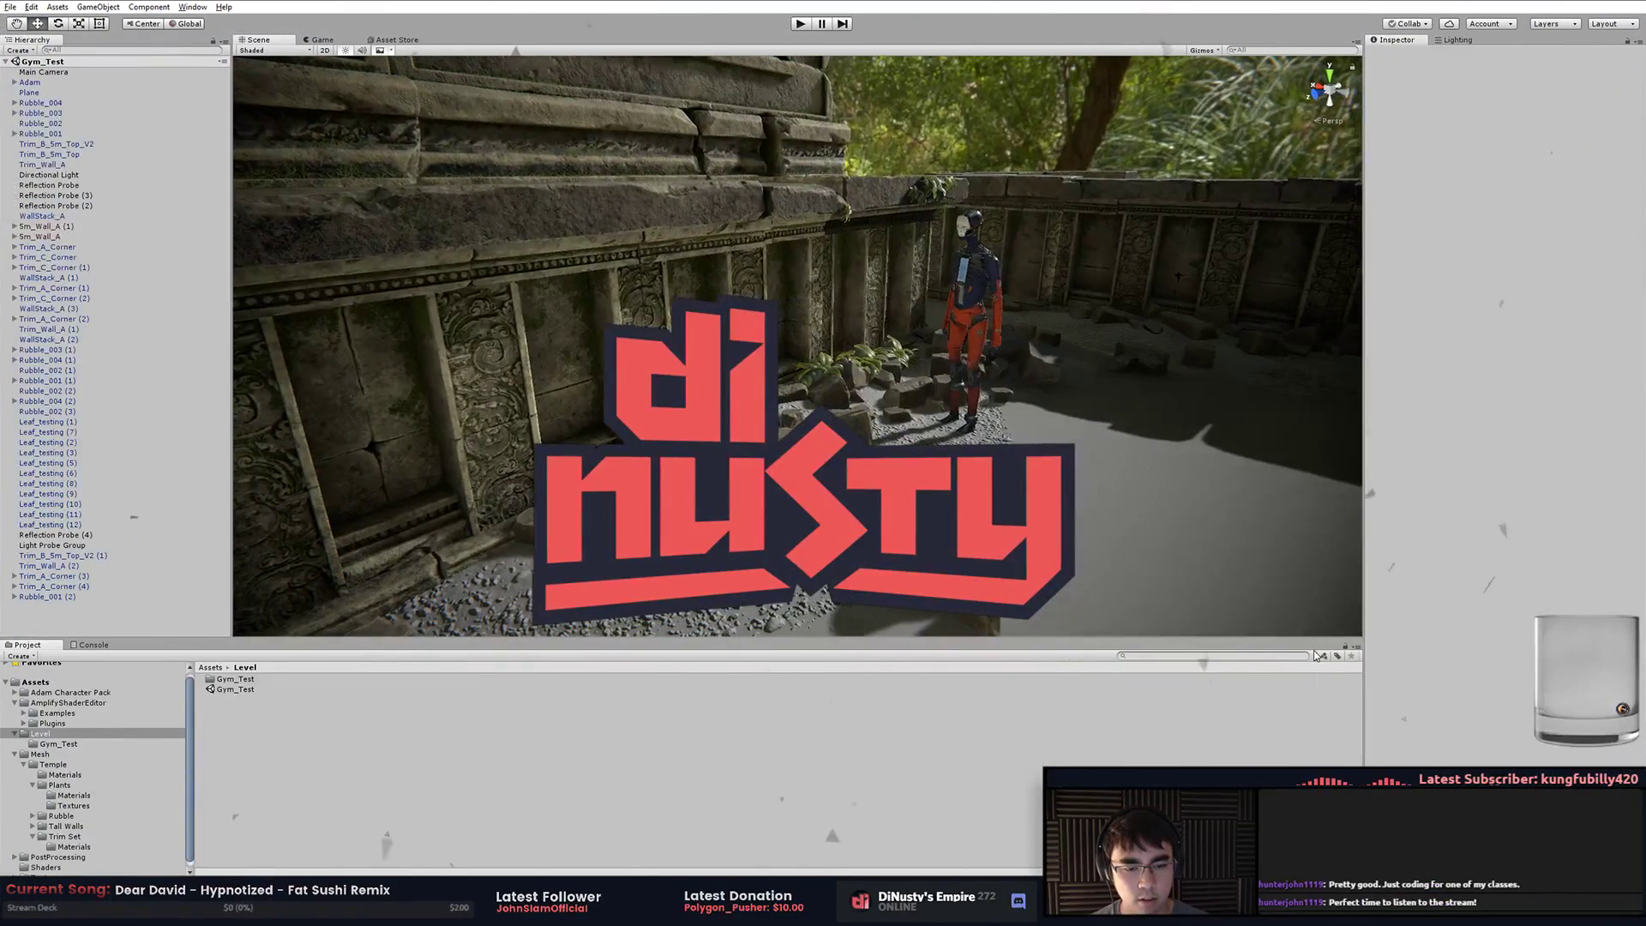
Examine the temple courtyard around the character, the carved walls and the scattered rubble
drag(1320, 640, 1327, 666)
alt+drag(1183, 603, 931, 524)
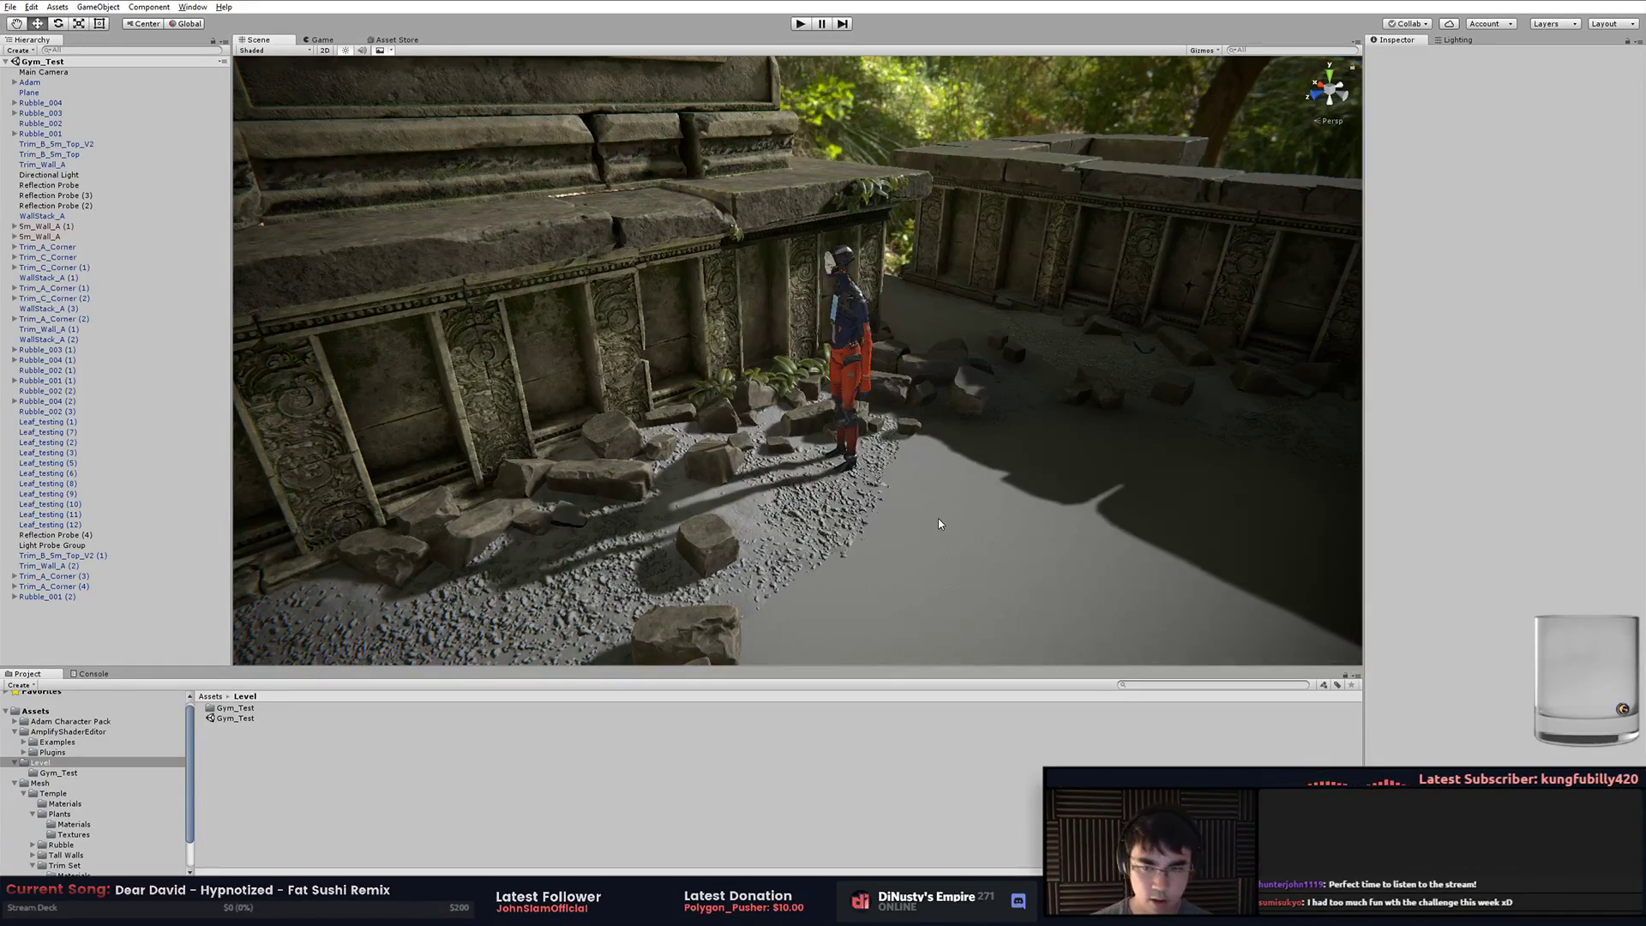
middle_drag(938, 522, 958, 439)
alt+drag(958, 439, 997, 490)
middle_drag(997, 490, 987, 460)
alt+drag(986, 459, 997, 477)
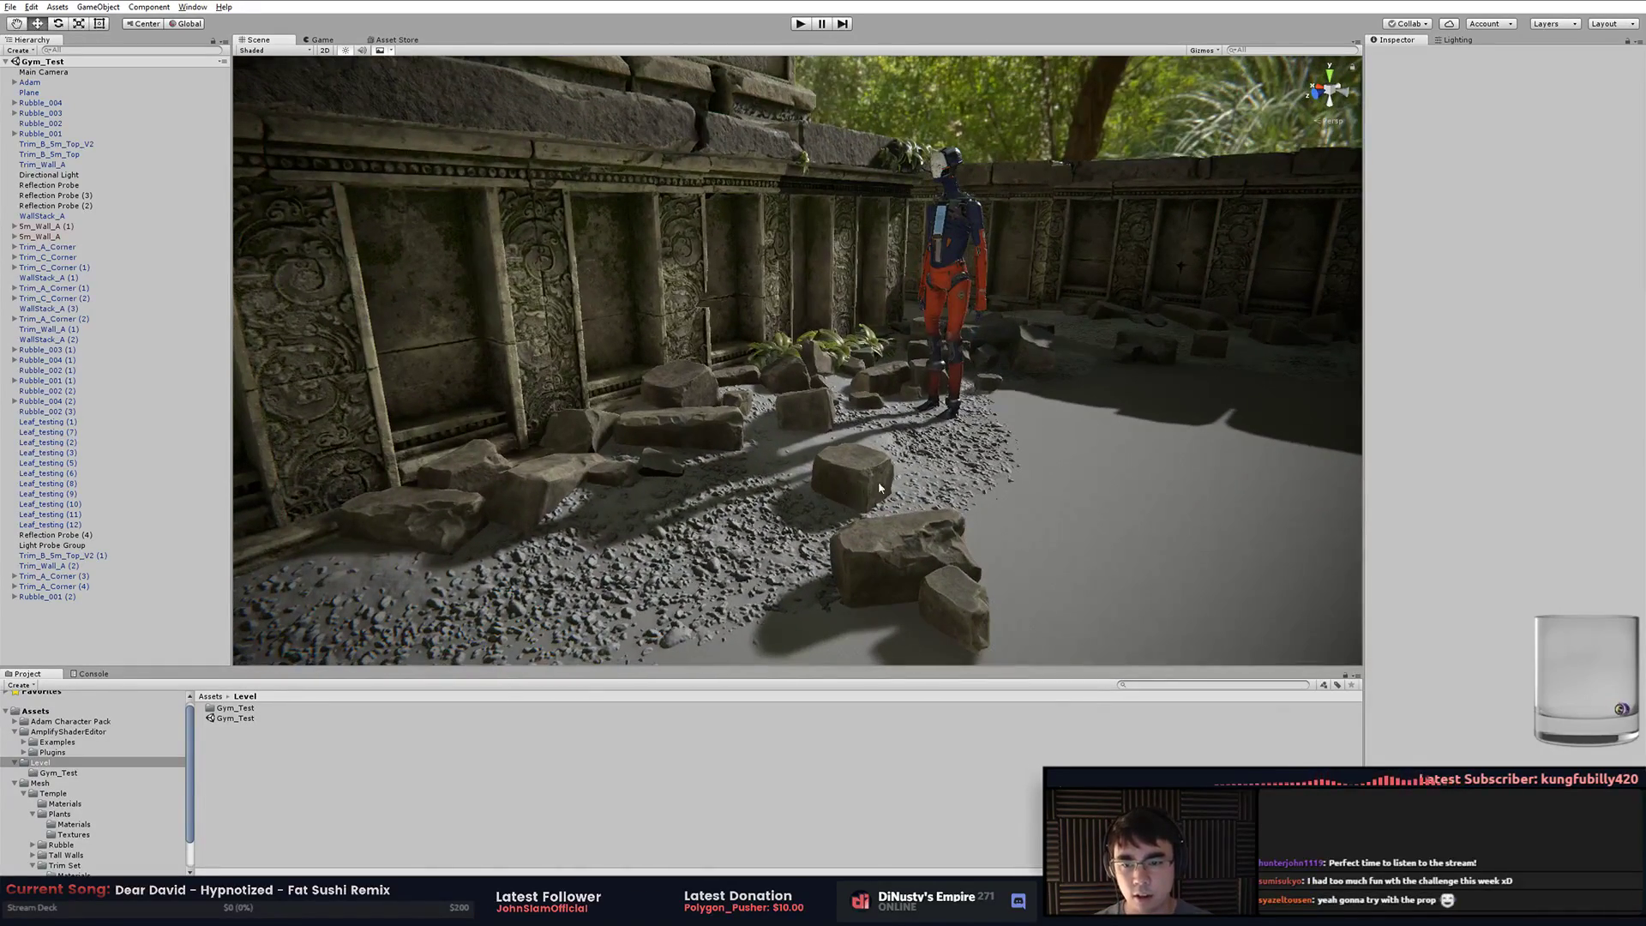
alt+drag(891, 483, 988, 494)
Make the project browser taller and display the contents of the AmplifyShaderEditor asset folder
drag(168, 669, 150, 633)
click(86, 686)
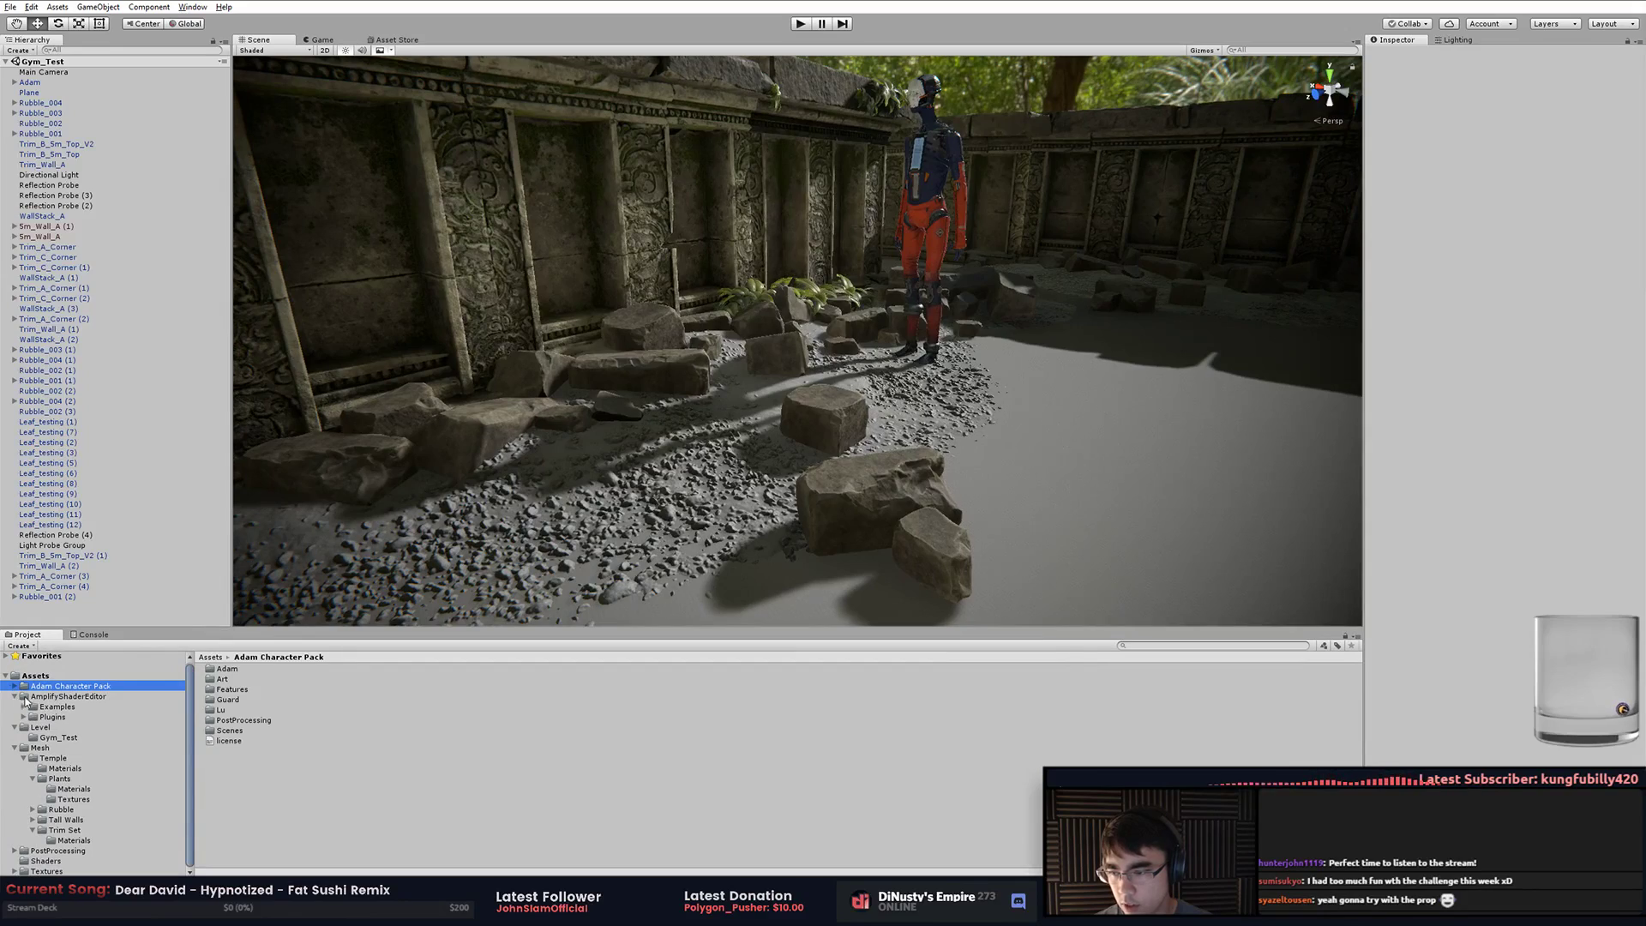
click(32, 697)
Select the leaf cluster hanging from the wall ledge and raise its material's translucency strength
scroll(967, 343, up, 5)
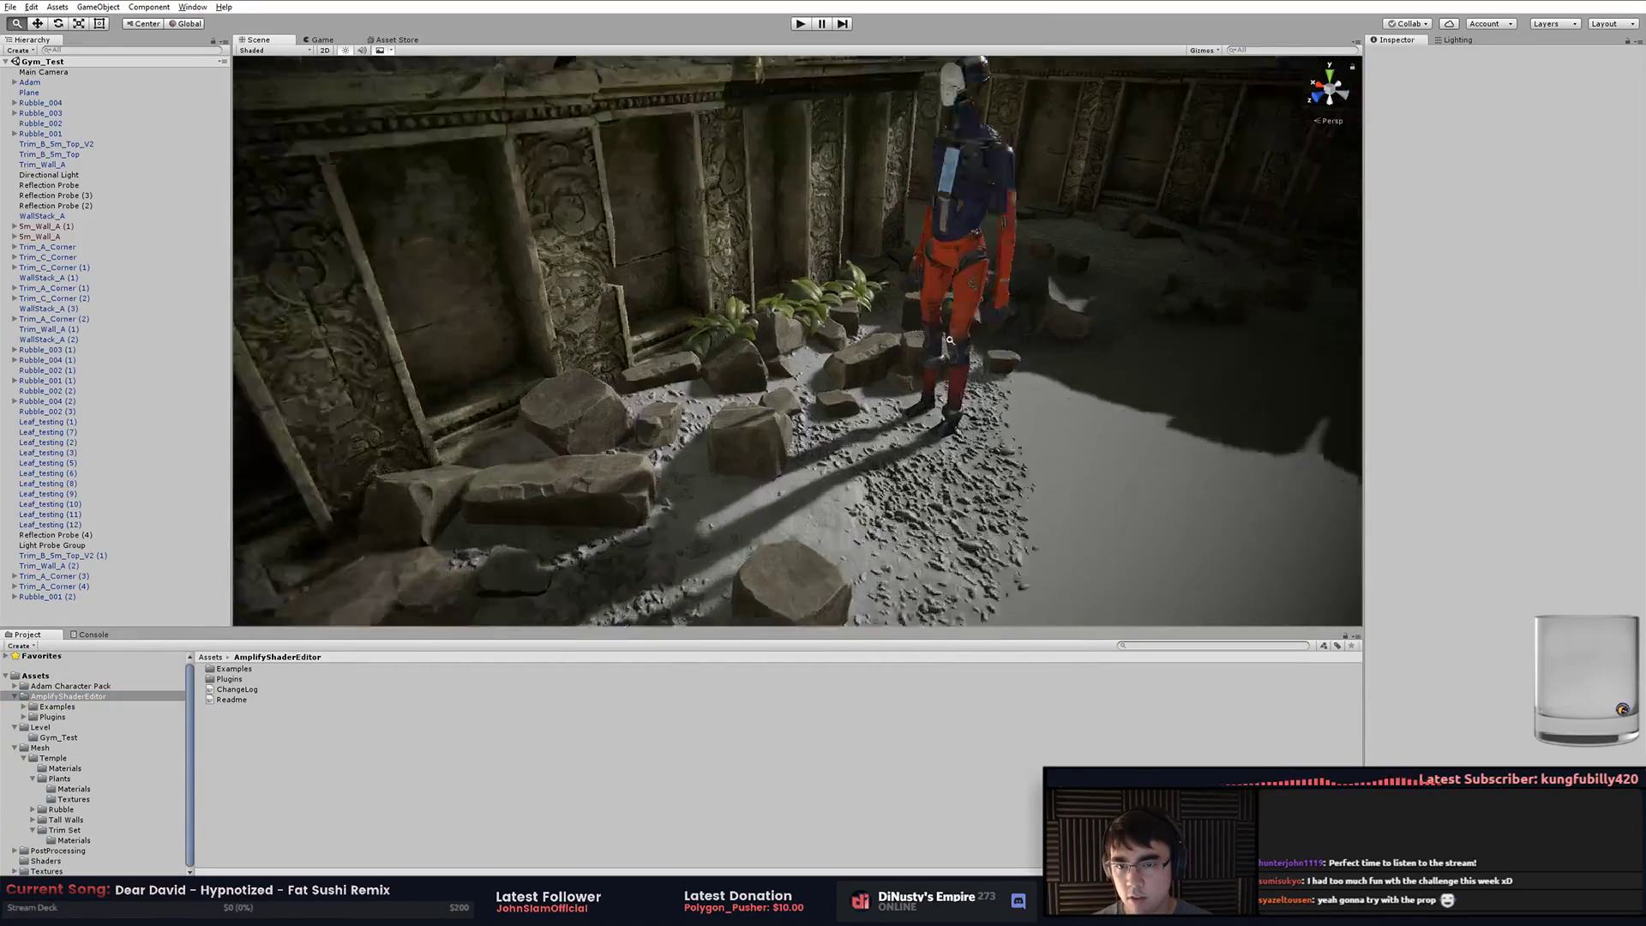
alt+right_drag(966, 343, 1020, 356)
alt+middle_drag(913, 279, 963, 345)
alt+drag(963, 345, 1024, 335)
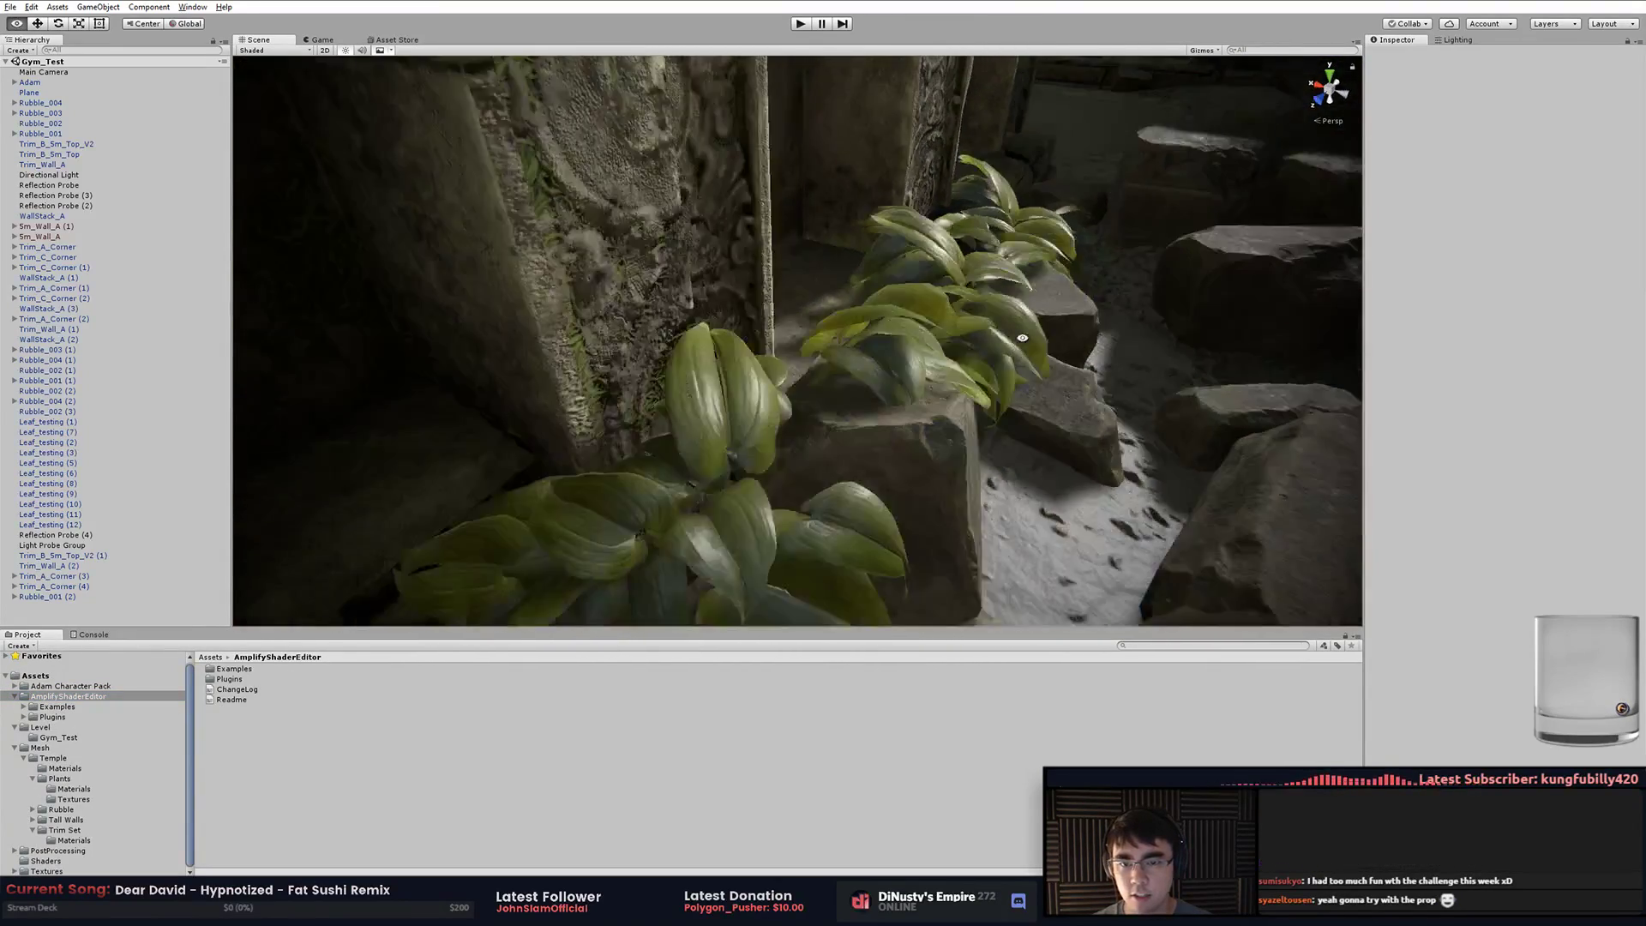
right_drag(1024, 334, 698, 146)
click(694, 139)
click(1442, 232)
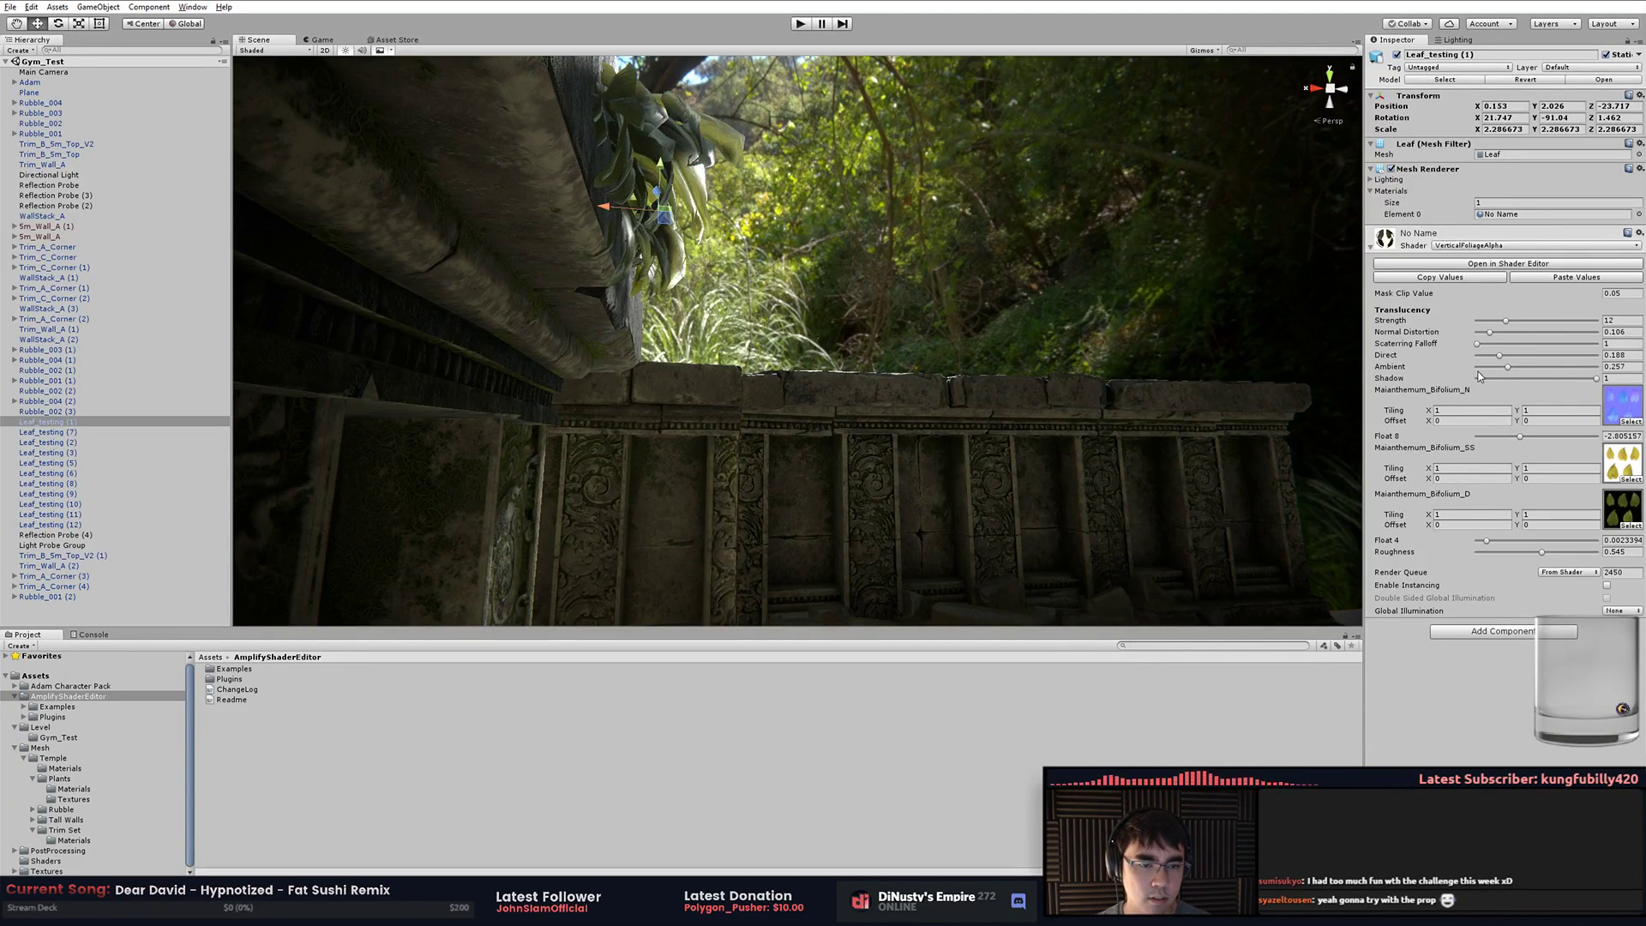
drag(1510, 322, 1544, 323)
alt+drag(1183, 296, 981, 343)
click(1125, 296)
Switch to Modo to view the leaf mesh with its vertex colours, and return to Unity
key(alt+Tab)
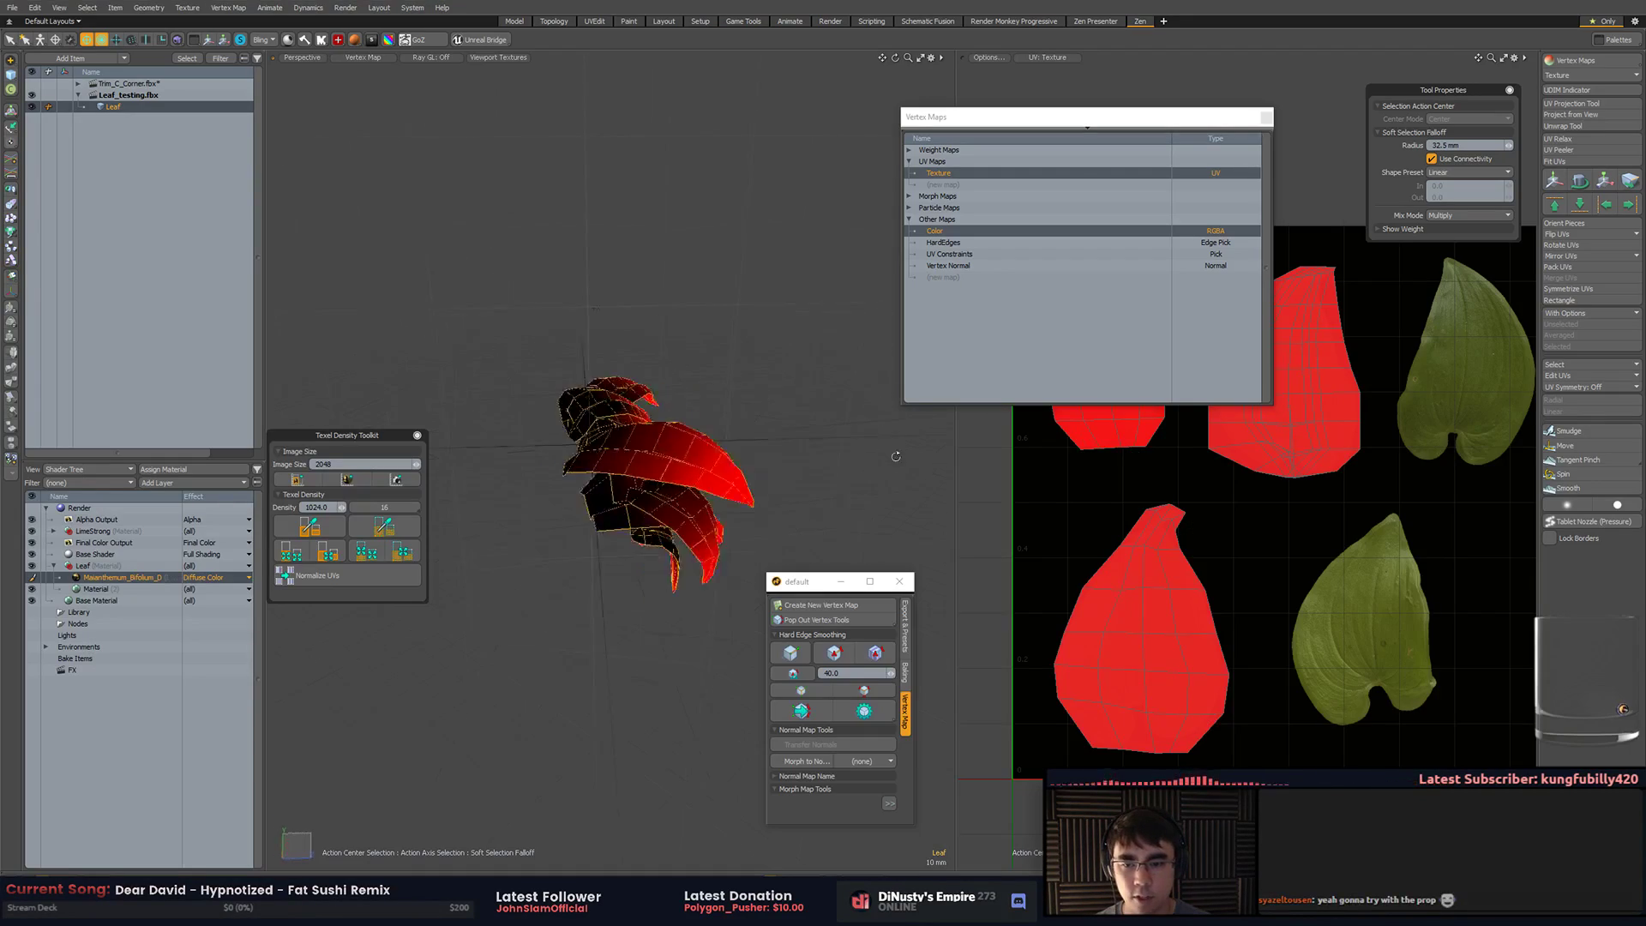
alt+drag(896, 456, 861, 341)
key(alt+Tab)
Examine the wall trims, the ledge plants and the ground plane with its gravel around the rubble
alt+right_drag(843, 345, 819, 455)
alt+middle_drag(819, 455, 897, 268)
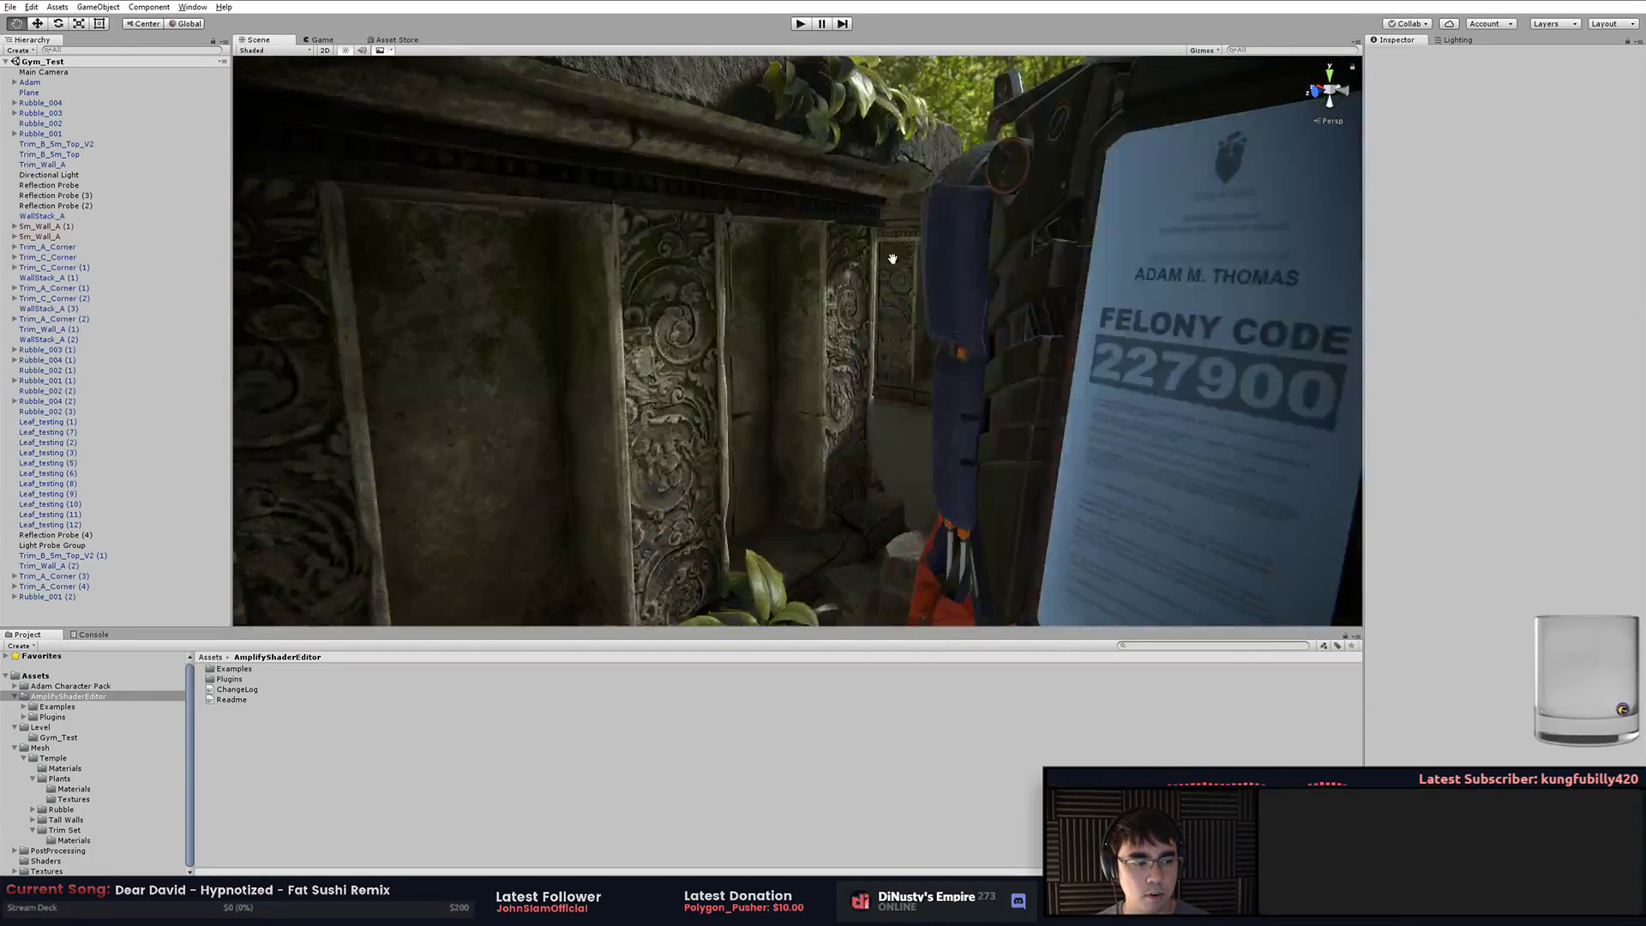
alt+right_drag(897, 269, 772, 403)
alt+middle_drag(772, 402, 890, 248)
alt+drag(891, 248, 999, 443)
alt+drag(994, 365, 691, 411)
alt+right_drag(691, 410, 838, 403)
alt+middle_drag(838, 404, 810, 367)
click(950, 372)
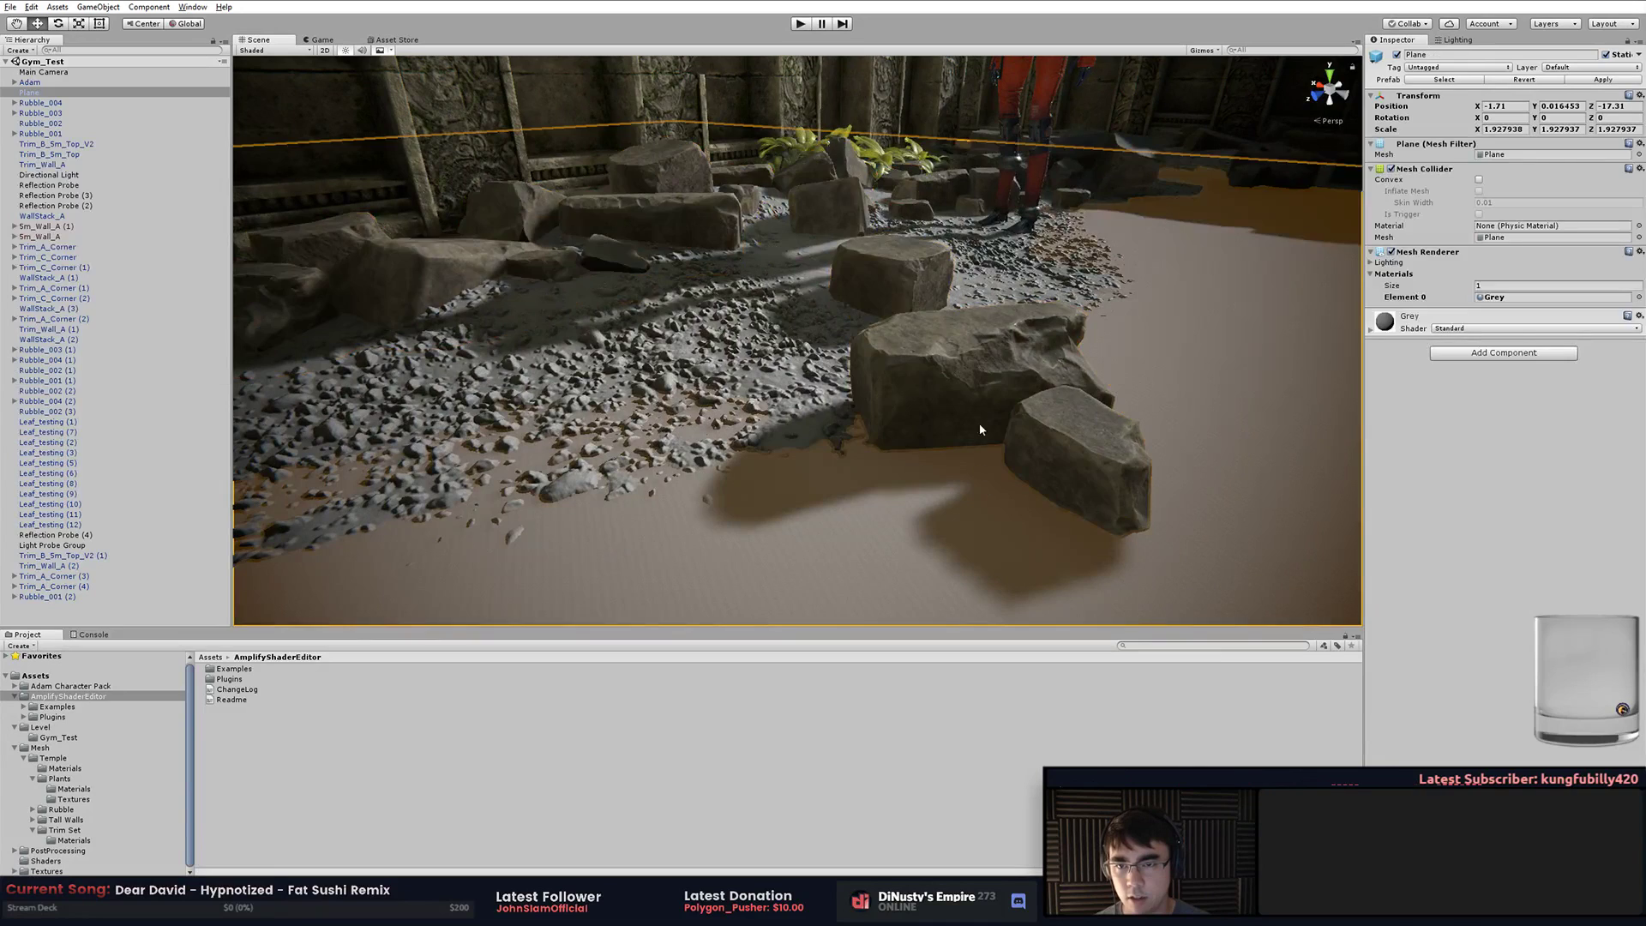
click(892, 499)
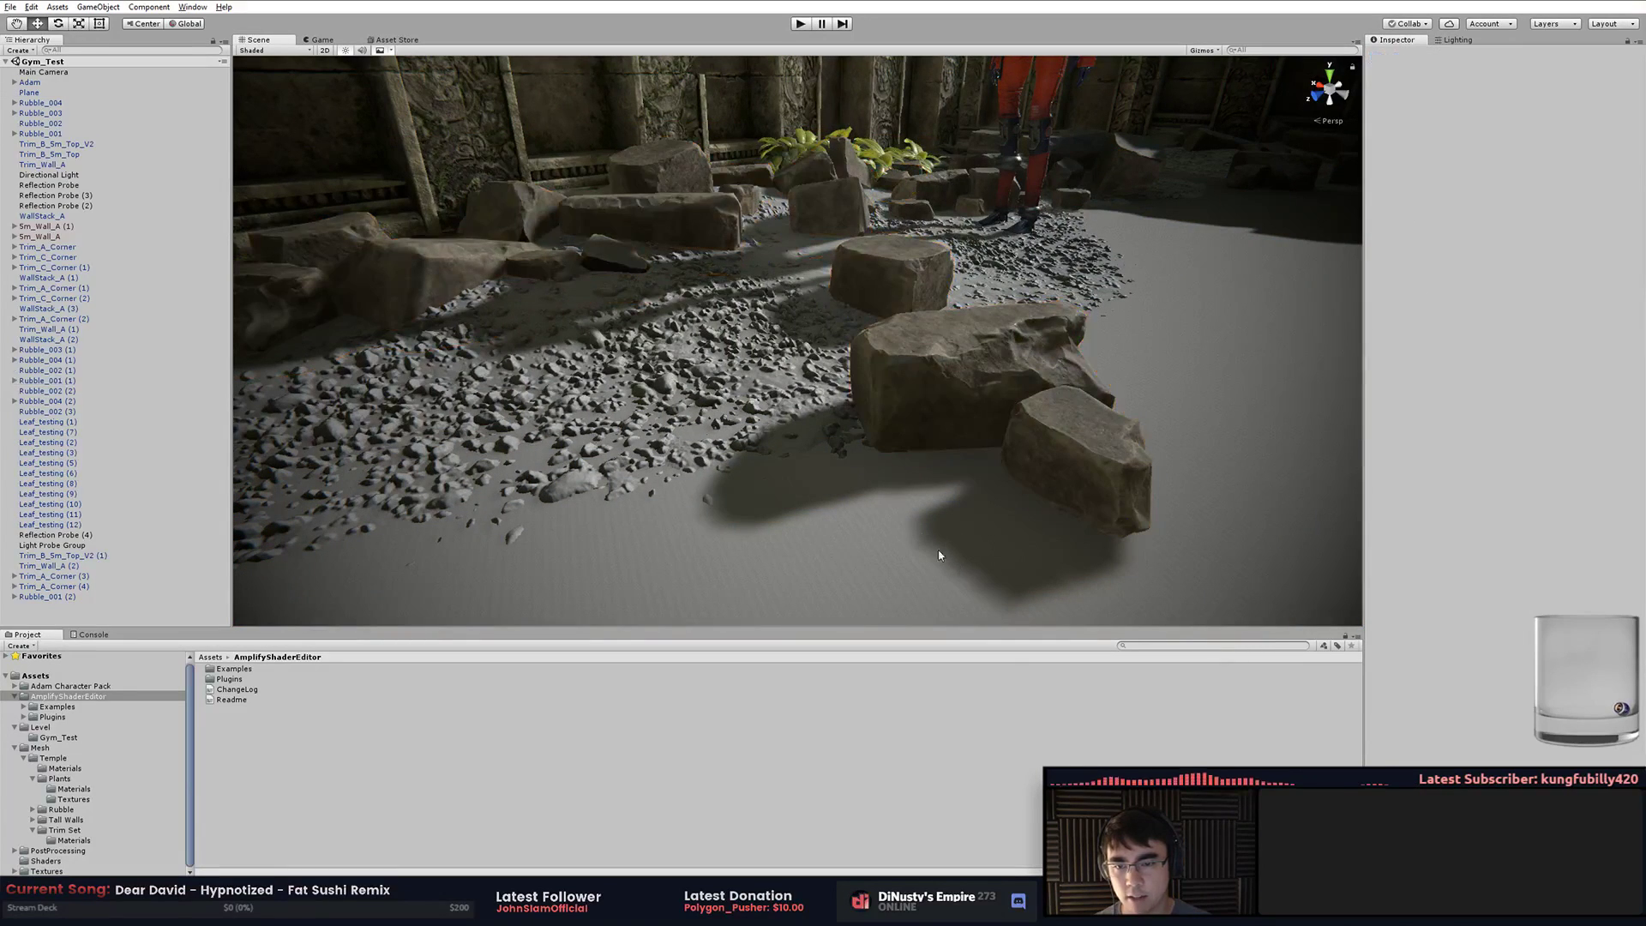
Browse the Amplify Shader Editor's Community examples and view the EnvironmentGradient folder
click(54, 707)
click(22, 707)
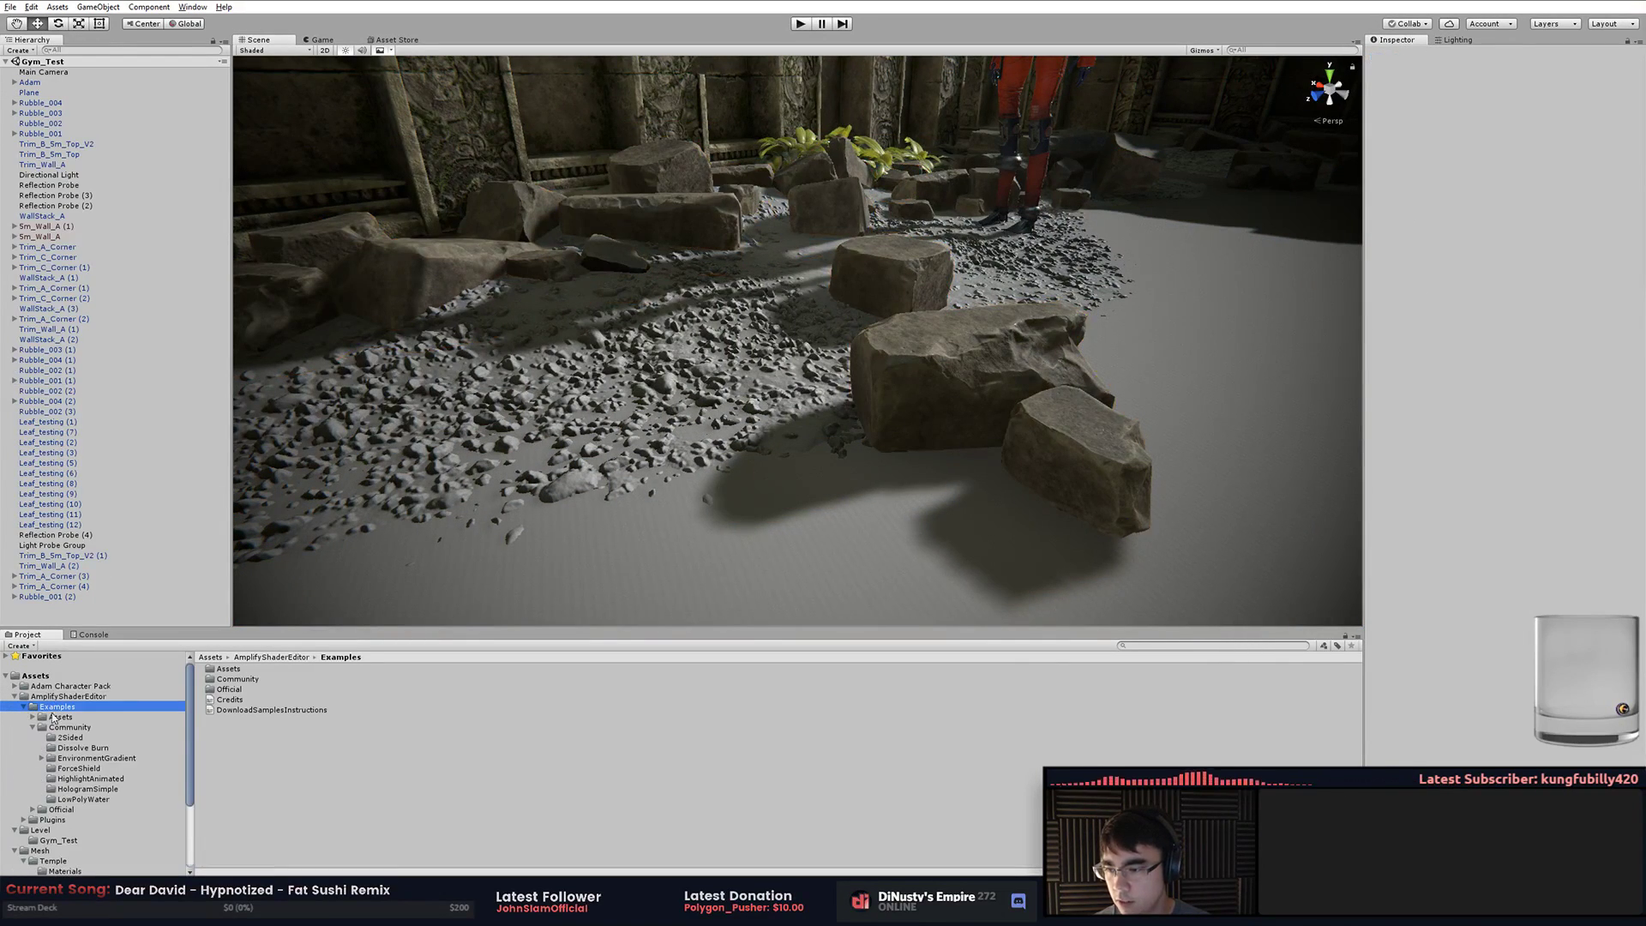
click(62, 728)
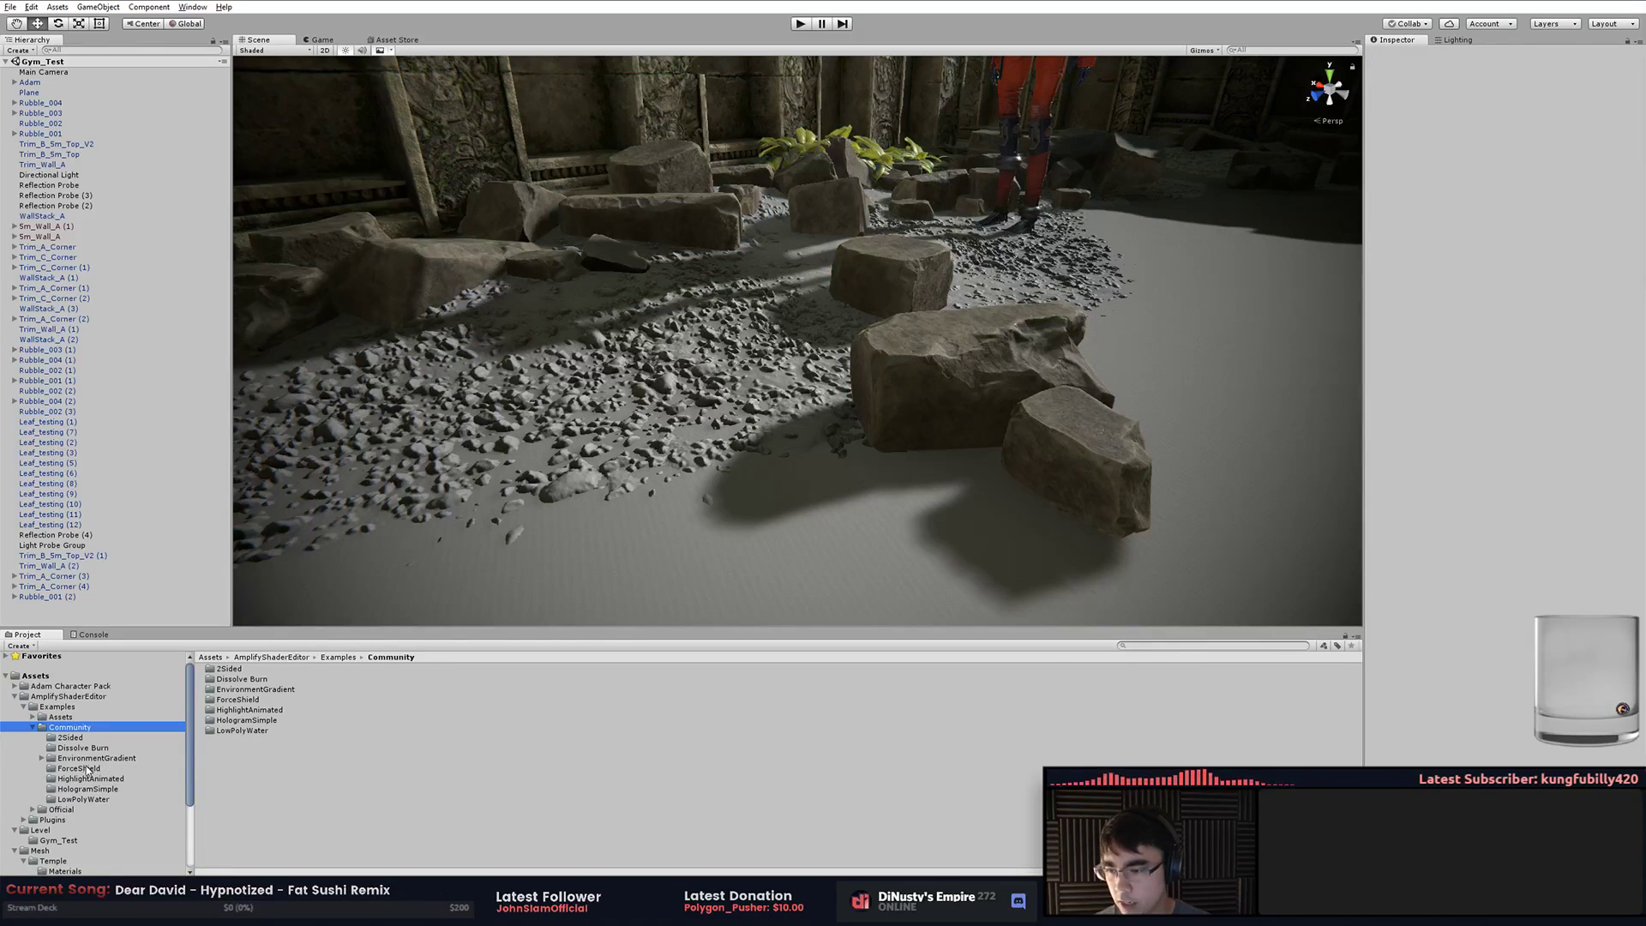
click(86, 756)
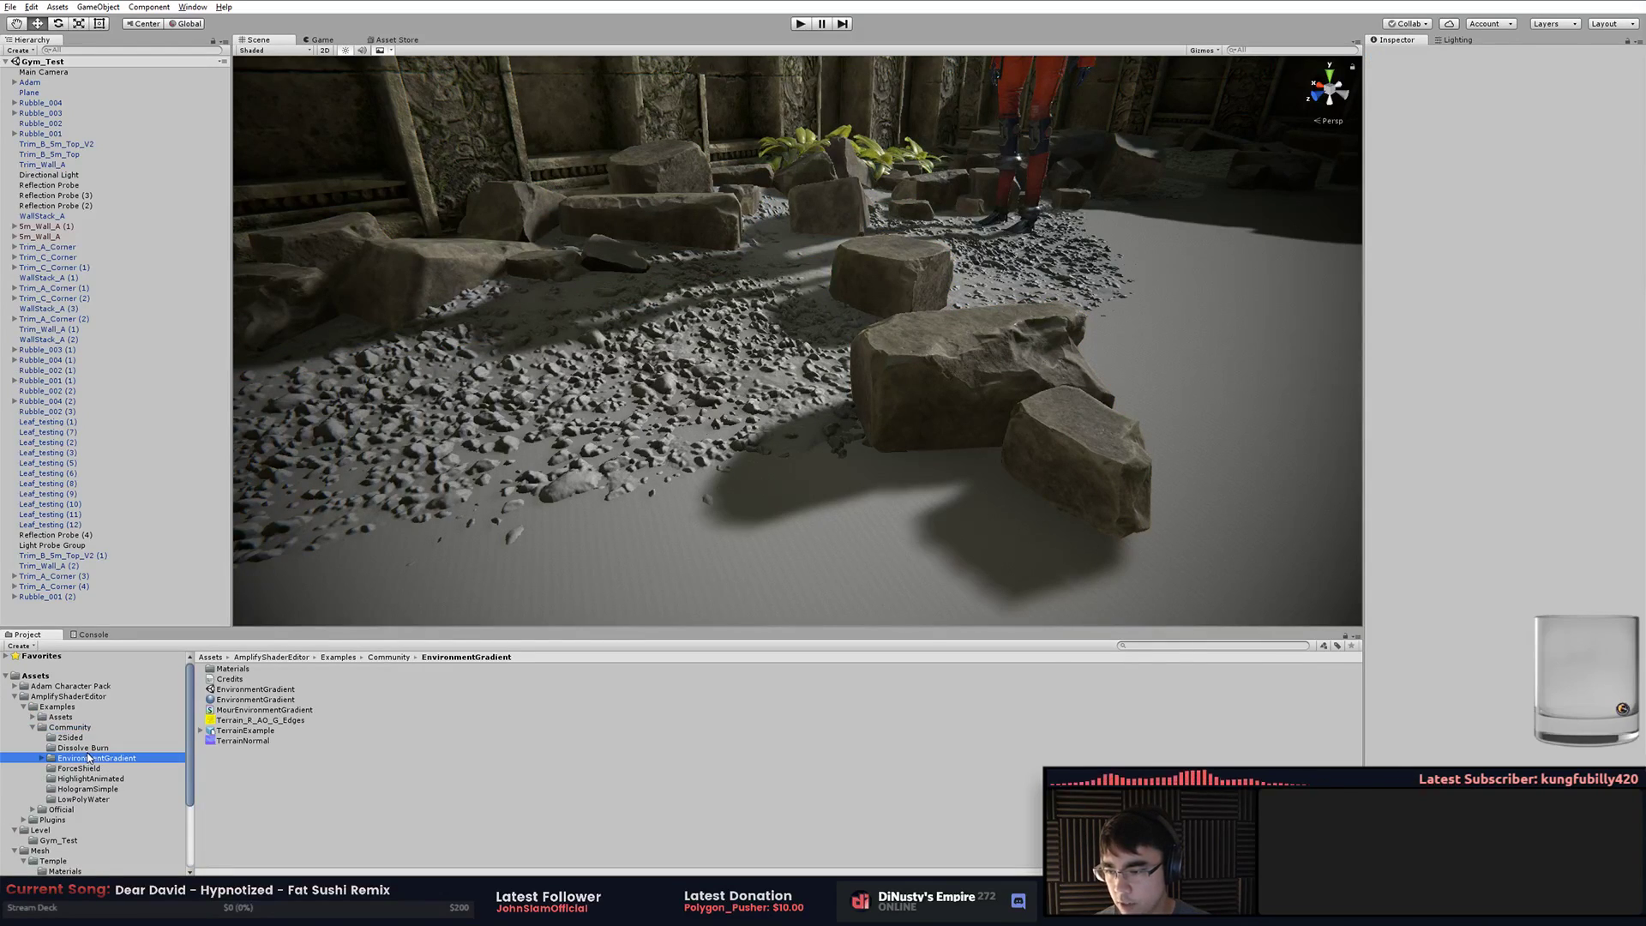
Browse the Official shader examples, including Matcap and Translucency, and open the Transmission folder
click(33, 729)
click(33, 738)
right_click(72, 744)
click(70, 820)
scroll(93, 785, down, 5)
scroll(92, 784, down, 2)
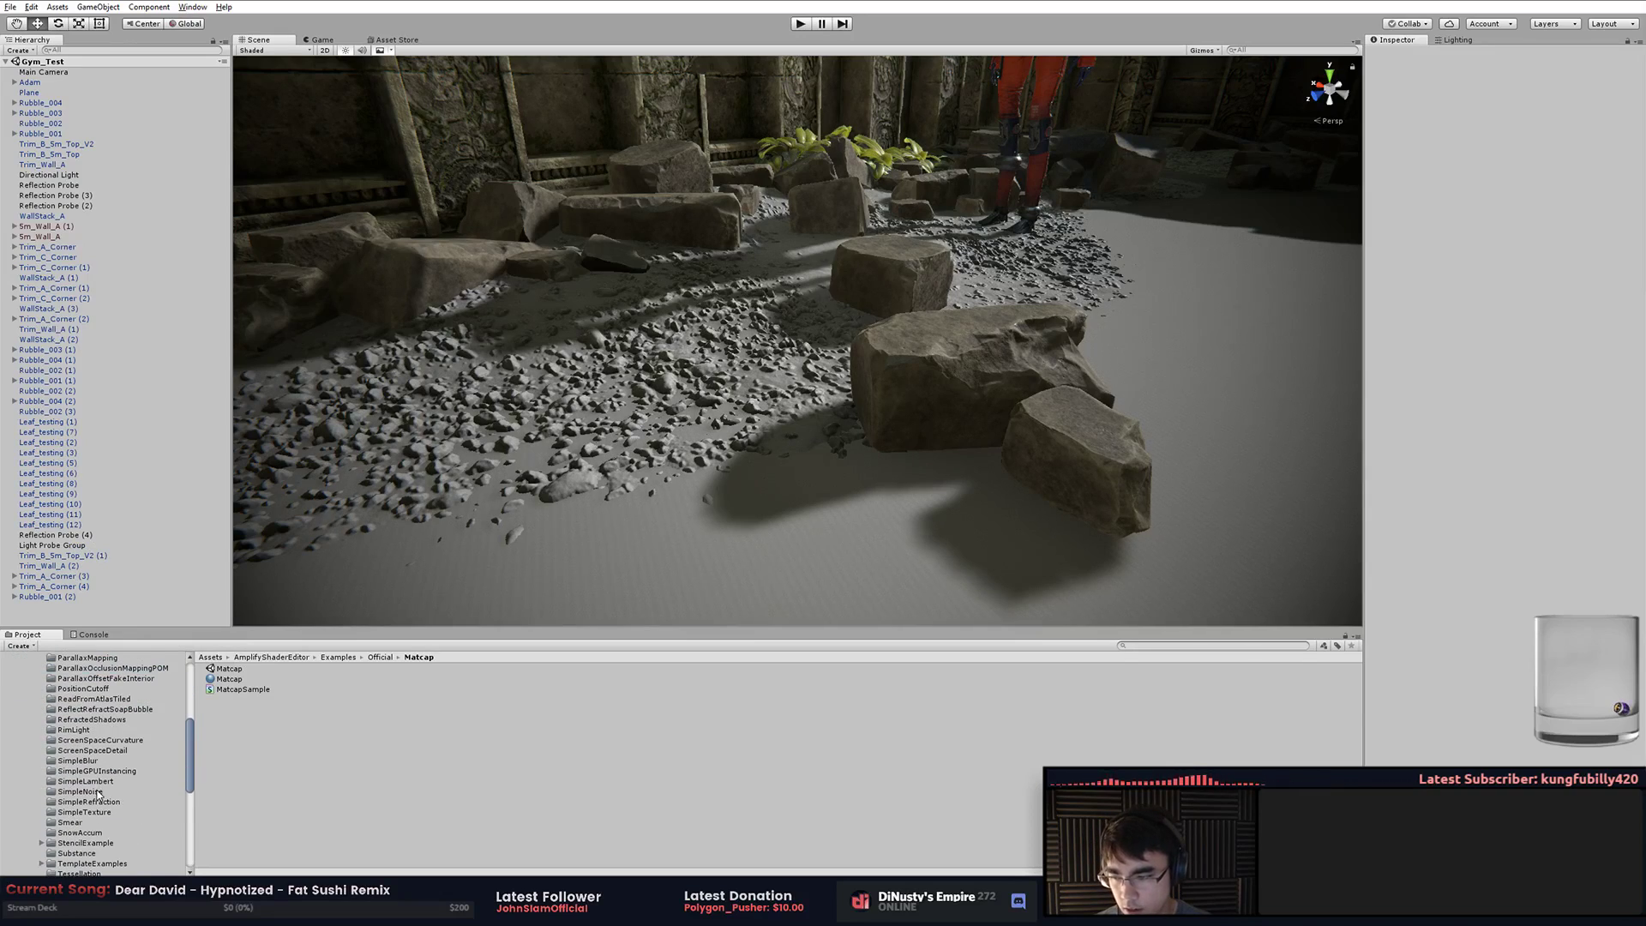
scroll(97, 793, down, 2)
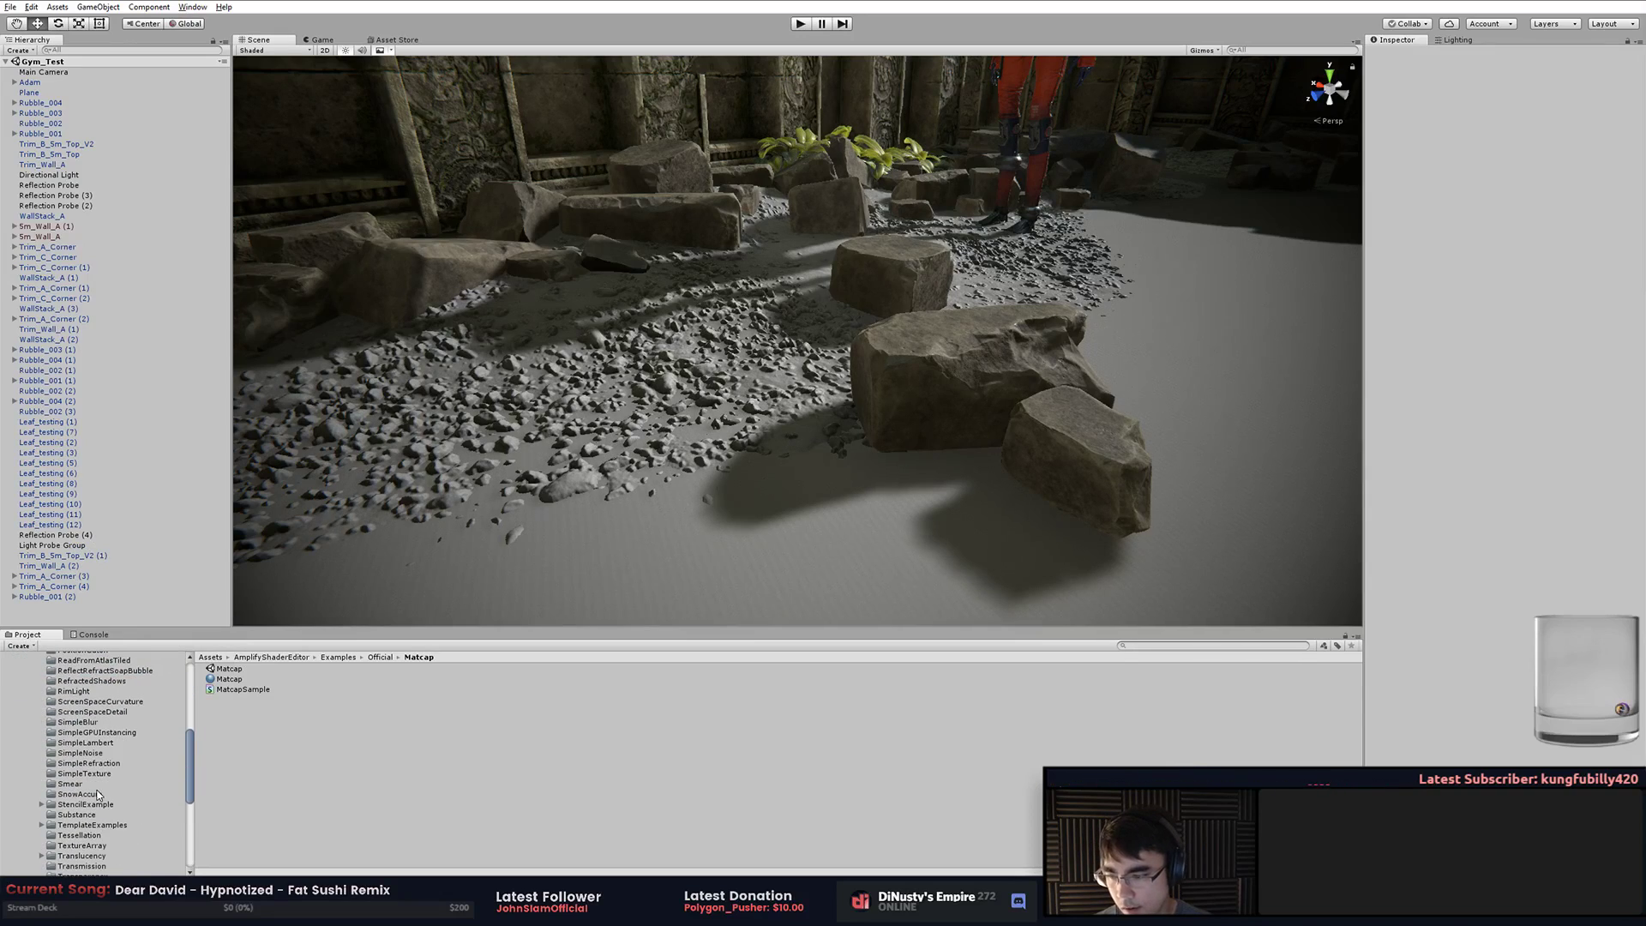
click(108, 854)
scroll(111, 848, down, 2)
click(103, 828)
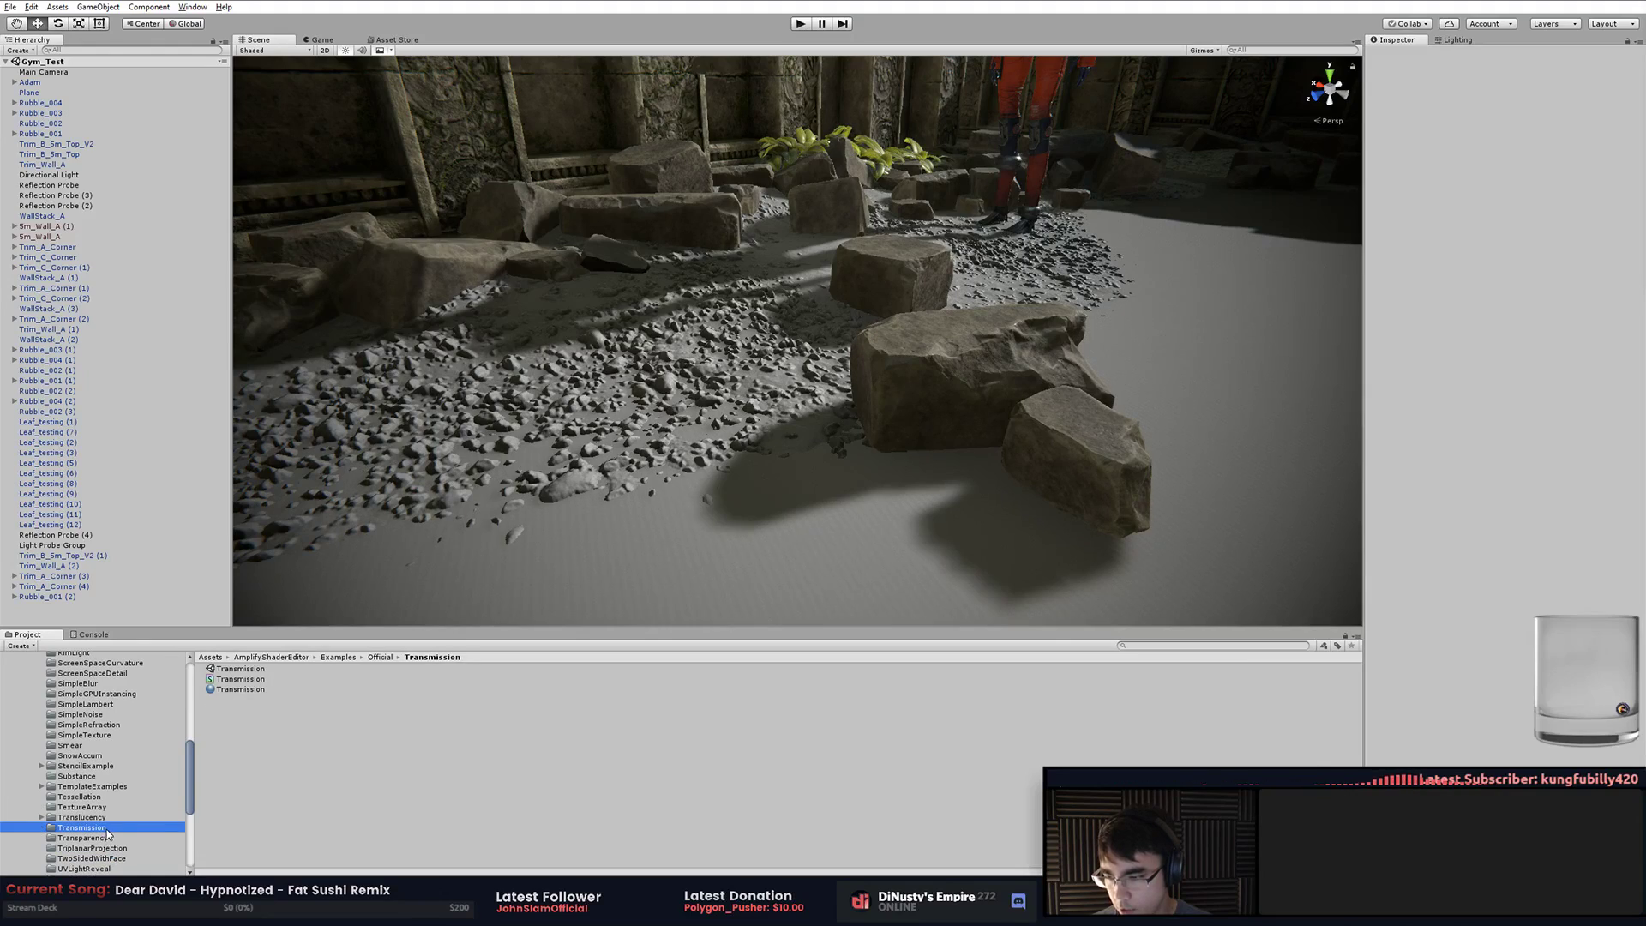
Try the Transmission sample material on the rocks of Rubble_001 (1)
drag(252, 692, 1102, 342)
middle_drag(1103, 342, 925, 486)
alt+drag(925, 486, 1071, 377)
middle_drag(771, 385, 626, 388)
Select the Rubble mesh and raise the gloss of its Transmission material to check the effect
click(687, 377)
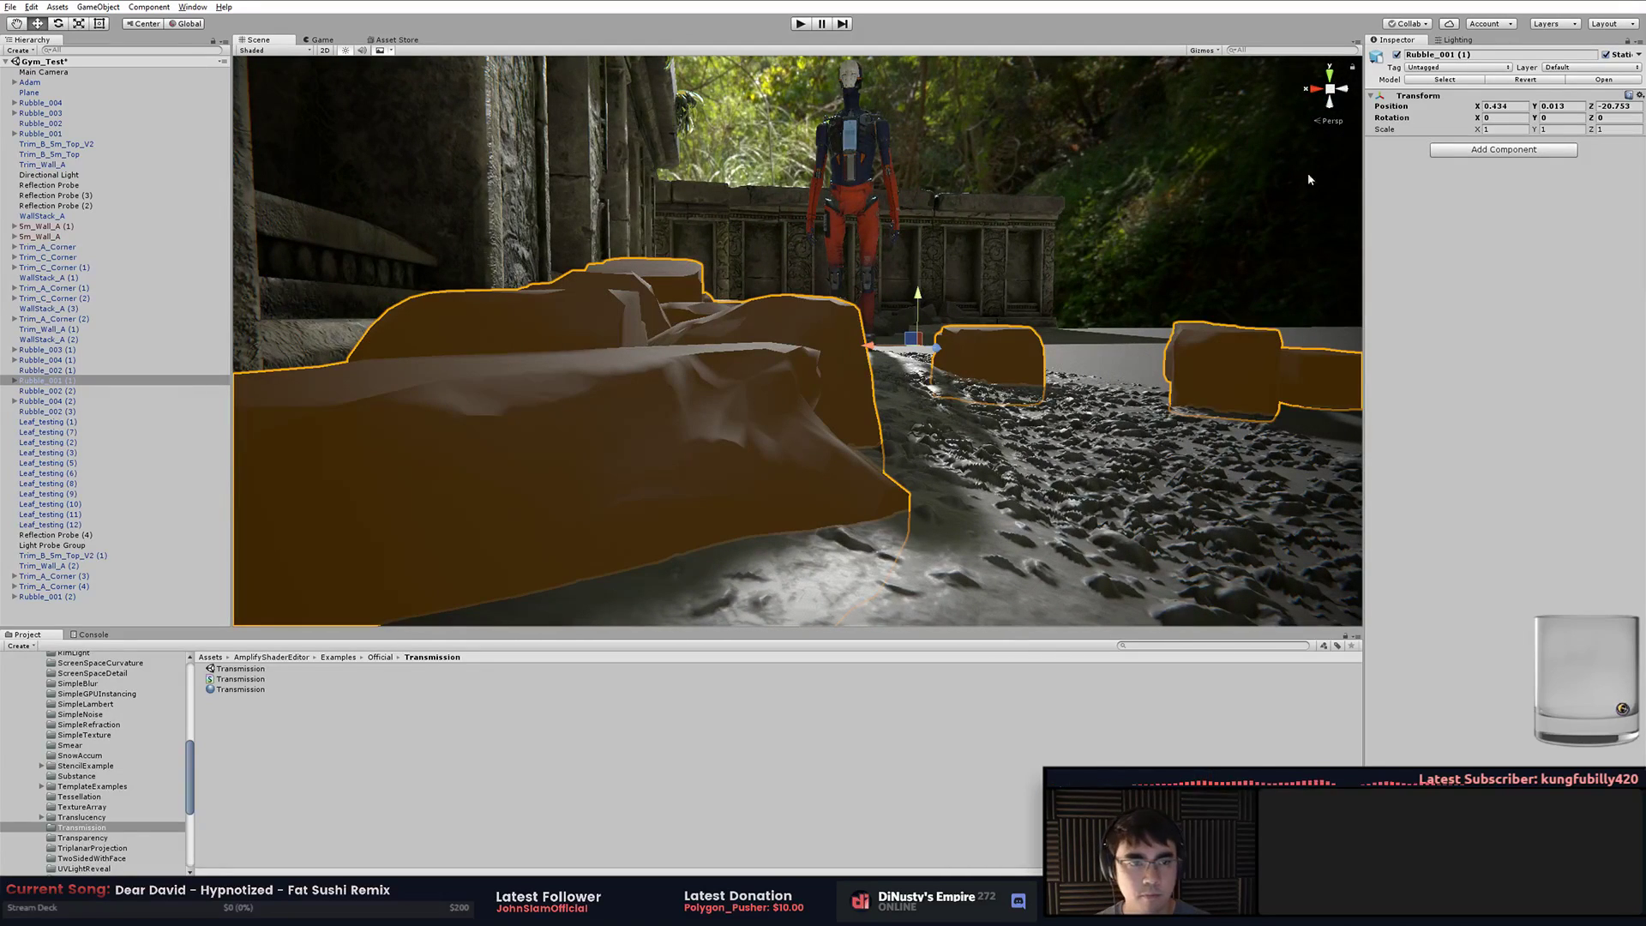
click(740, 358)
click(1430, 234)
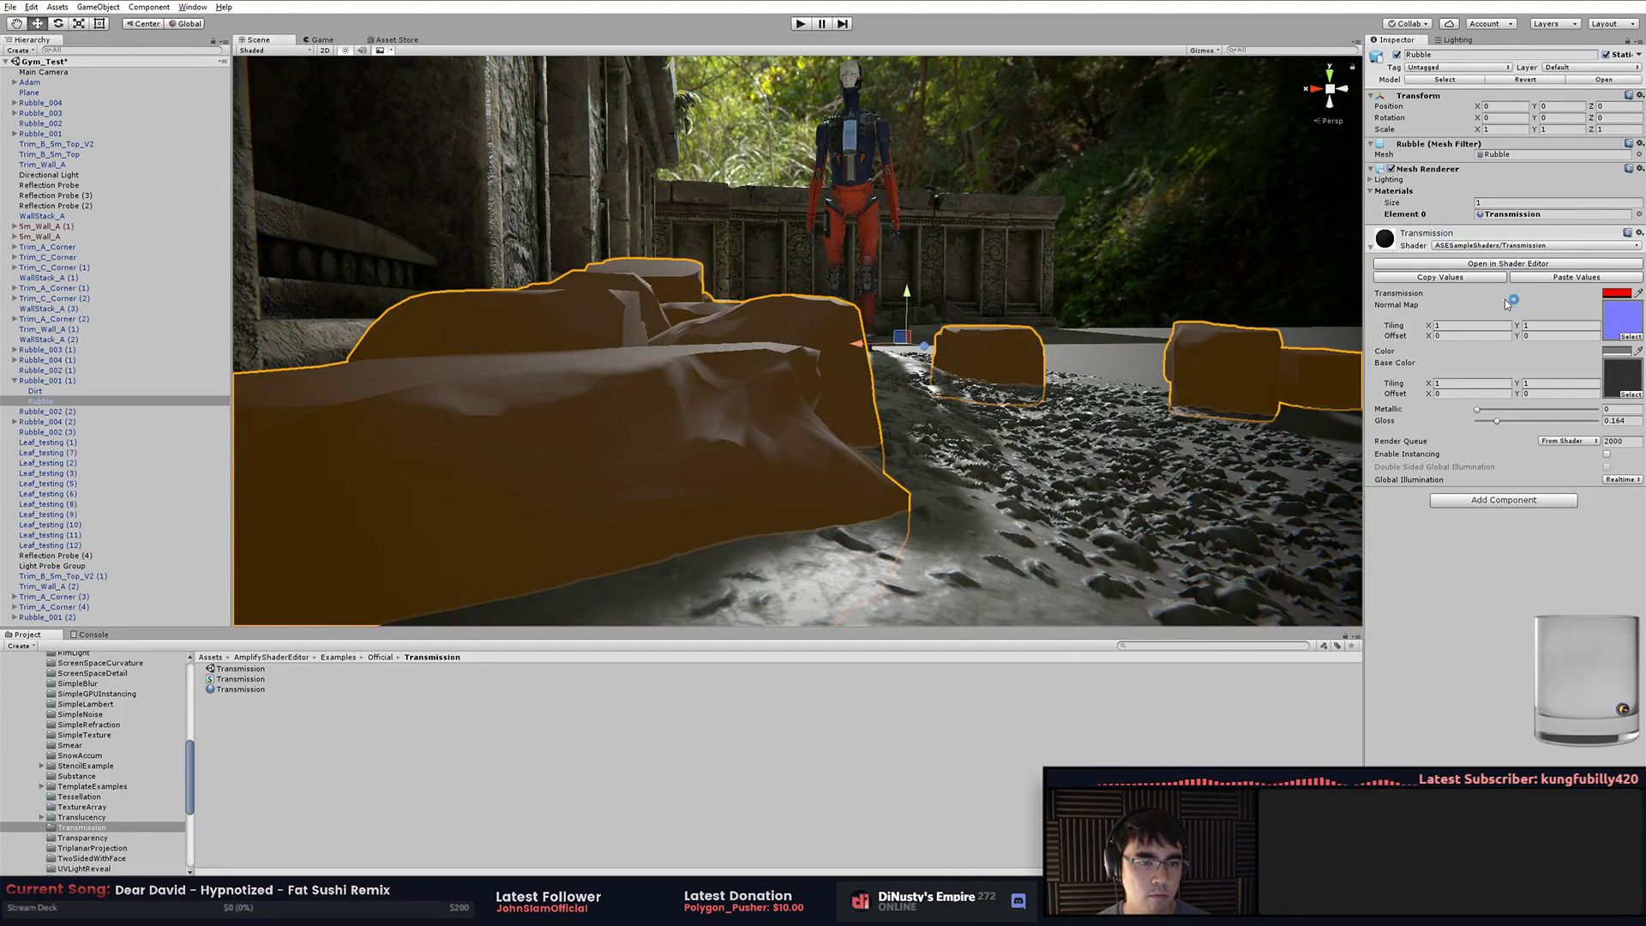
drag(1498, 422, 1547, 422)
alt+drag(1055, 373, 1114, 438)
click(562, 736)
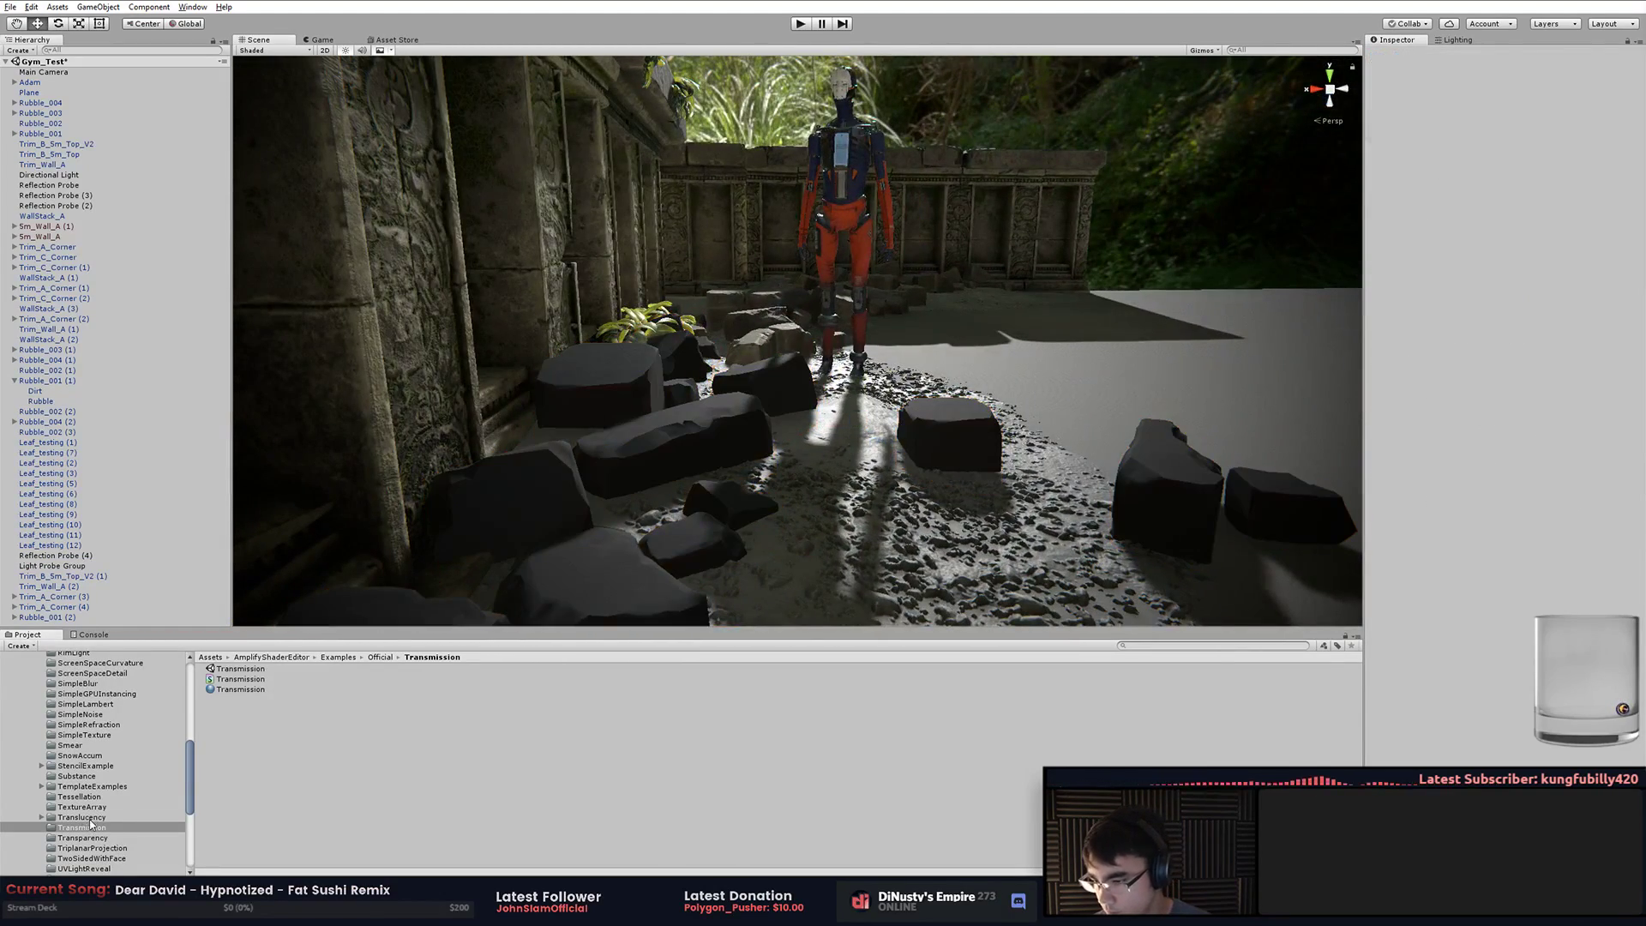
Try the Translucency sample material on the same rubble rocks and view them against the light
click(86, 818)
drag(240, 699, 840, 460)
click(963, 455)
alt+drag(962, 455, 1079, 480)
click(1084, 220)
alt+drag(1083, 221, 1084, 232)
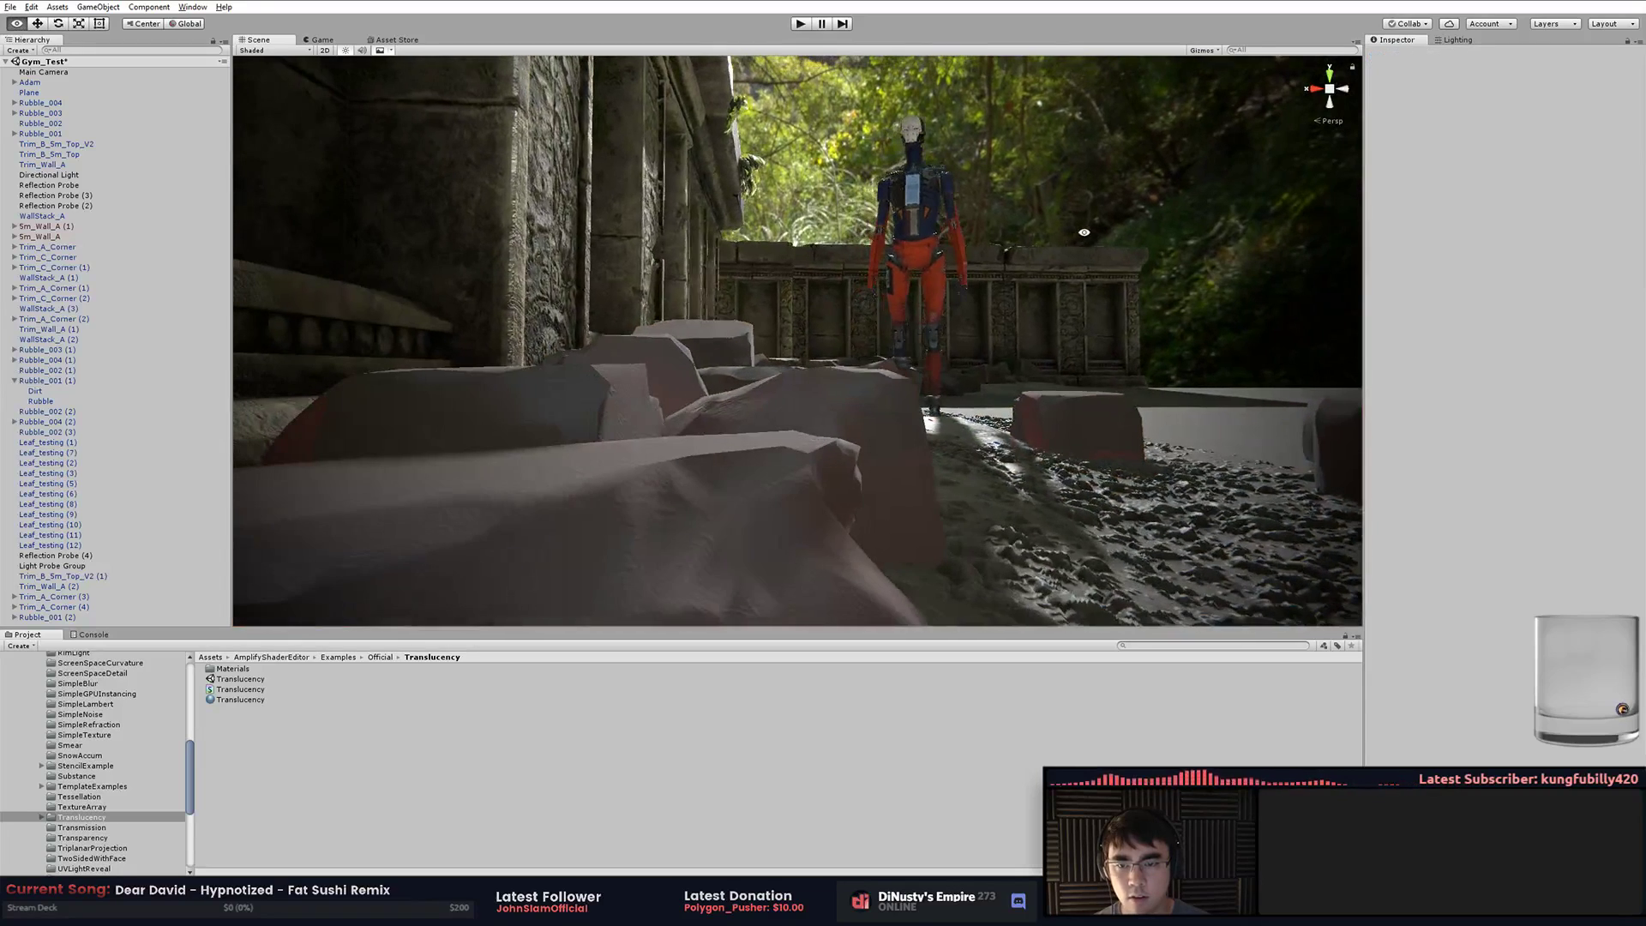
Select the Rubble mesh and turn off the selection outline in the scene view
click(1123, 413)
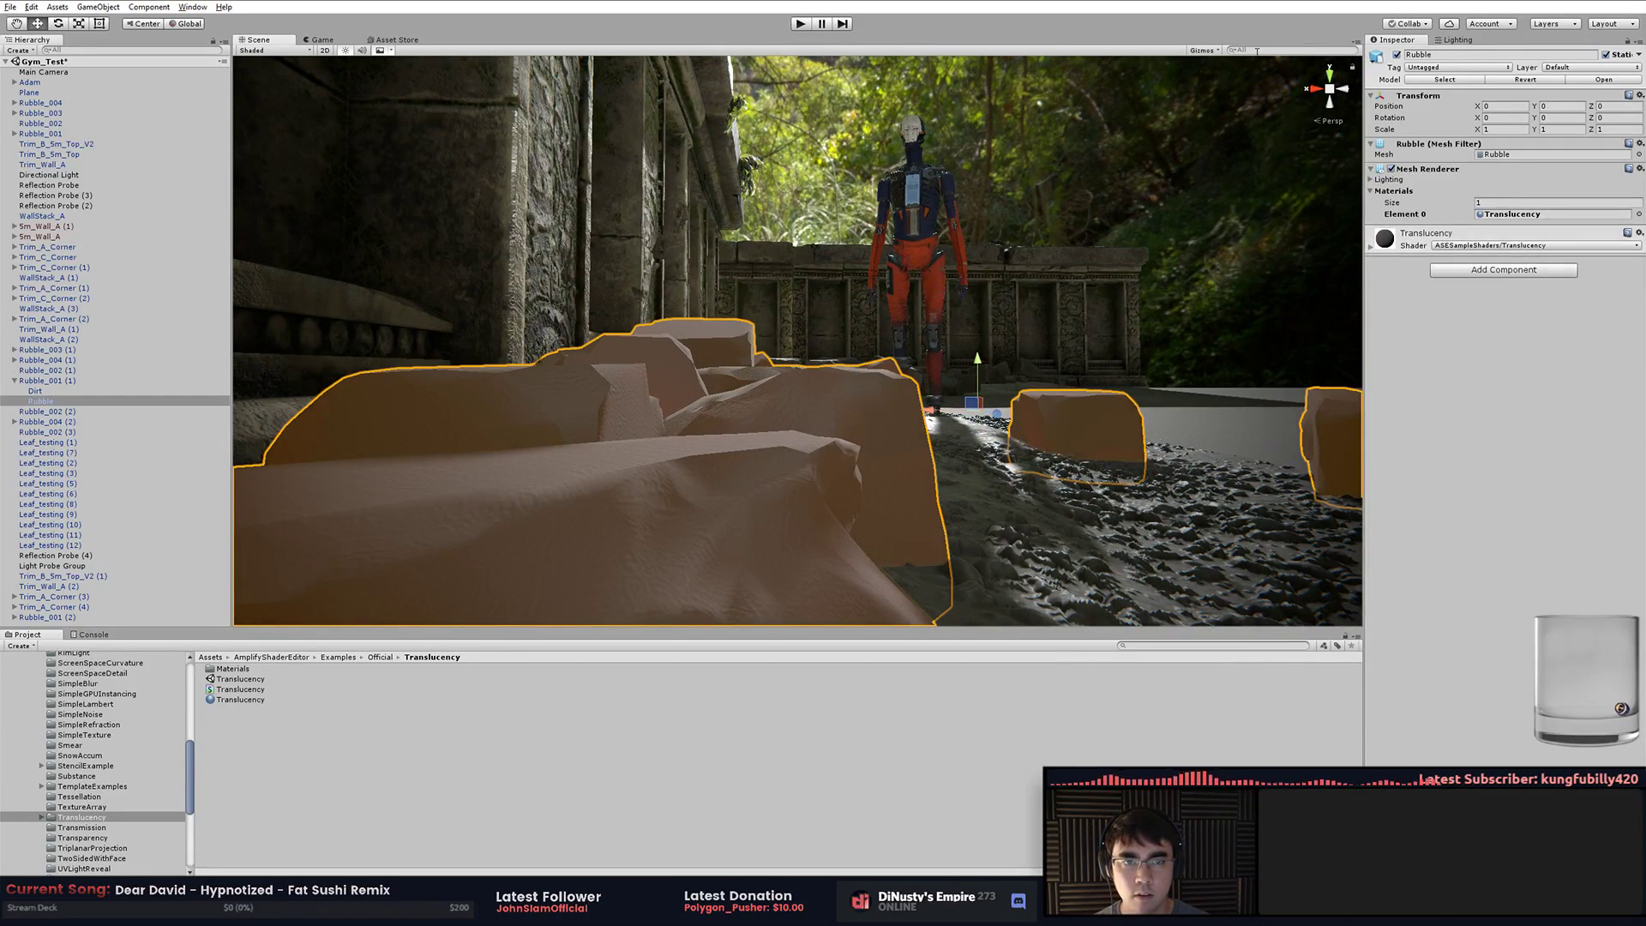
click(1202, 50)
click(1232, 91)
click(1177, 192)
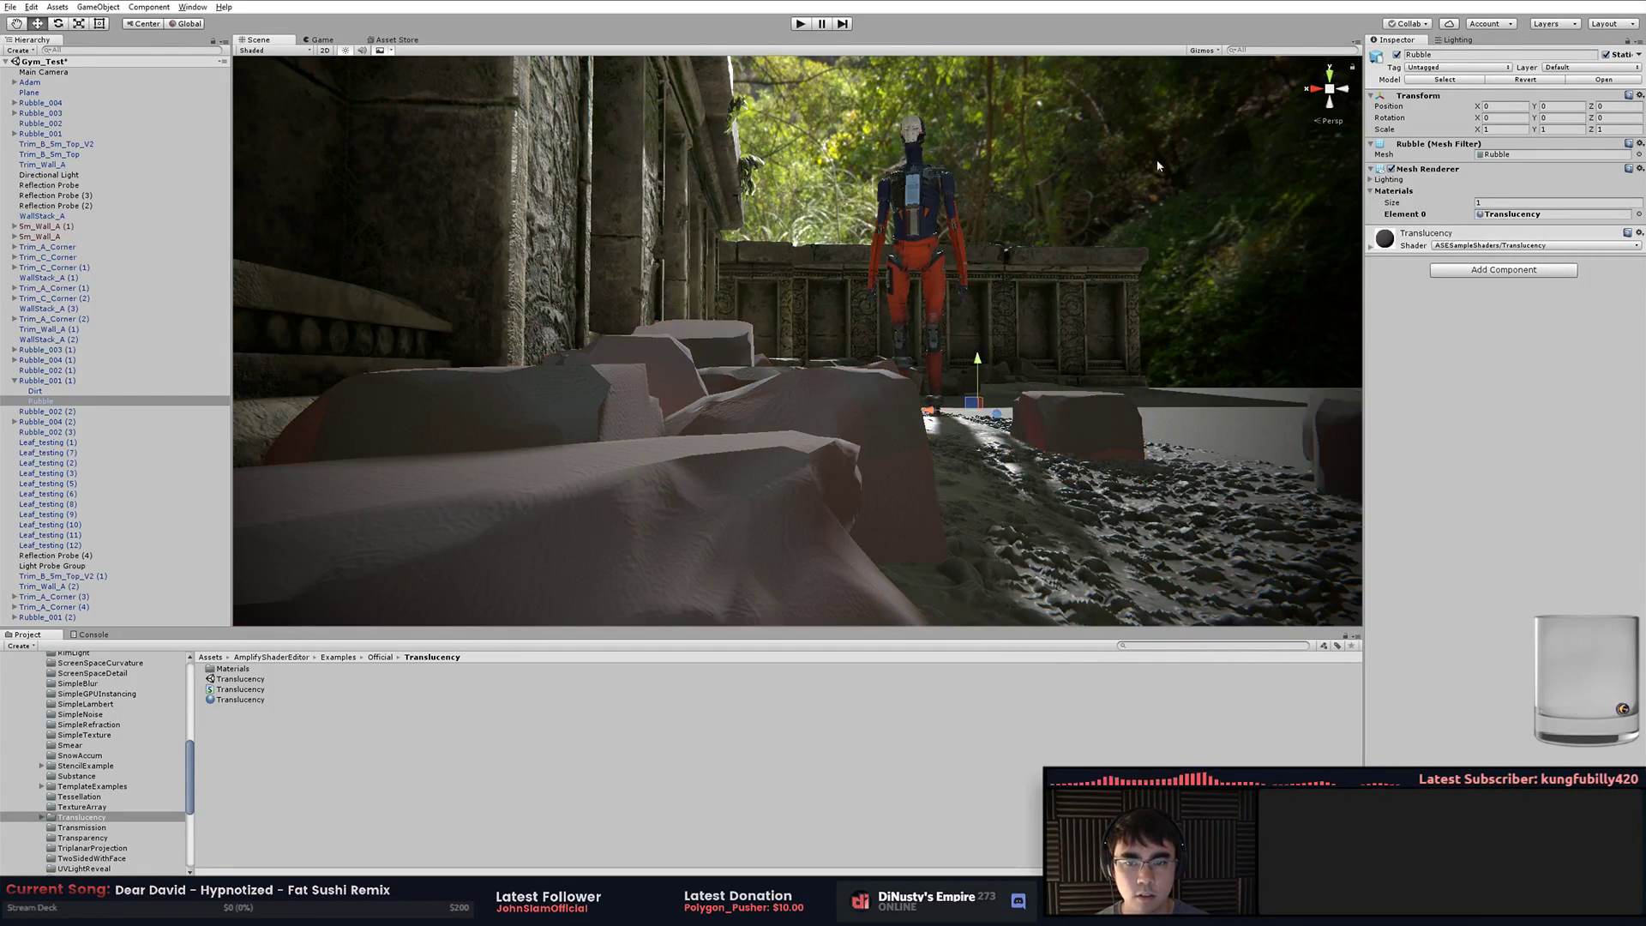
Set the Translucency material's strength to 46.9, its normal tiling to 1 by 1 and its normal texture to Rubble_N
click(1422, 237)
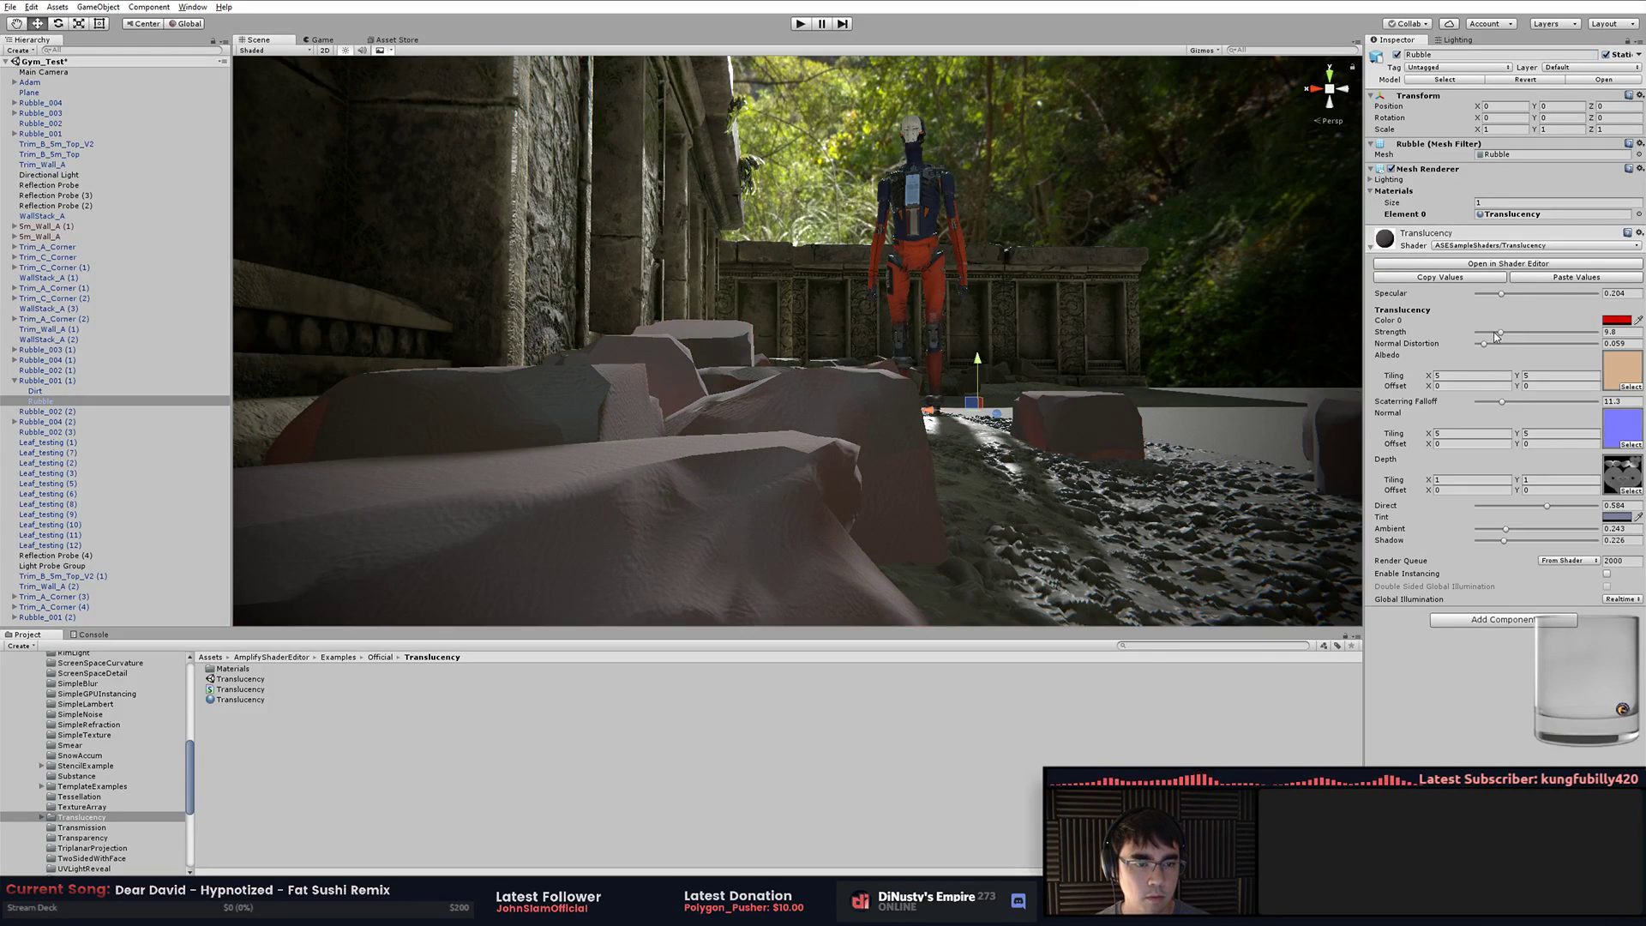
alt+drag(1118, 357, 1099, 357)
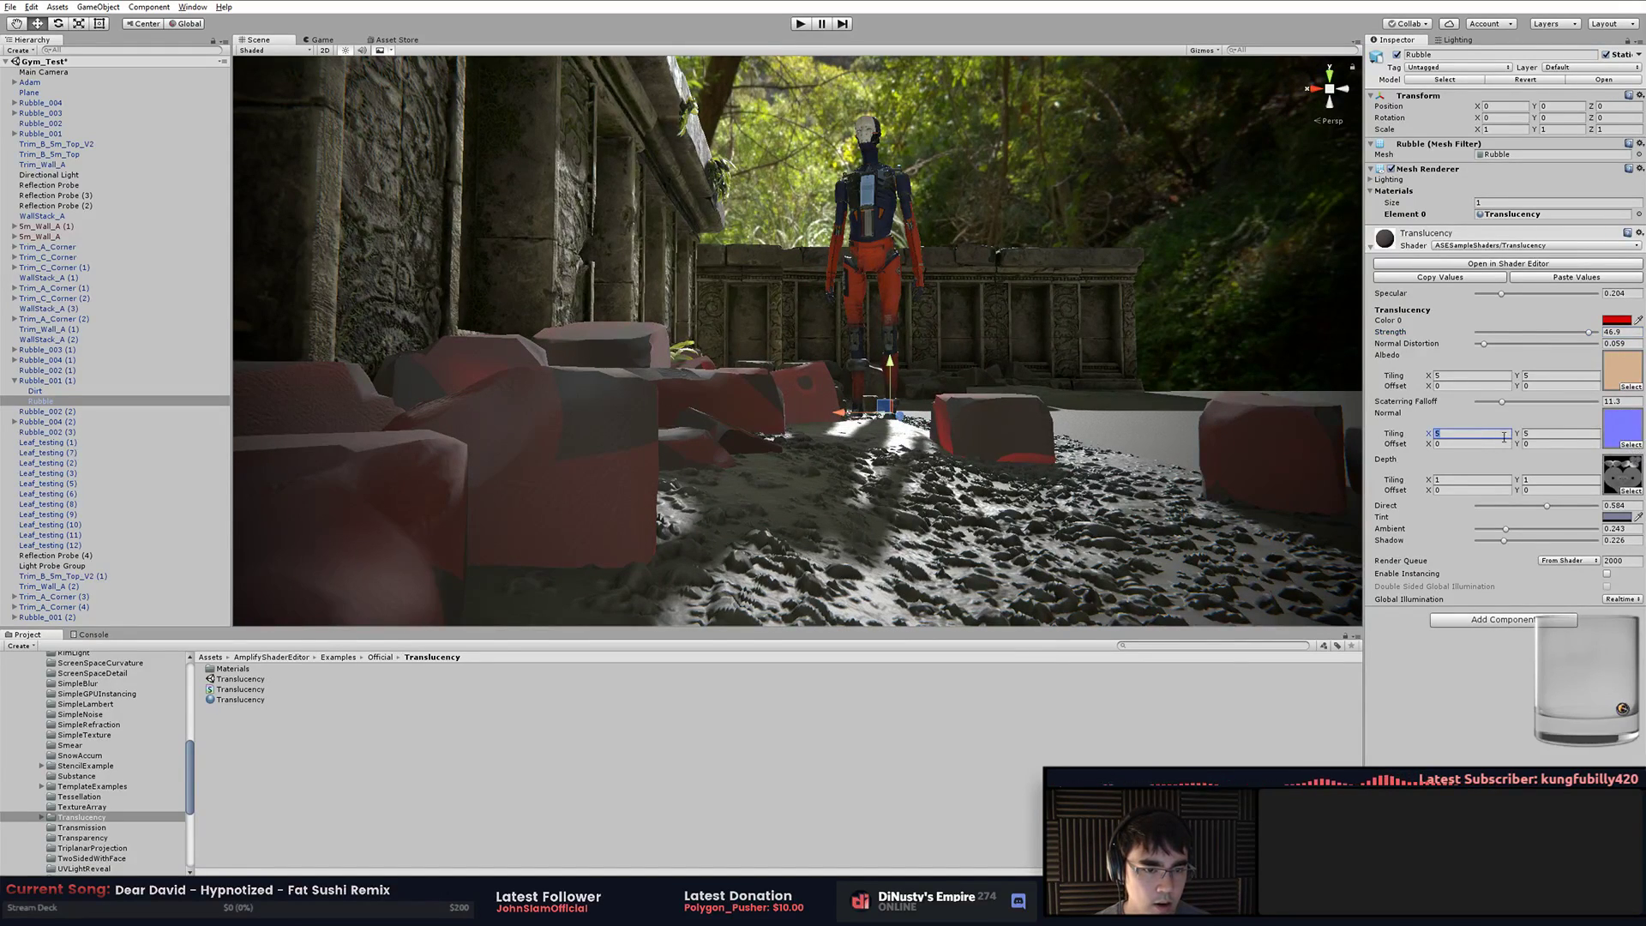
click(1629, 445)
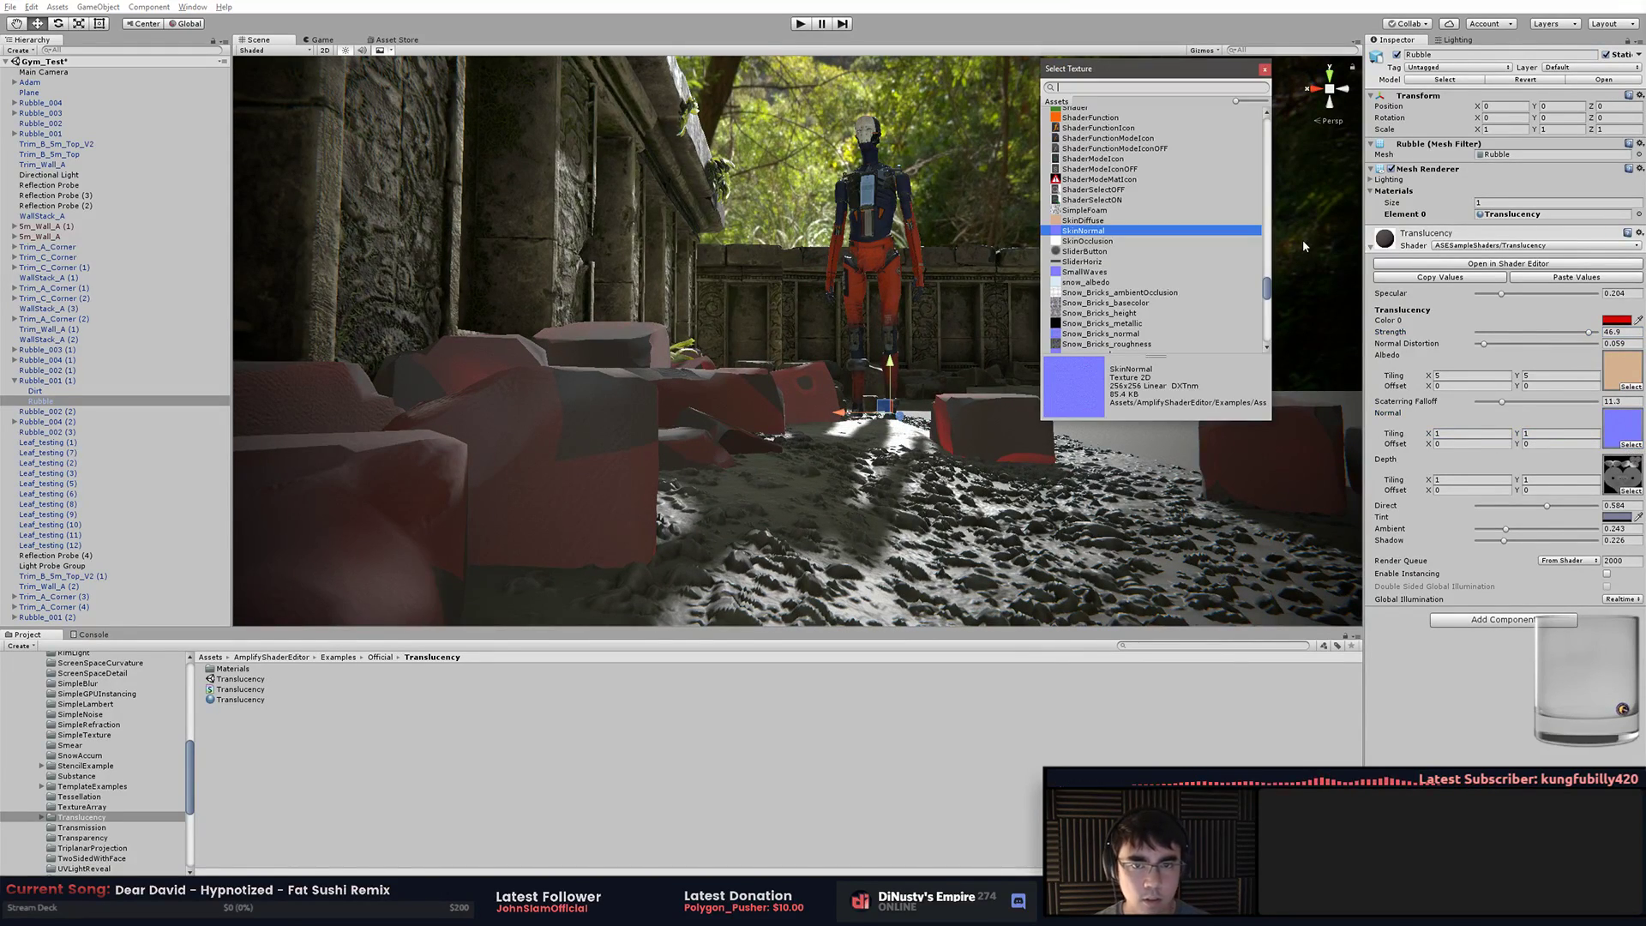
text(rubb)
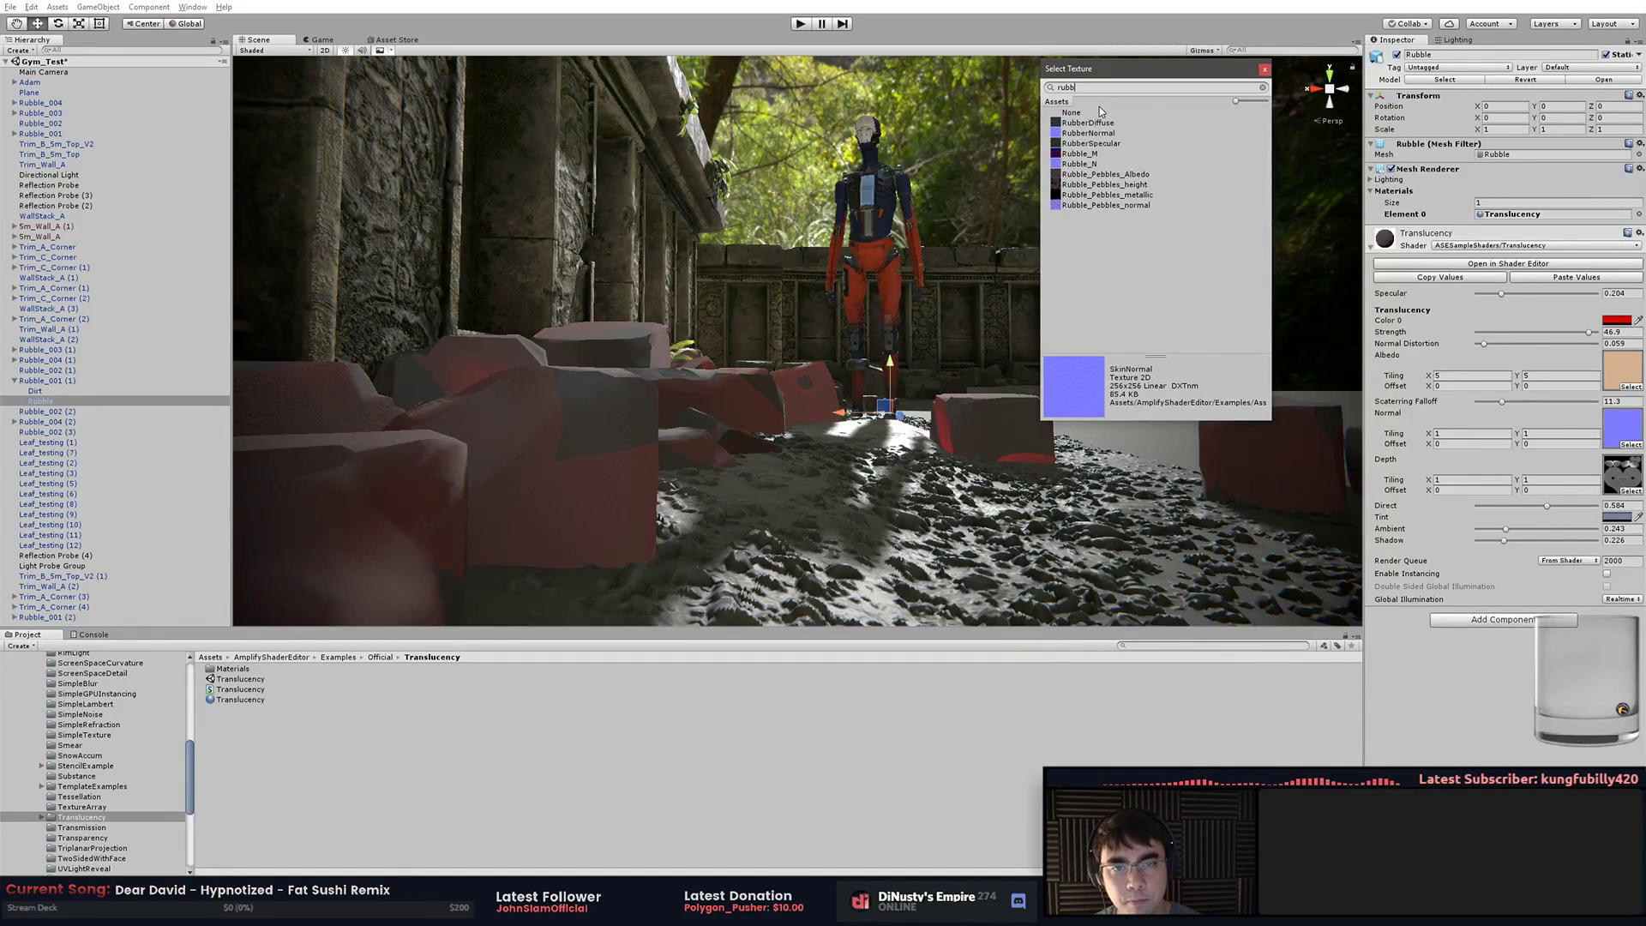
click(1083, 164)
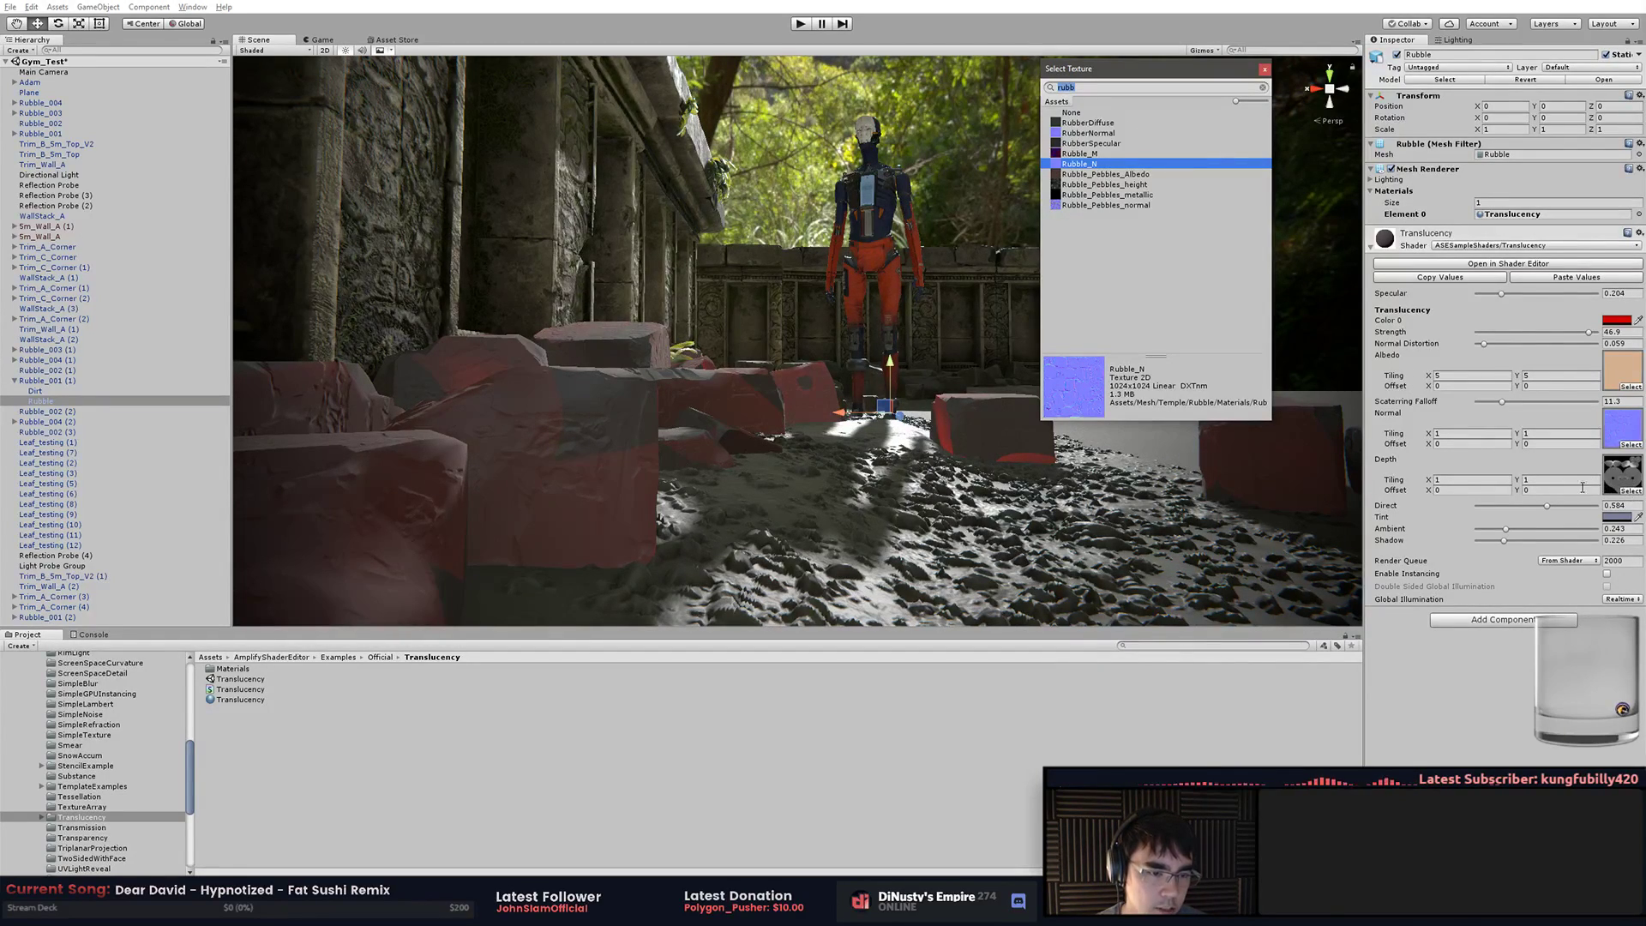
alt+drag(912, 421, 827, 478)
right_drag(973, 479, 1083, 469)
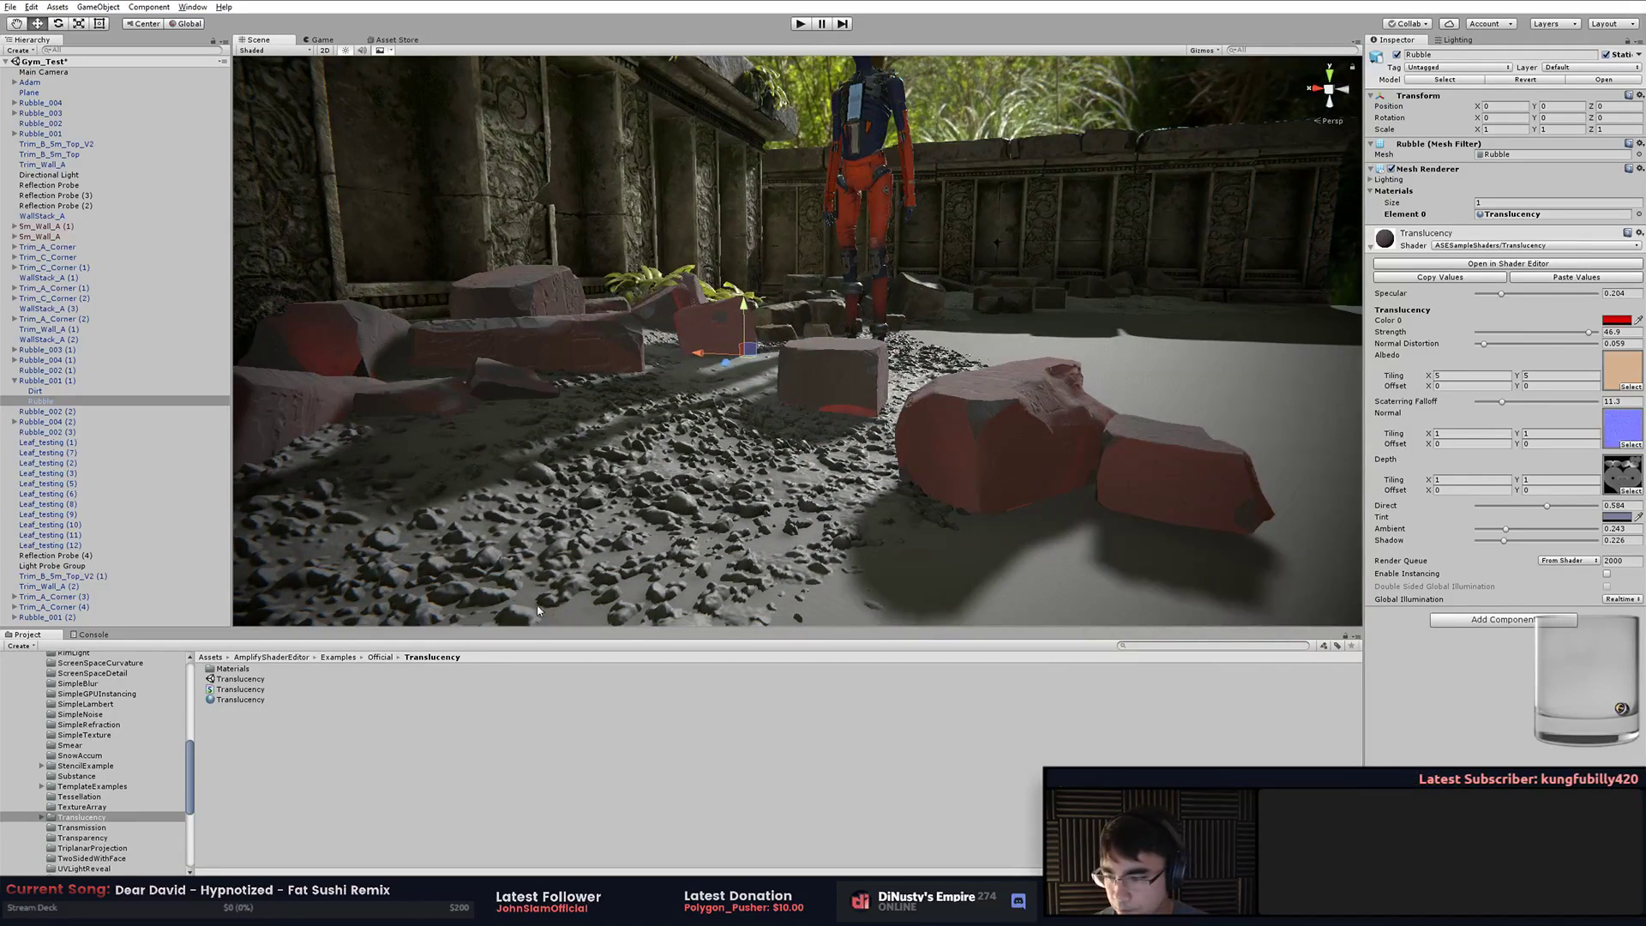
Undo the Translucency and Transmission material tests to restore the rubble's original stone material
click(93, 819)
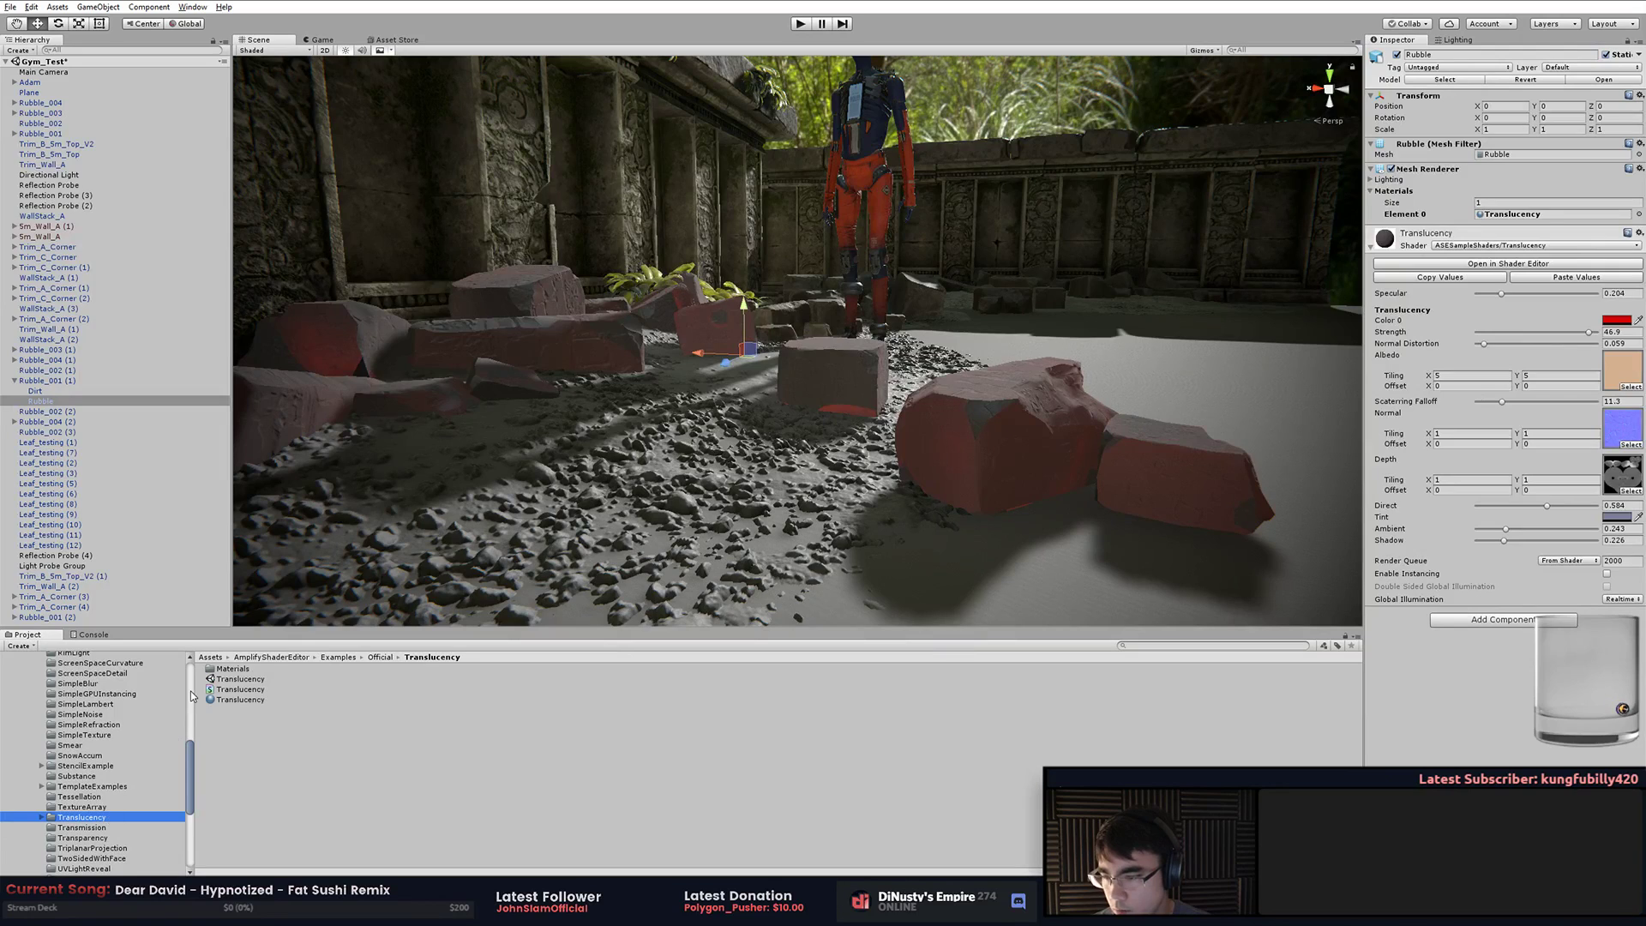
click(240, 677)
key(ctrl+z)
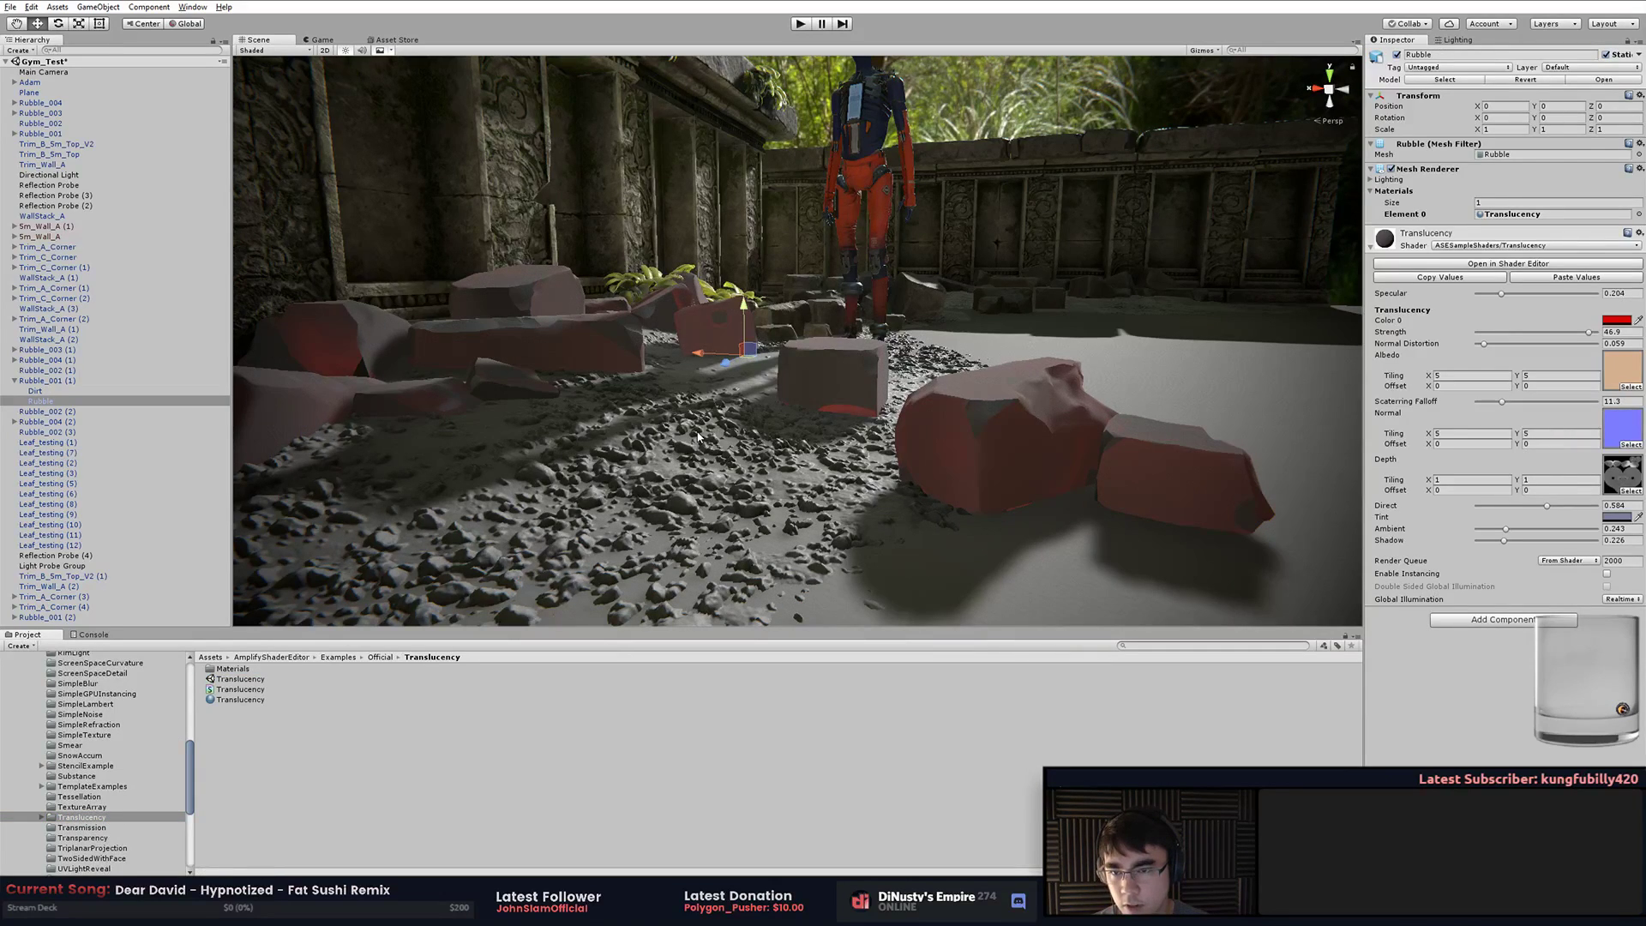
key(ctrl+z)
key(ctrl+z)
key(ctrl+z)
key(ctrl+z)
key(ctrl+z)
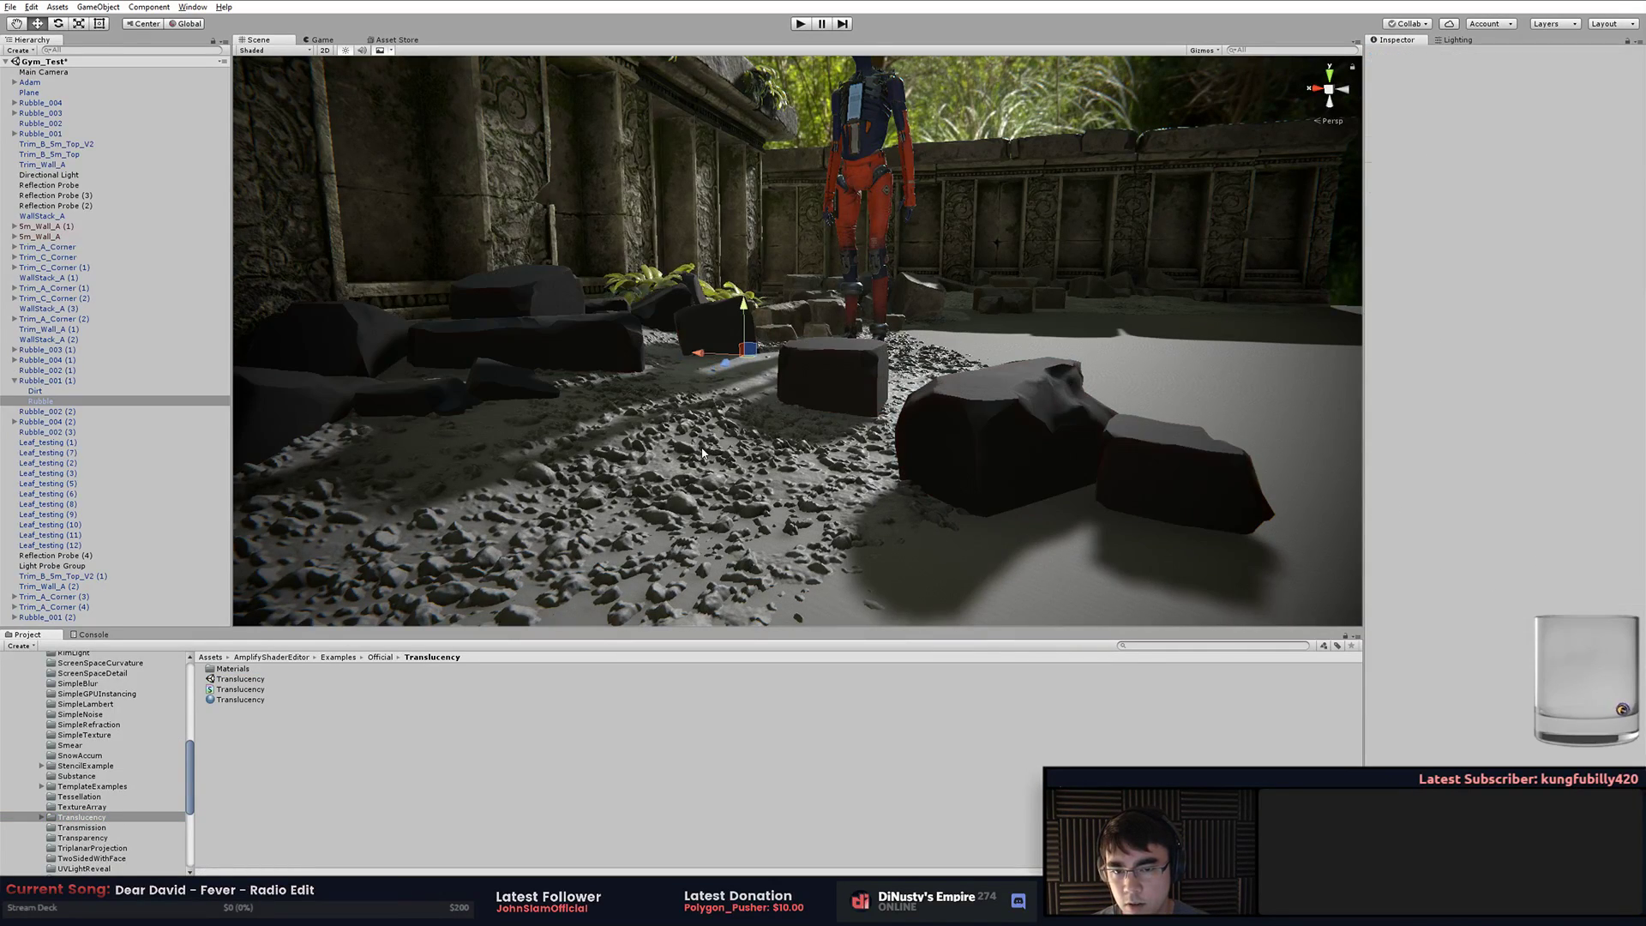
key(ctrl+z)
key(ctrl+z)
key(ctrl+z)
key(ctrl+z)
key(ctrl+z)
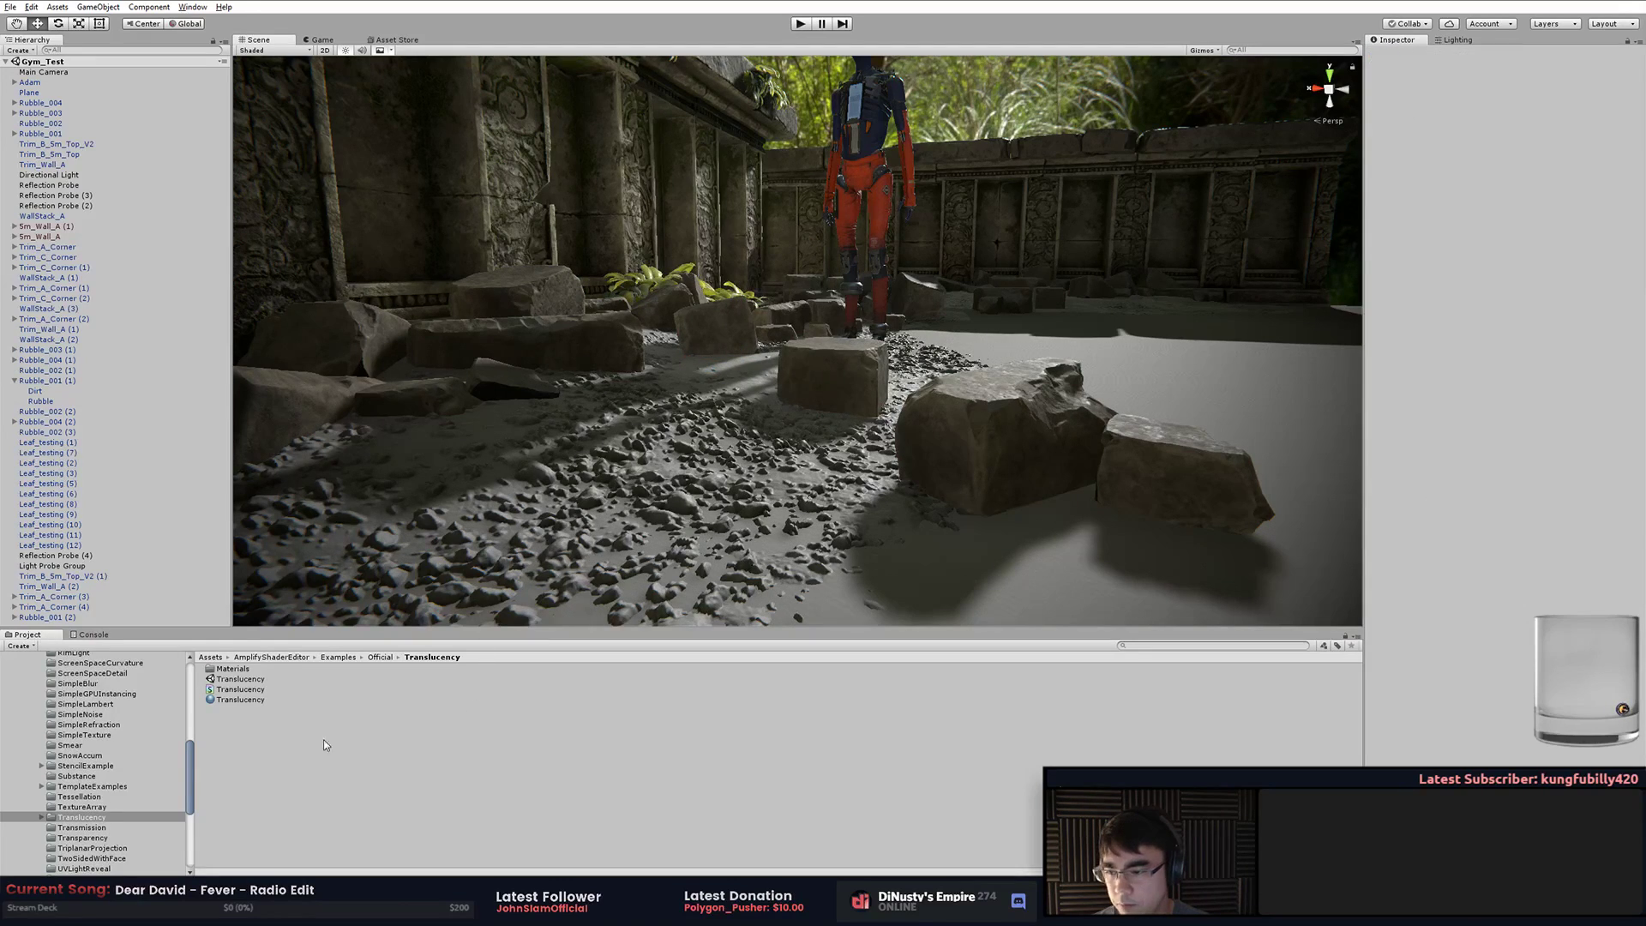
Browse the TemplateExamples, Substance and TextureArray sample folders and open the Tessellation folder
click(95, 808)
click(129, 787)
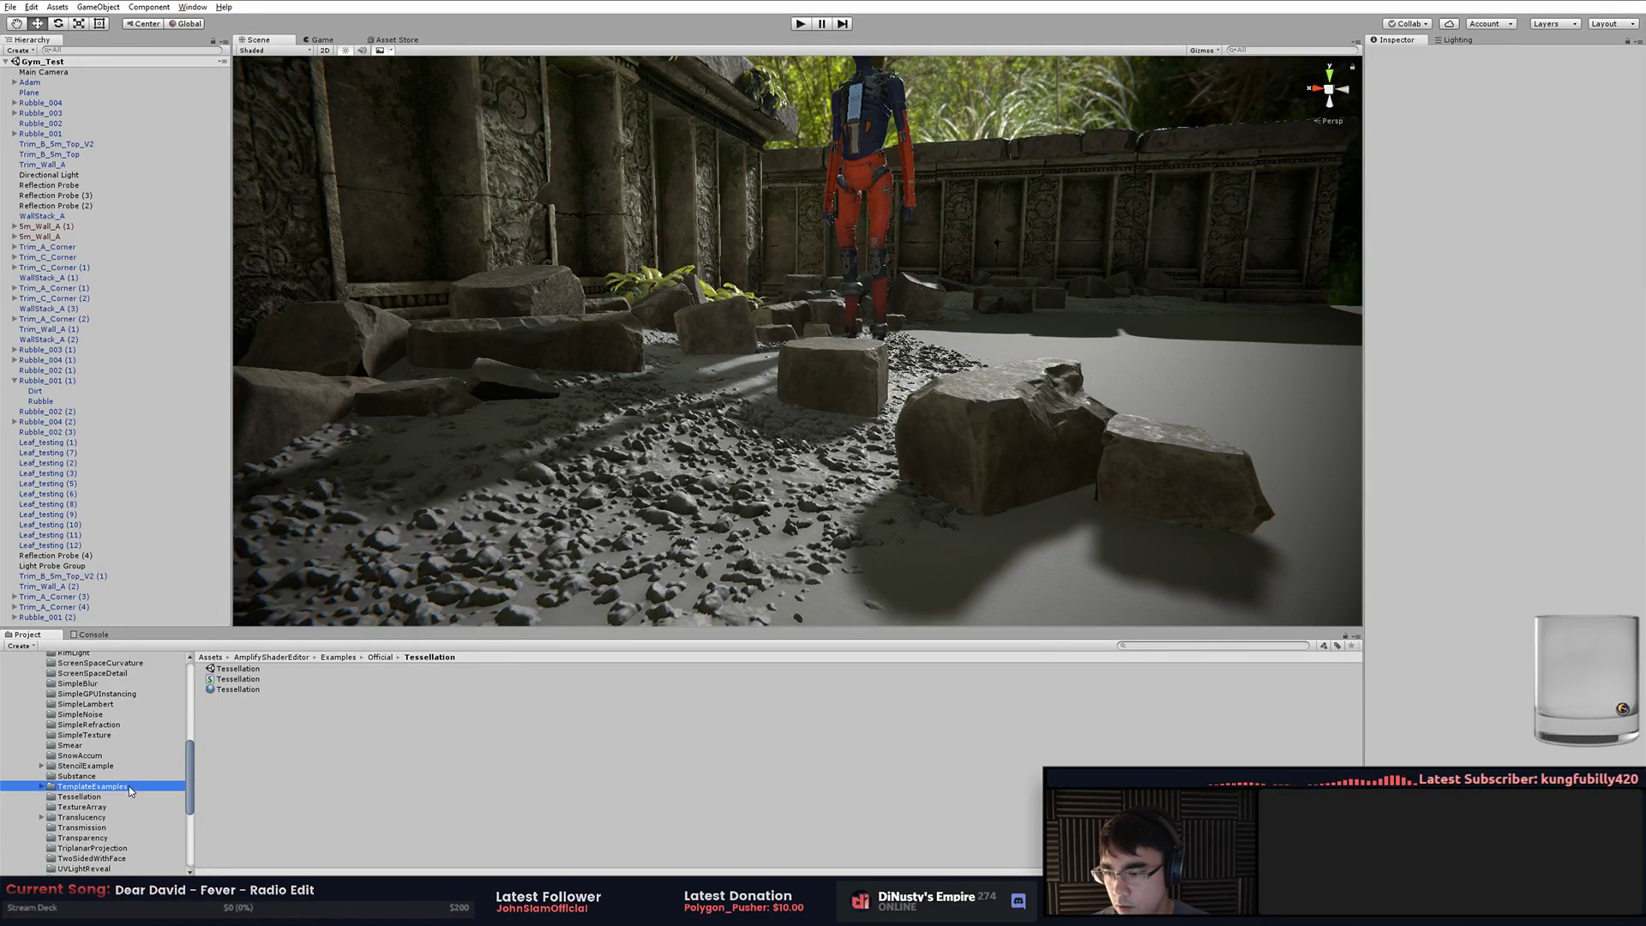
click(140, 777)
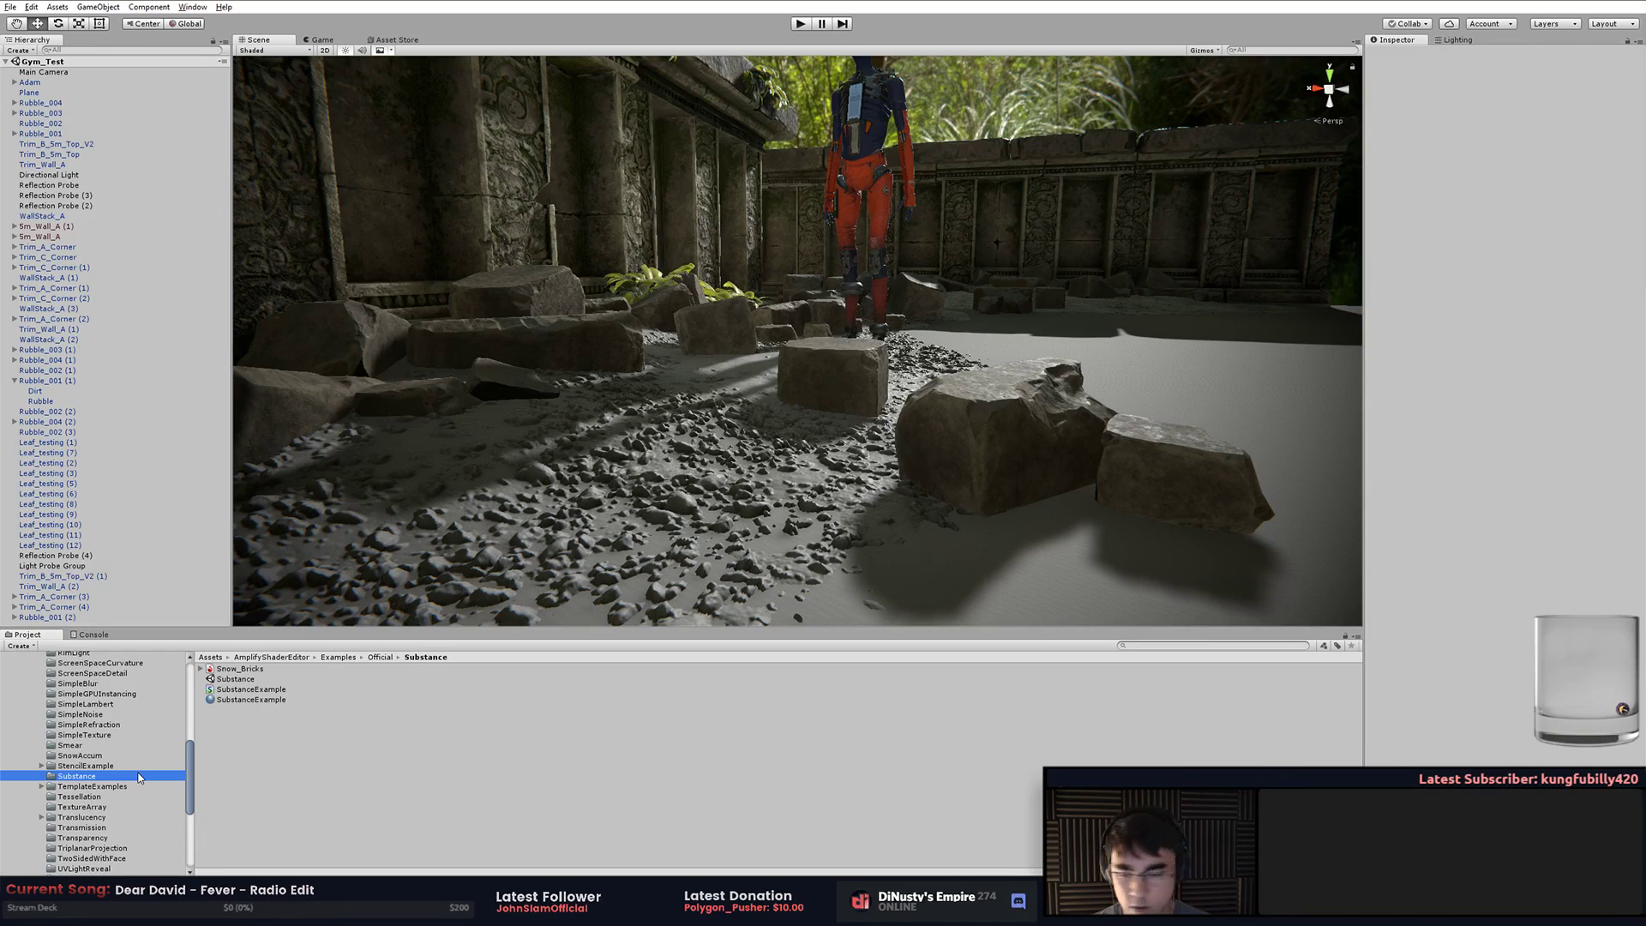
click(135, 786)
click(134, 797)
click(133, 806)
click(138, 800)
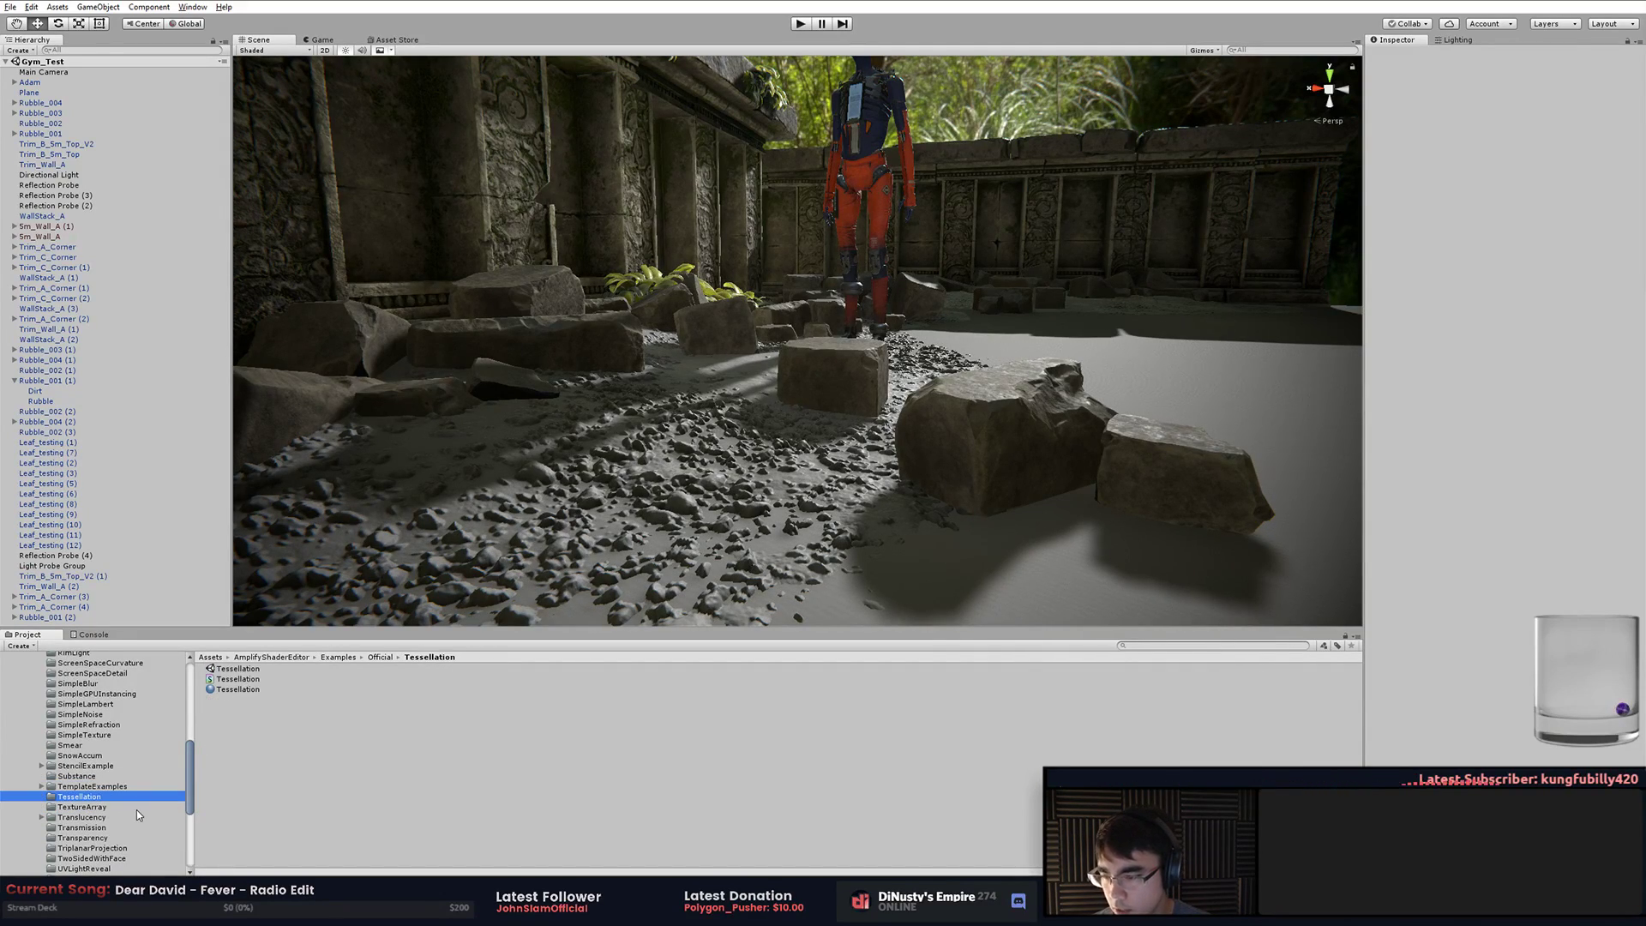
Browse the TextureArray, Translucency and Transmission sample folders and open the Transparency sample scene
click(135, 810)
click(132, 818)
click(133, 828)
click(132, 819)
scroll(139, 830, down, 2)
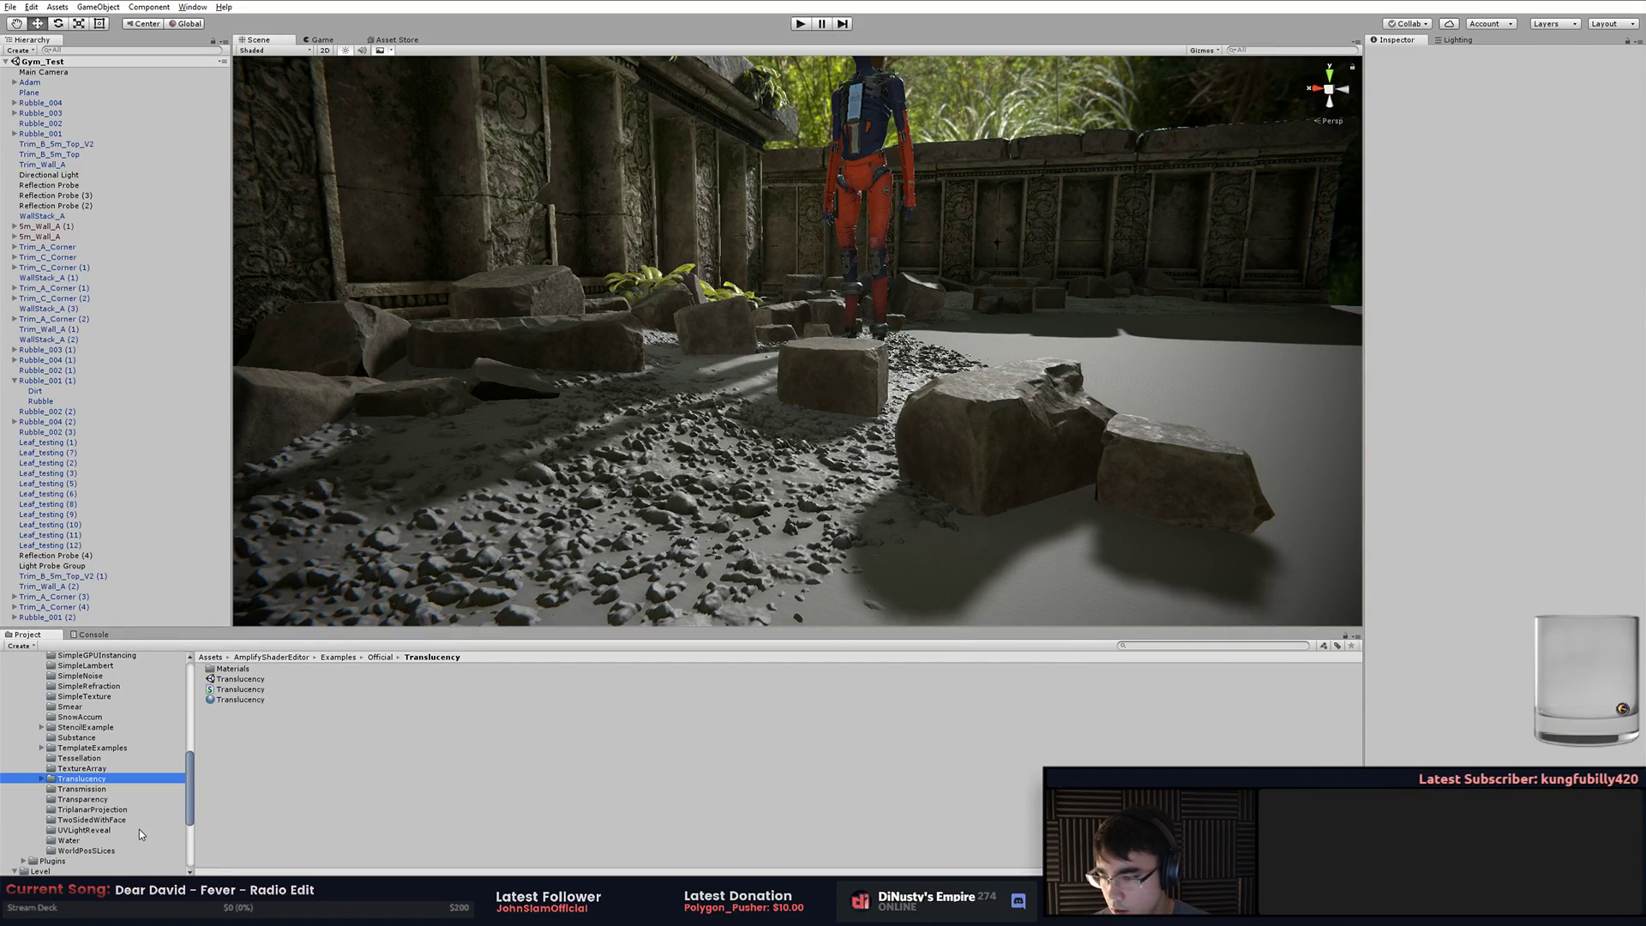
click(129, 796)
click(234, 692)
double_click(246, 669)
Frame the ShaderBall, select it and expand its Transparency material settings
right_drag(856, 326, 259, 341)
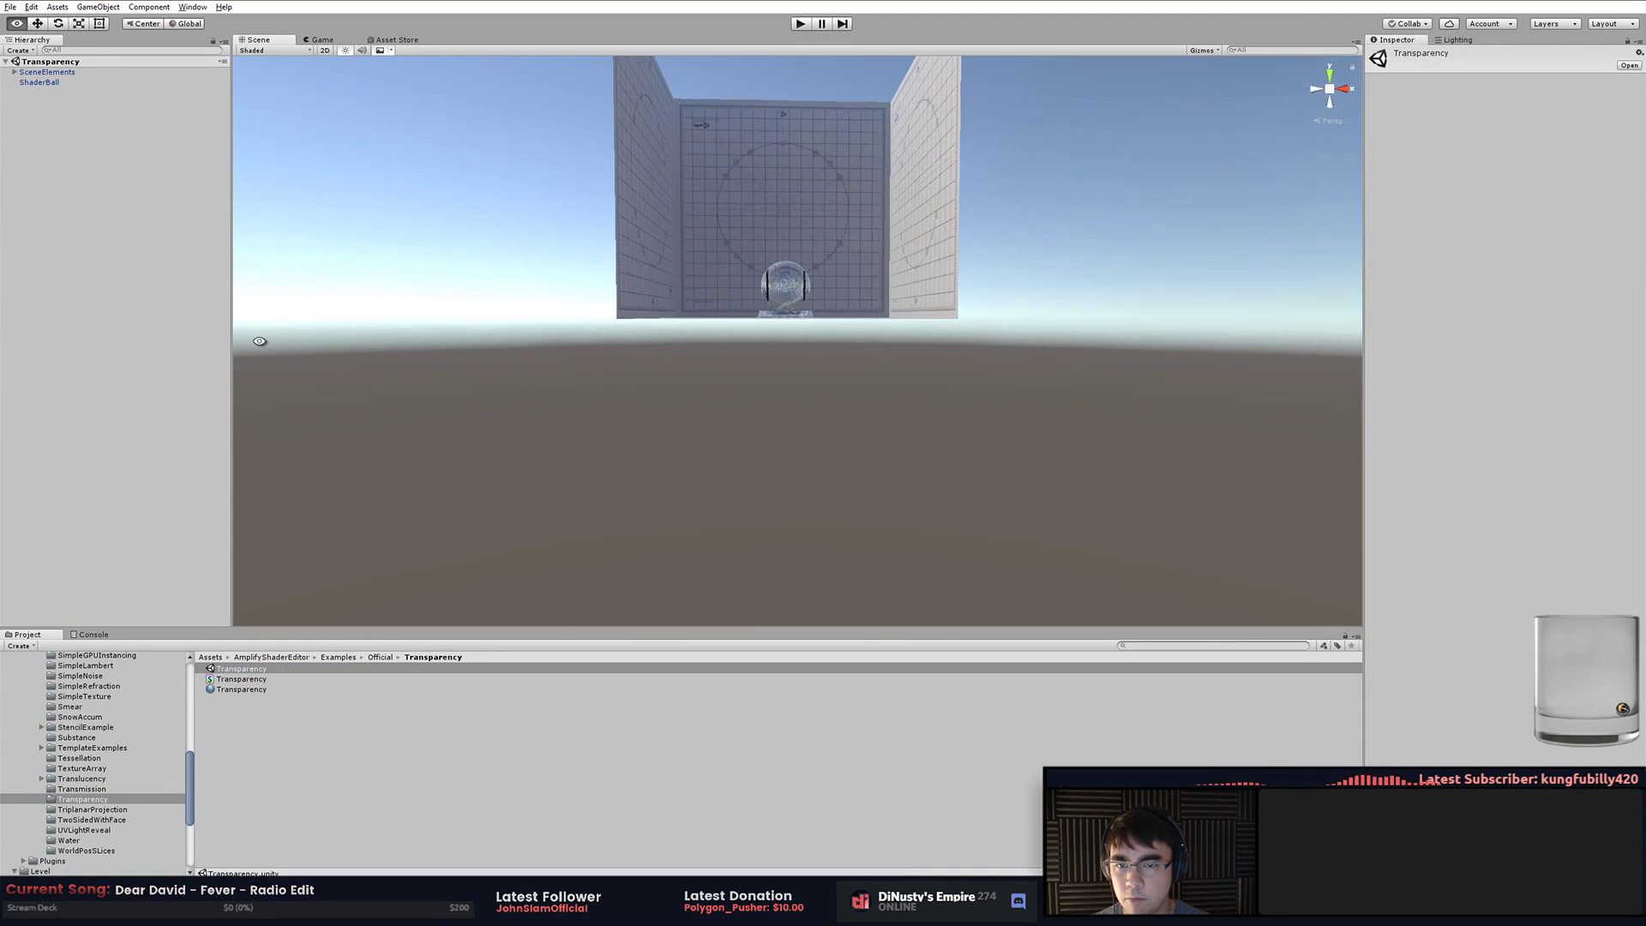
click(763, 283)
key(f)
alt+drag(763, 283, 952, 351)
alt+right_drag(951, 352, 1097, 452)
alt+drag(1098, 452, 921, 339)
click(921, 339)
click(922, 338)
click(1428, 269)
alt+drag(1175, 369, 1156, 355)
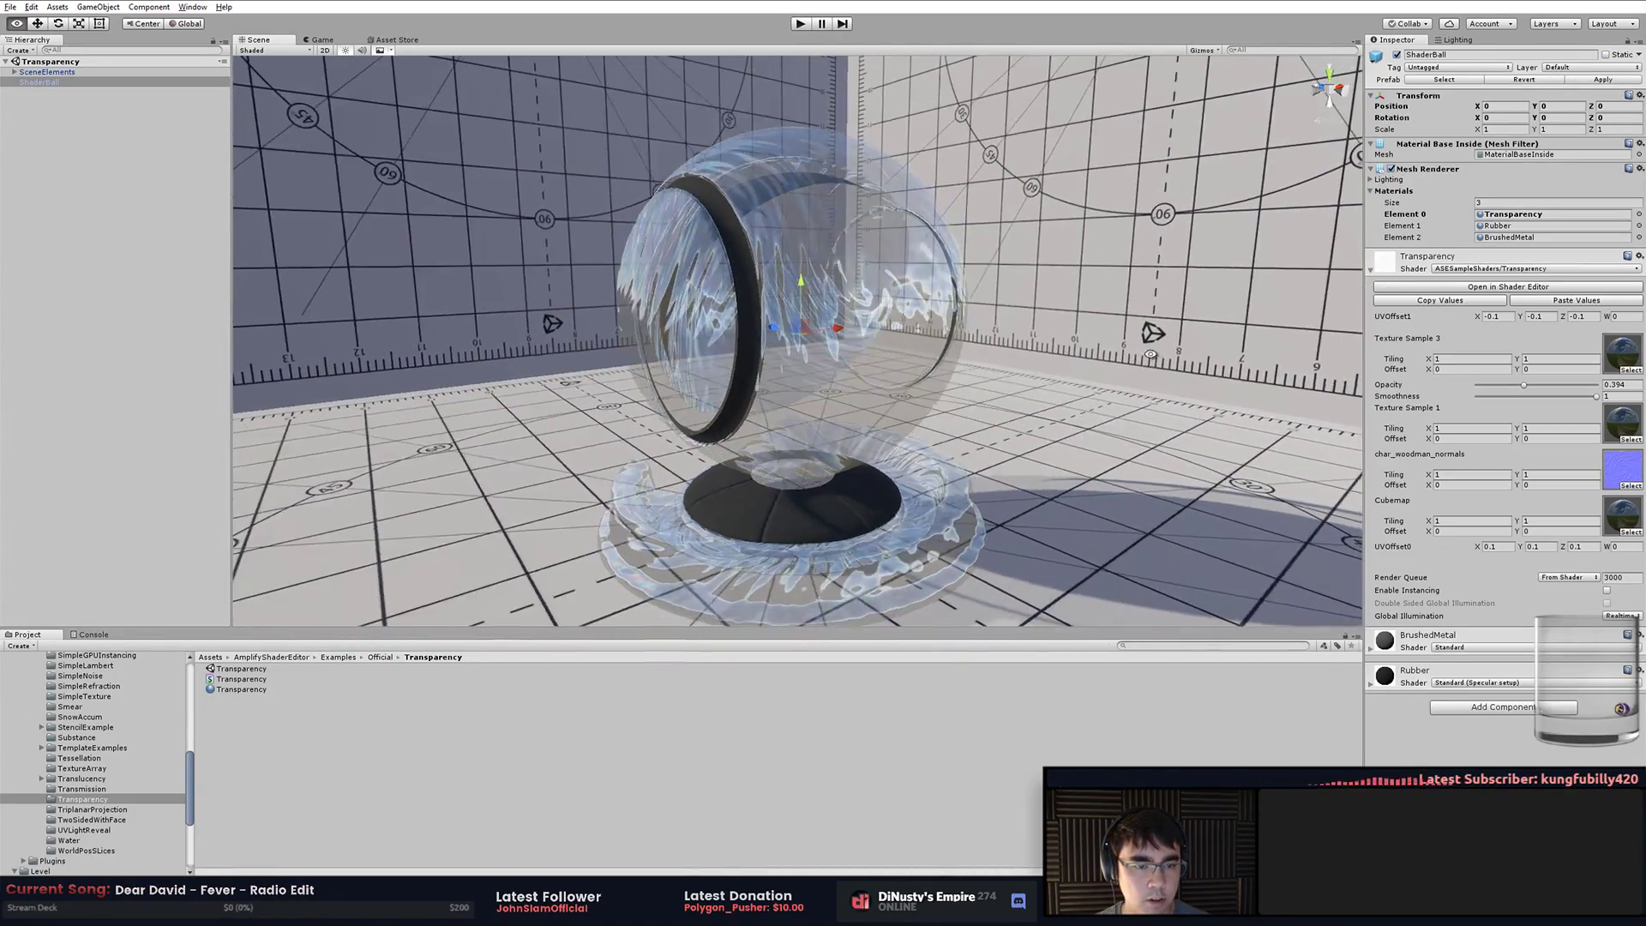
Set the ShaderBall's Transparency material to opacity 0.717 and smoothness 0.667
drag(1525, 386, 1560, 409)
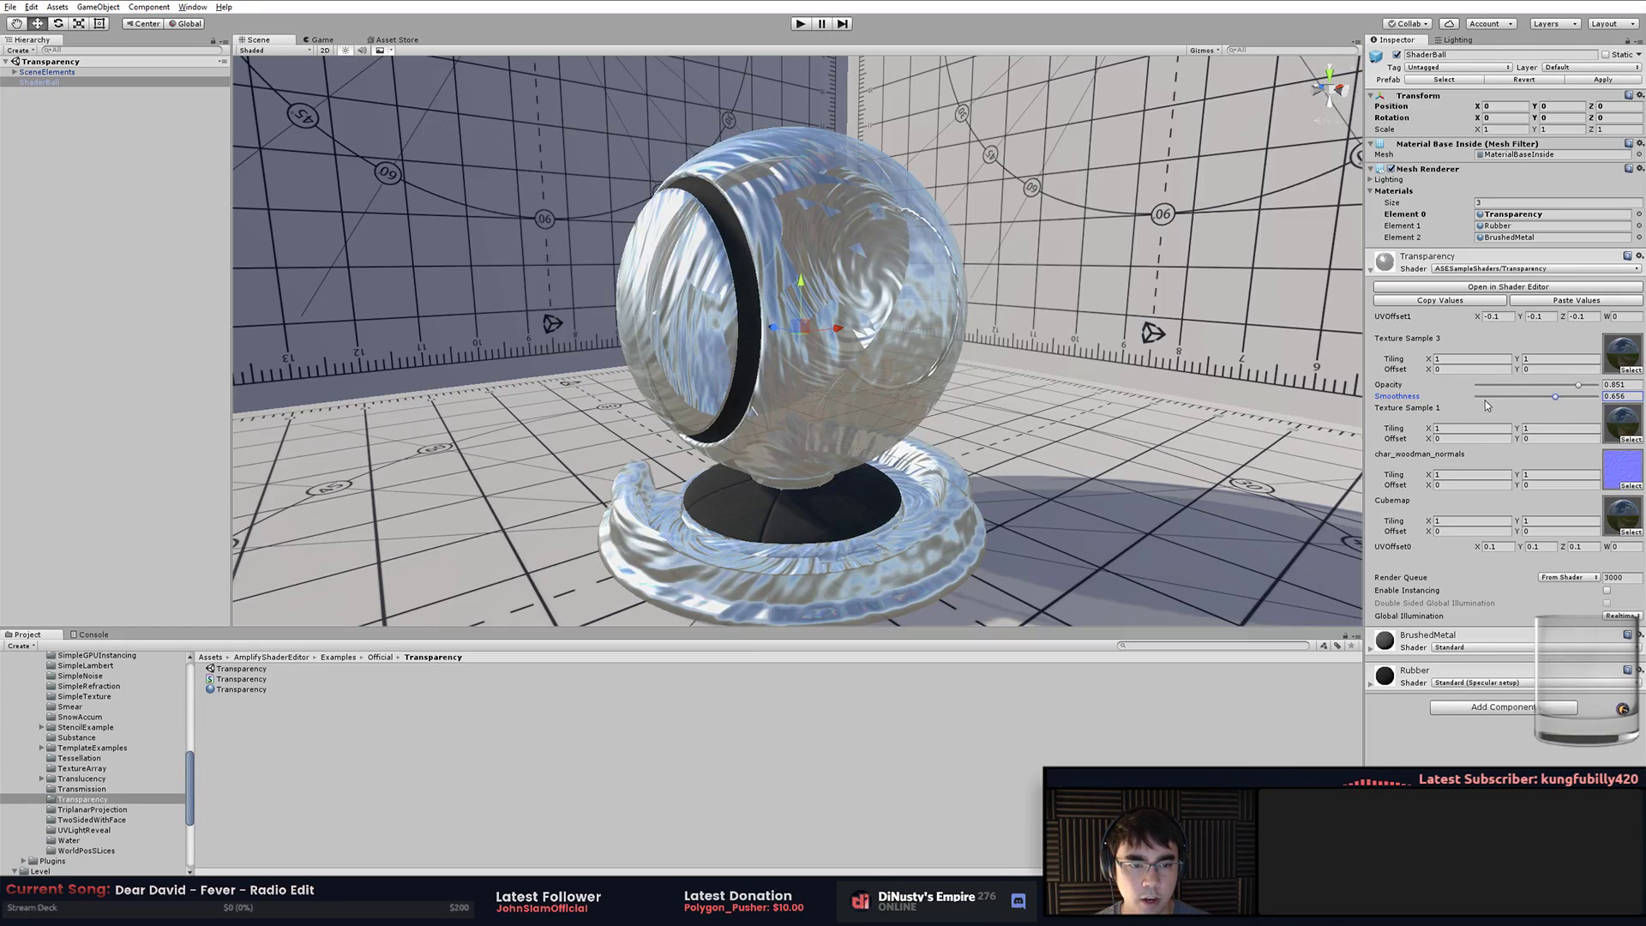
alt+drag(956, 335, 971, 334)
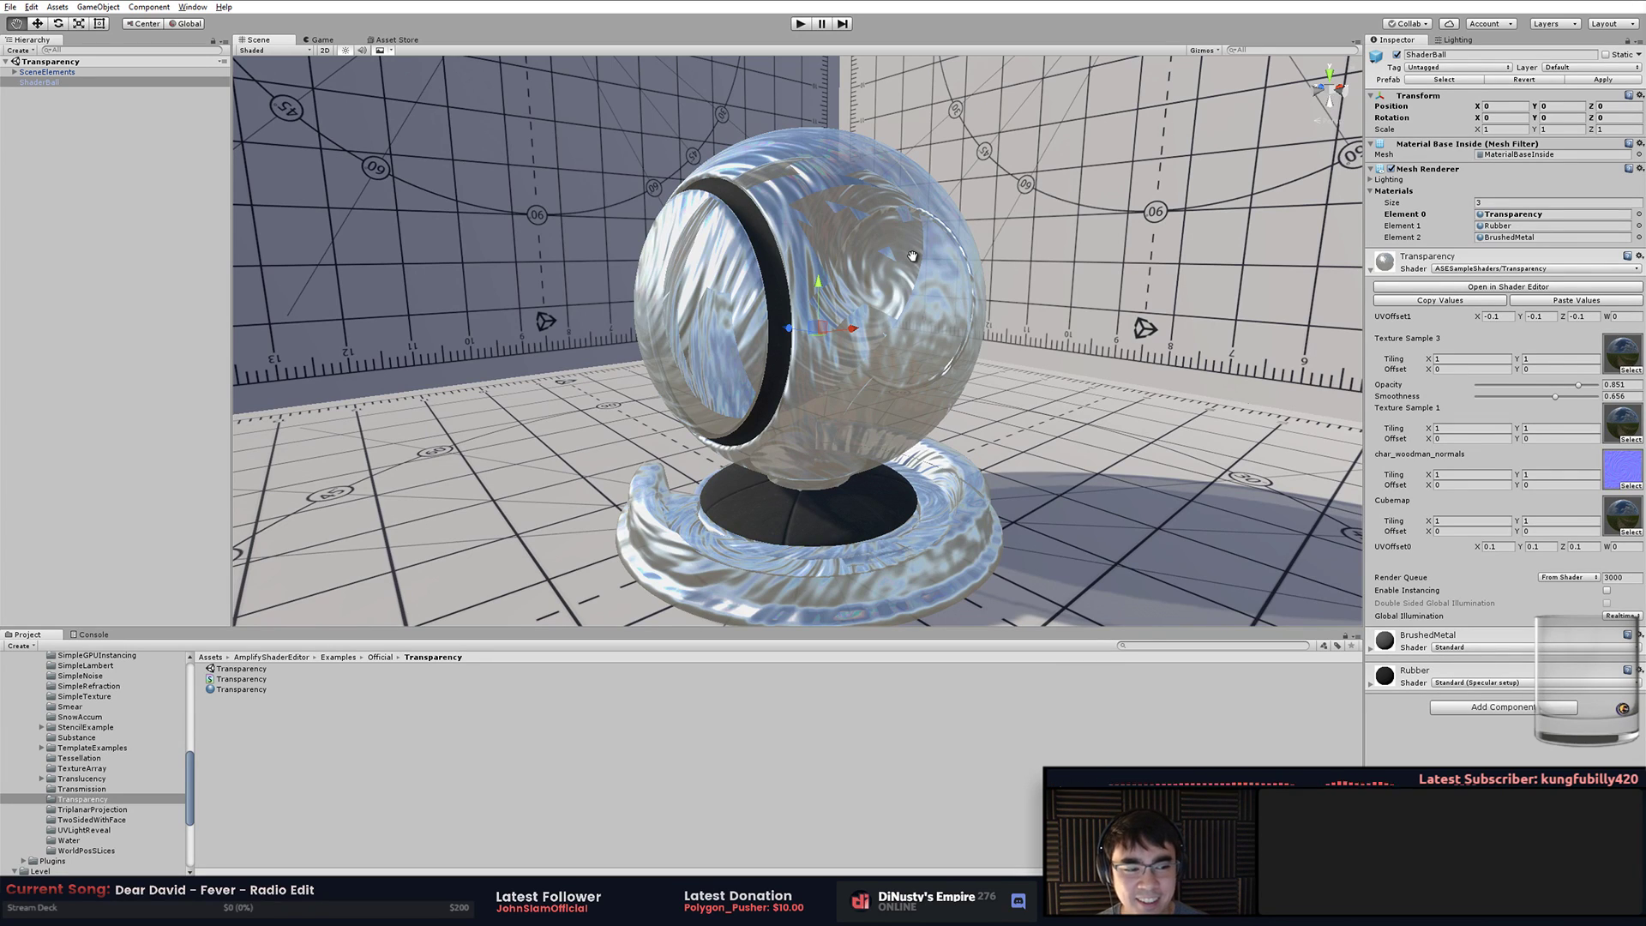
alt+drag(909, 256, 821, 343)
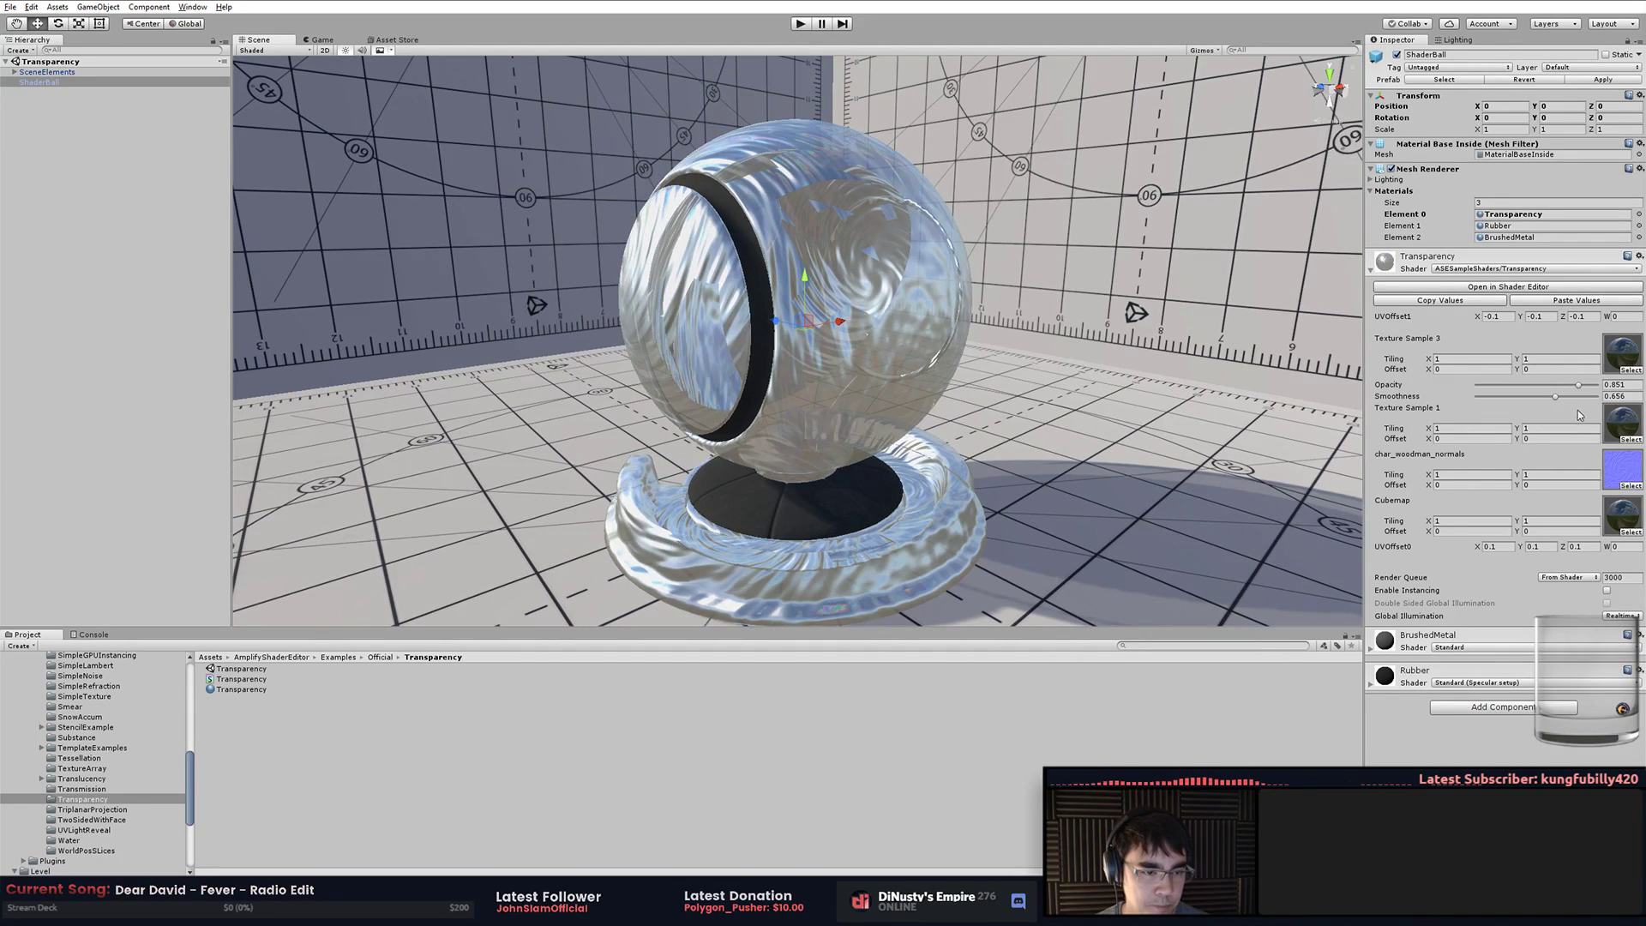
drag(1558, 402, 1559, 404)
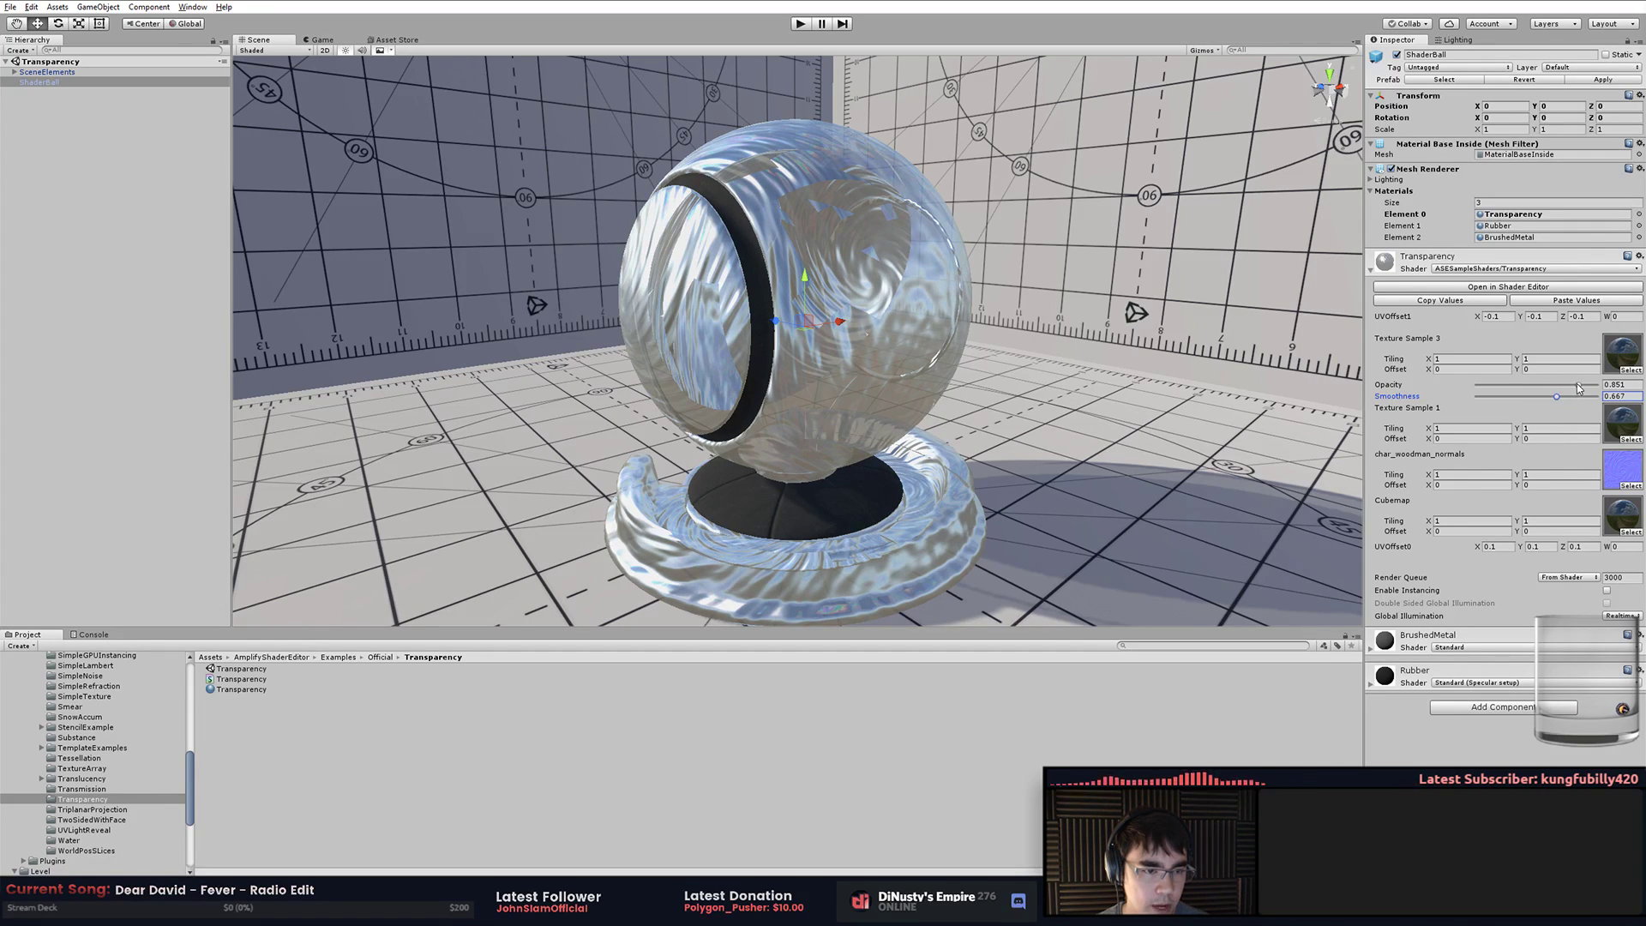
drag(1579, 386, 1563, 391)
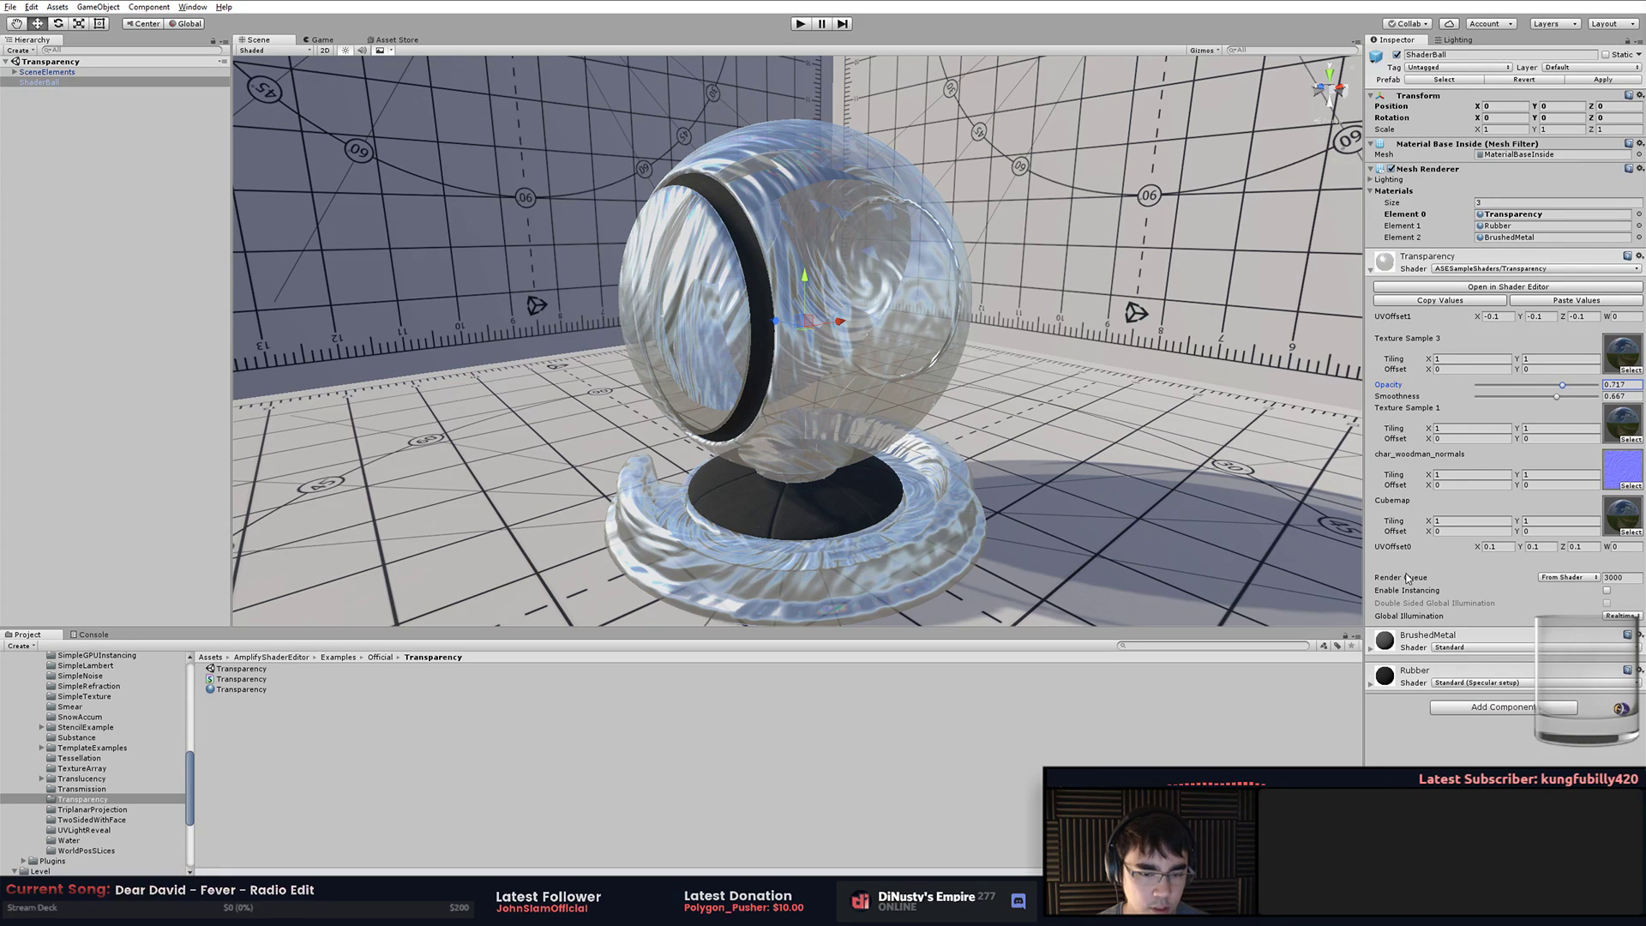
alt+drag(857, 446, 874, 435)
Open the Transmission sample scene, closing the shader graph opened from its material, and inspect the lit sphere
click(340, 758)
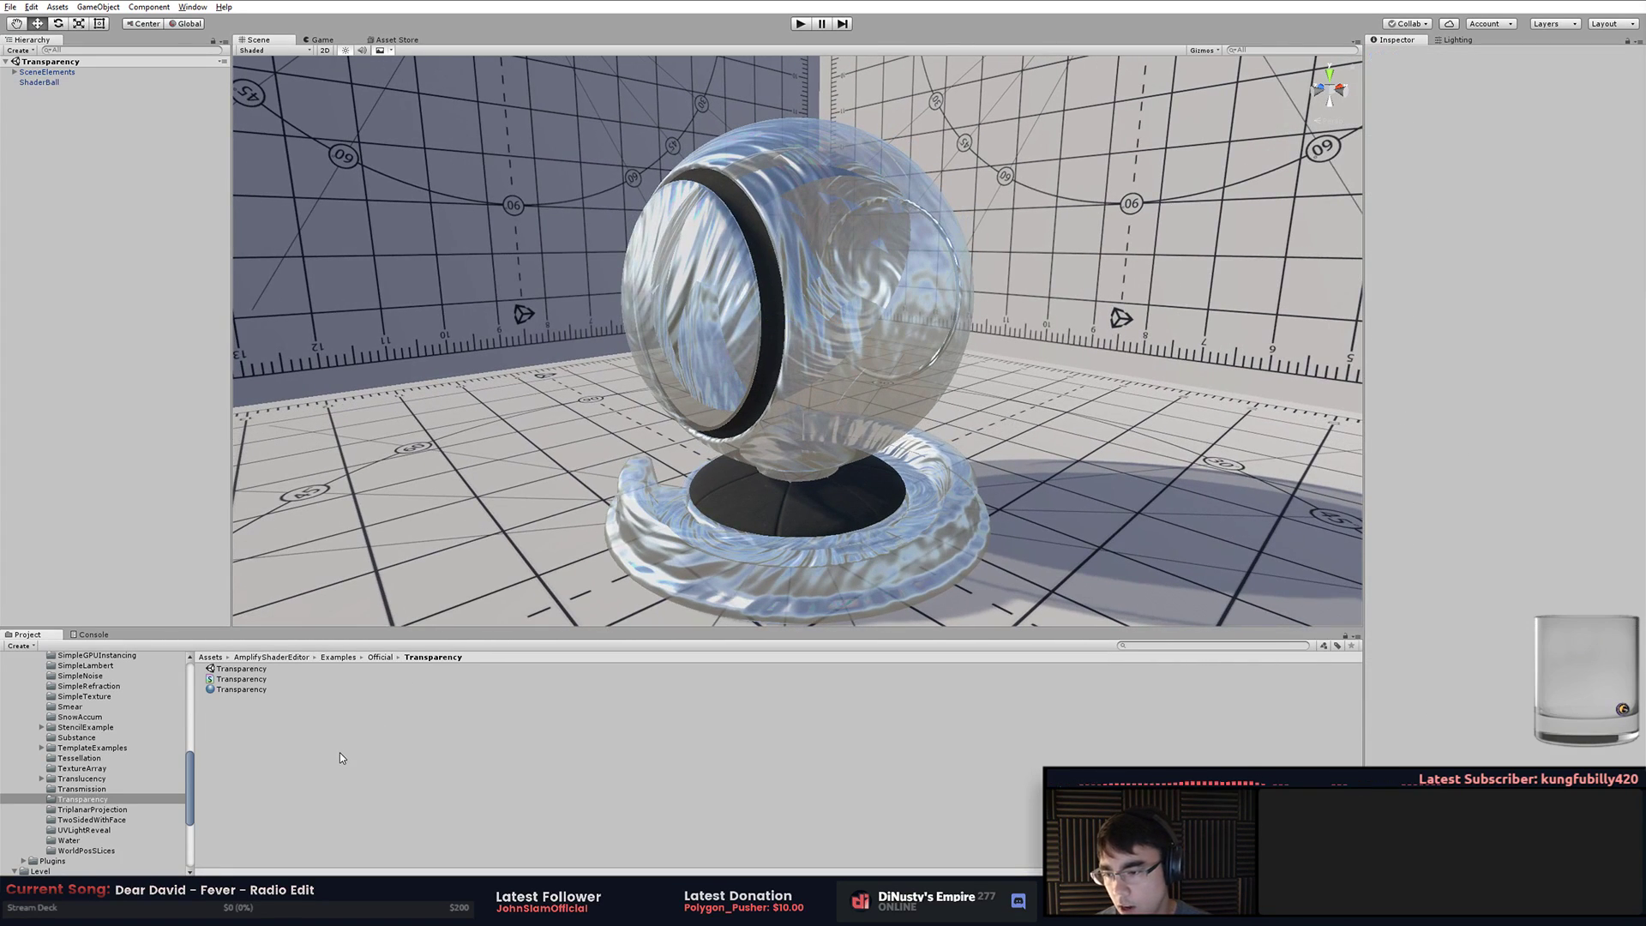
click(121, 790)
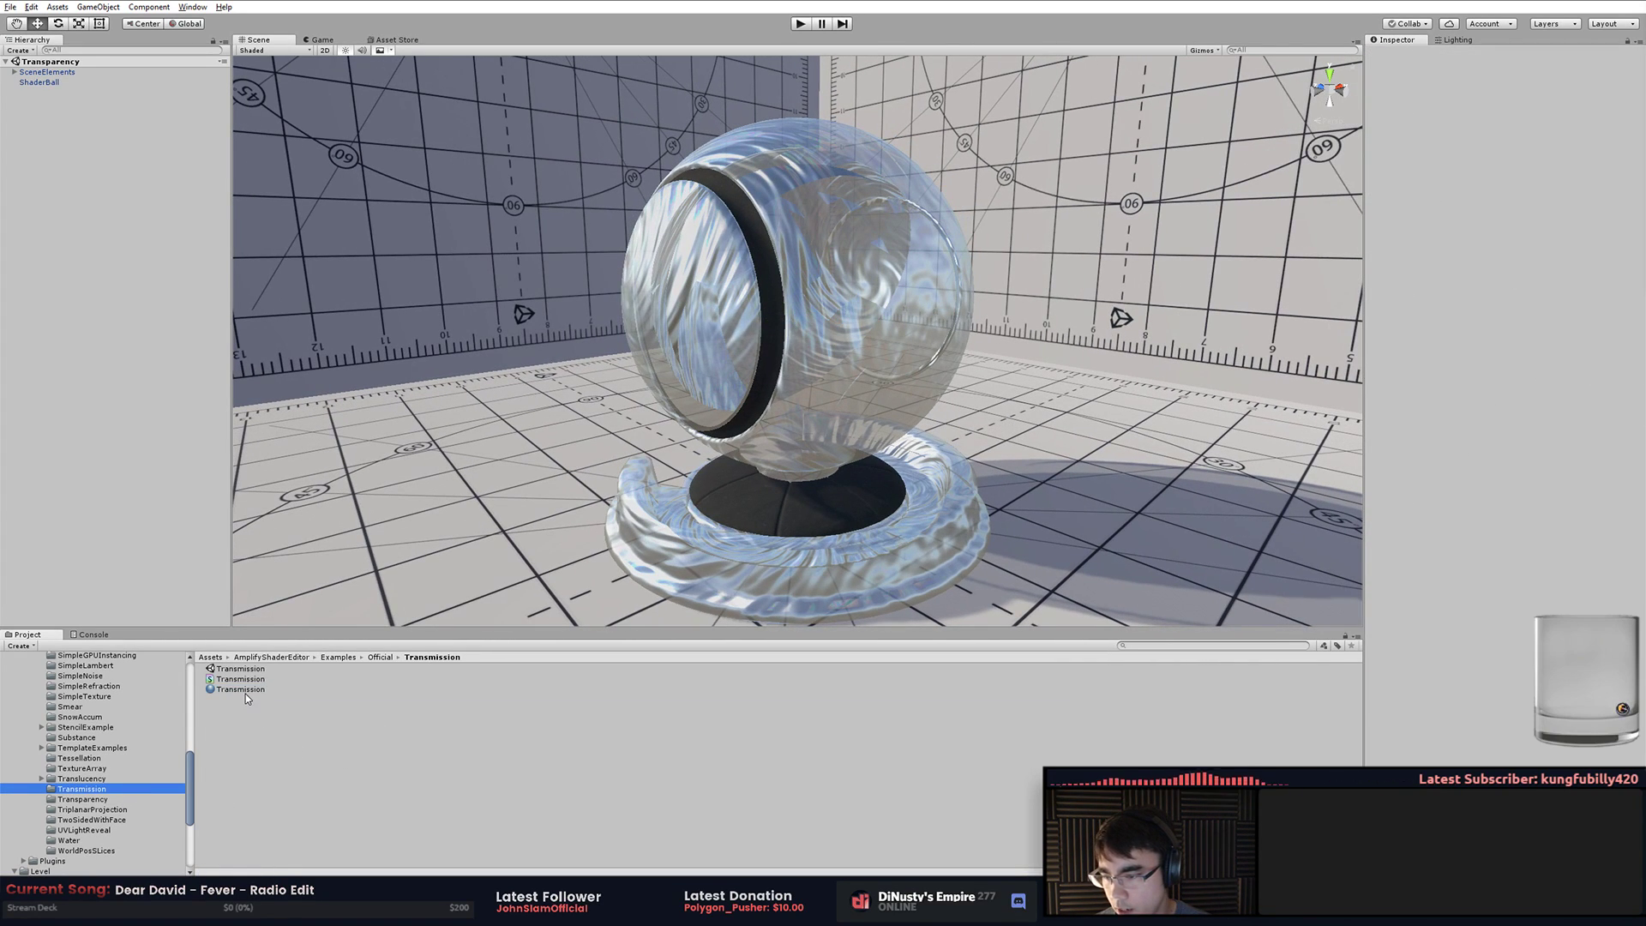
double_click(245, 690)
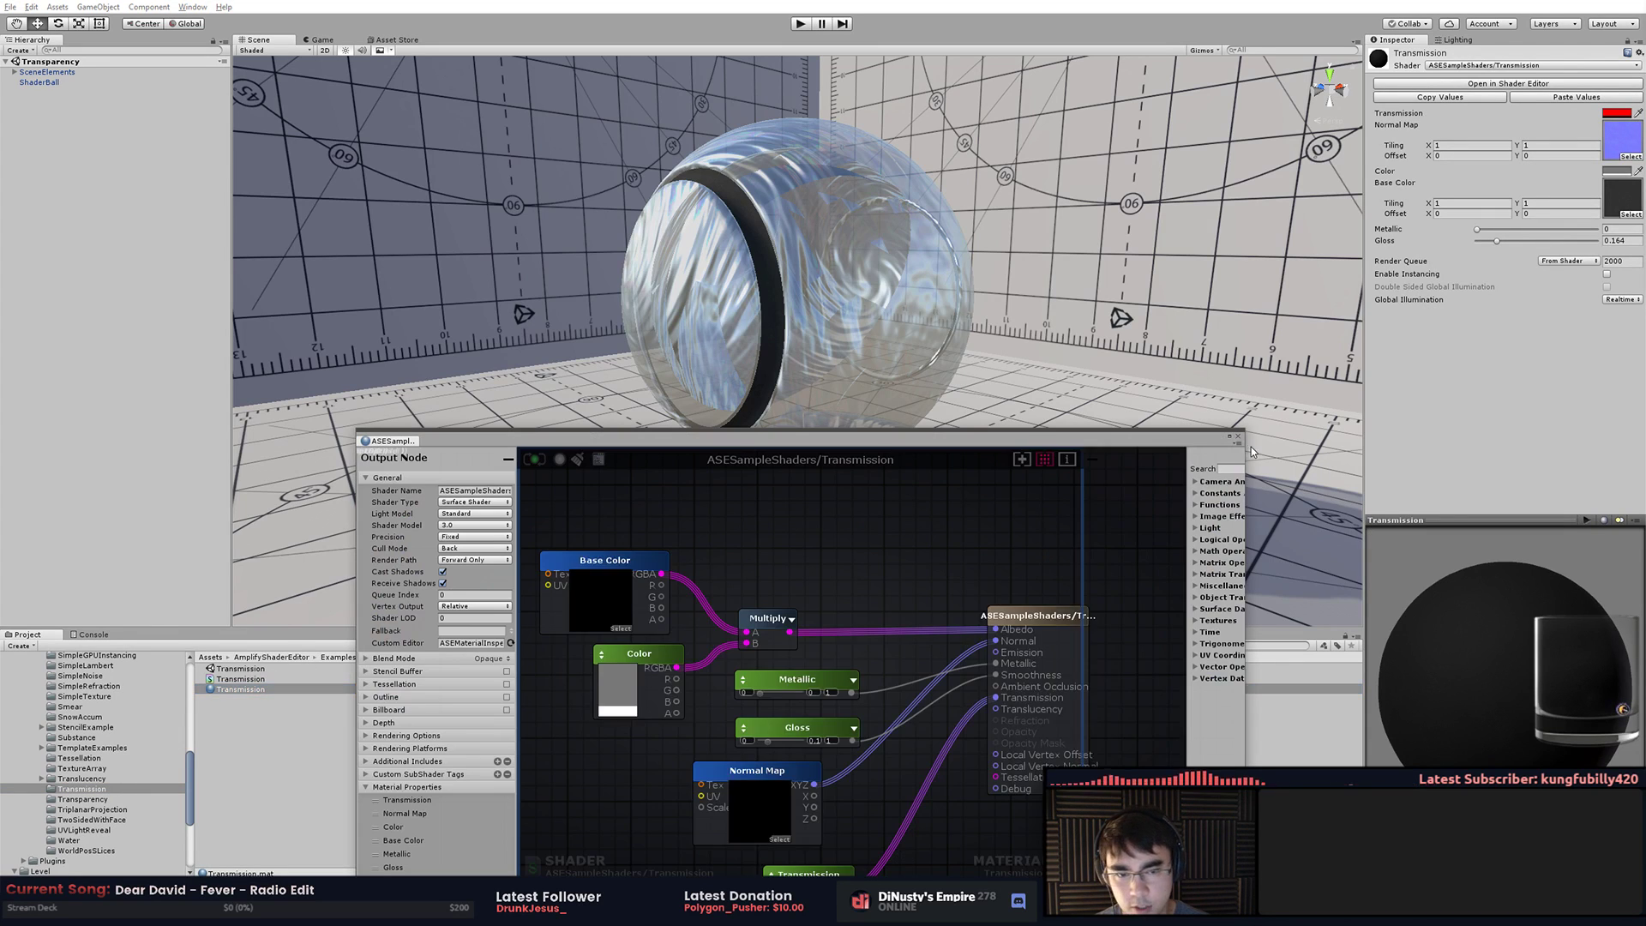
click(1237, 436)
double_click(248, 669)
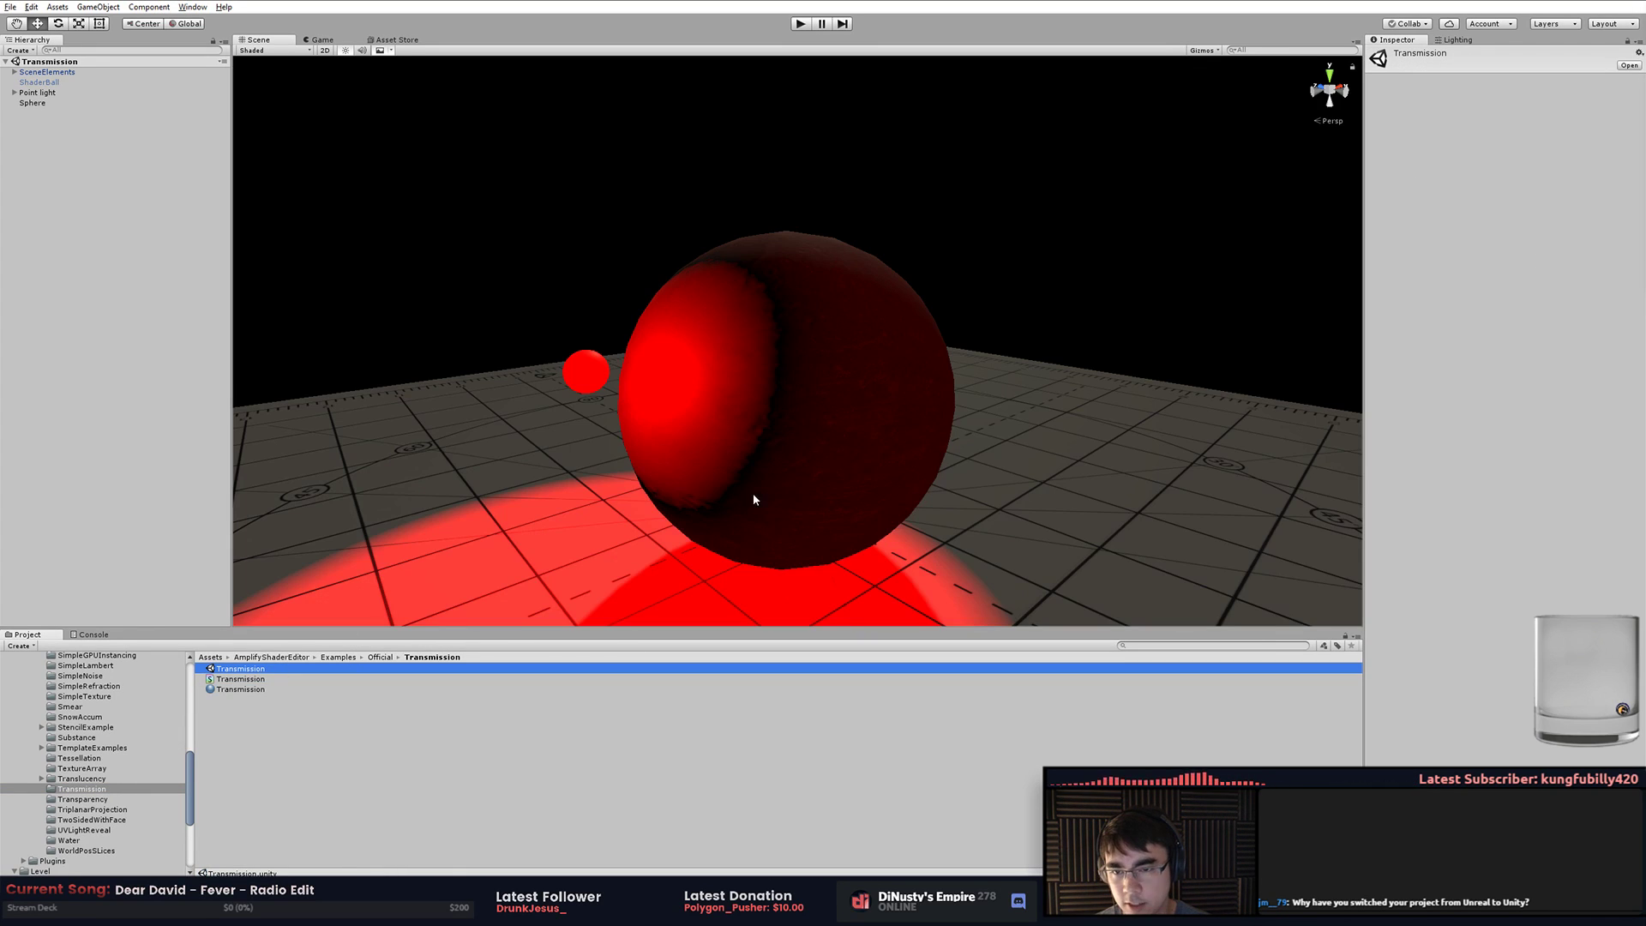
alt+drag(755, 500, 833, 372)
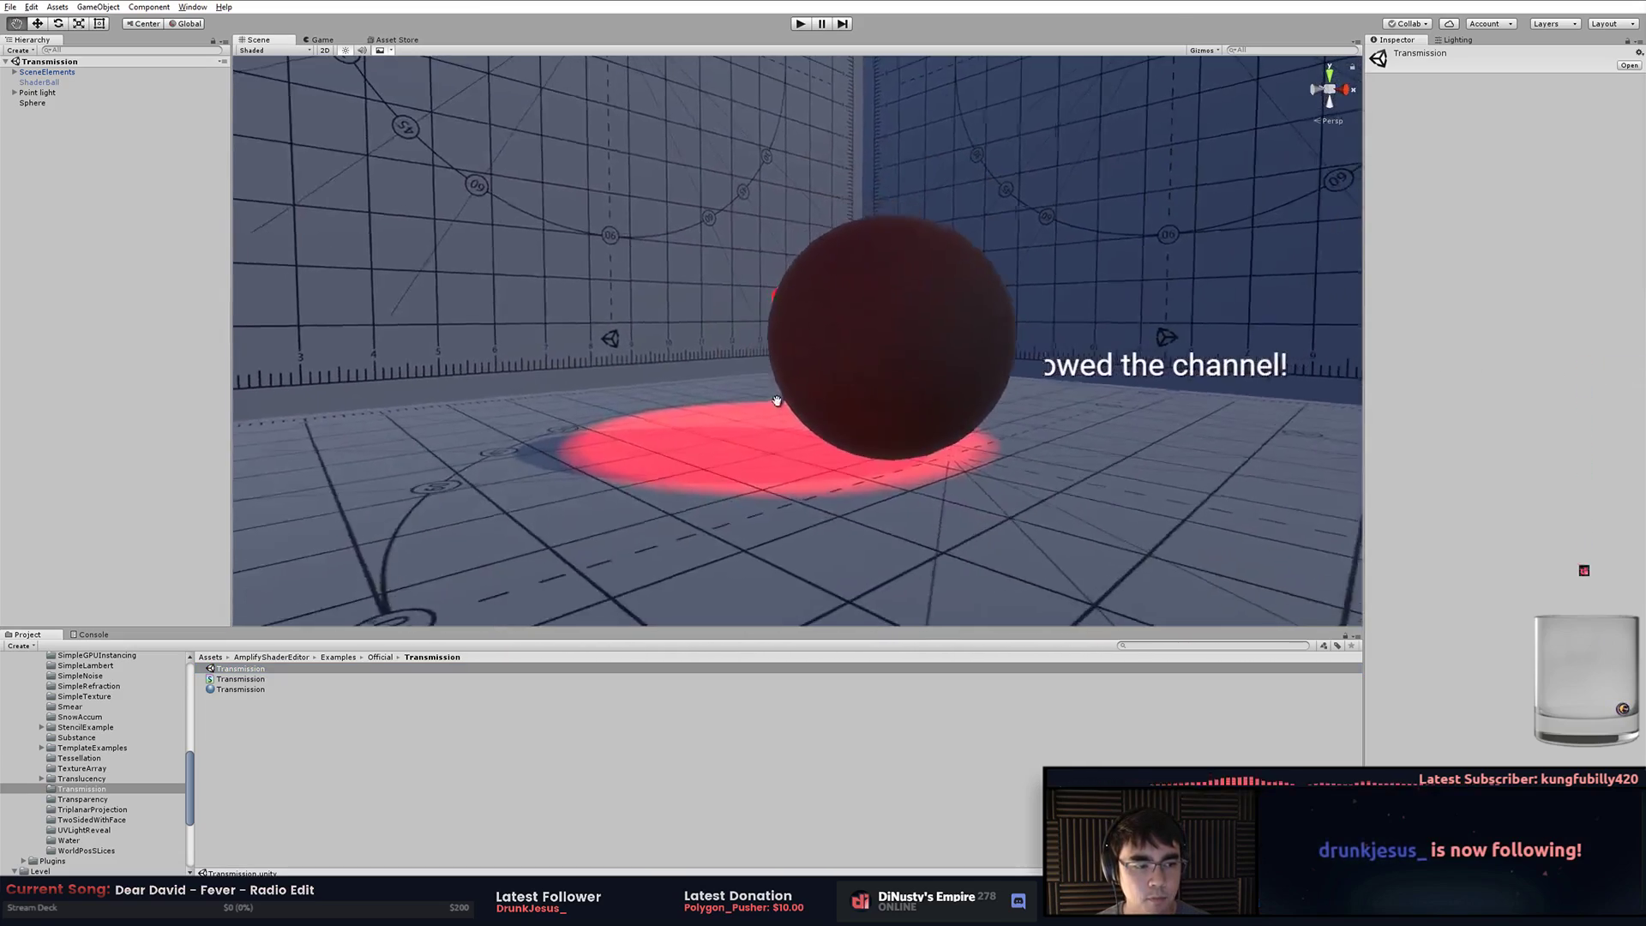
mouse_move(774, 402)
alt+mouse_down()
mouse_move(783, 422)
mouse_move(848, 434)
mouse_move(893, 406)
mouse_move(944, 411)
mouse_move(937, 426)
mouse_move(798, 412)
alt+mouse_up()
Try moving the small red light sphere around the large sphere and undo the moves
click(705, 350)
alt+drag(718, 356, 1259, 391)
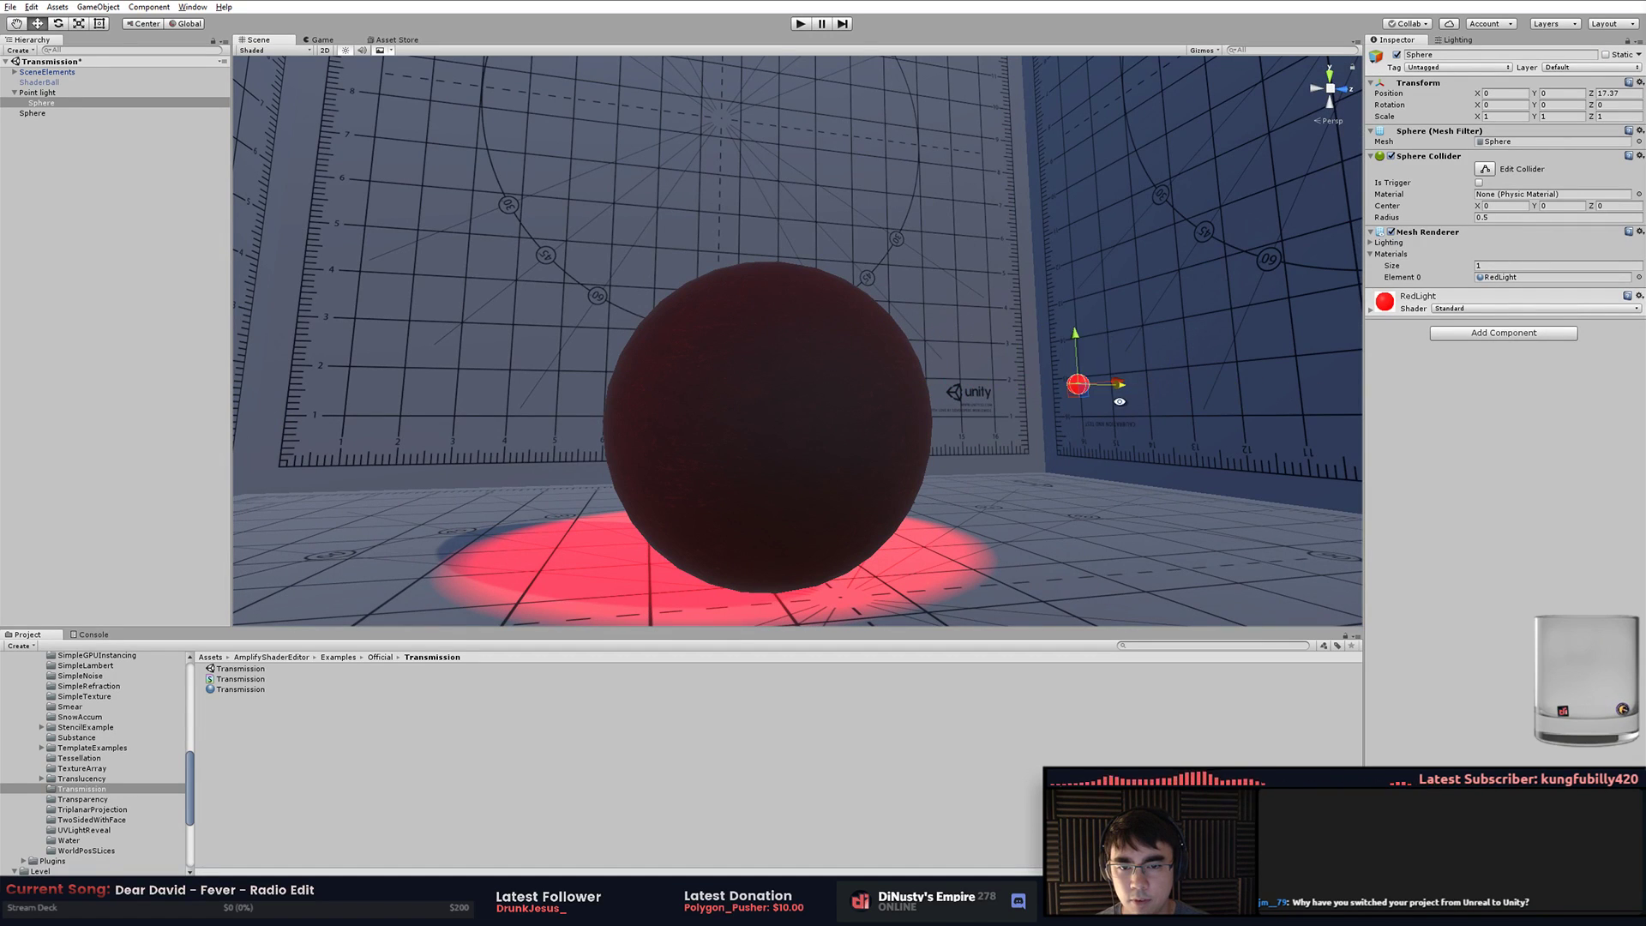
alt+drag(1117, 403, 1161, 455)
key(ctrl+z)
alt+drag(1005, 447, 1183, 471)
drag(658, 314, 700, 459)
drag(764, 380, 566, 419)
mouse_move(739, 419)
alt+mouse_down()
mouse_move(511, 368)
mouse_move(727, 407)
alt+mouse_up()
key(ctrl+z)
Select the large sphere and lighten its Transmission color to a pale red
drag(1121, 523, 1183, 549)
middle_drag(1176, 548, 1149, 496)
click(769, 496)
click(1066, 470)
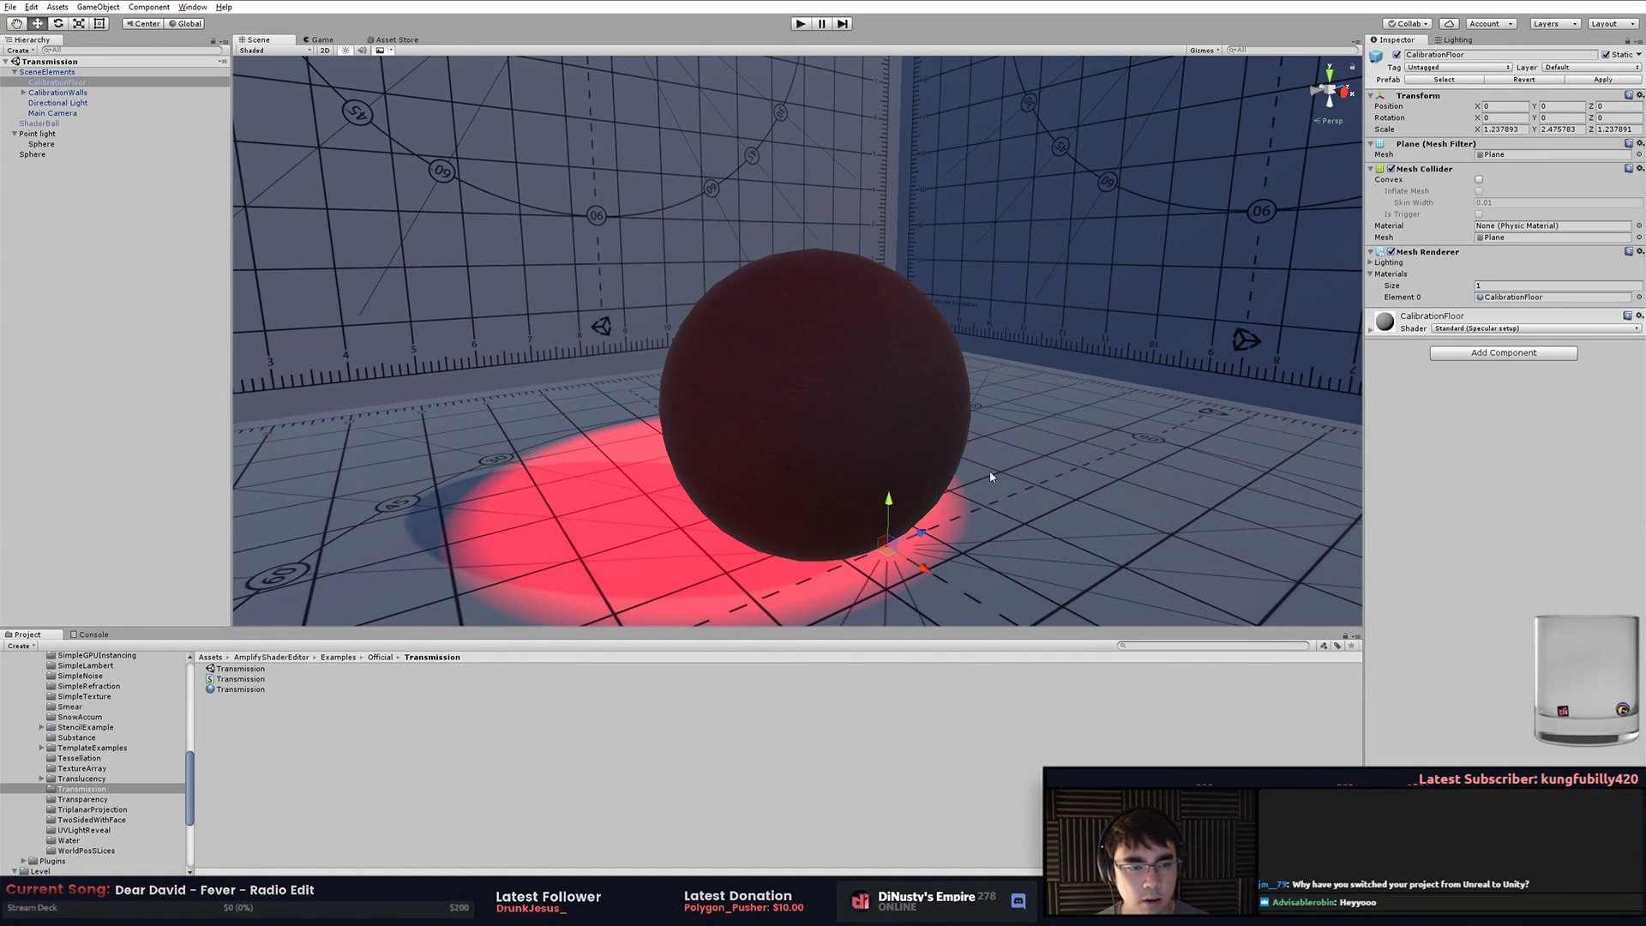
key(ctrl+z)
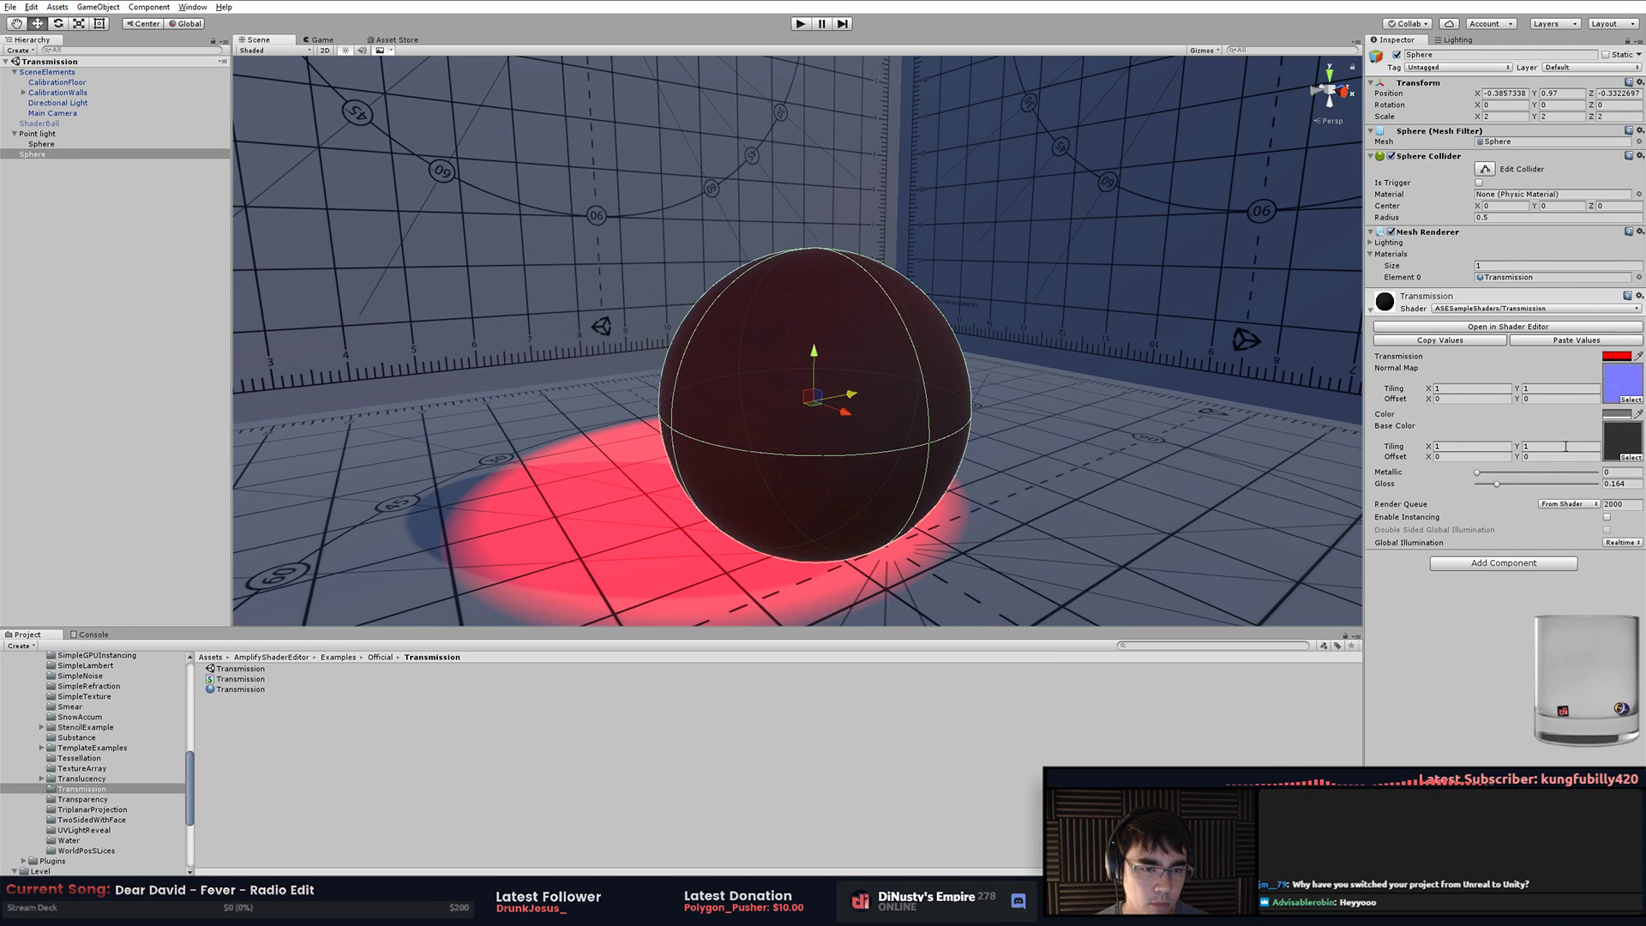
click(1626, 356)
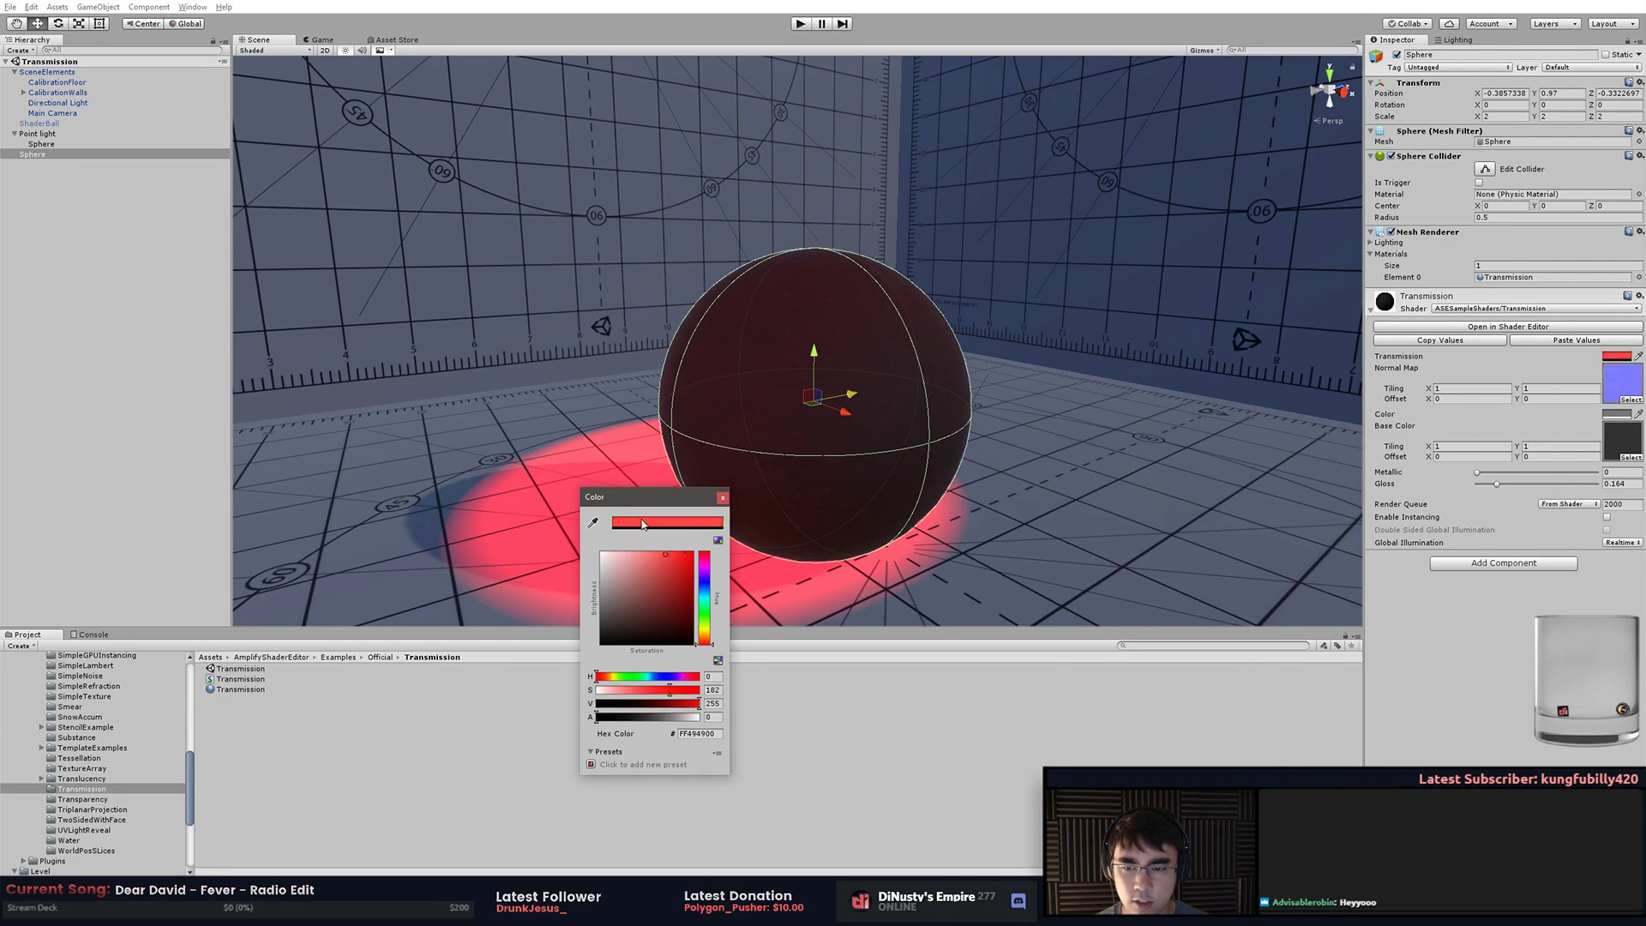
drag(651, 524, 647, 521)
alt+drag(1005, 511, 1040, 529)
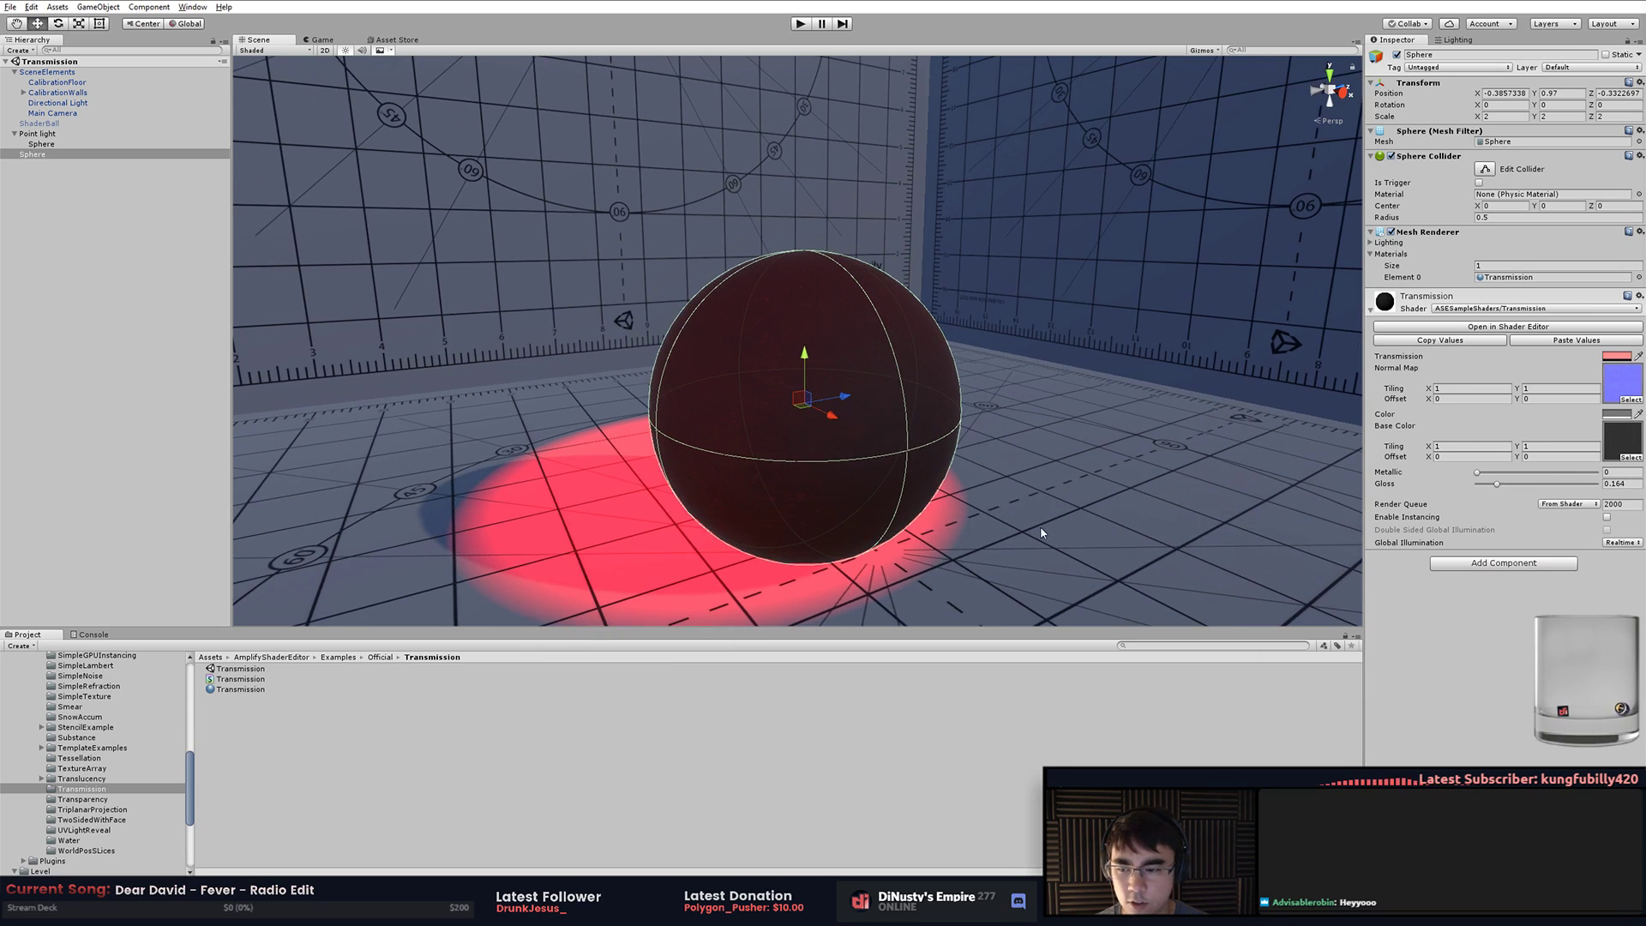
Open the Translucency sample scene and frame the monkey head
click(83, 780)
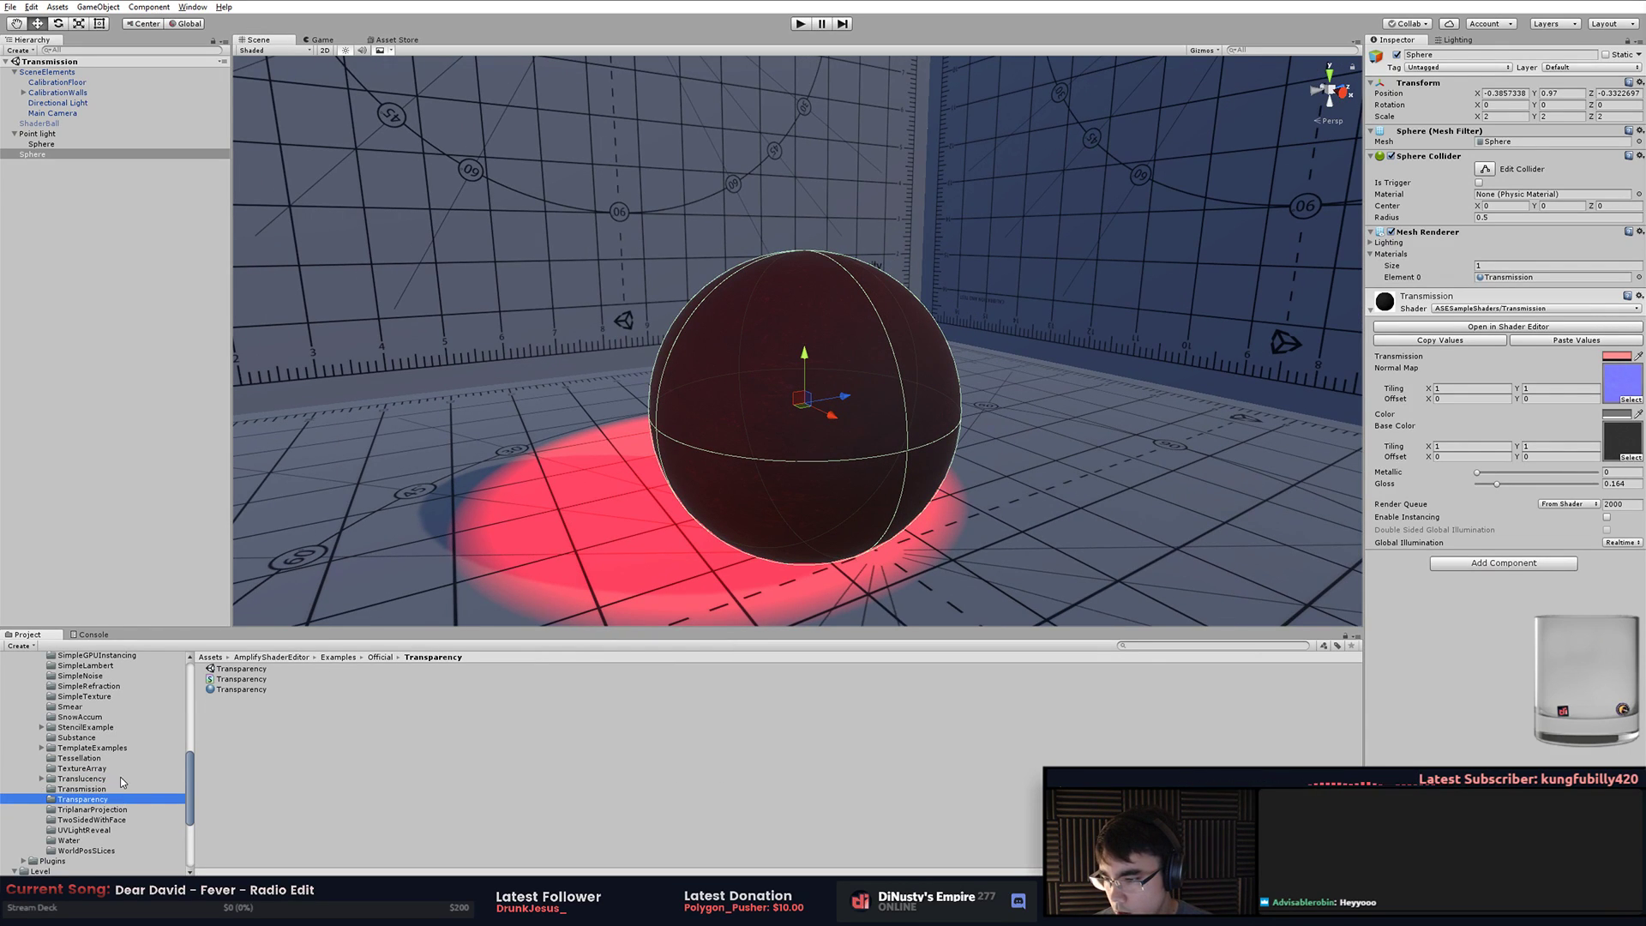
click(83, 779)
double_click(240, 679)
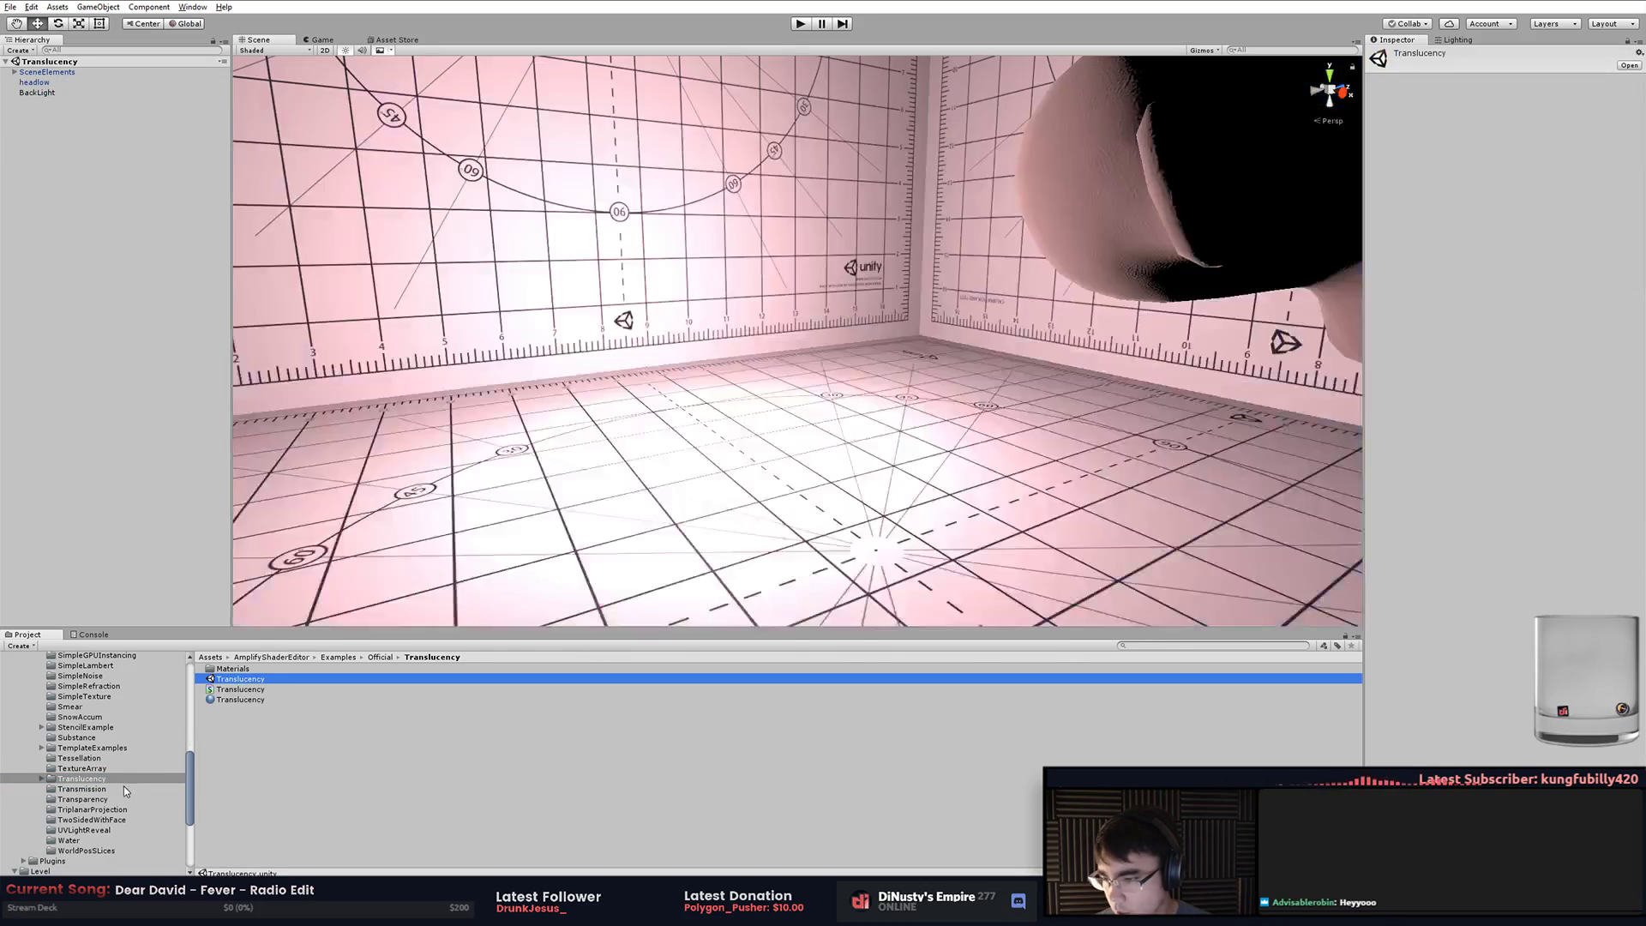
middle_drag(766, 449, 515, 557)
alt+drag(746, 557, 553, 467)
middle_drag(553, 467, 598, 559)
alt+drag(599, 559, 737, 553)
Try rotating the monkey head in front of the backlight and undo the rotation
click(776, 460)
drag(798, 445, 615, 449)
alt+drag(721, 467, 580, 474)
key(ctrl+z)
click(915, 506)
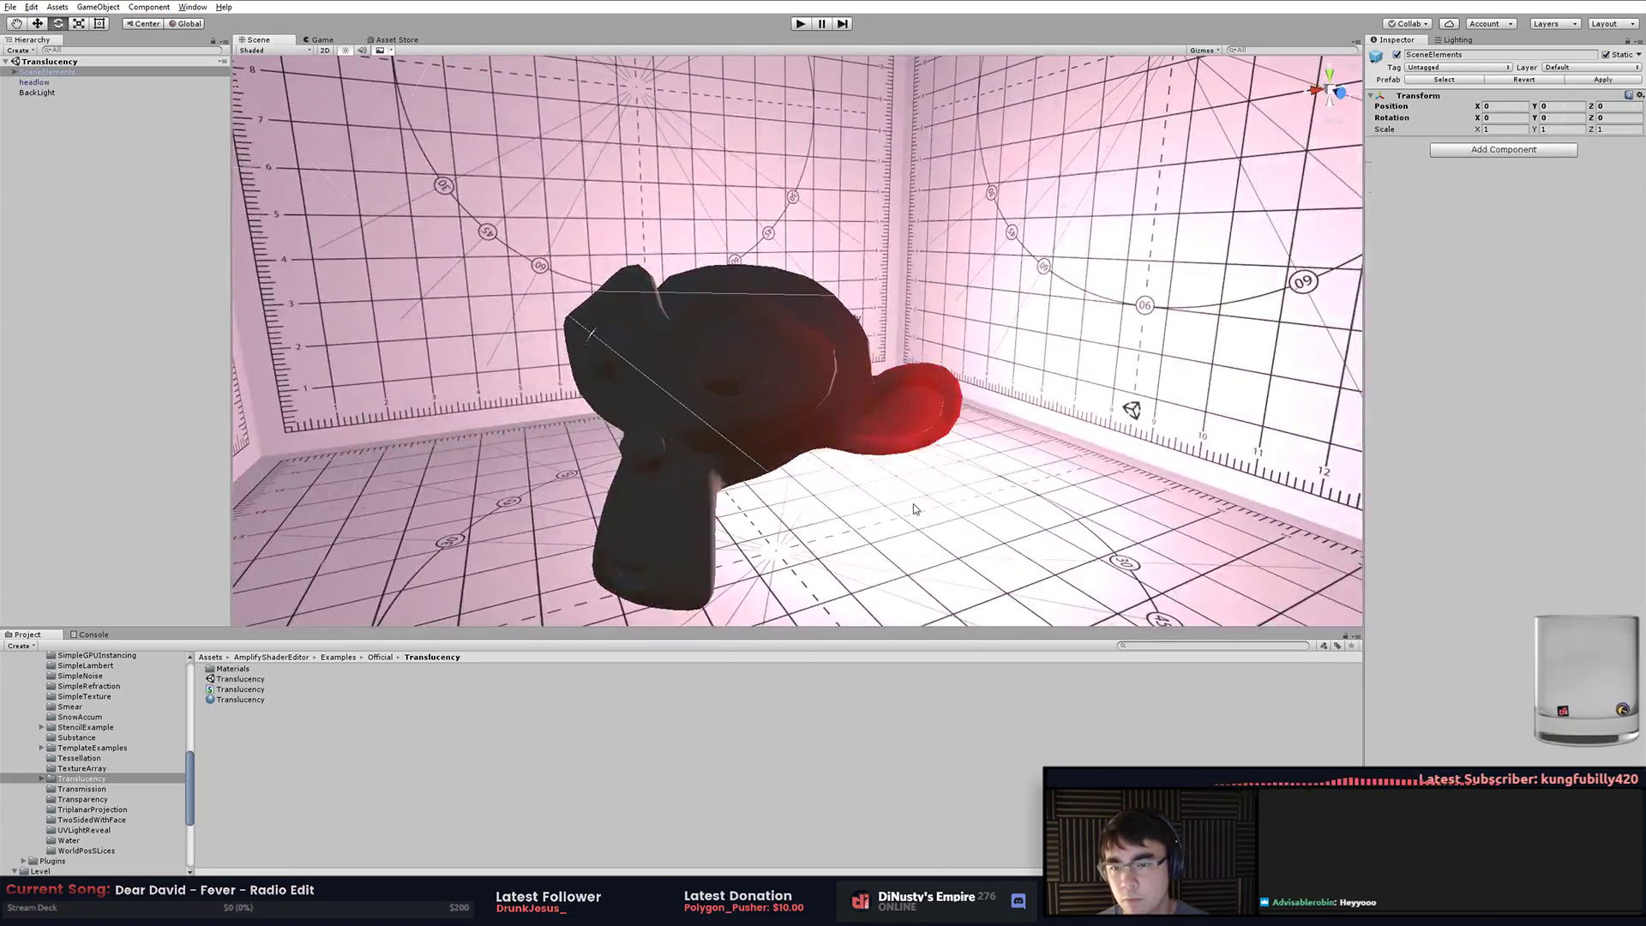
alt+drag(785, 550, 778, 539)
Open the RefractedShadows sample scene and inspect the sphere and its shadow
click(107, 778)
click(121, 756)
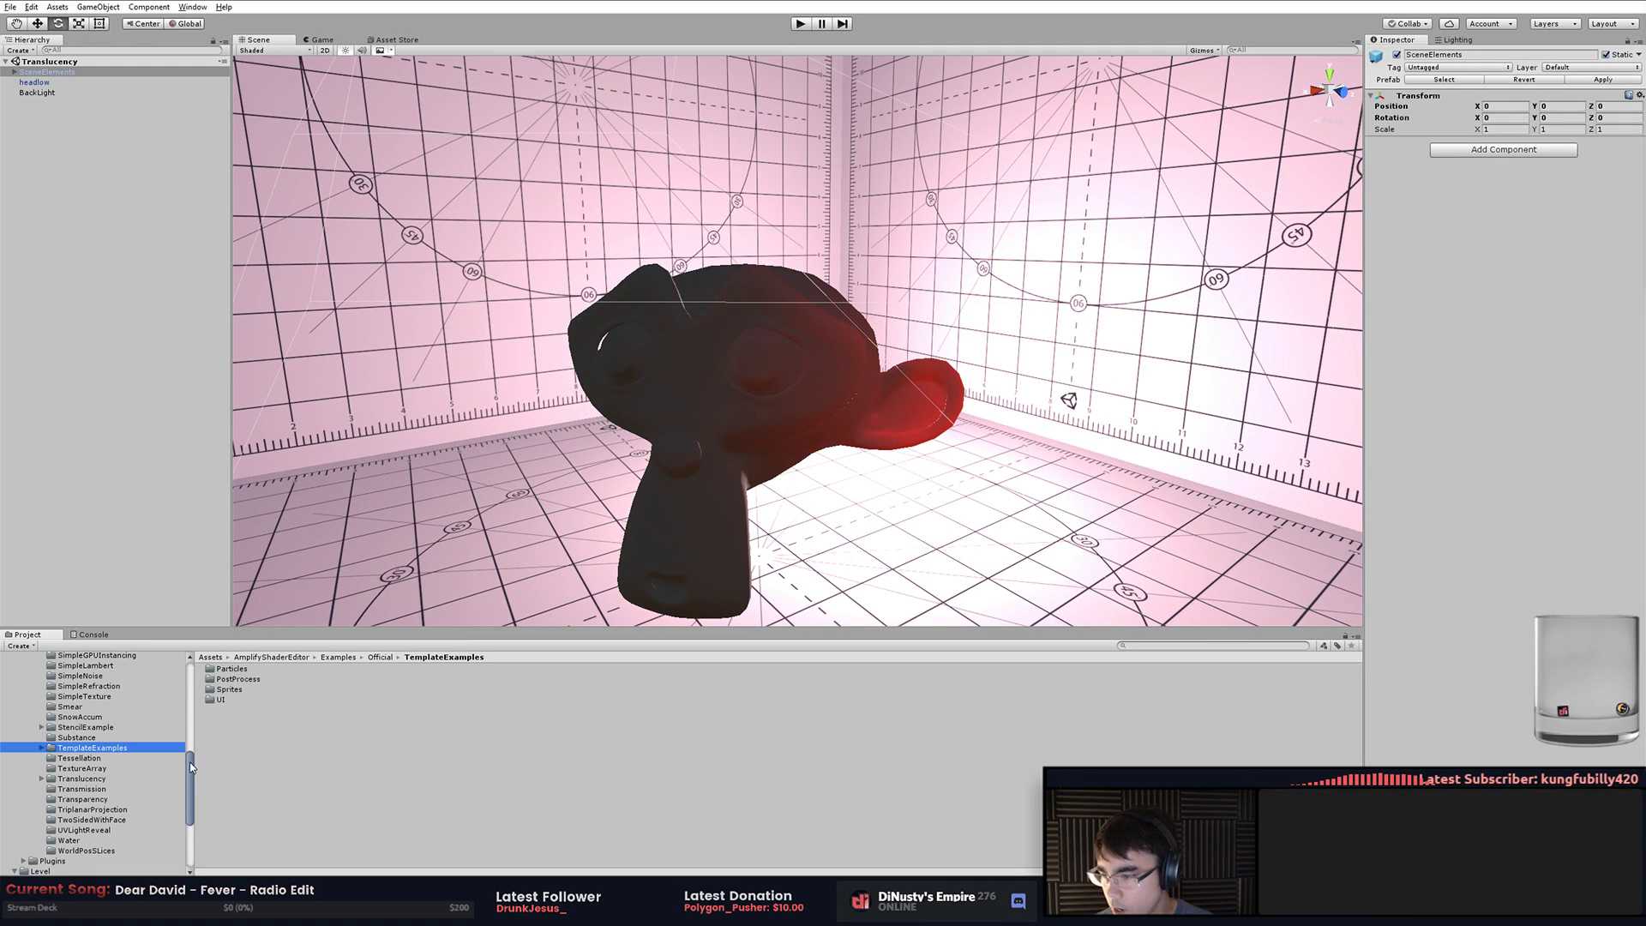
drag(191, 766, 190, 741)
click(128, 691)
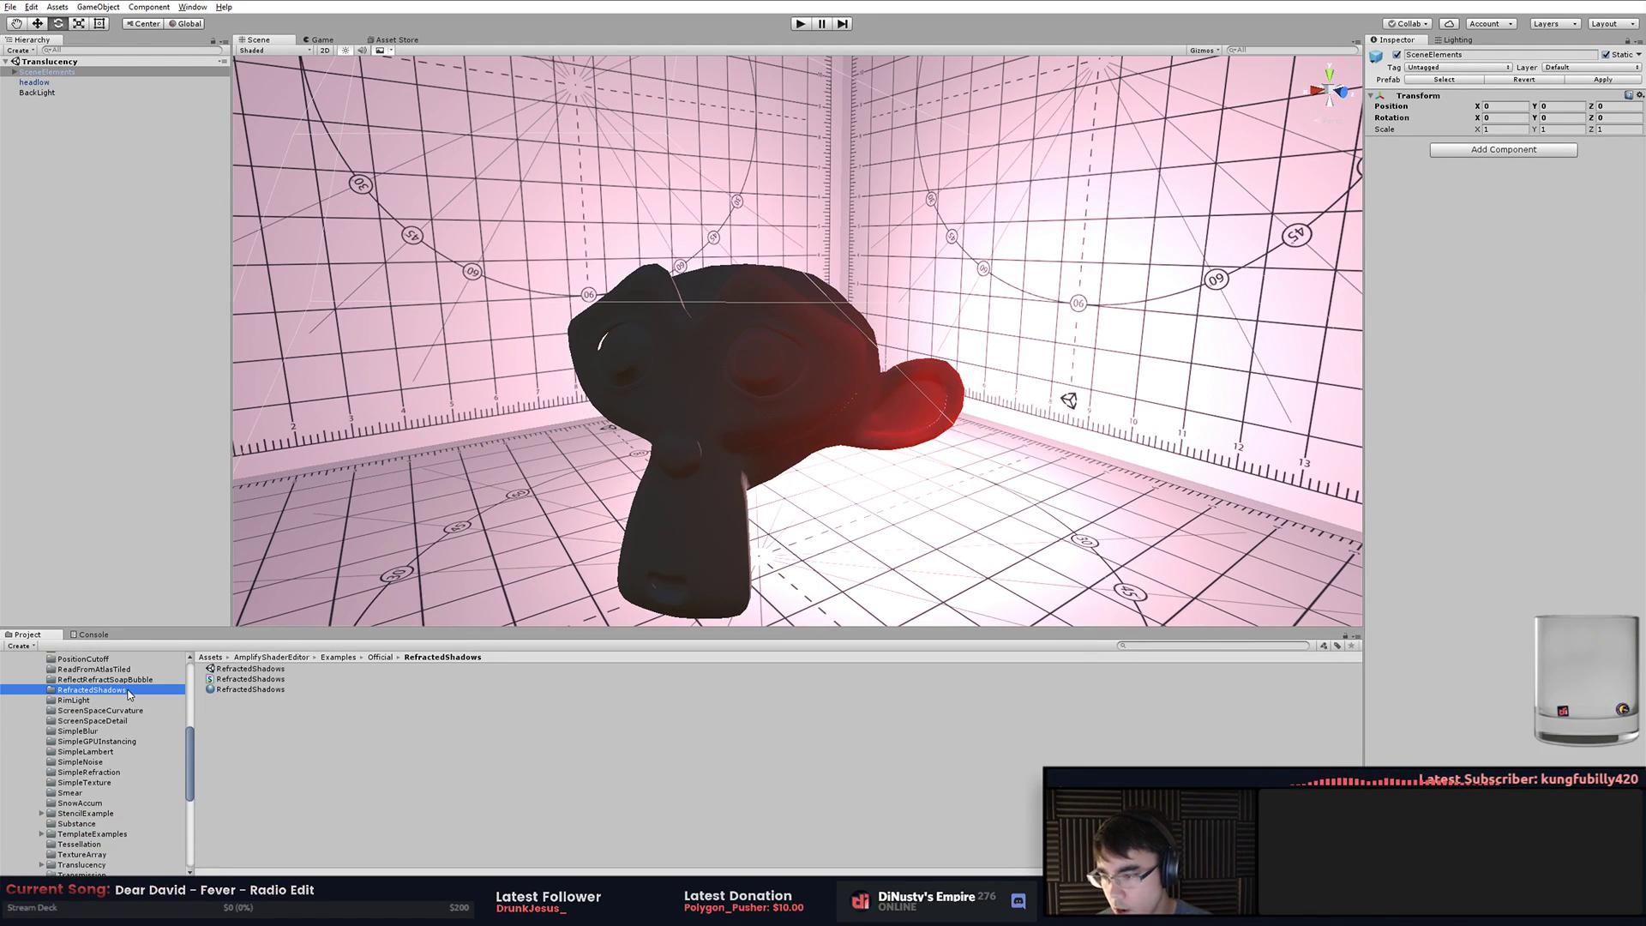
double_click(257, 668)
alt+drag(1063, 395, 1092, 447)
scroll(1092, 446, up, 8)
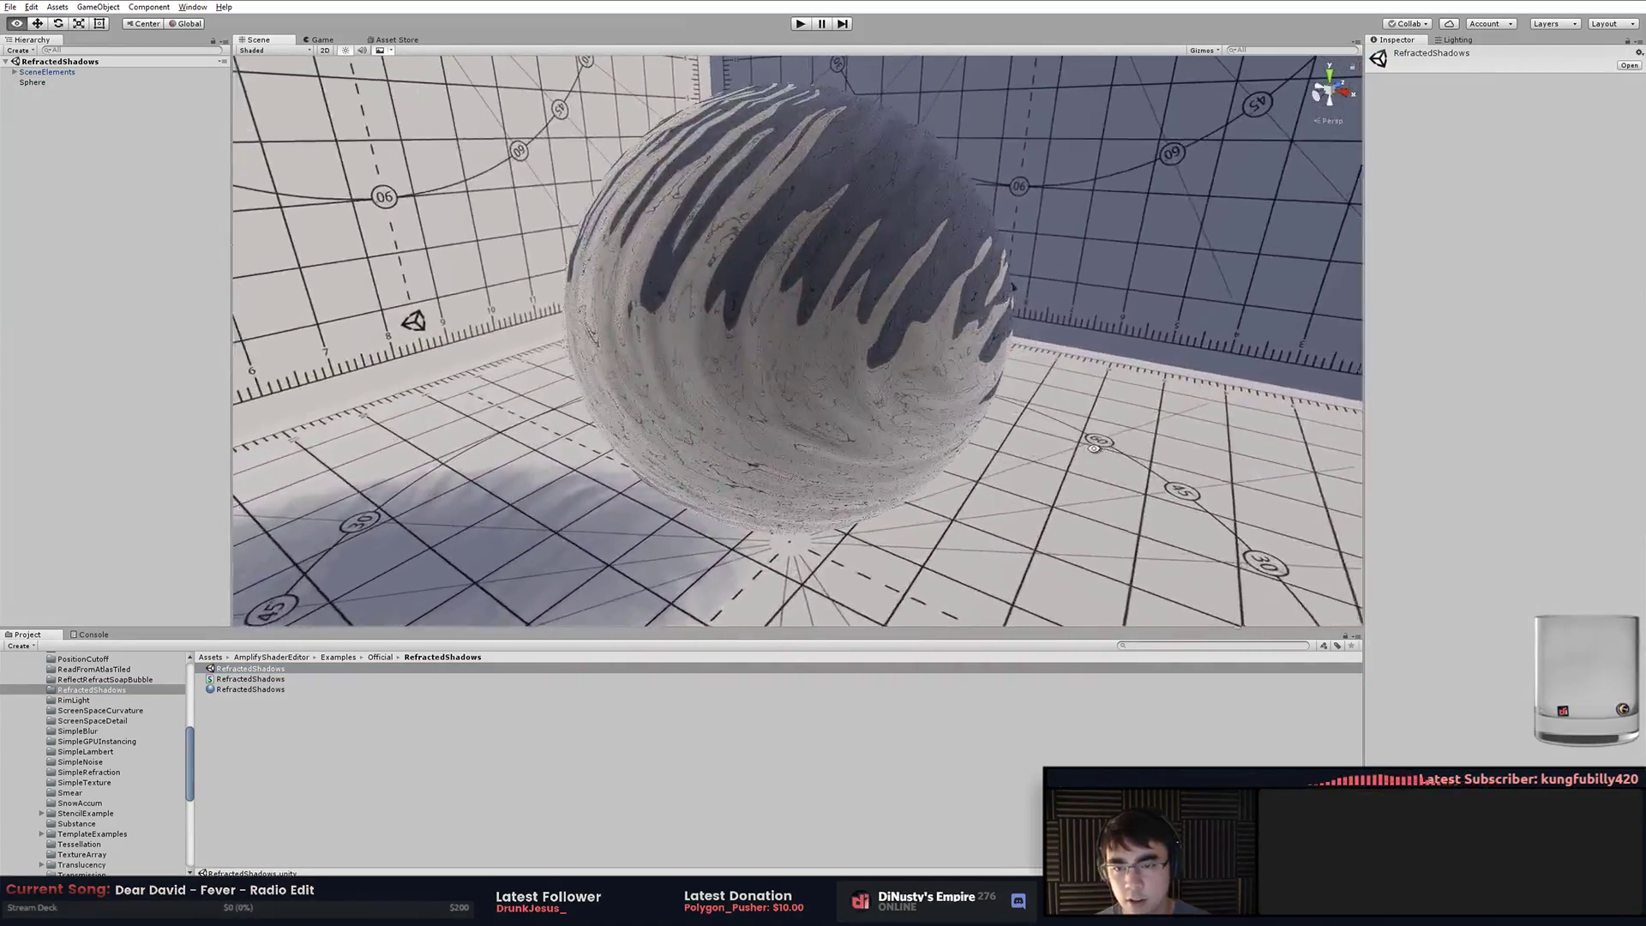
right_drag(1092, 446, 1010, 383)
middle_drag(1010, 382, 1045, 336)
Set the sphere's RefractedShadows normal scale to 1 and adjust its shadow transform
click(1044, 336)
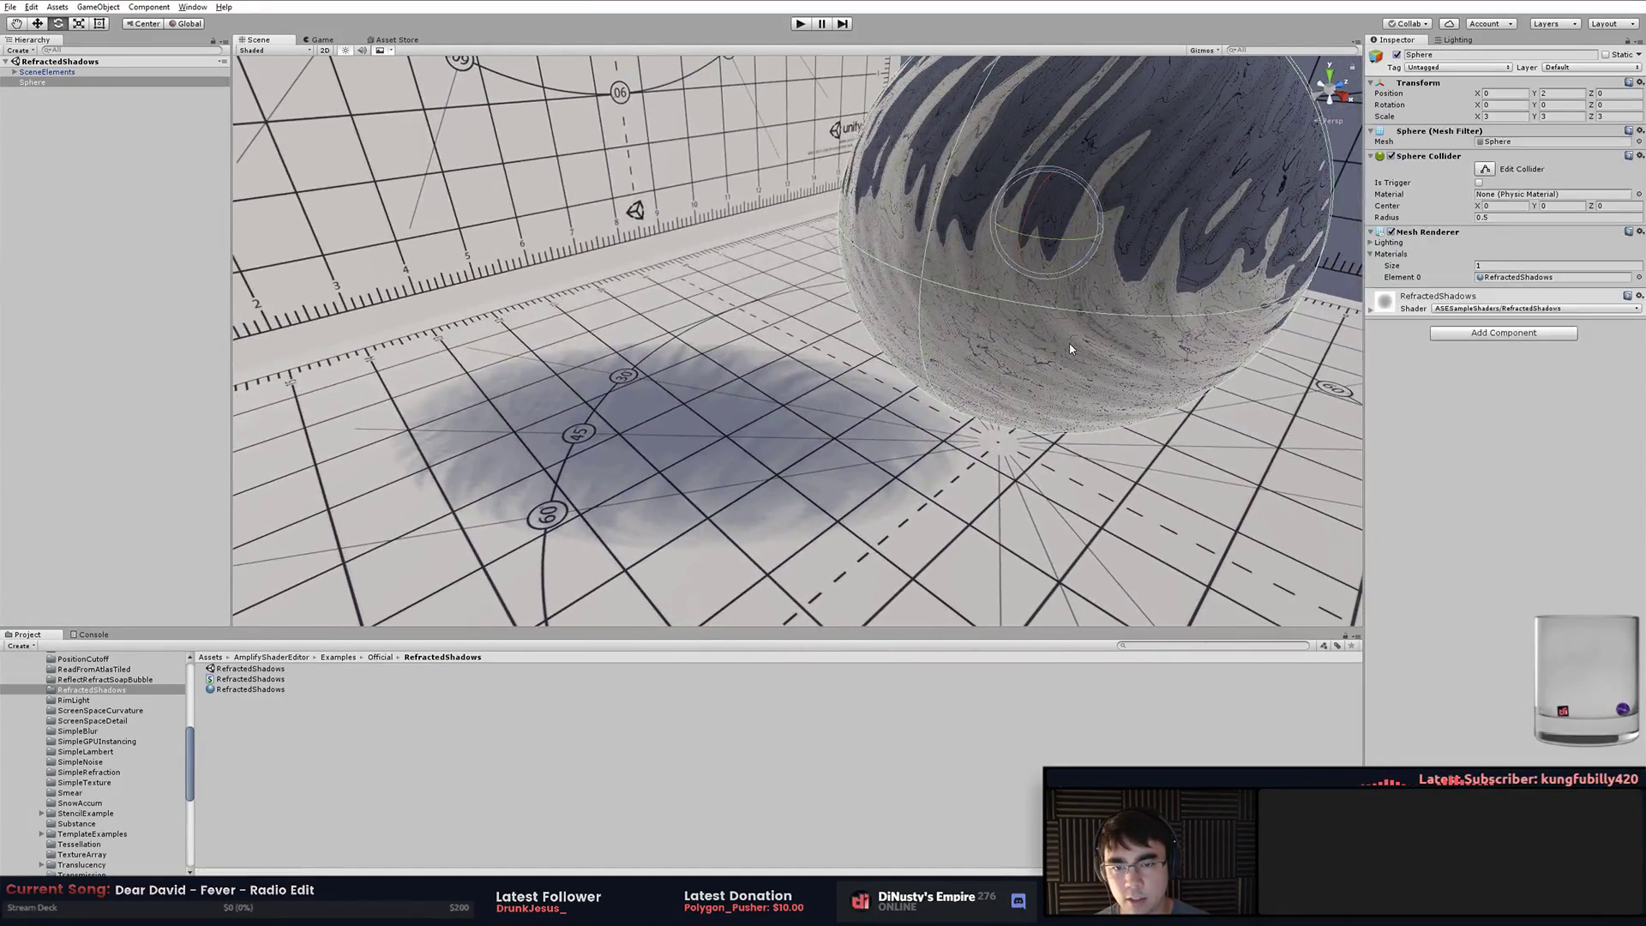
click(1428, 296)
drag(1534, 405, 1492, 420)
alt+drag(1141, 394, 960, 399)
mouse_move(1122, 403)
alt+mouse_down()
mouse_move(1164, 391)
mouse_move(1134, 401)
alt+mouse_up()
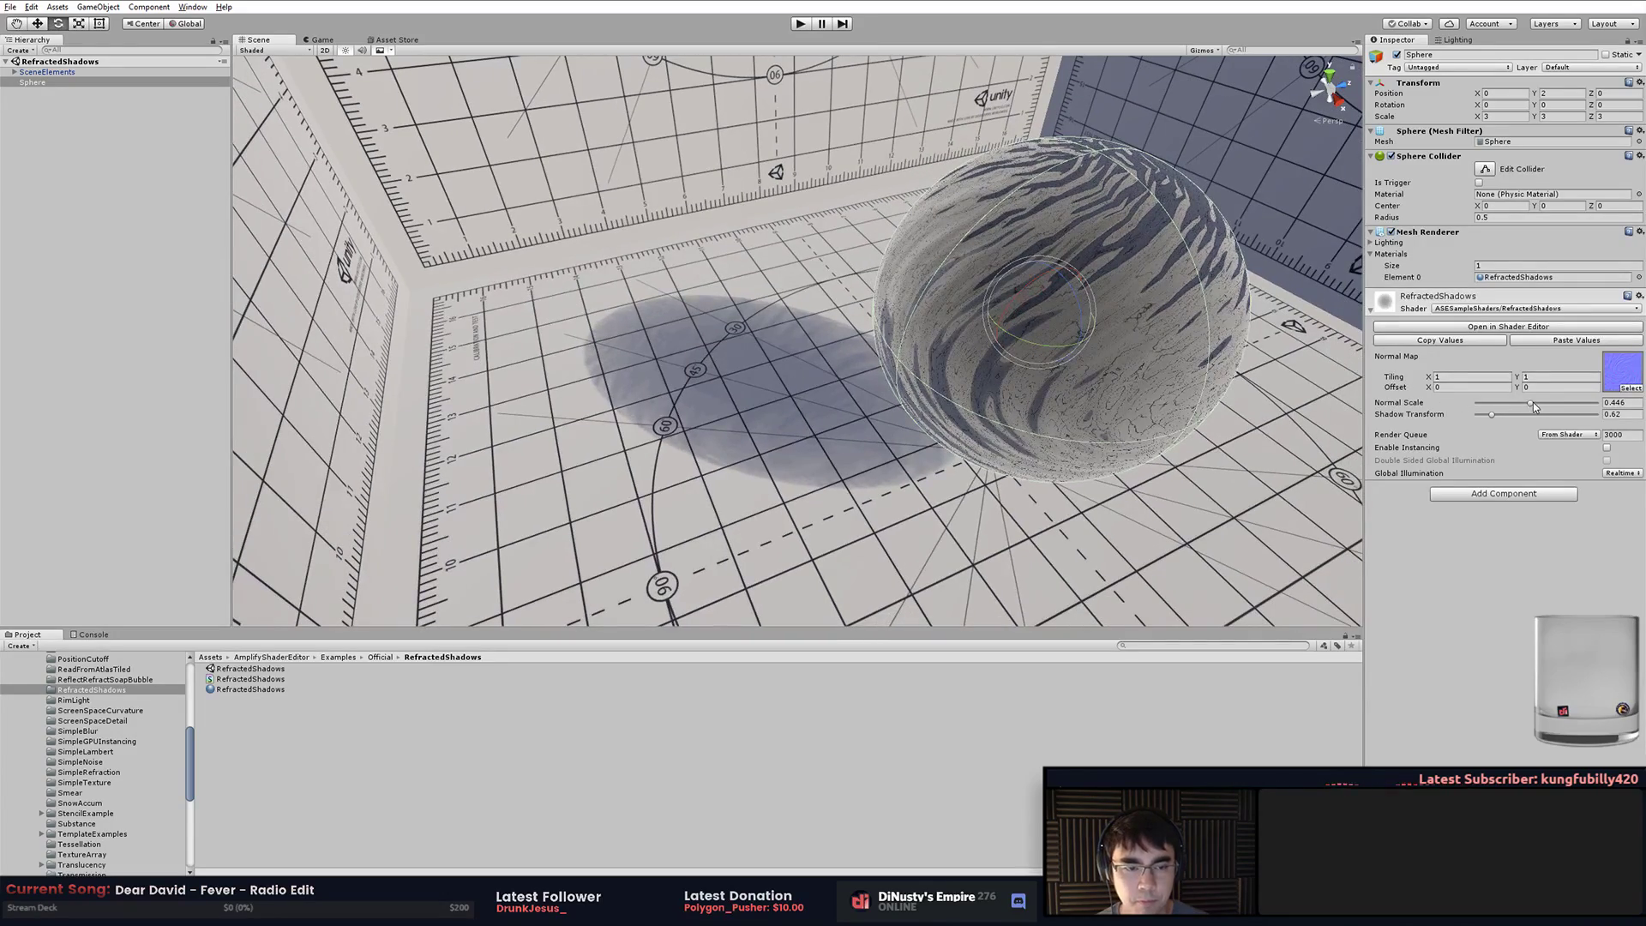
drag(1532, 403, 1596, 403)
alt+drag(1093, 411, 763, 314)
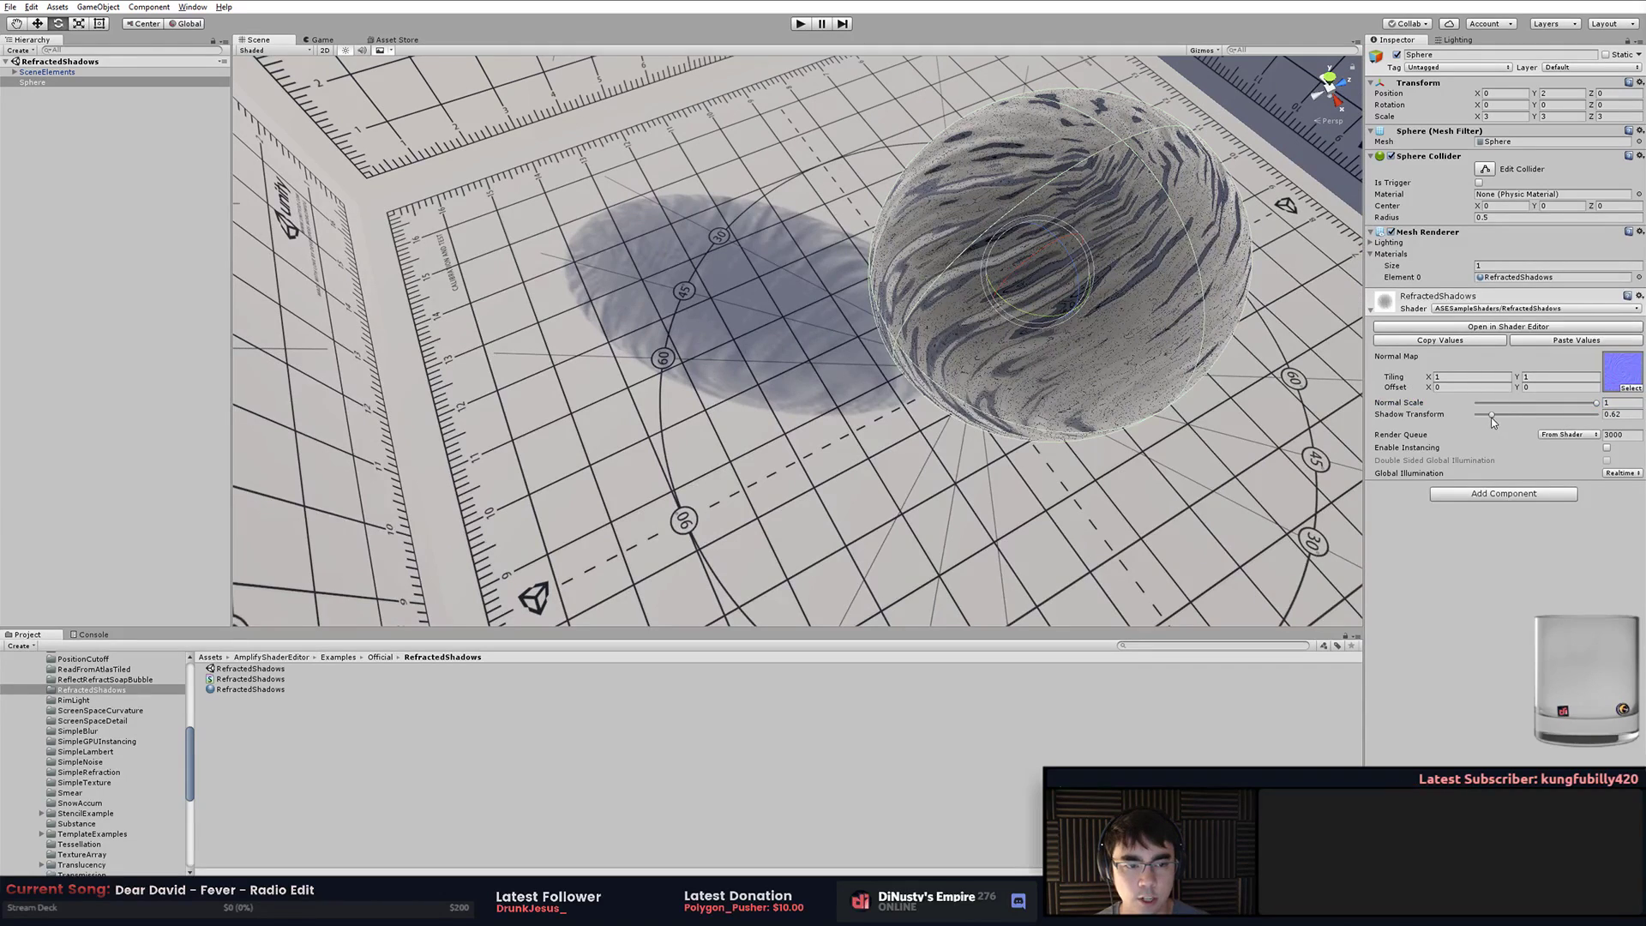
drag(1492, 420, 1497, 418)
alt+drag(1064, 613, 1056, 553)
click(1056, 554)
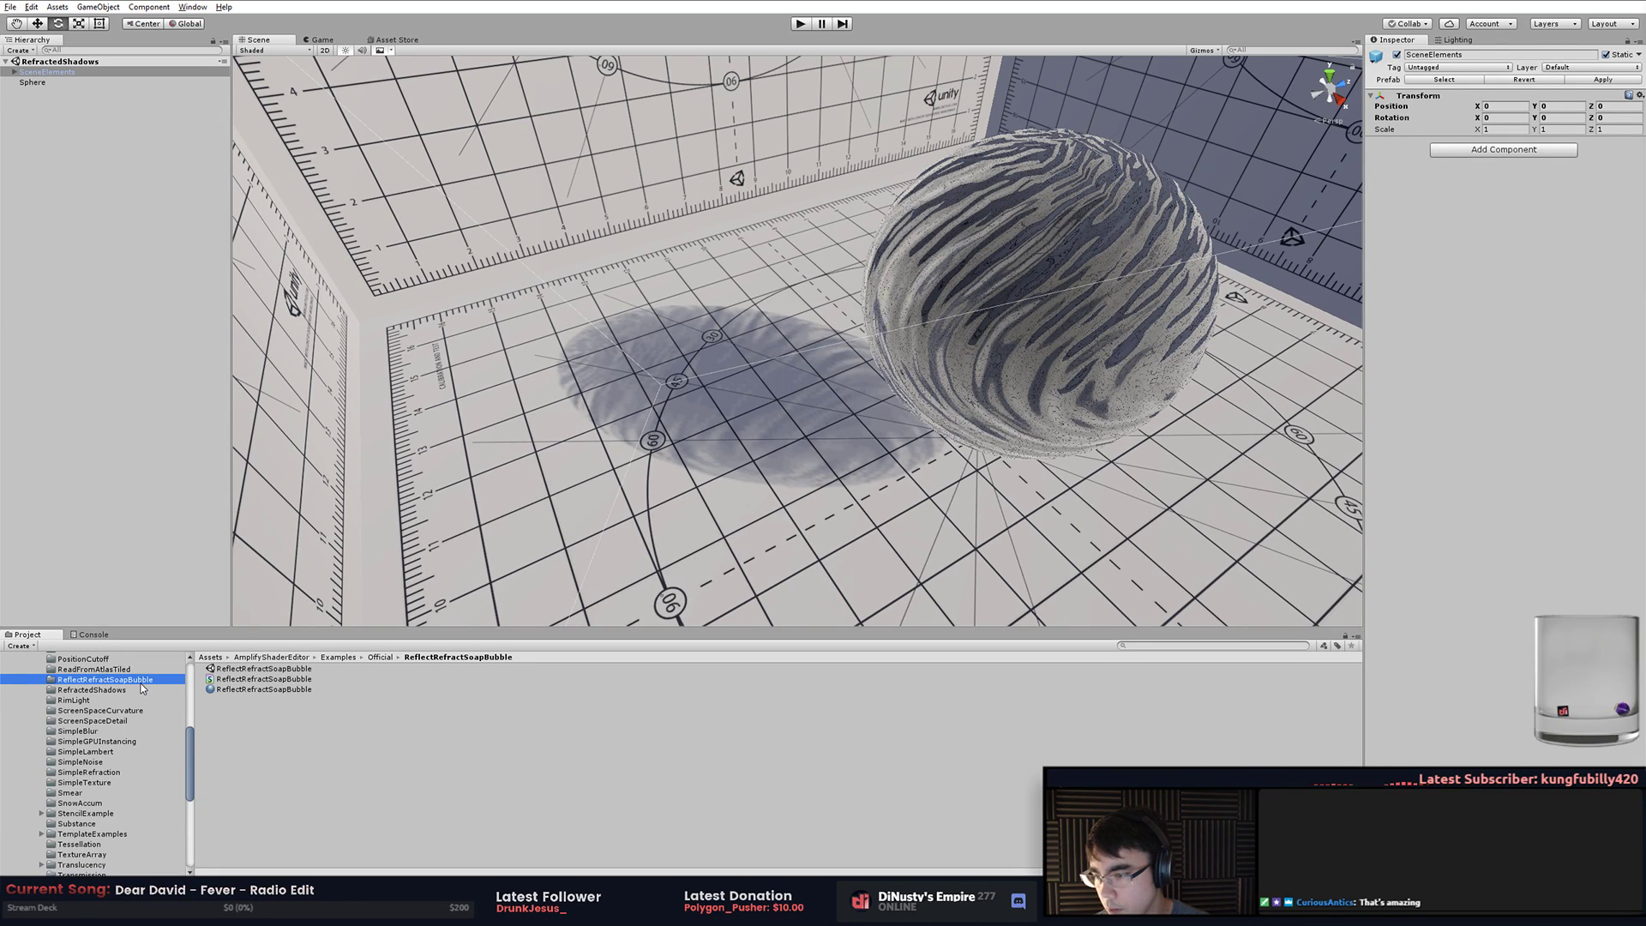
Find the ReflectRefractSoapBubble folder in the Official examples and open its sample scene
click(256, 687)
click(258, 658)
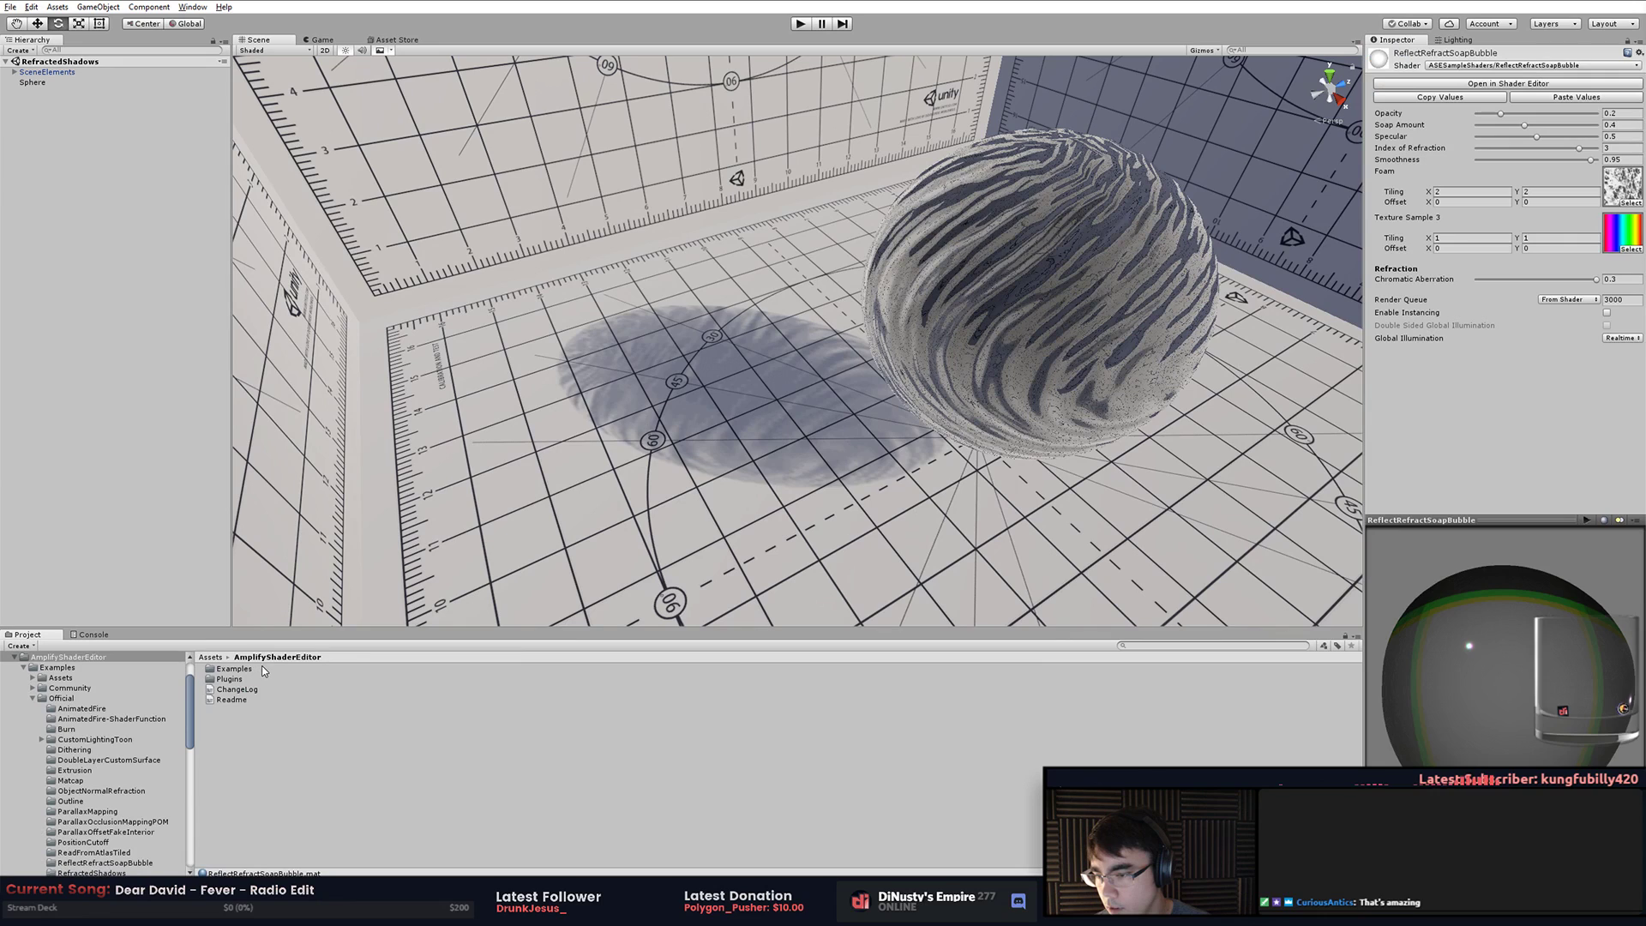
click(92, 700)
scroll(108, 737, down, 3)
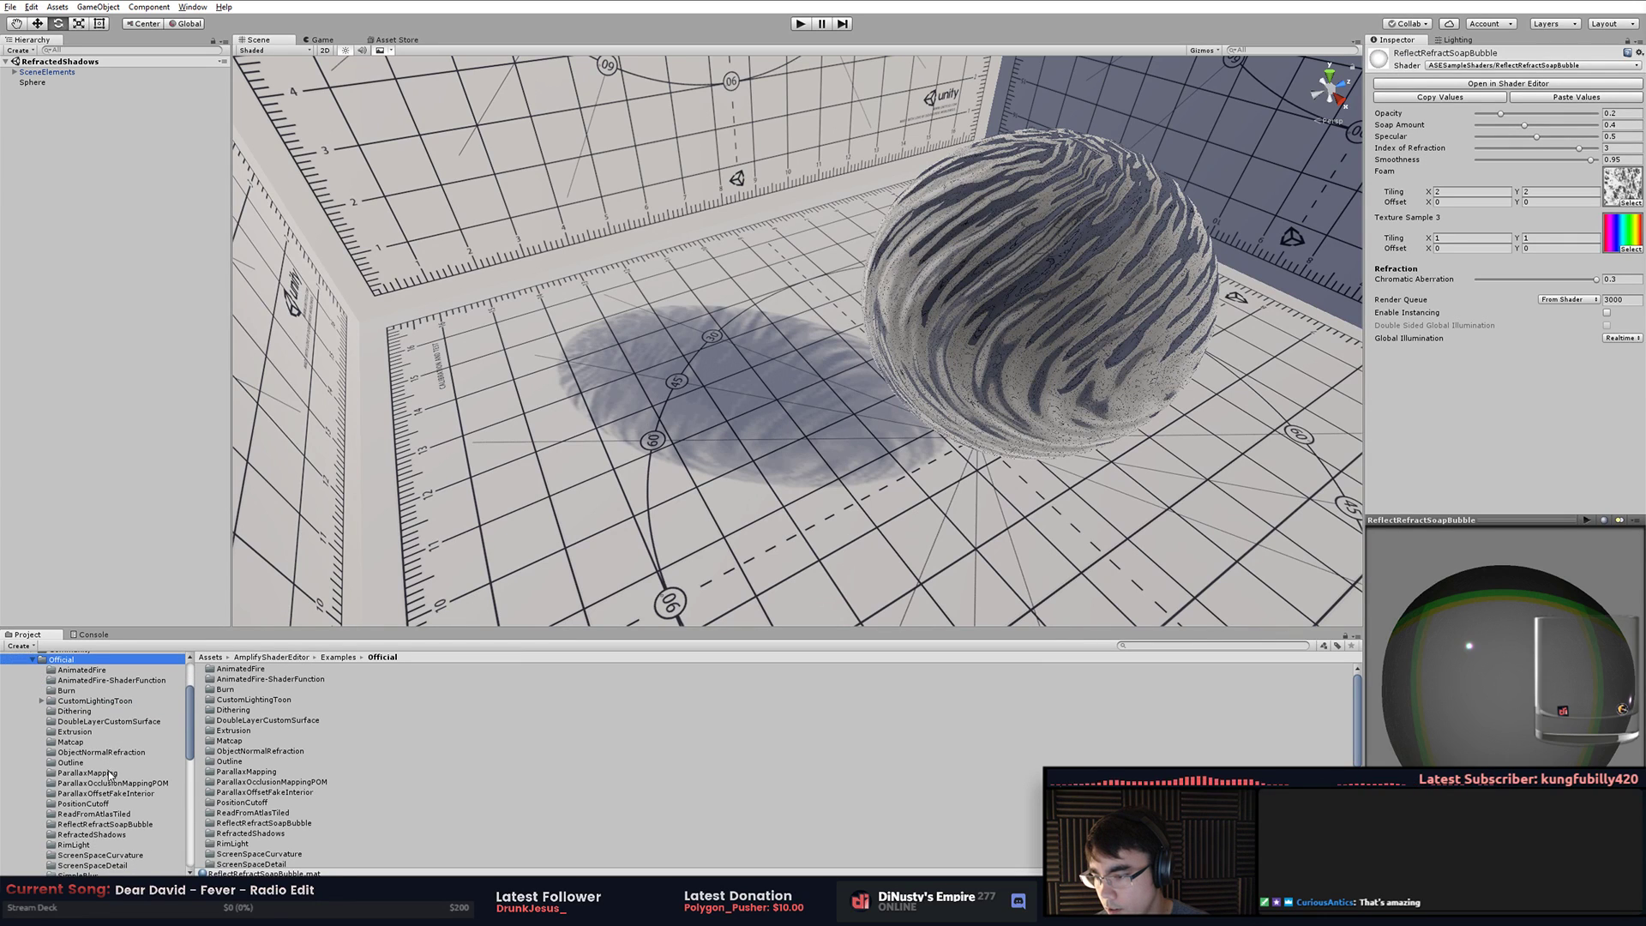
scroll(110, 774, down, 6)
click(118, 768)
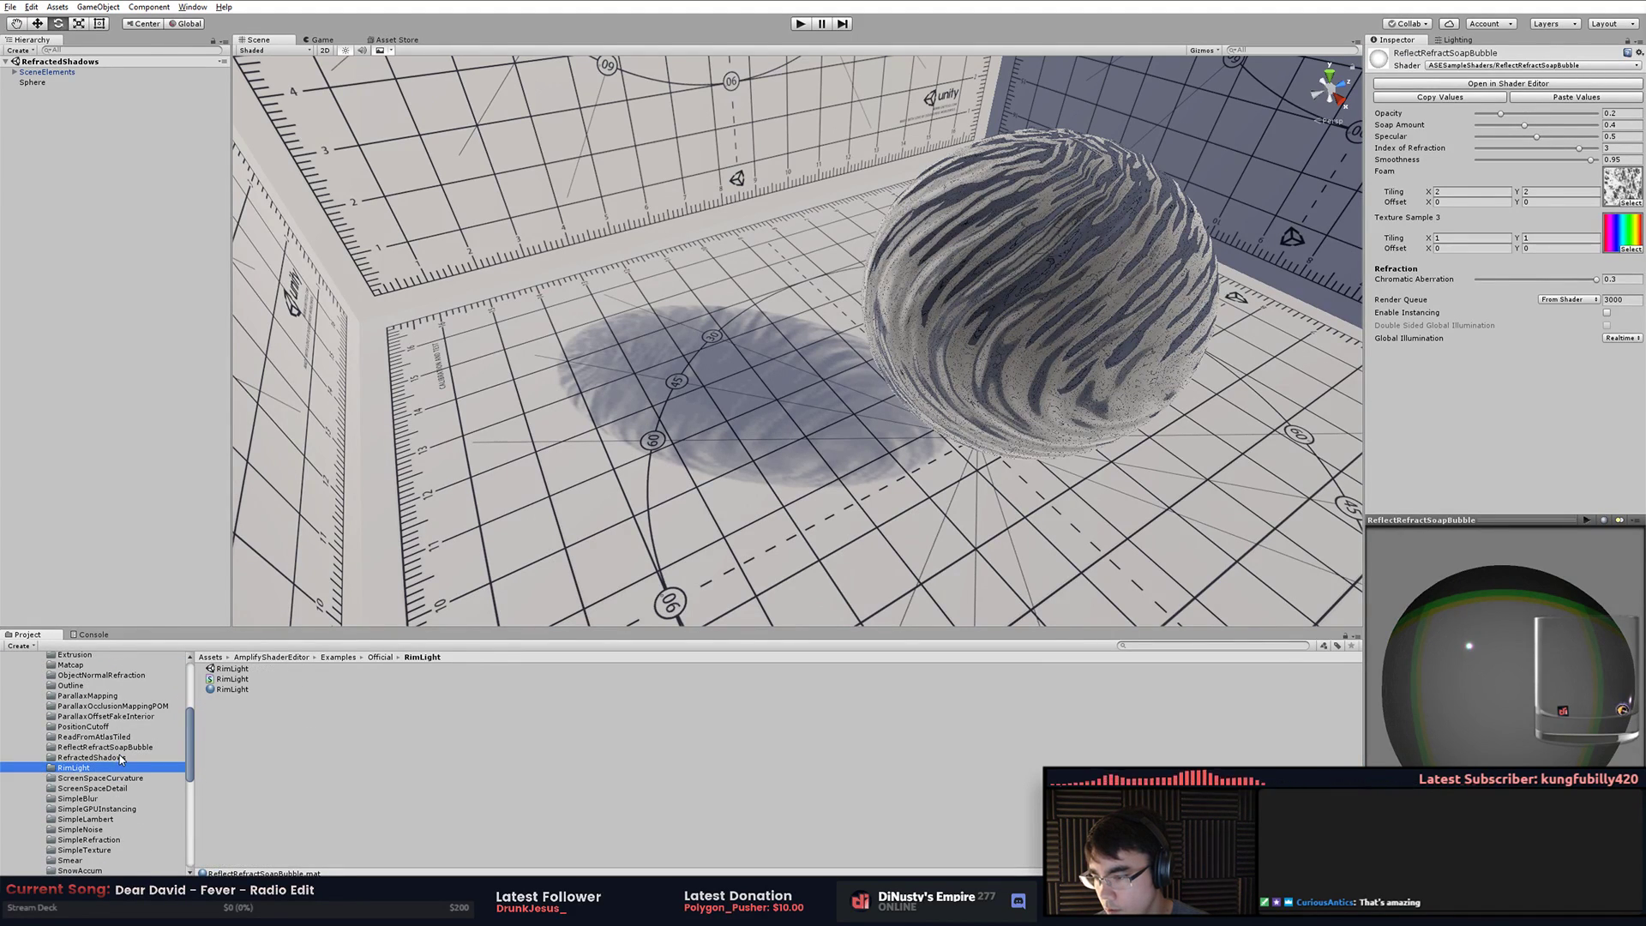
click(131, 748)
double_click(250, 670)
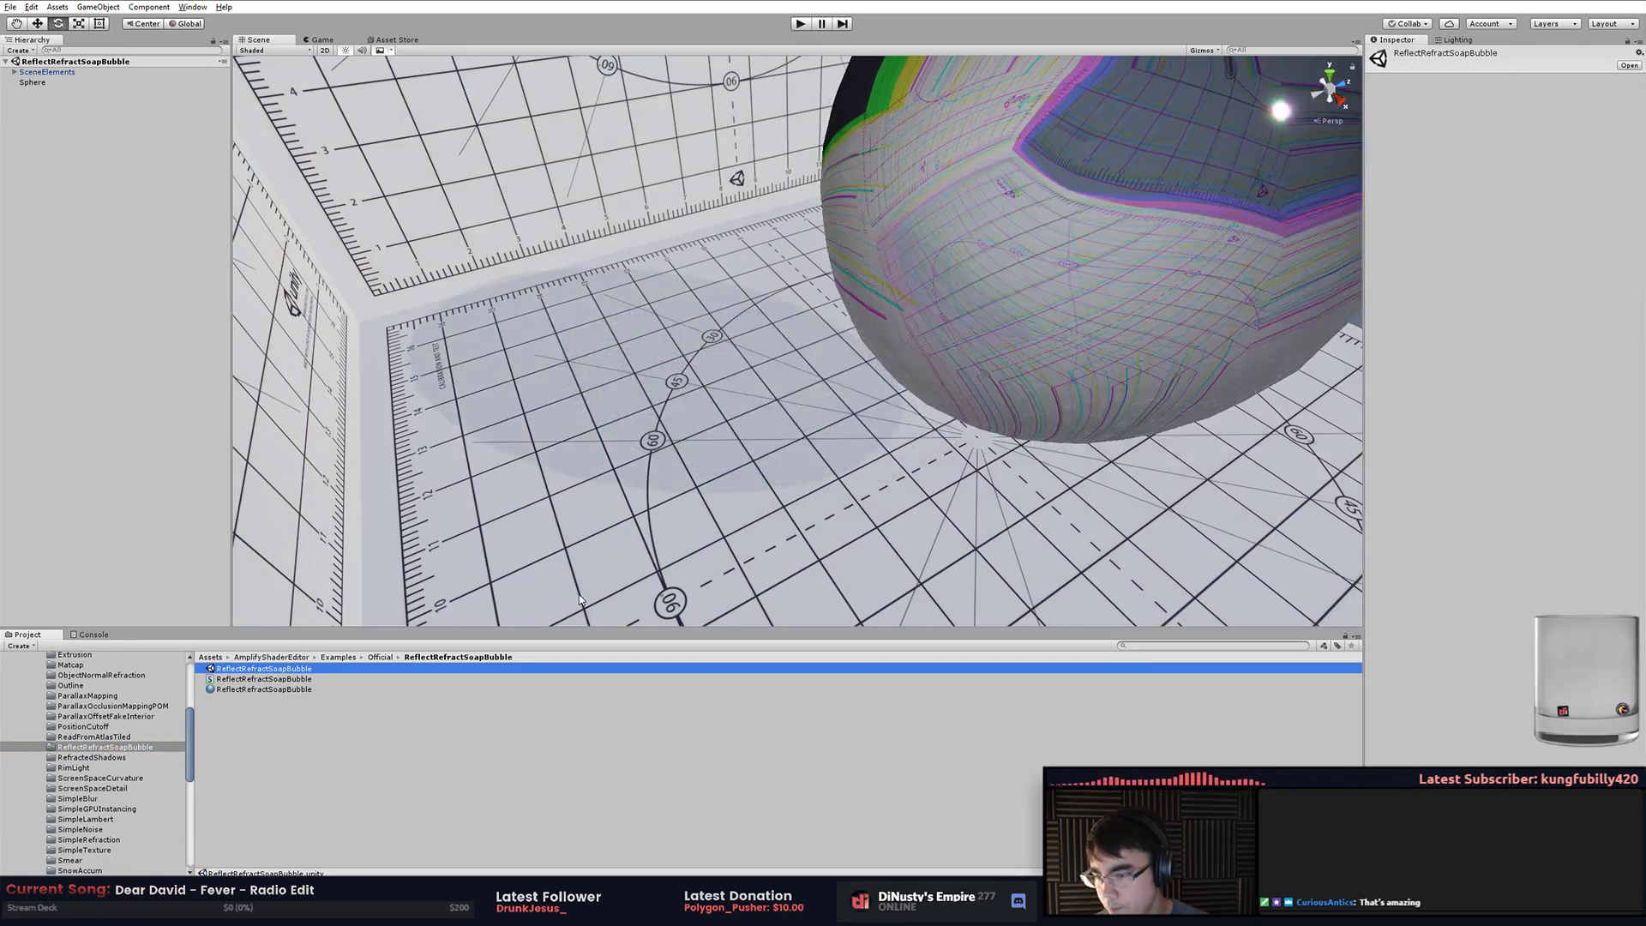
Frame the soap bubble sphere and move it to Y 3.685 and Z 1.363
alt+right_drag(966, 378, 870, 455)
alt+drag(869, 455, 892, 412)
middle_drag(1103, 514, 1100, 502)
alt+drag(1101, 507, 1165, 474)
alt+drag(951, 364, 927, 448)
alt+scroll(786, 288, down, 4)
scroll(902, 435, up, 3)
click(853, 382)
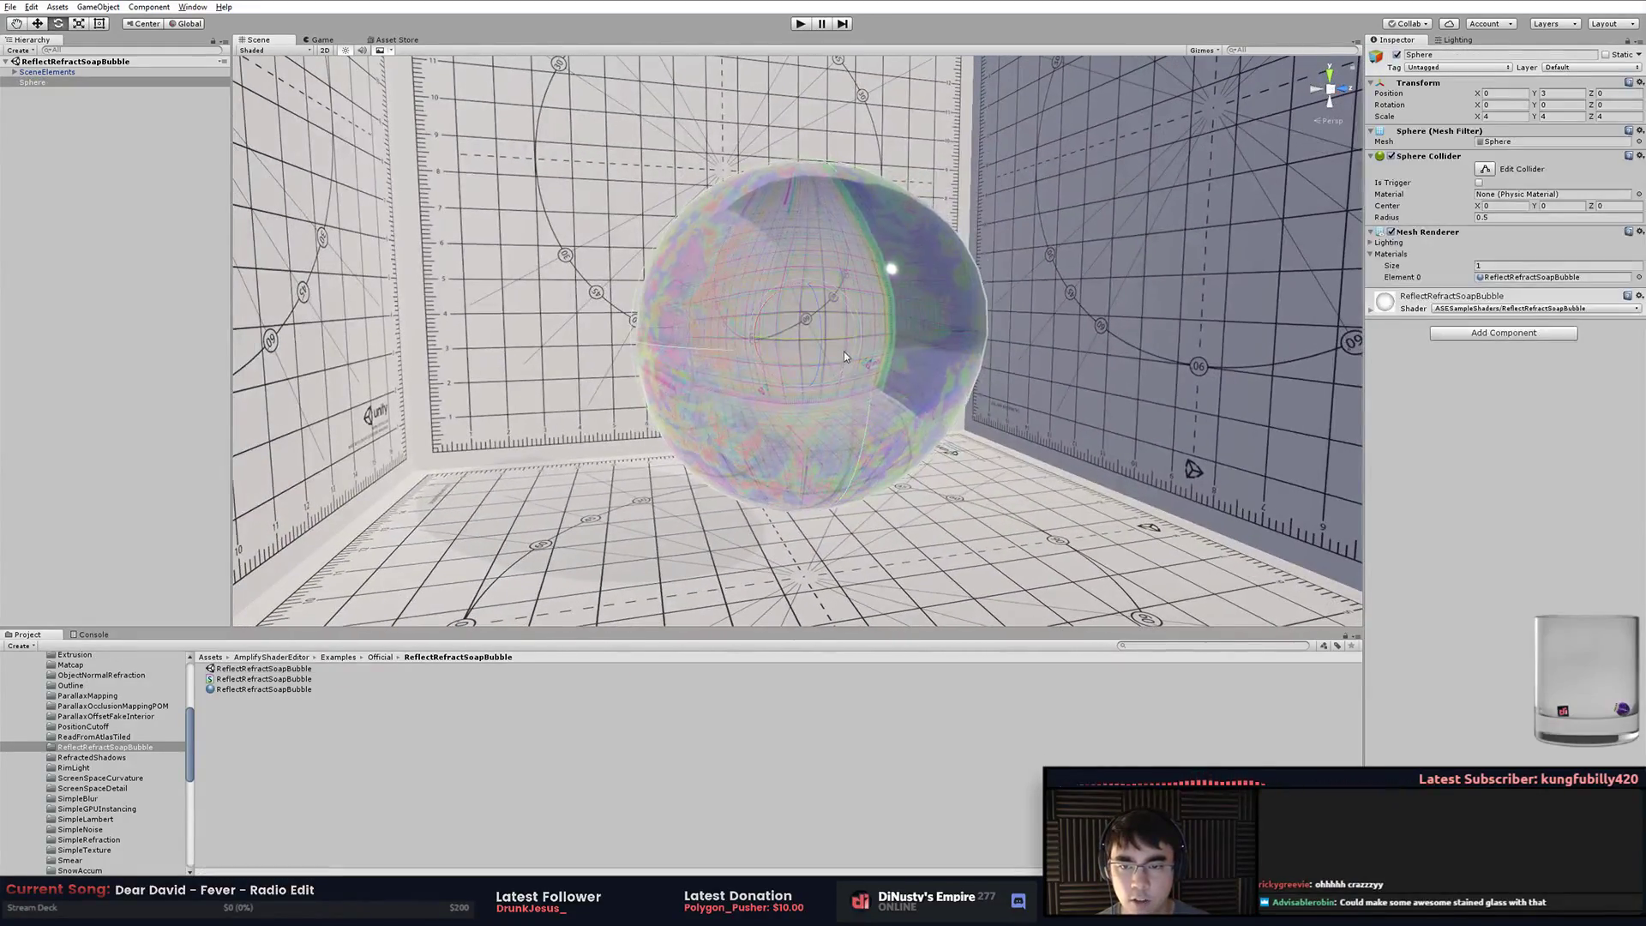
drag(797, 333, 899, 272)
alt+drag(895, 337, 1091, 477)
Set the soap bubble material's opacity to 0.84 and inspect the sphere with its shadow
click(1008, 435)
click(1005, 434)
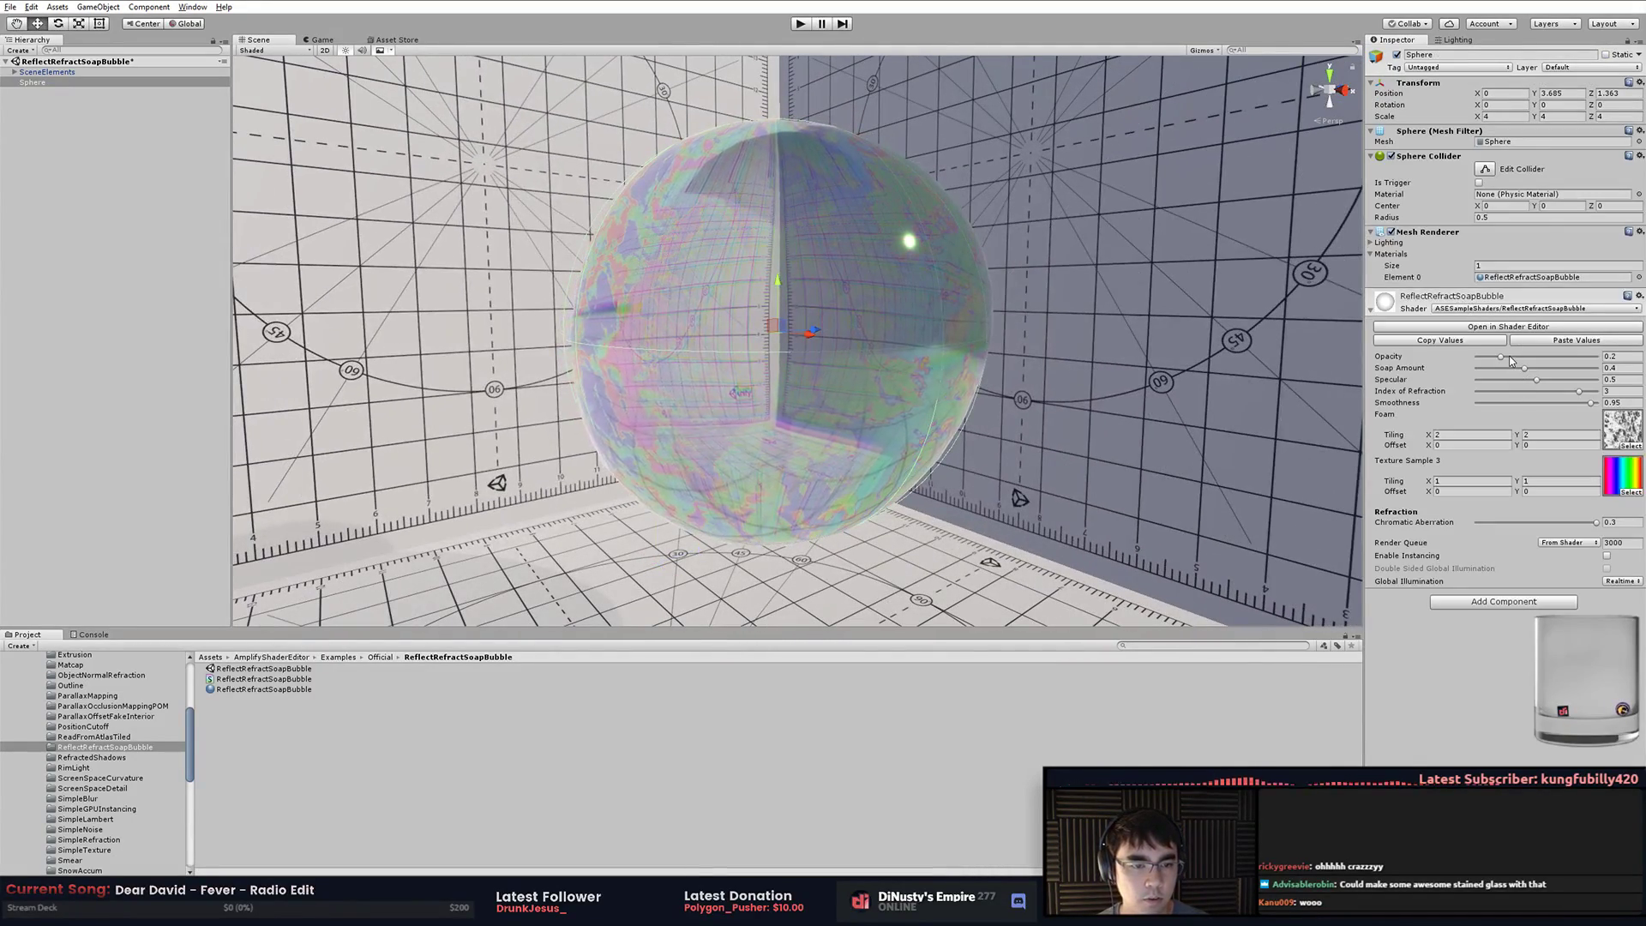
drag(1504, 357, 1577, 357)
middle_drag(1079, 383, 1098, 357)
alt+drag(1097, 357, 774, 485)
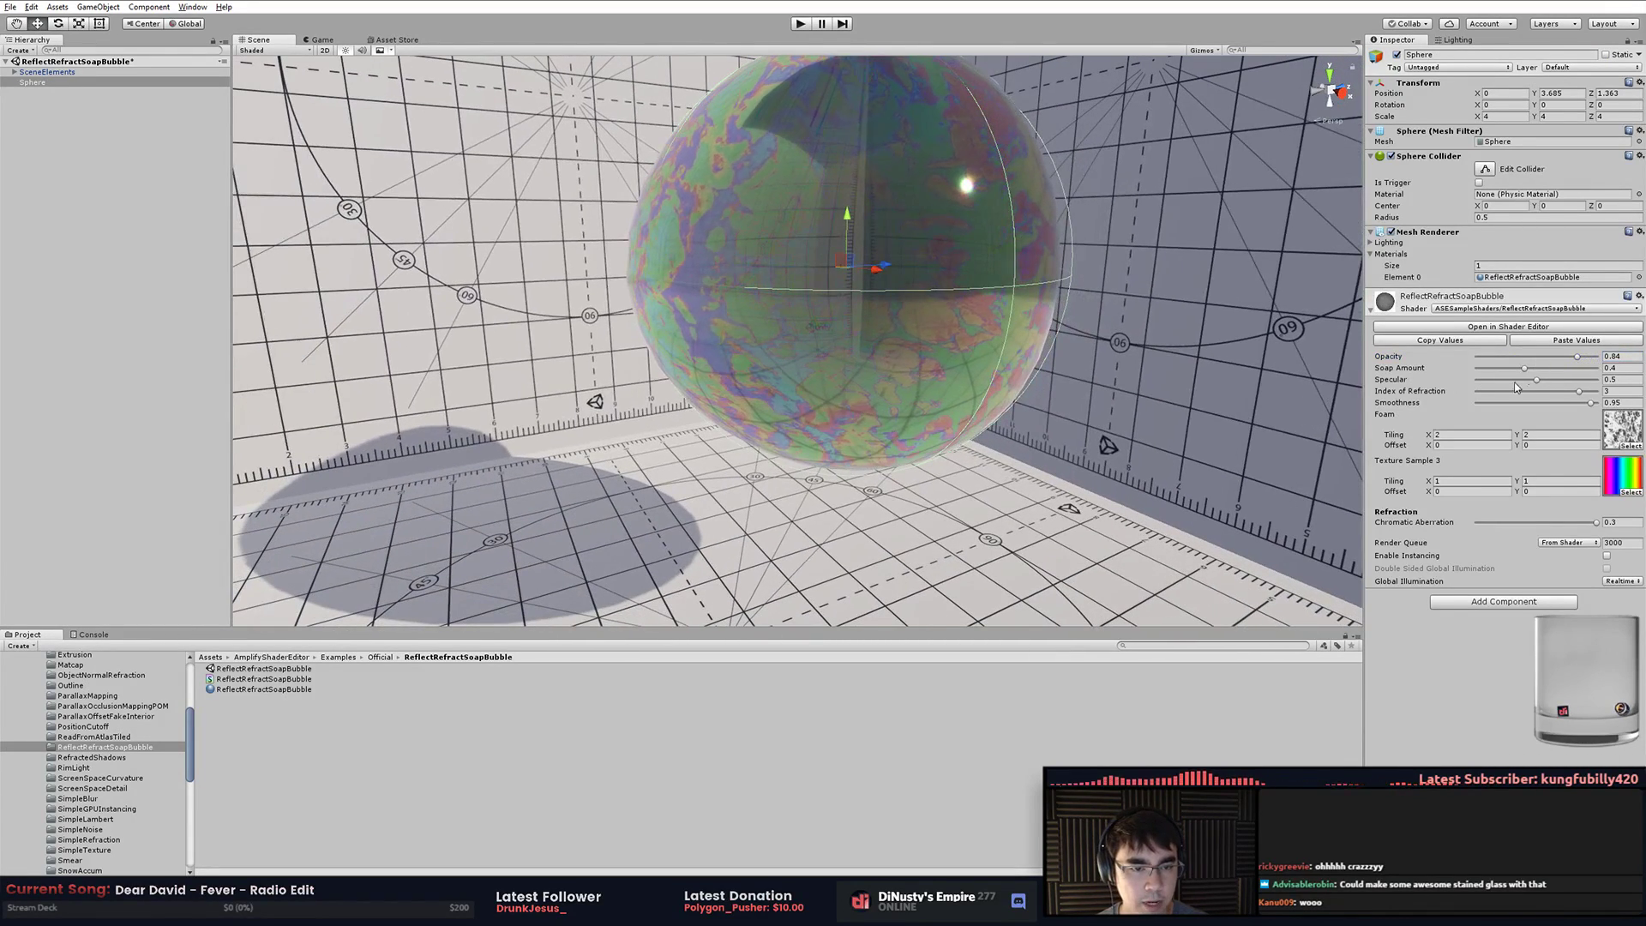
Set the soap bubble material's soap amount to 0.228, index of refraction to -0.65 and opacity to 0.398
mouse_move(1530, 375)
mouse_down()
mouse_move(1478, 372)
mouse_move(1581, 374)
mouse_move(1507, 387)
mouse_up()
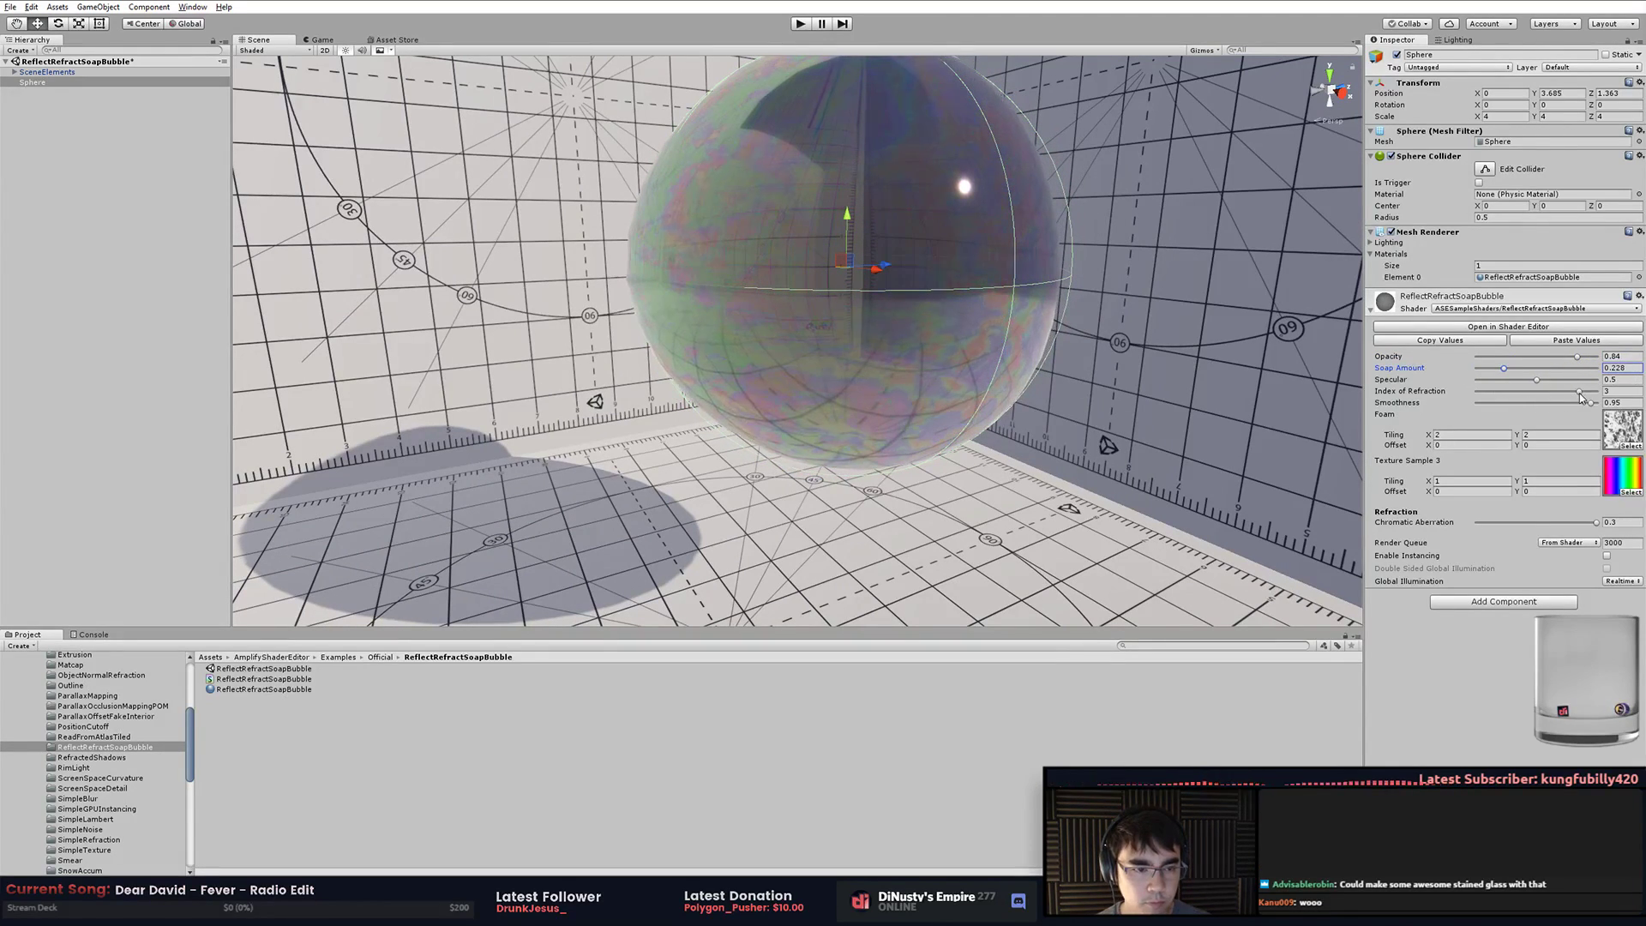
drag(1564, 397, 1629, 397)
mouse_move(1519, 403)
mouse_down()
mouse_move(1568, 403)
mouse_move(1518, 402)
mouse_up()
alt+drag(1110, 425, 1267, 405)
drag(1575, 361, 1498, 378)
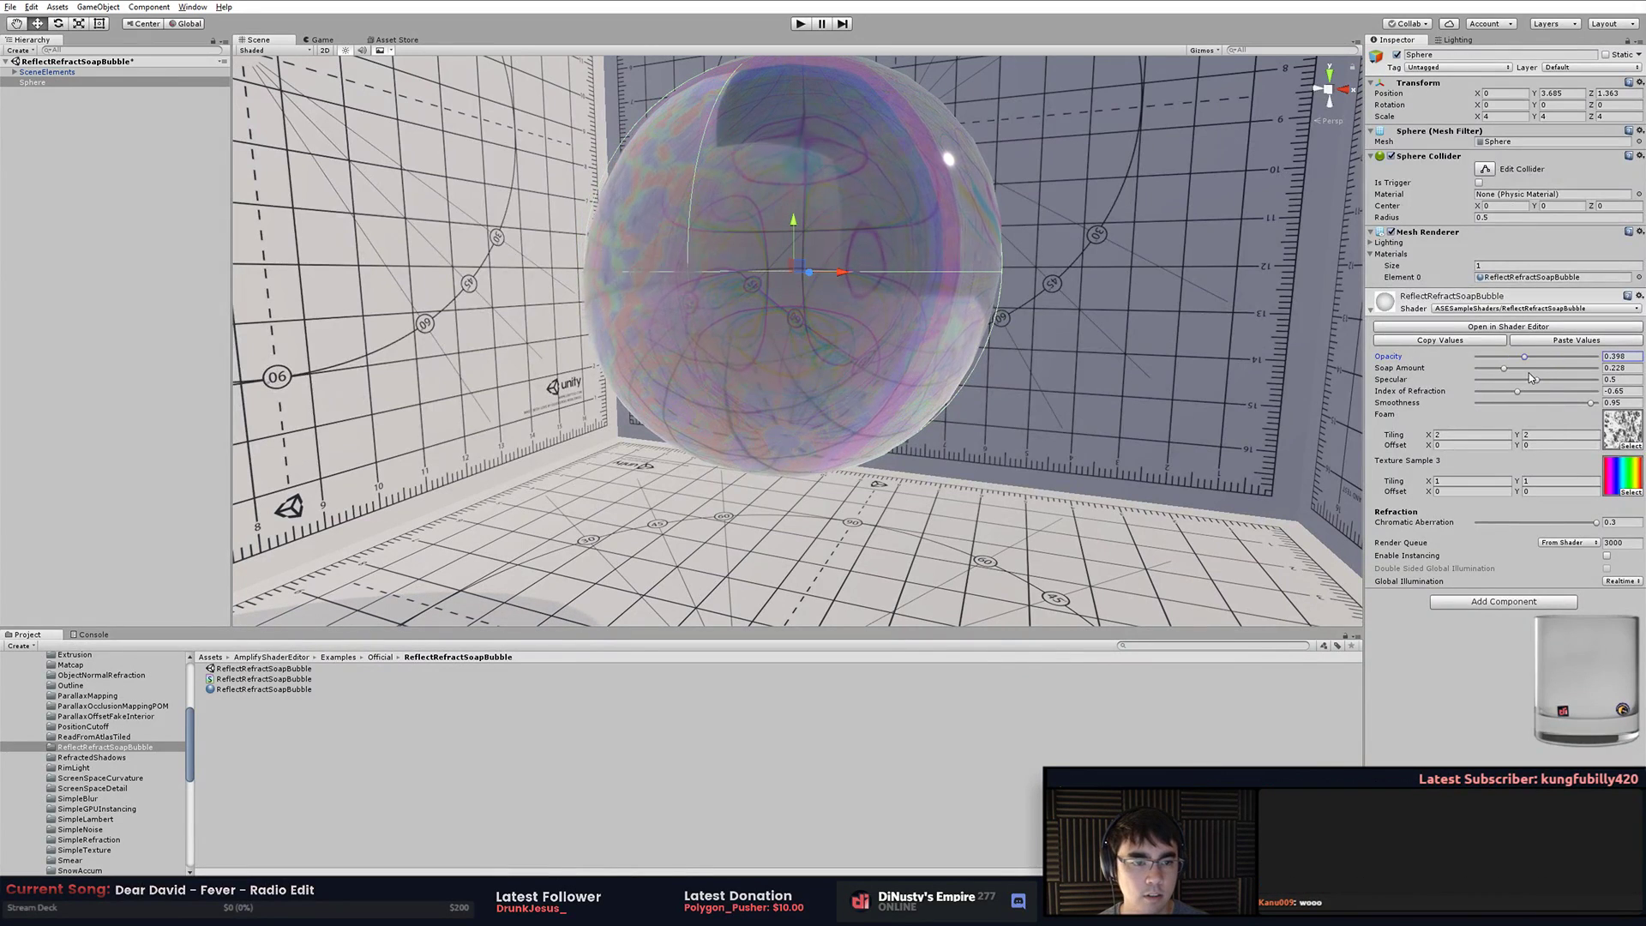
Set the soap bubble material's soap amount to 0.056, specular to 0.473 and index of refraction to 3.23, checking the sphere's refraction
drag(1481, 373, 1484, 373)
alt+drag(1294, 403, 1204, 406)
drag(1537, 385, 1587, 397)
alt+drag(1085, 387, 1008, 417)
scroll(160, 761, up, 5)
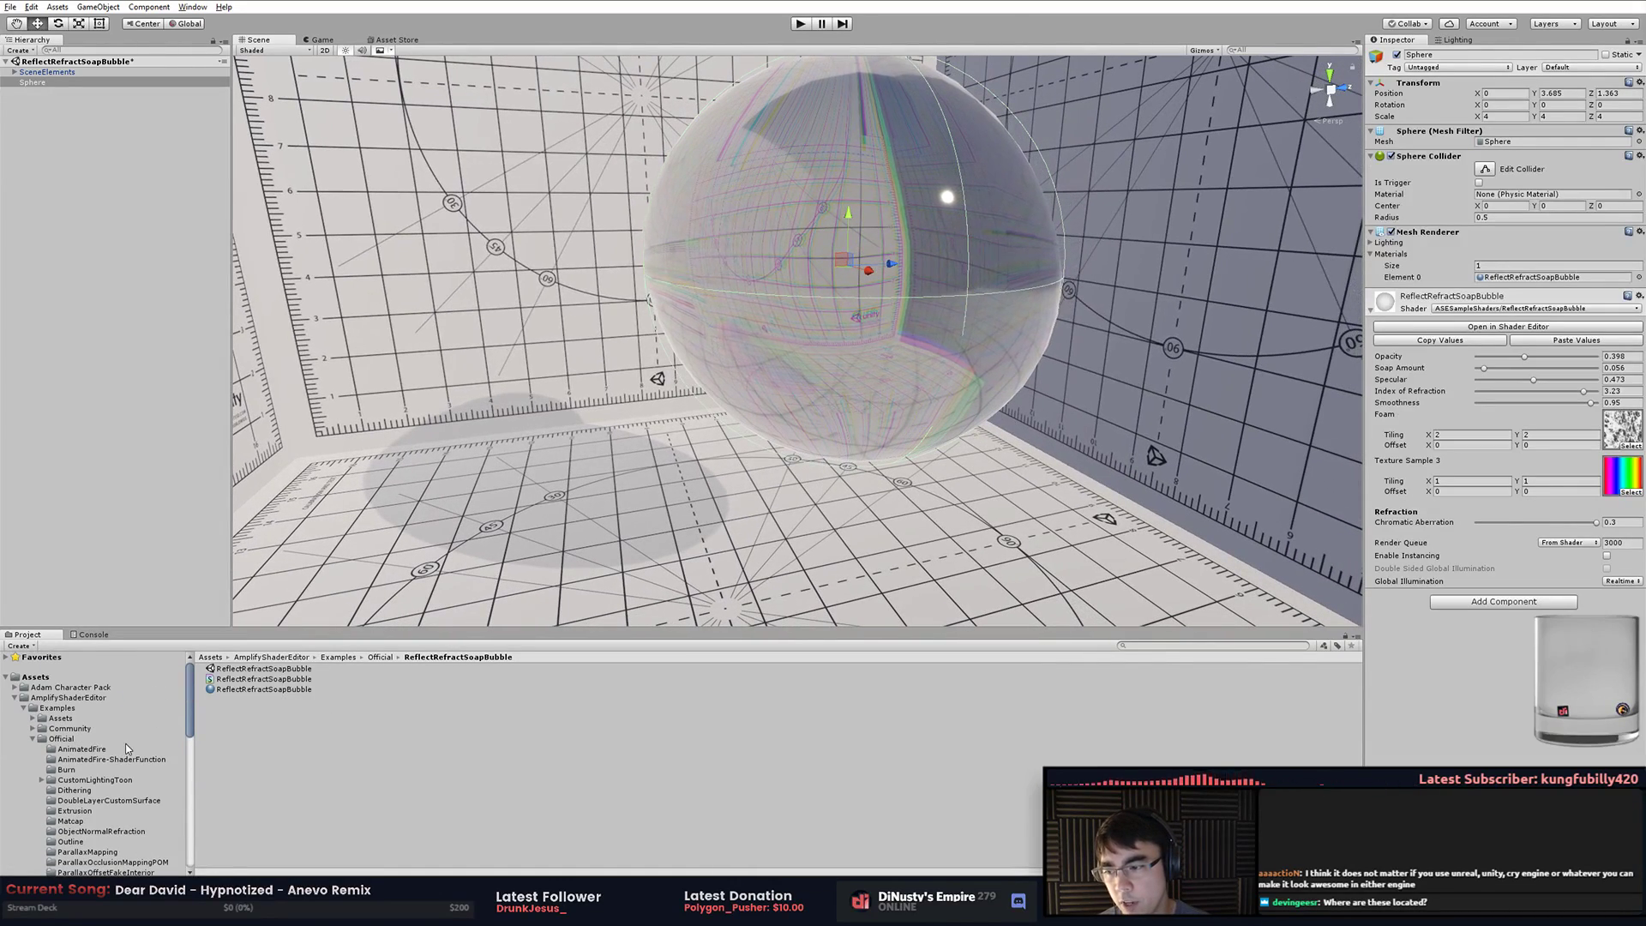
alt+drag(510, 601, 389, 632)
drag(190, 695, 190, 714)
alt+drag(568, 468, 675, 448)
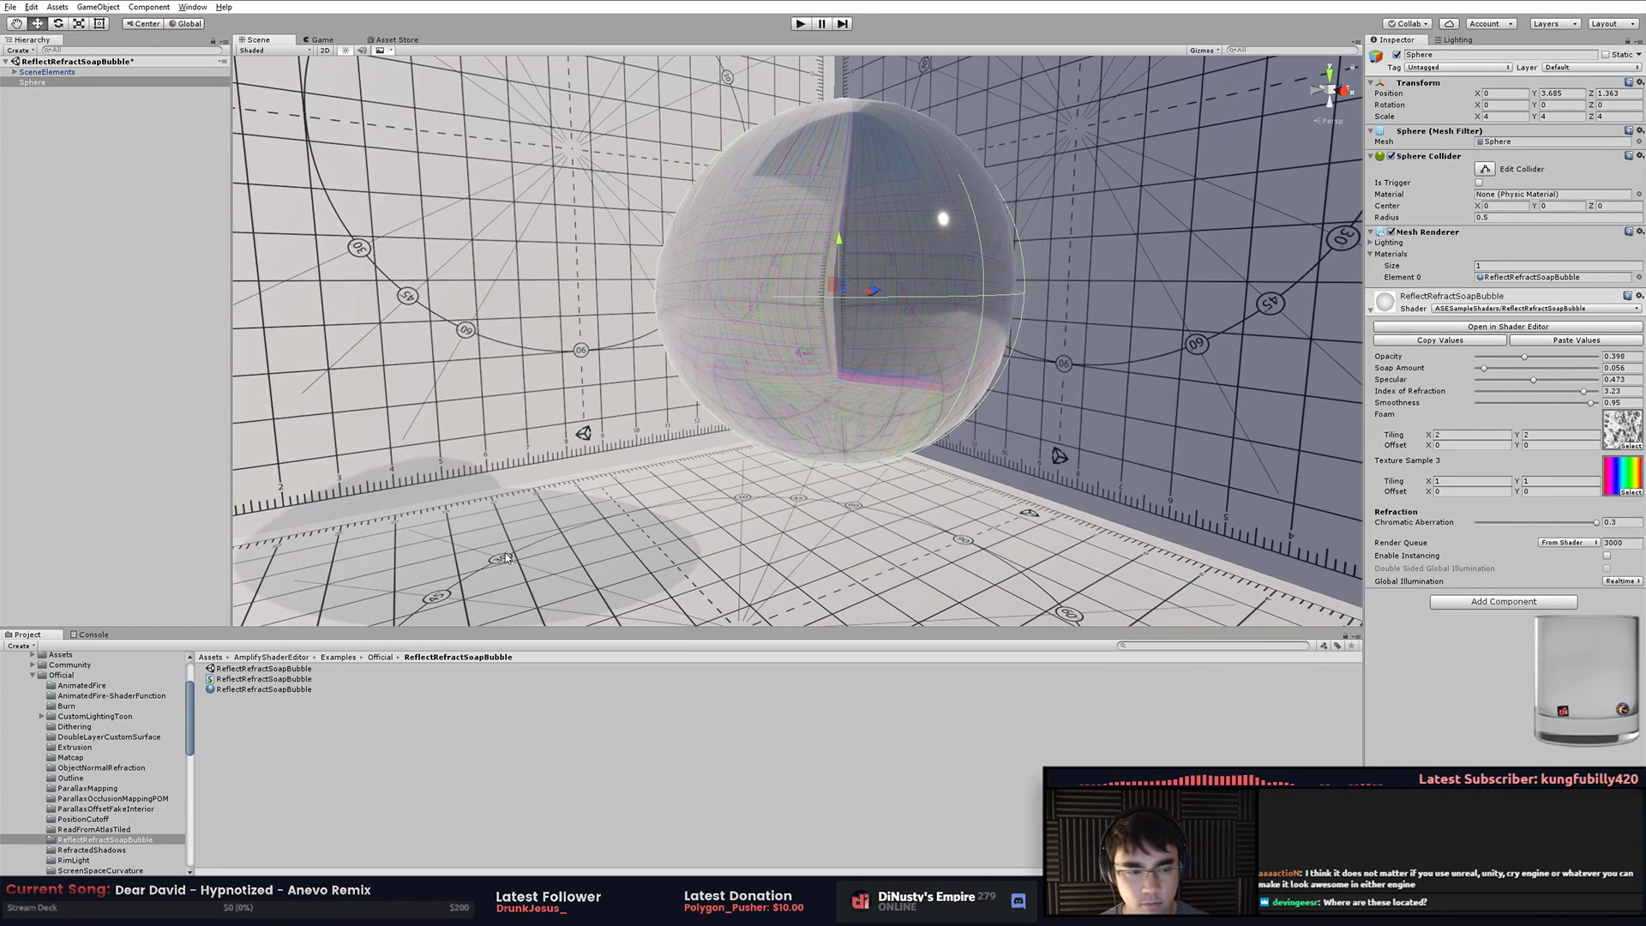
alt+drag(867, 400, 895, 398)
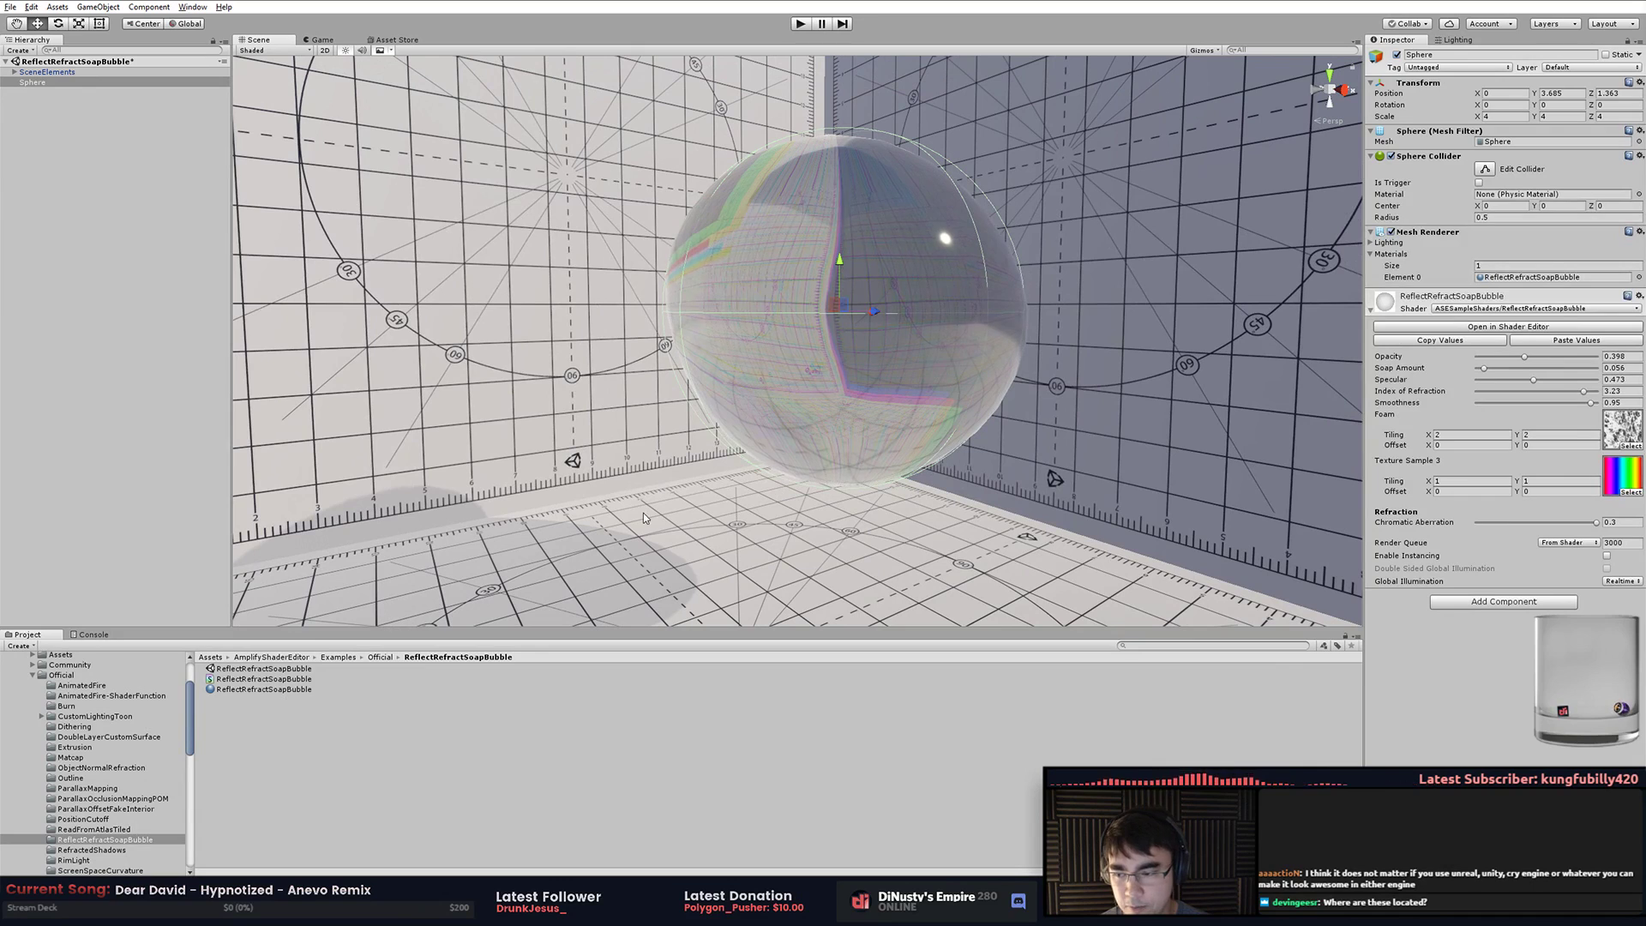
Find the ParallaxOcclusionMappingPOM folder and open its SandPOM scene without saving the soap bubble scene
click(149, 829)
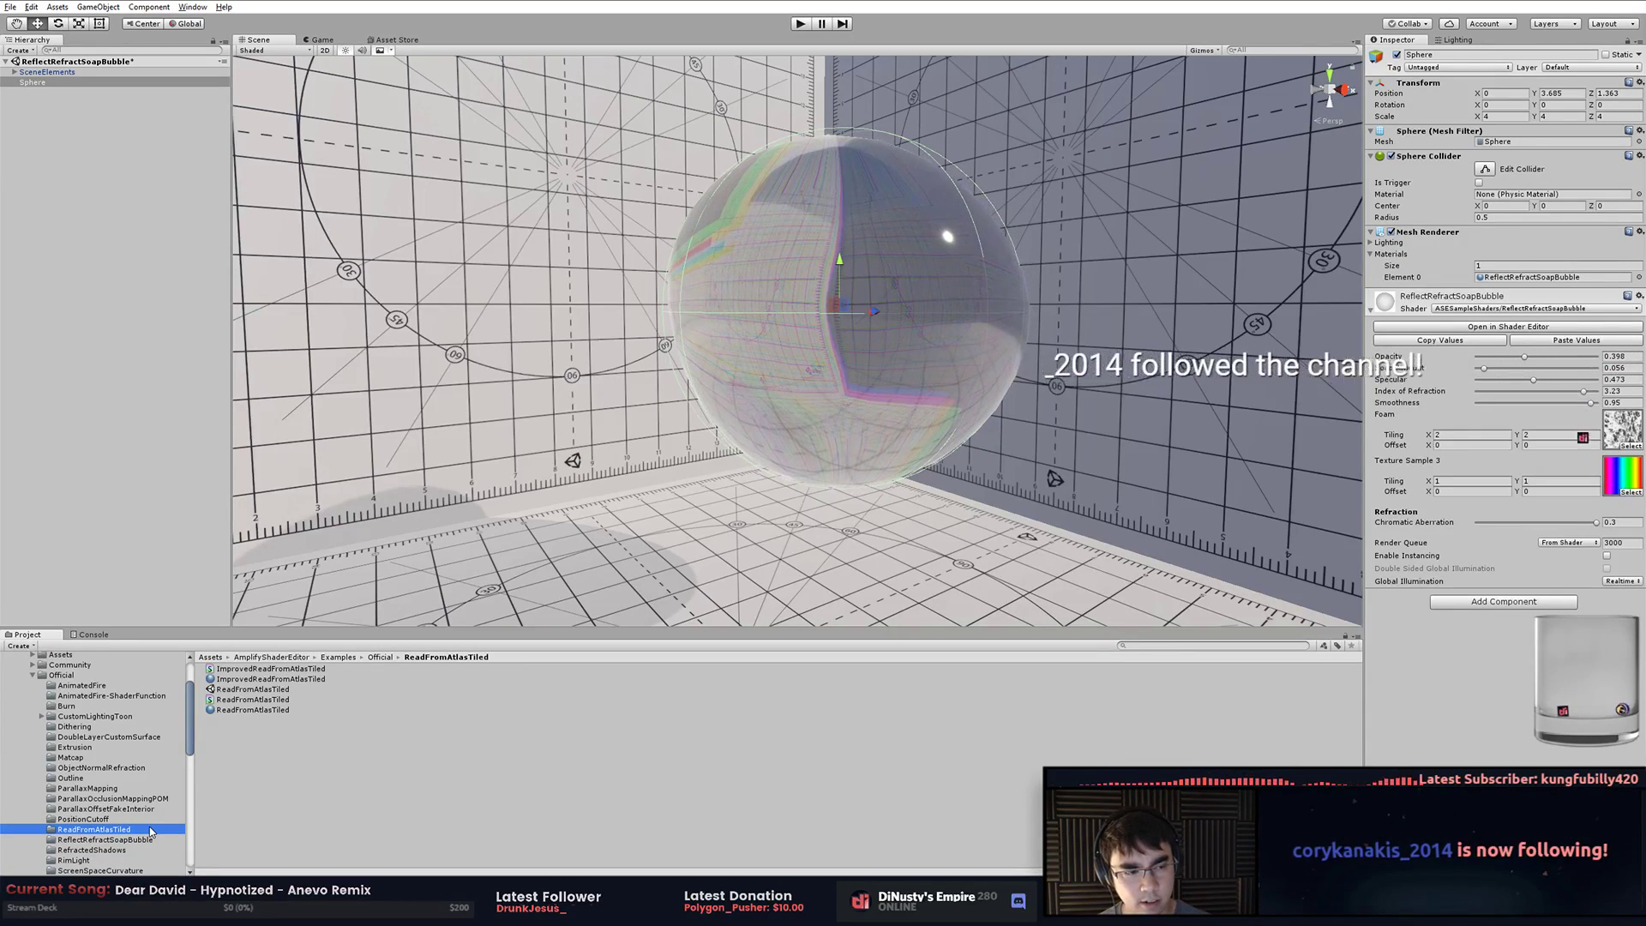
click(149, 819)
click(148, 828)
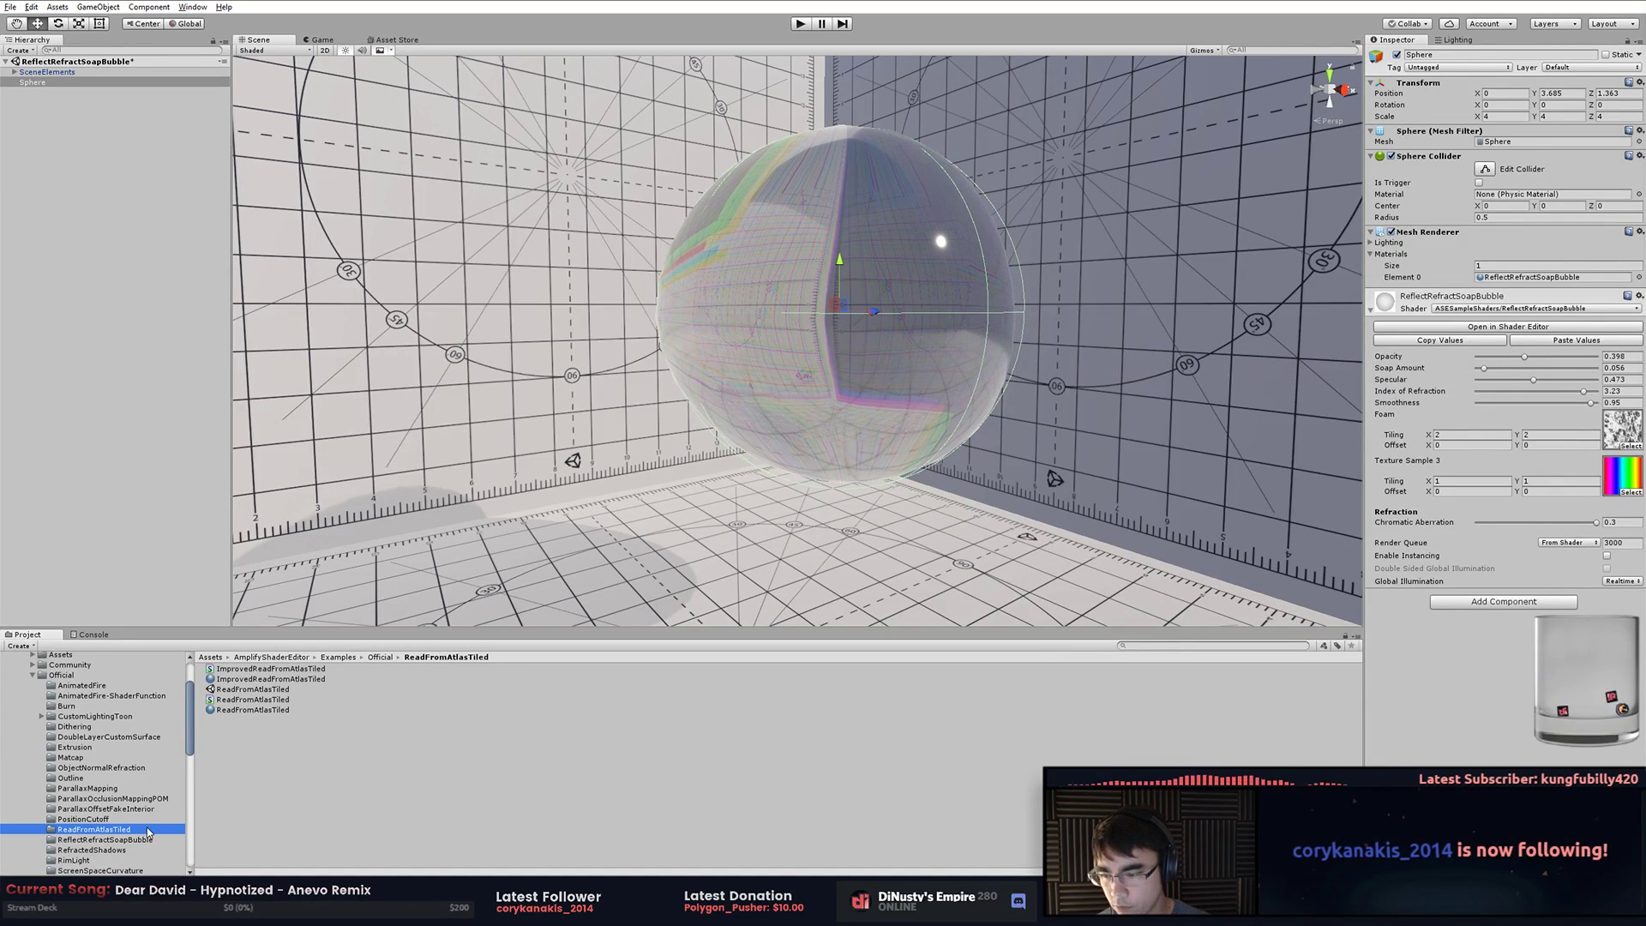
key(Up)
key(Up)
key(Up)
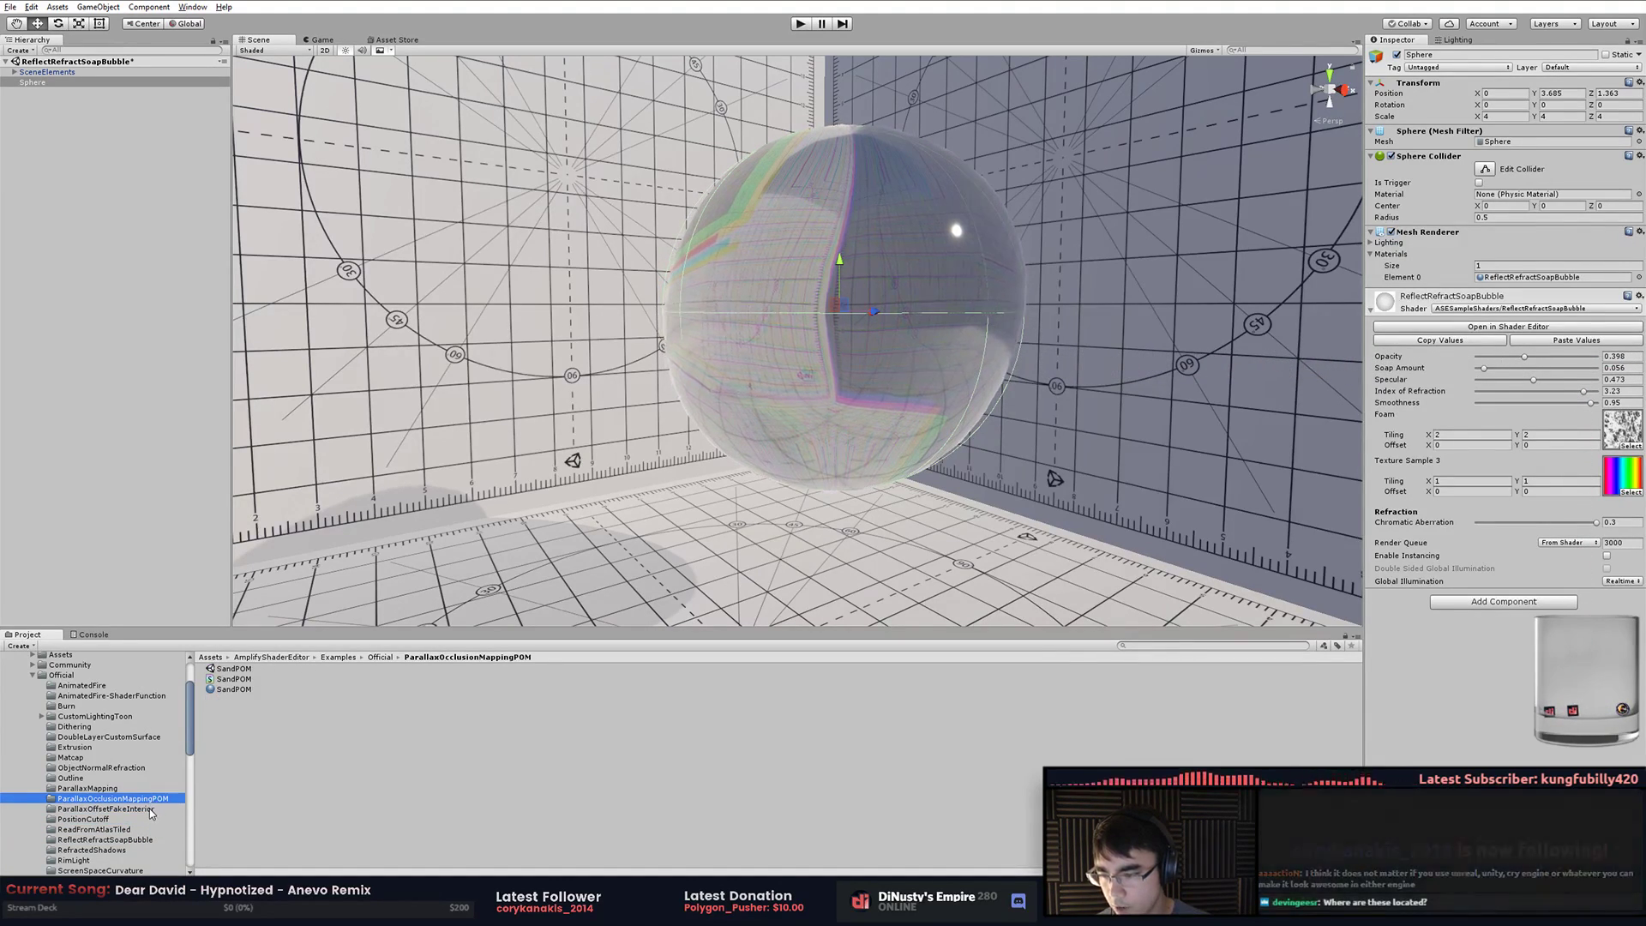
double_click(236, 670)
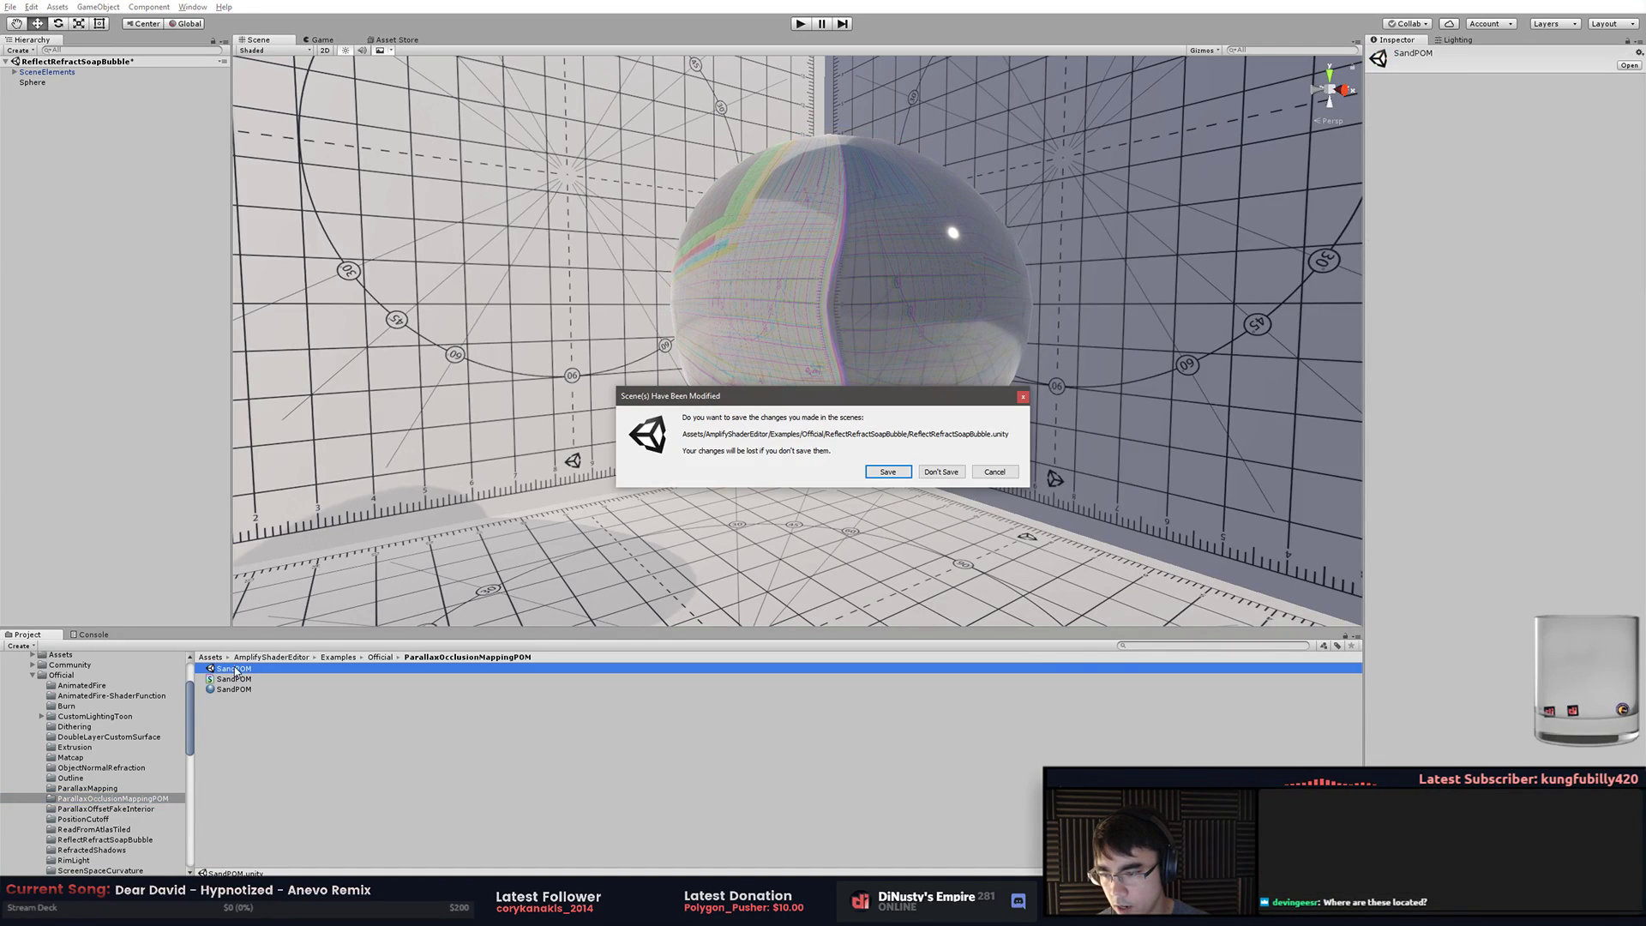
click(940, 473)
Frame the sand plane and examine its parallax ripples from a low angle
right_drag(842, 494, 823, 232)
click(824, 236)
key(f)
scroll(1029, 368, up, 5)
alt+drag(1123, 390, 1030, 359)
right_drag(1030, 357, 836, 433)
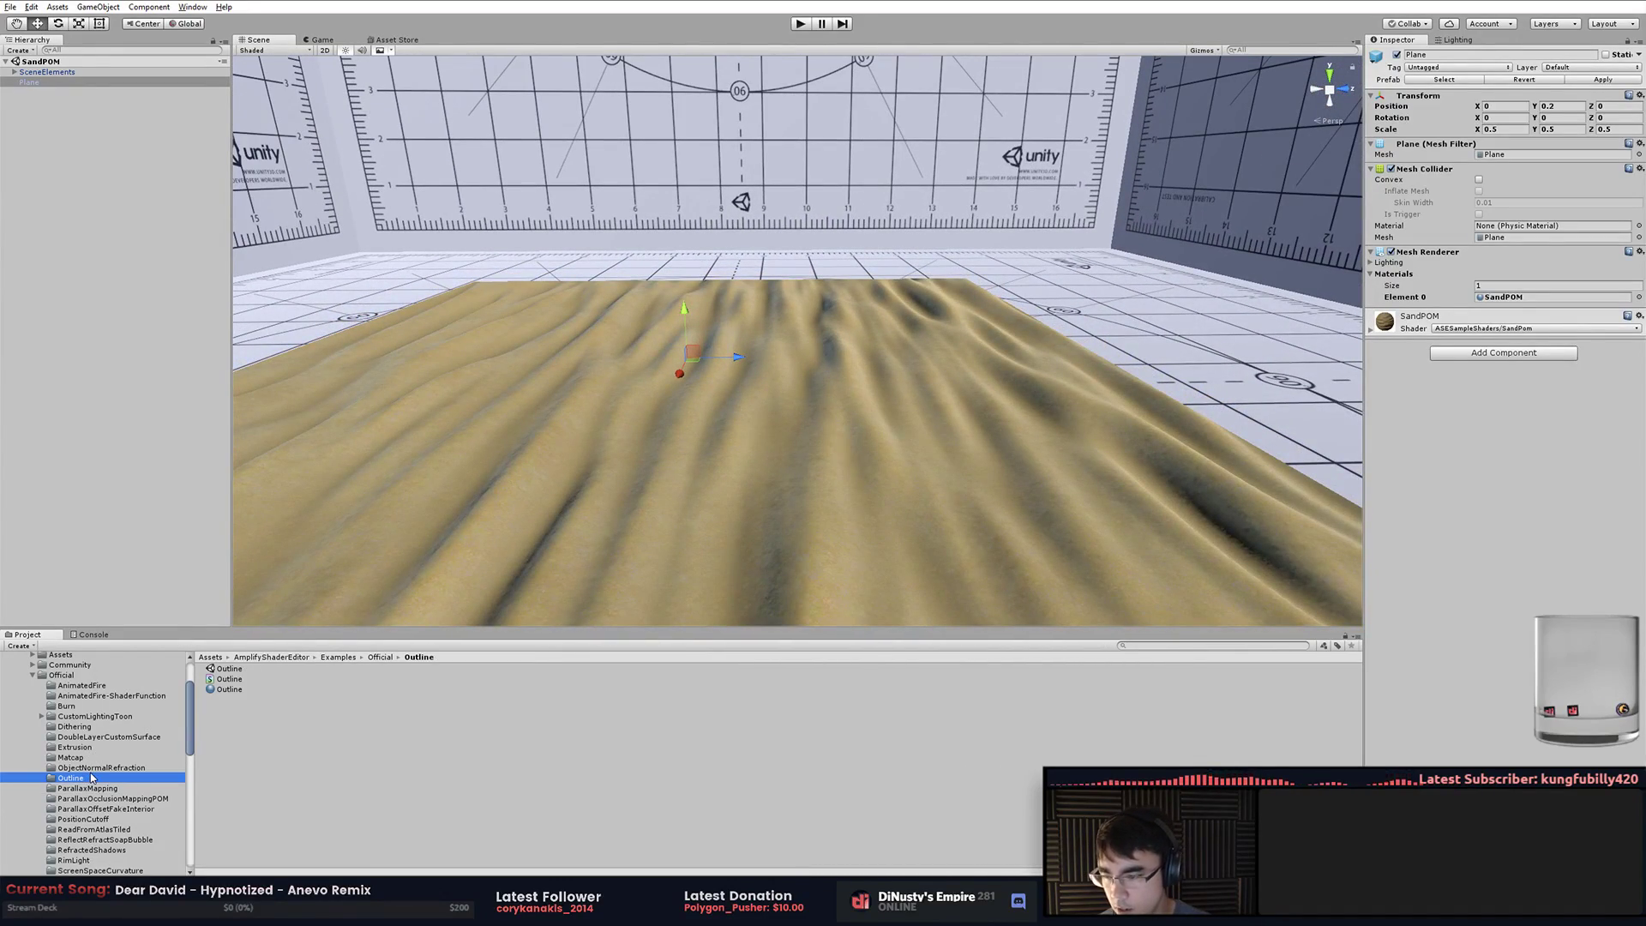
Browse the Official example folders for another sample and open the Transparency scene
click(90, 766)
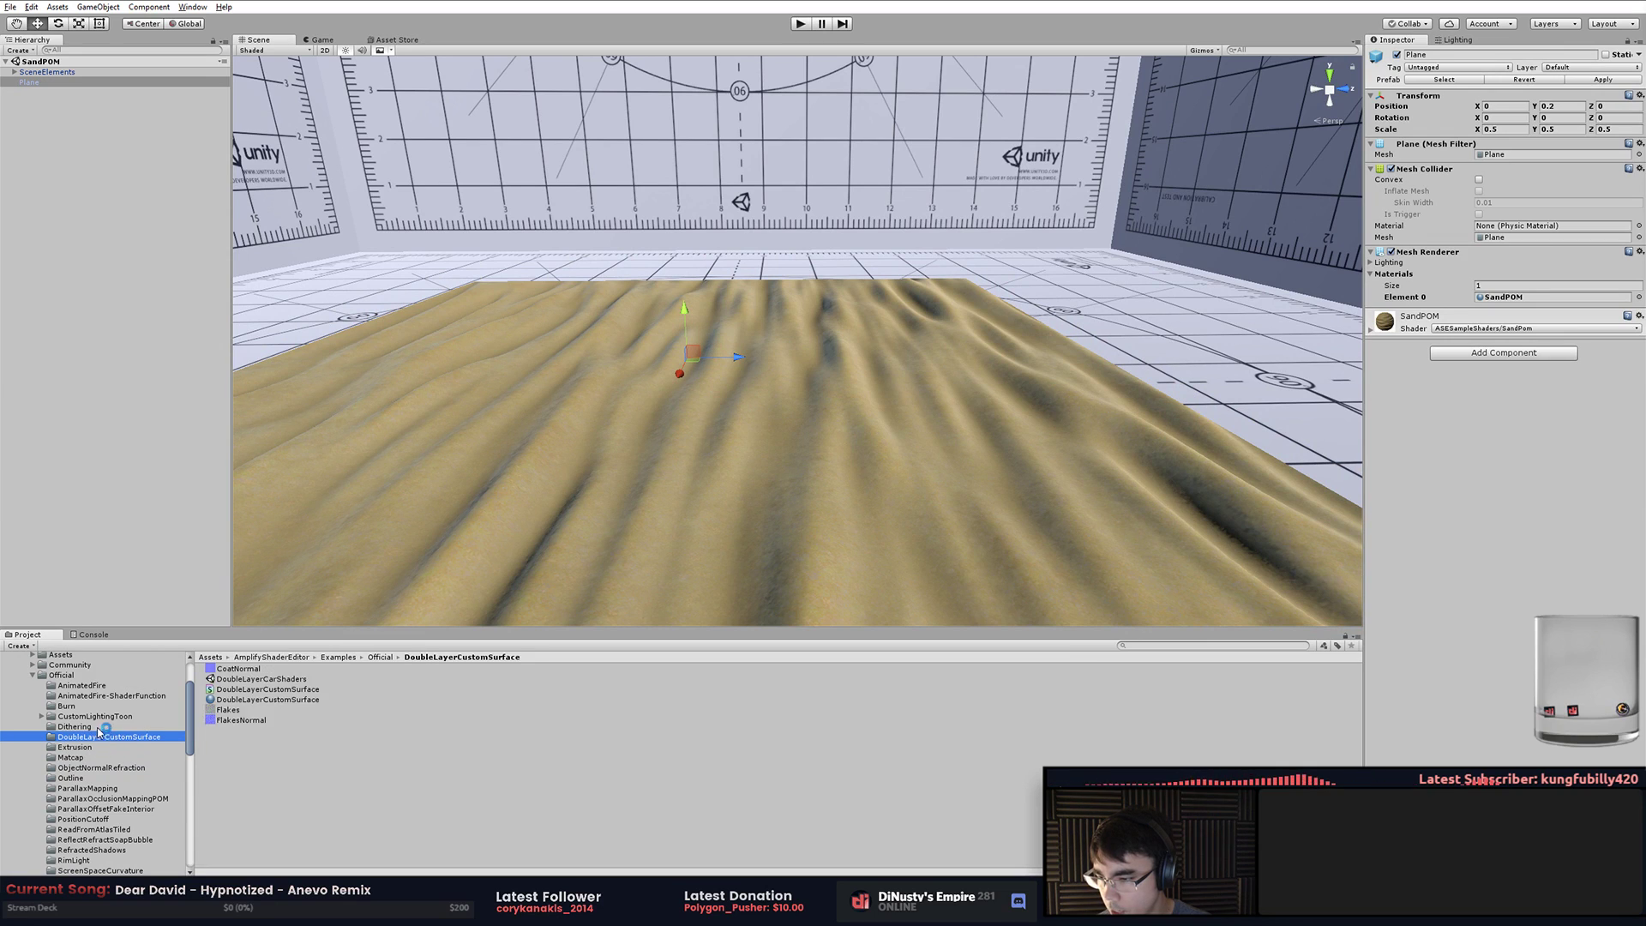
click(97, 727)
click(96, 716)
click(99, 706)
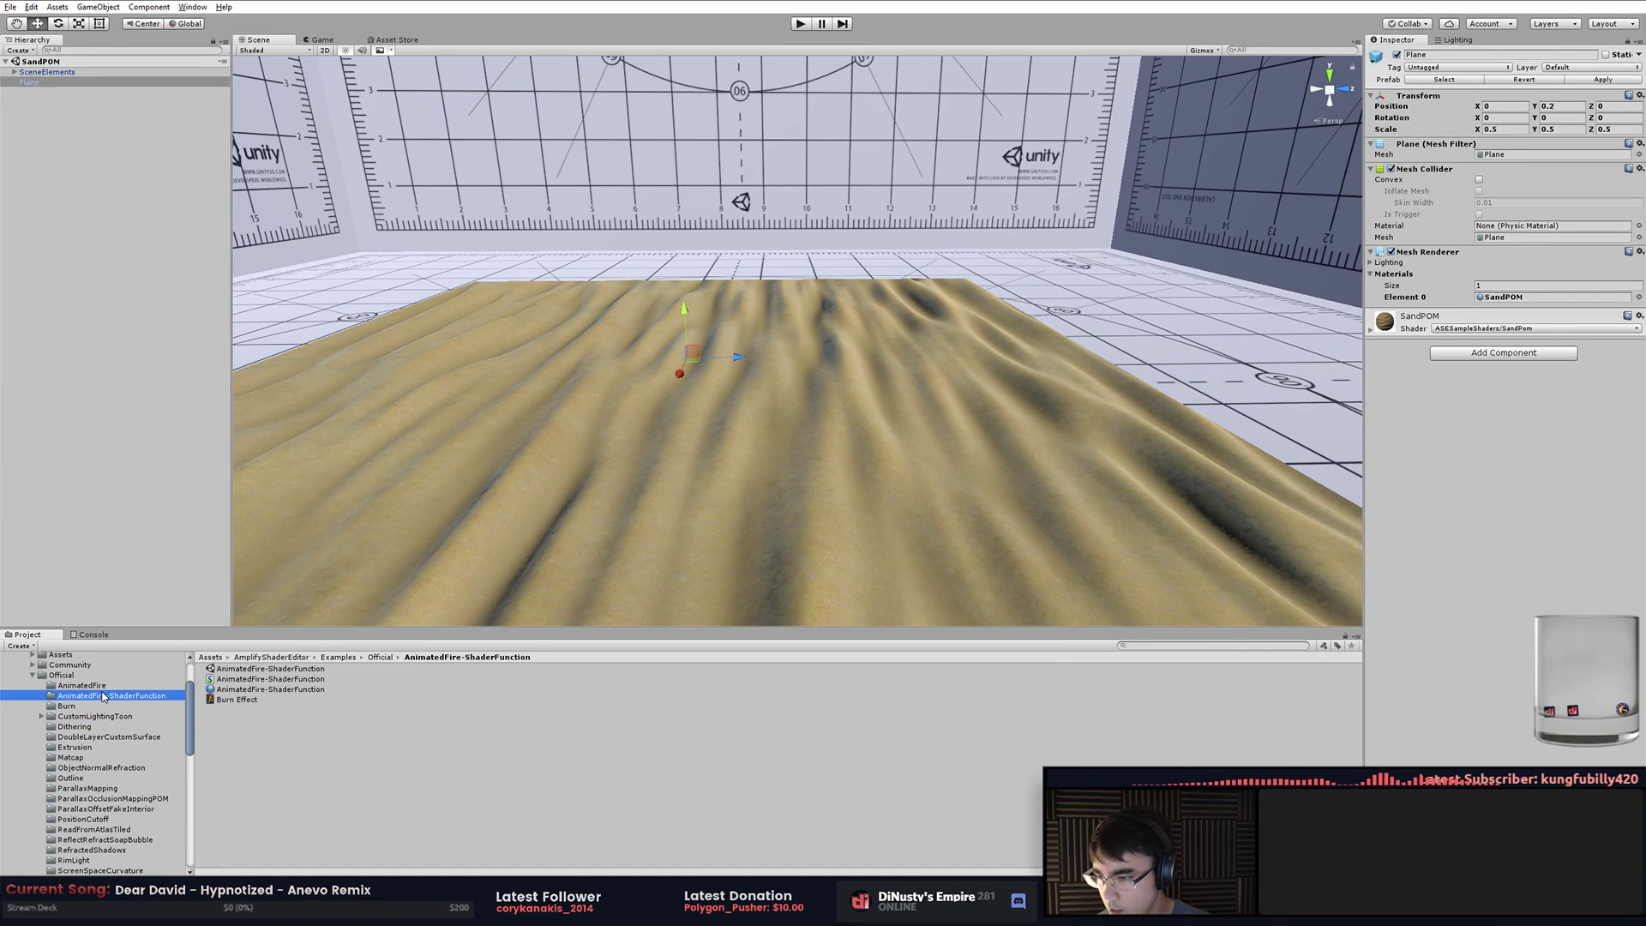
scroll(105, 699, down, 6)
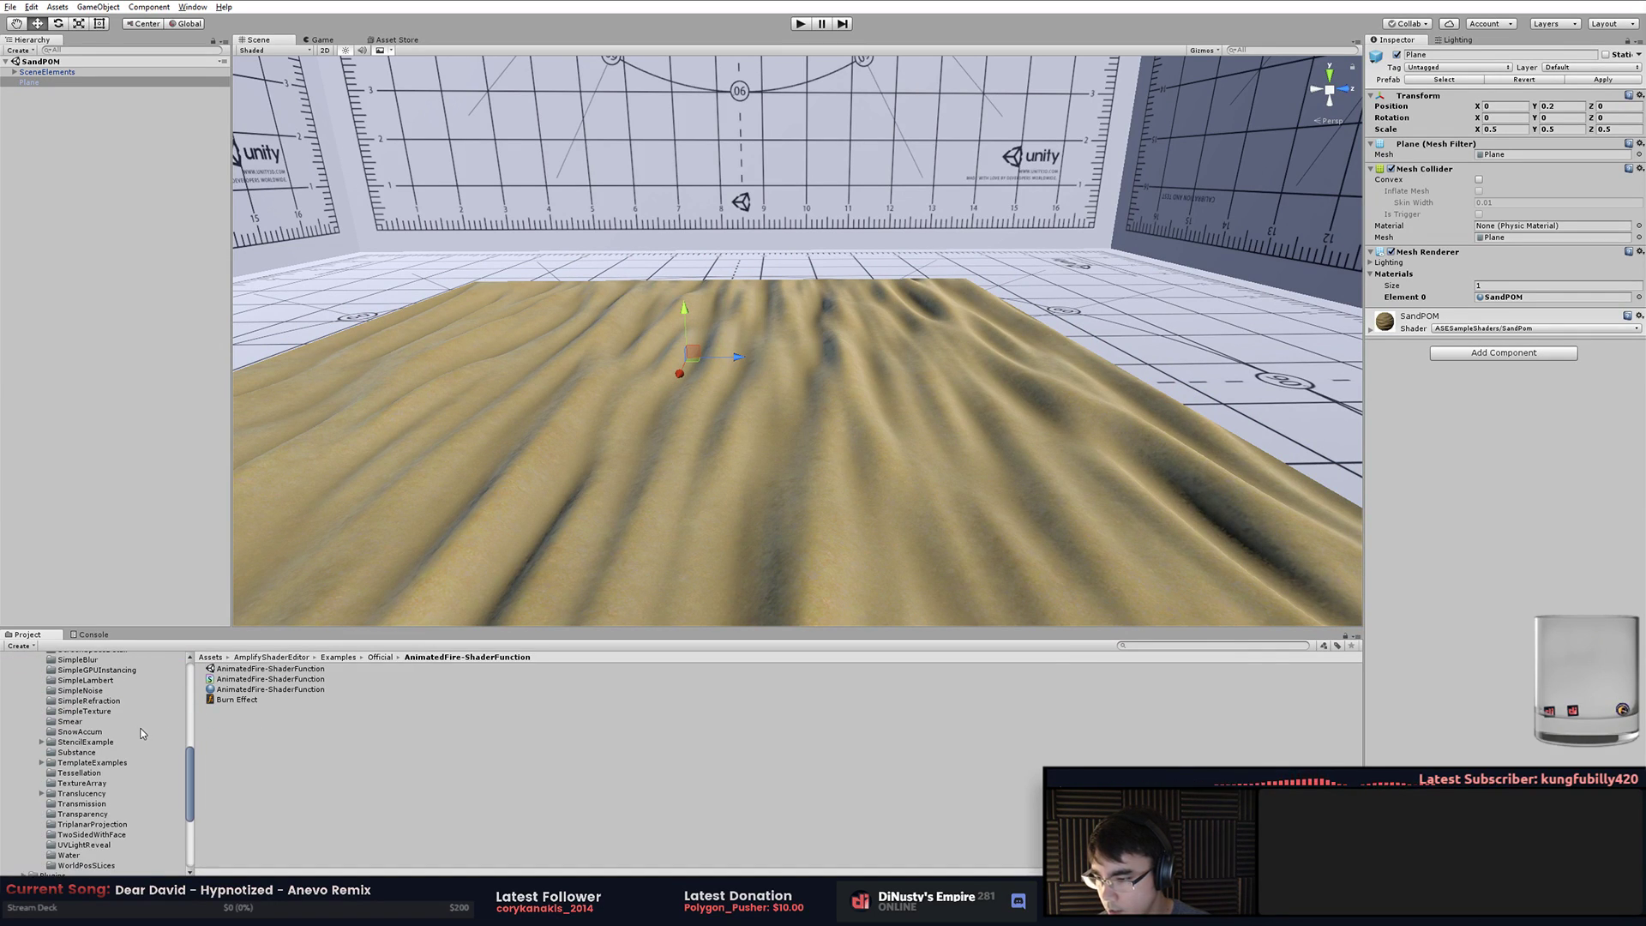
click(104, 866)
click(106, 855)
click(111, 844)
click(119, 833)
click(120, 825)
click(121, 816)
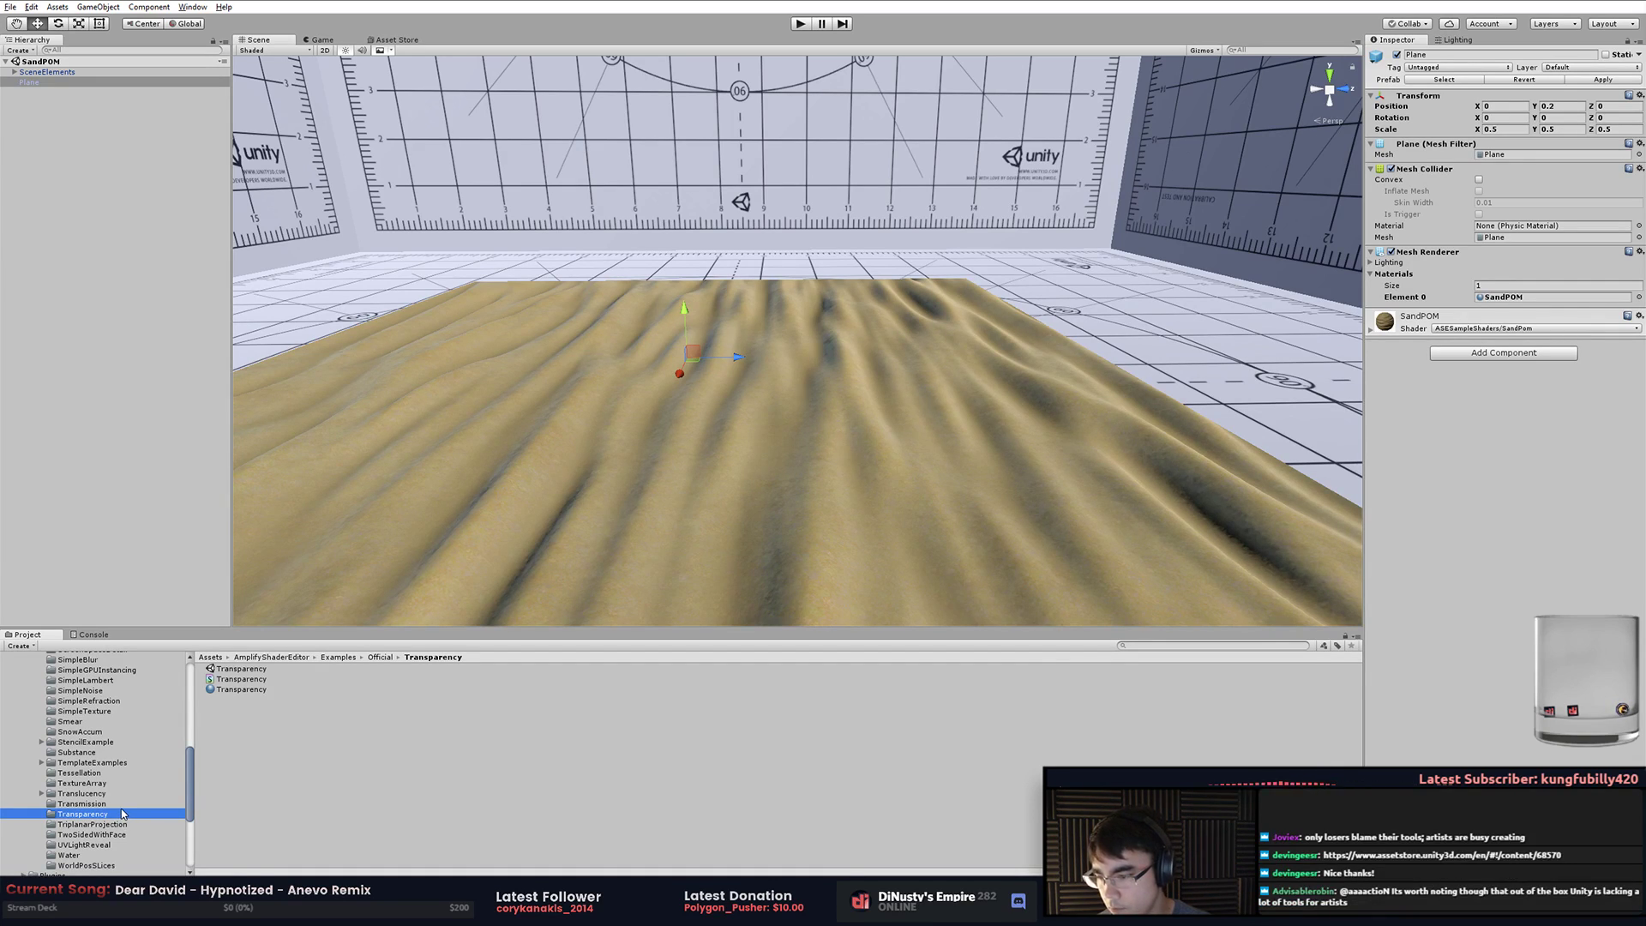
click(101, 826)
click(105, 811)
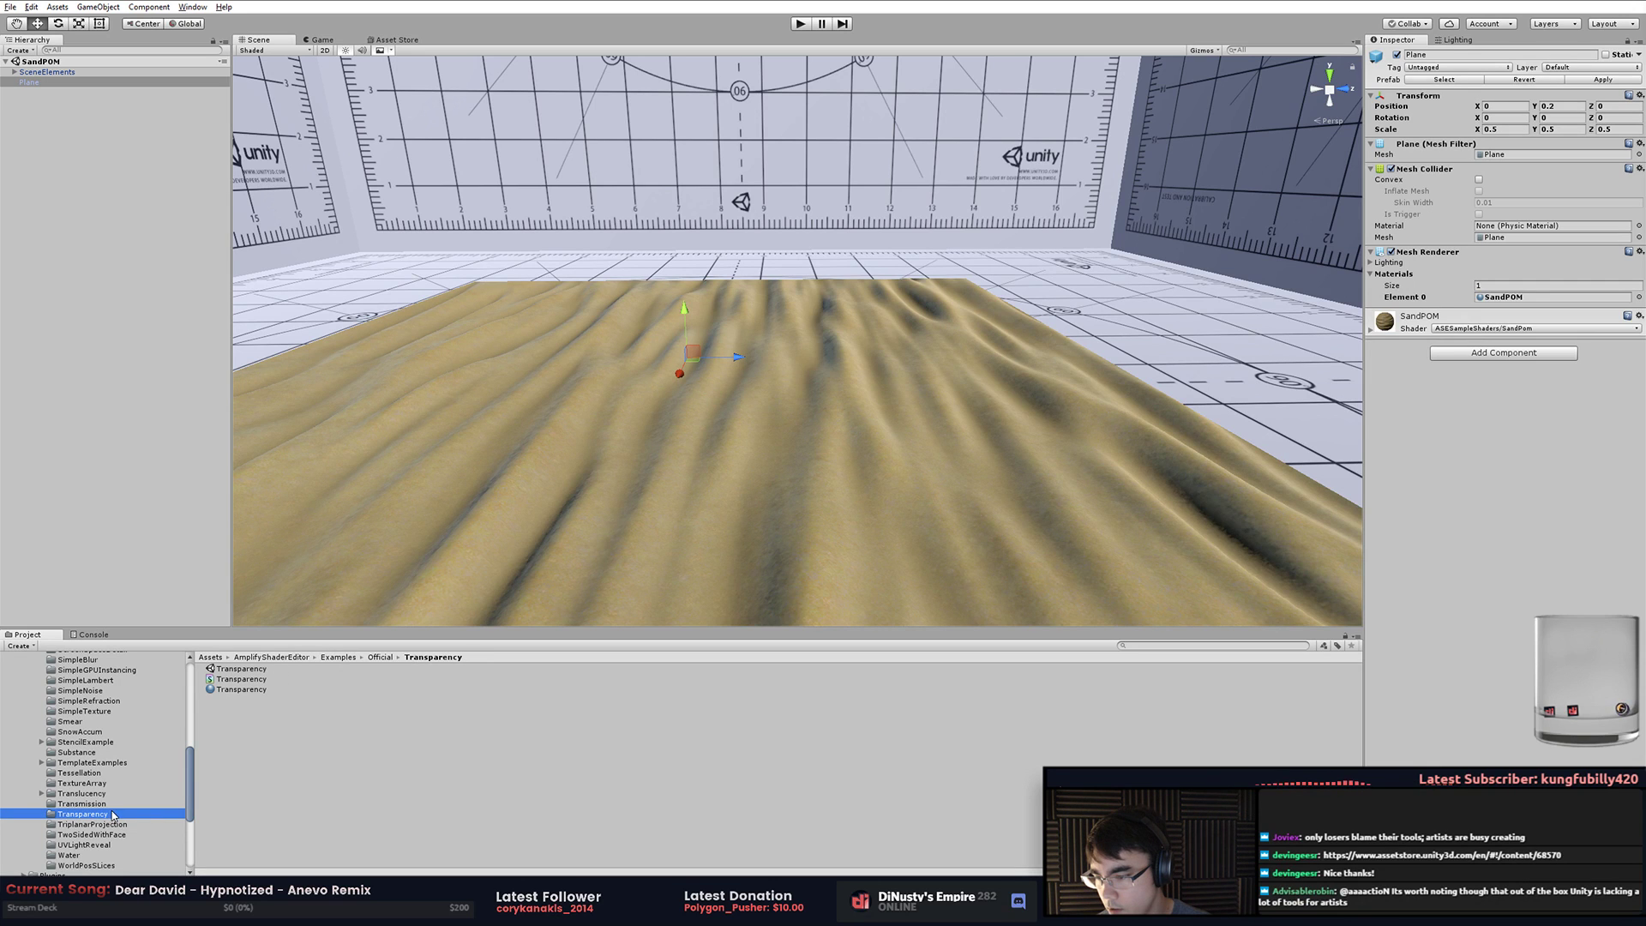
click(249, 670)
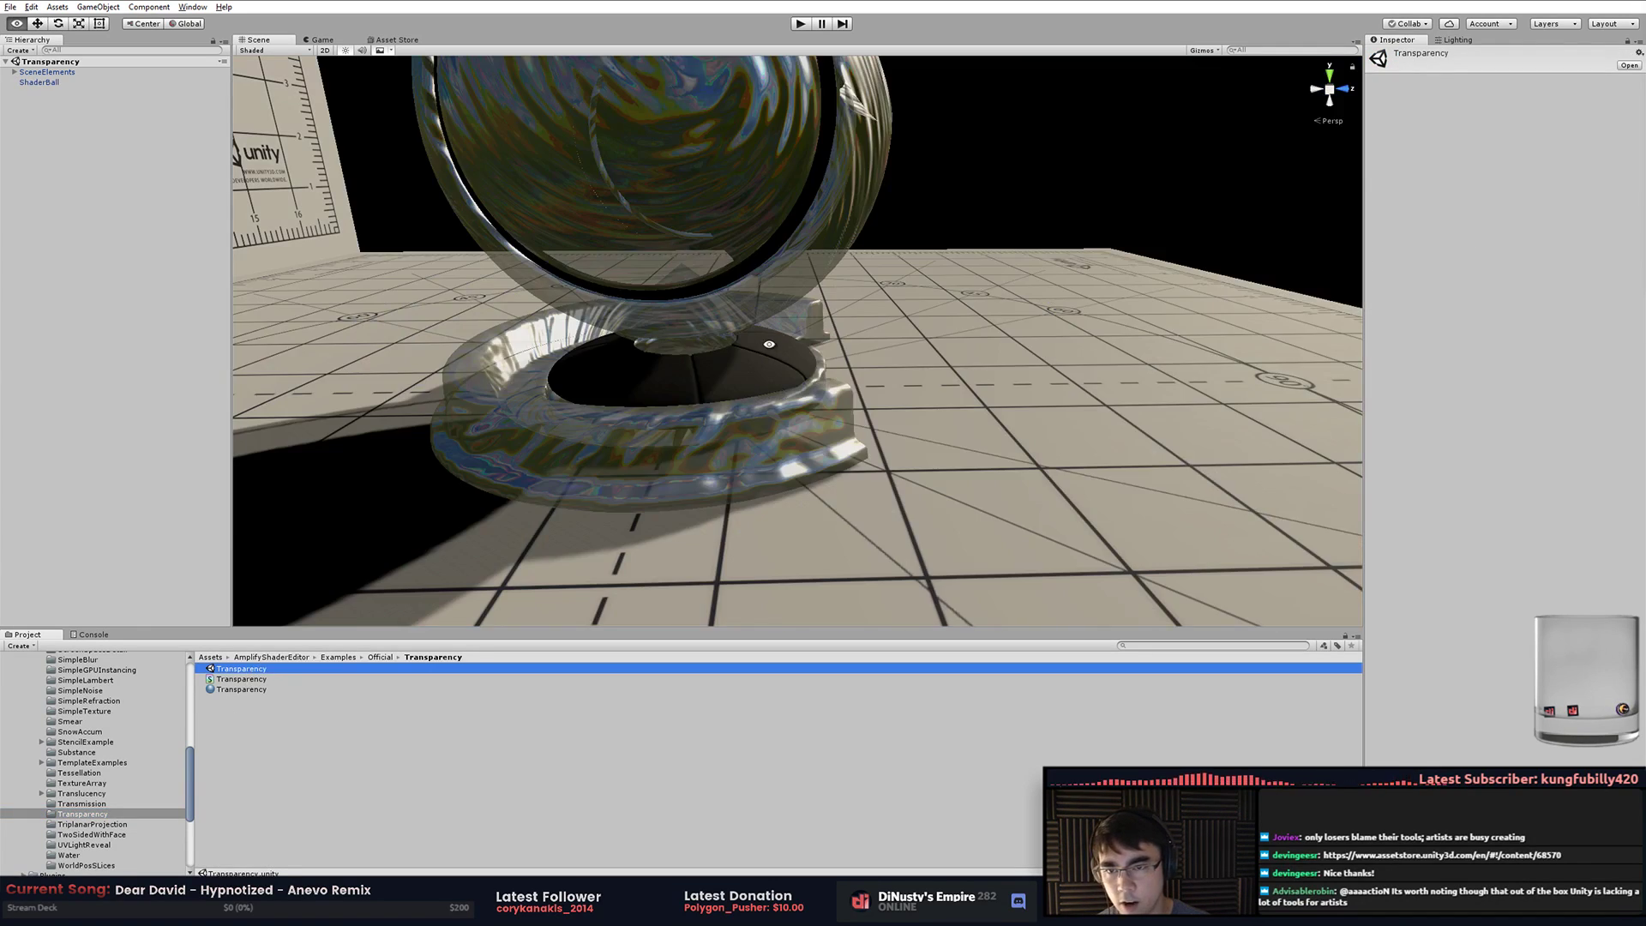
Select the shader ball and set its Transparency material's opacity to 0.57 and smoothness to 0.408
middle_drag(770, 345, 940, 451)
alt+drag(940, 452, 1207, 431)
click(827, 368)
alt+drag(828, 369, 1037, 449)
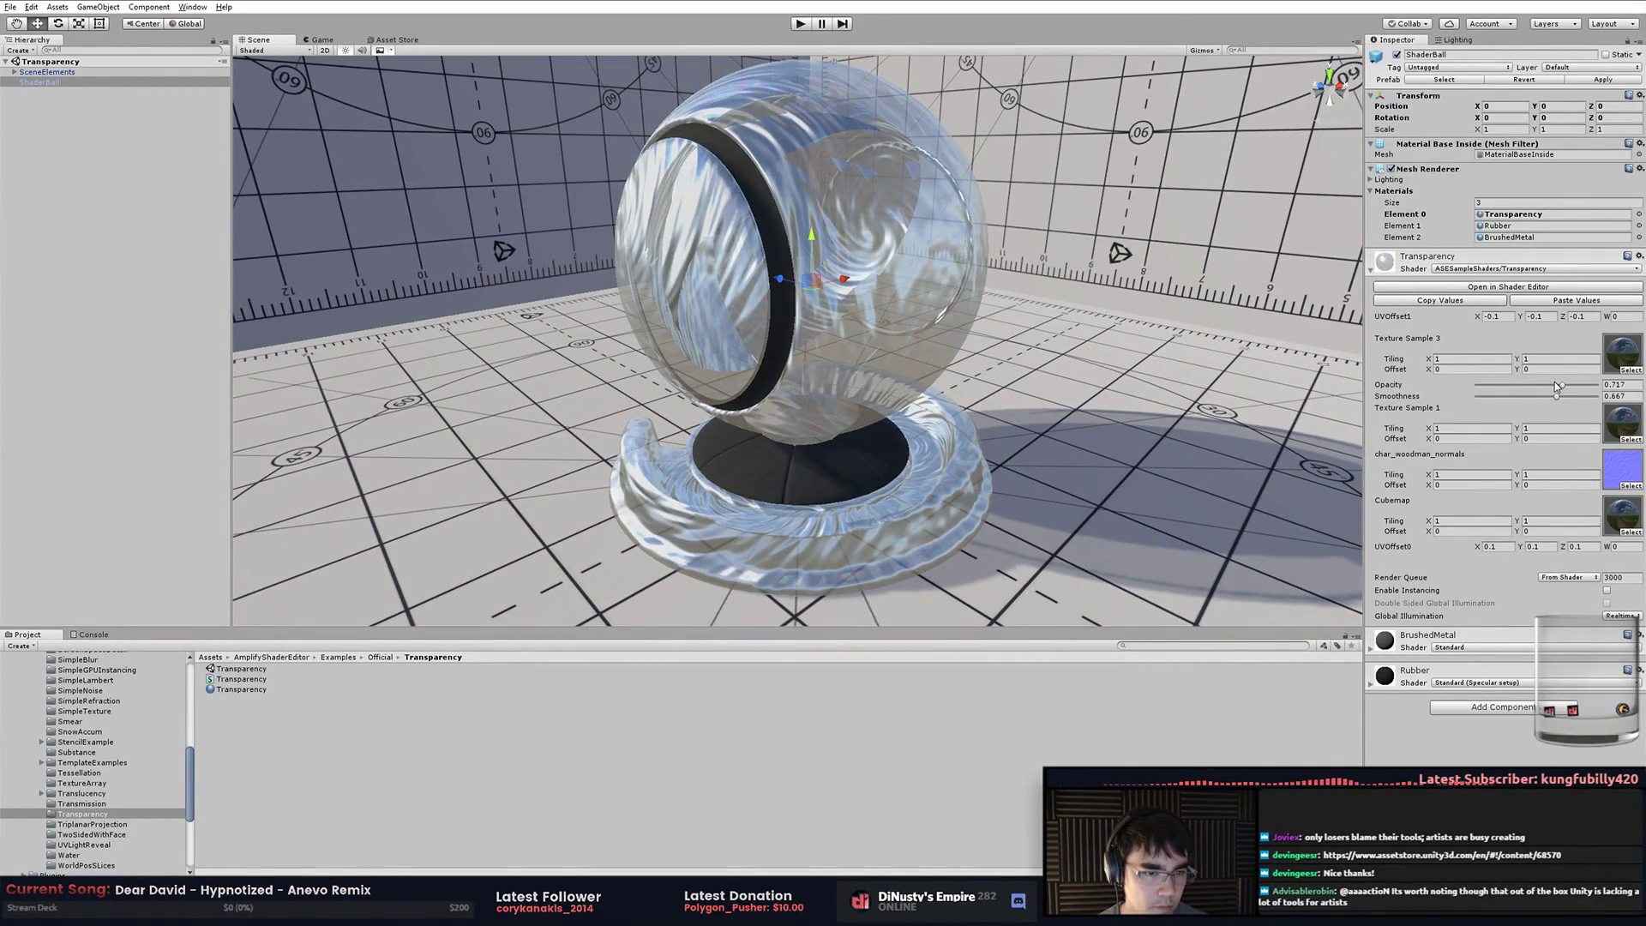
drag(1557, 386, 1546, 386)
alt+drag(741, 485, 671, 490)
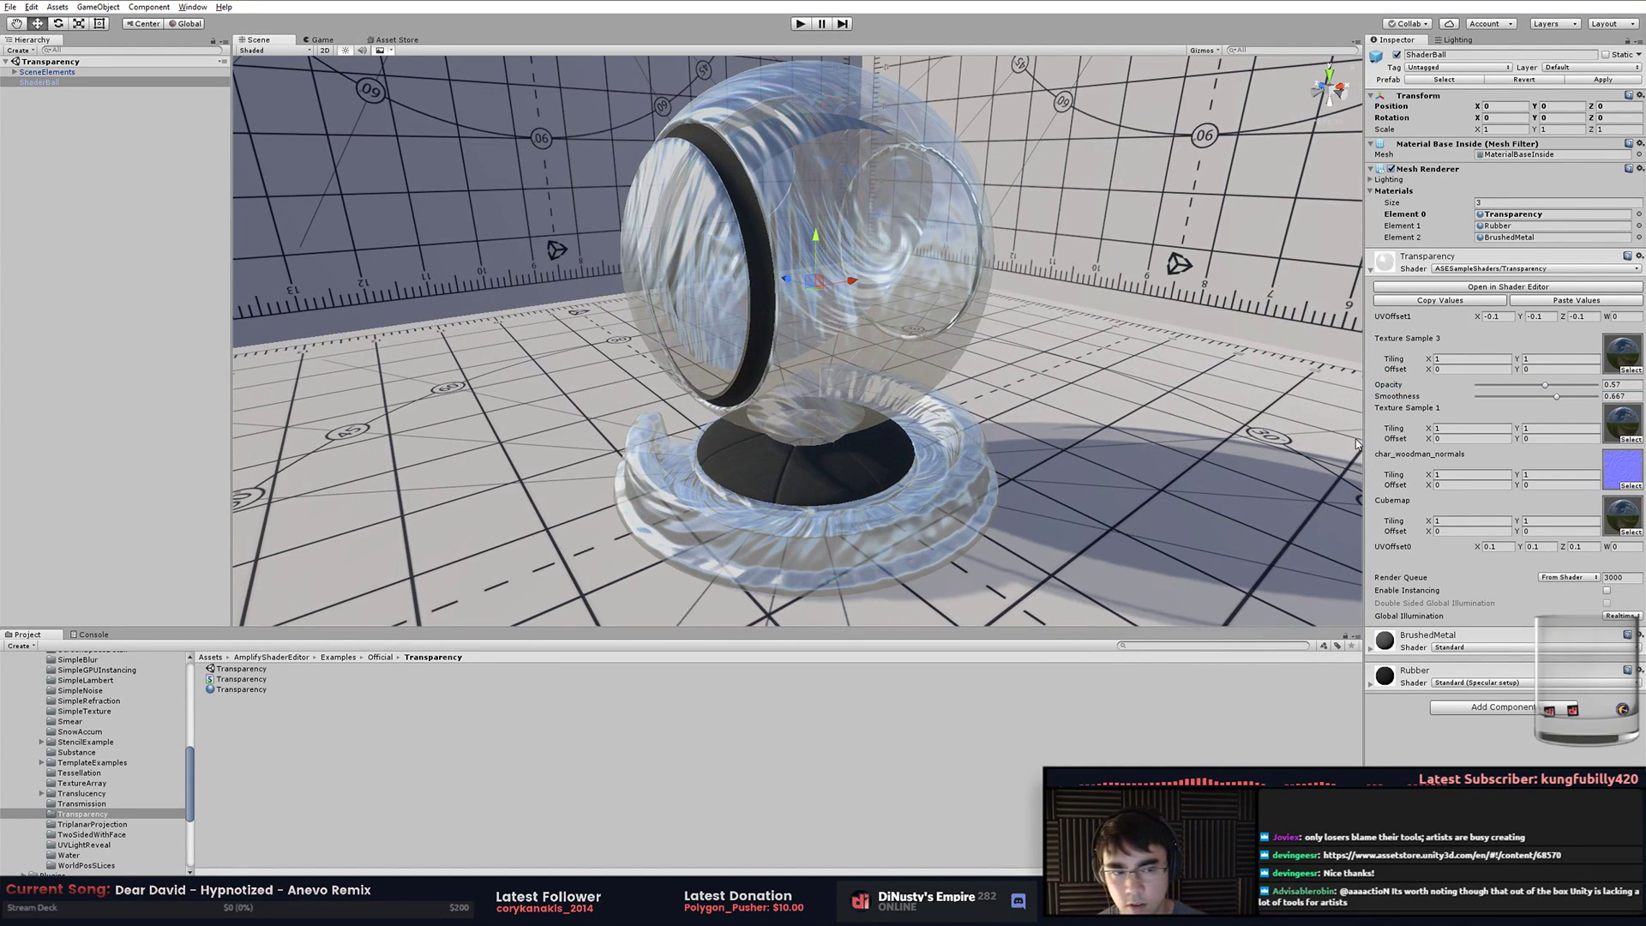
drag(1550, 396, 1542, 404)
Locate the Level folder in the project assets and open the Gym_Test scene
scroll(116, 767, down, 5)
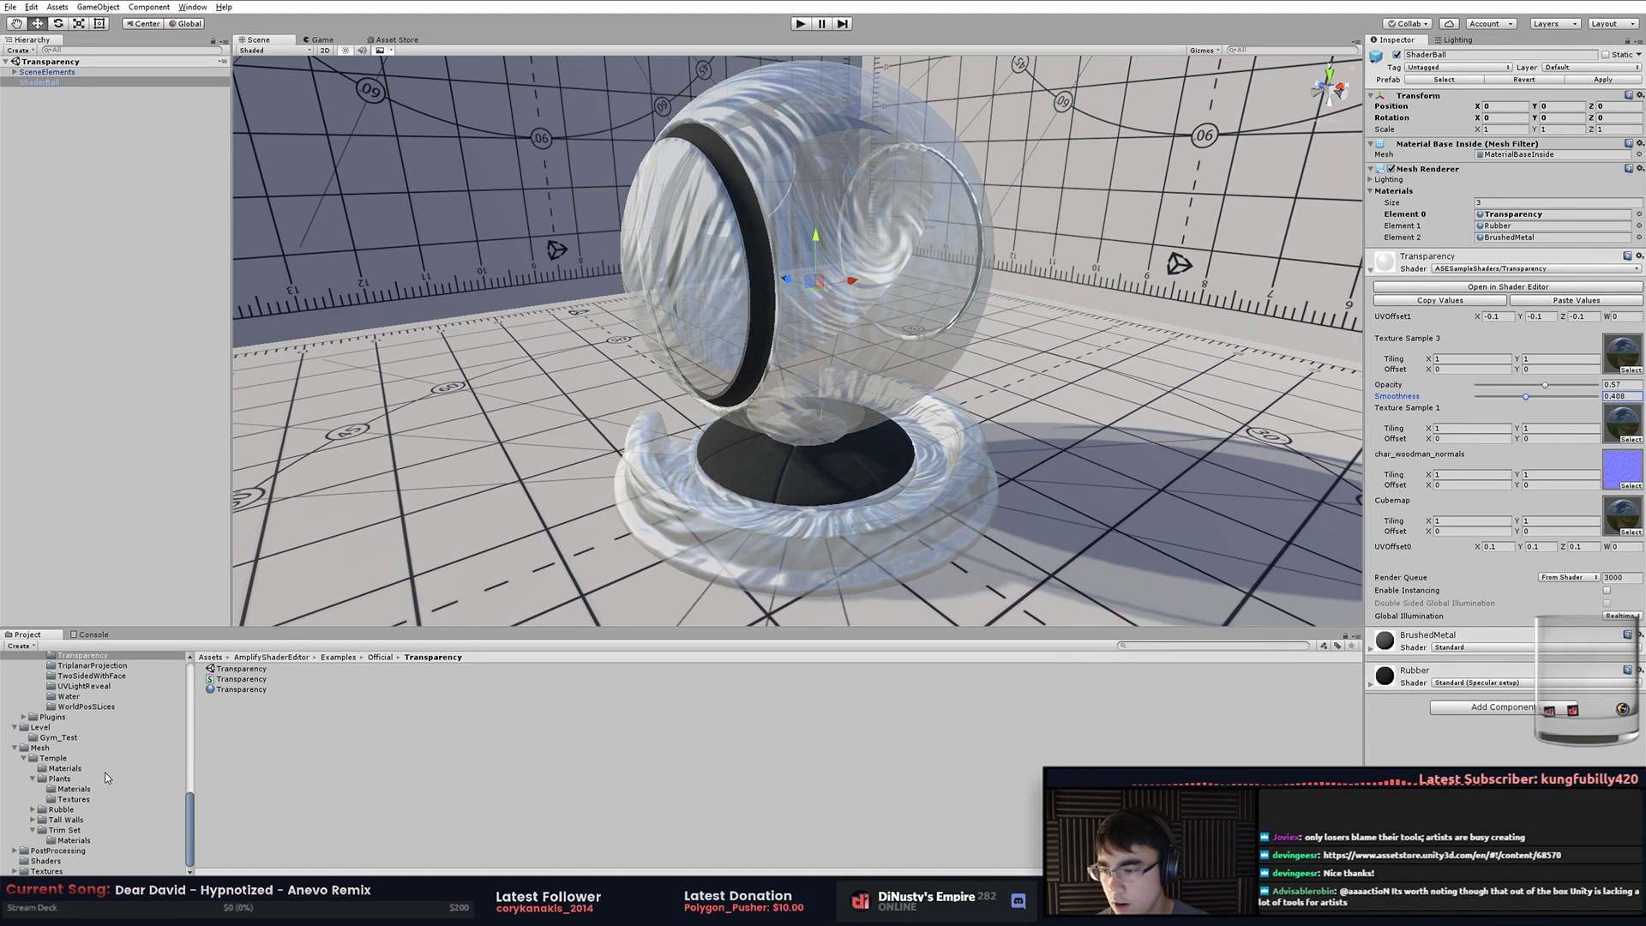
click(57, 738)
click(250, 739)
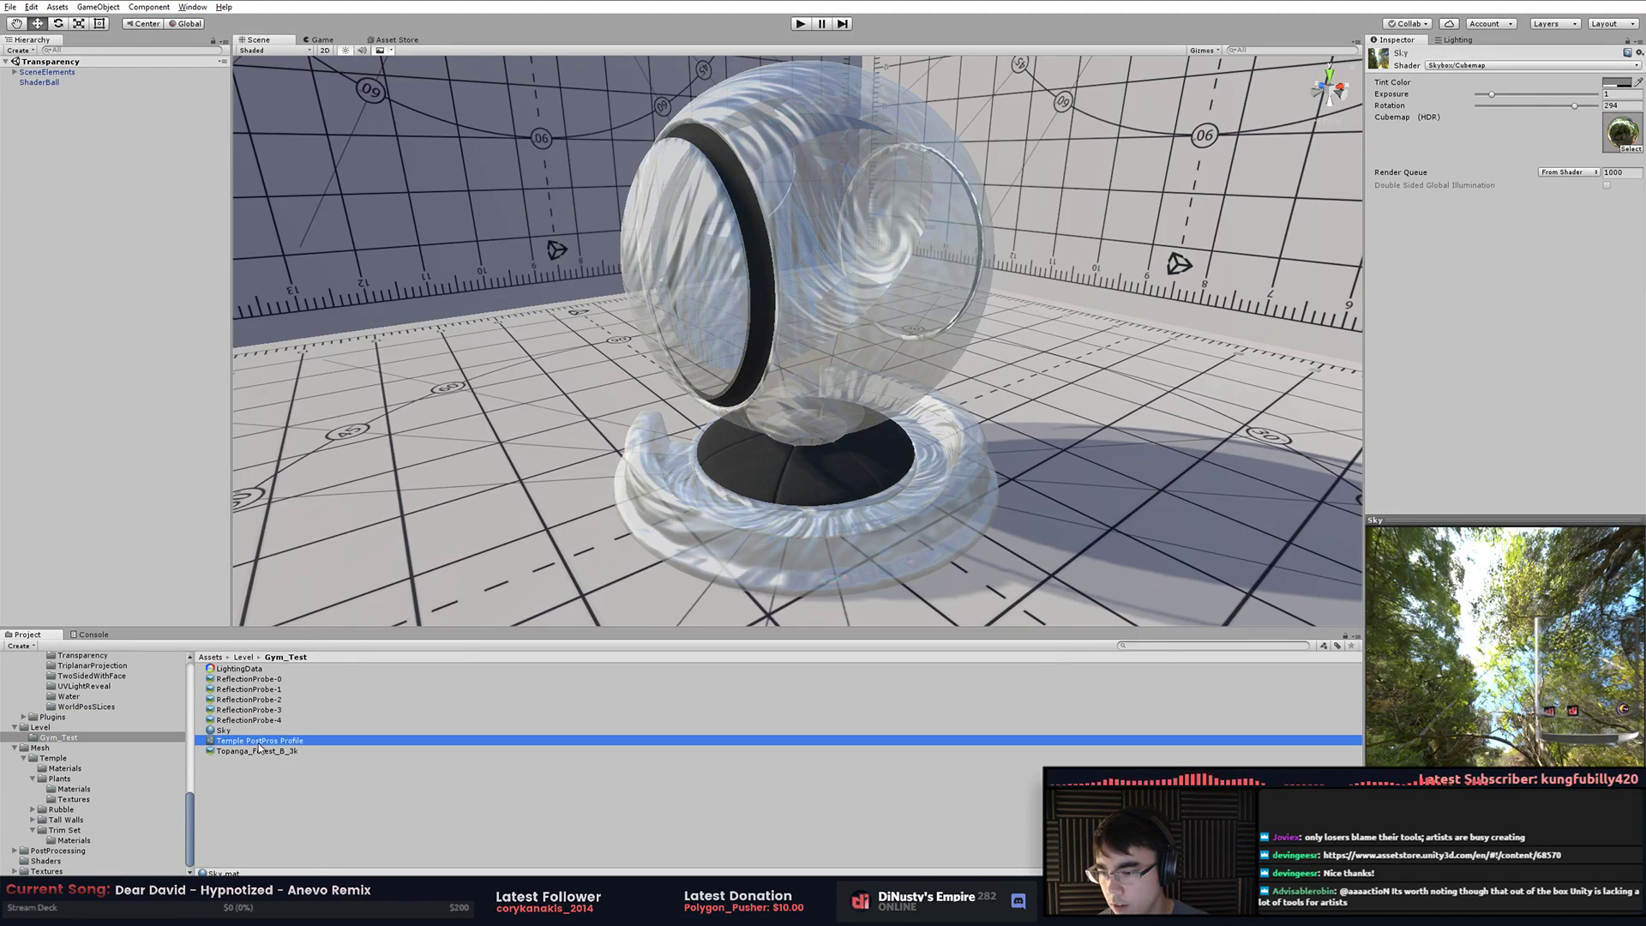
click(77, 727)
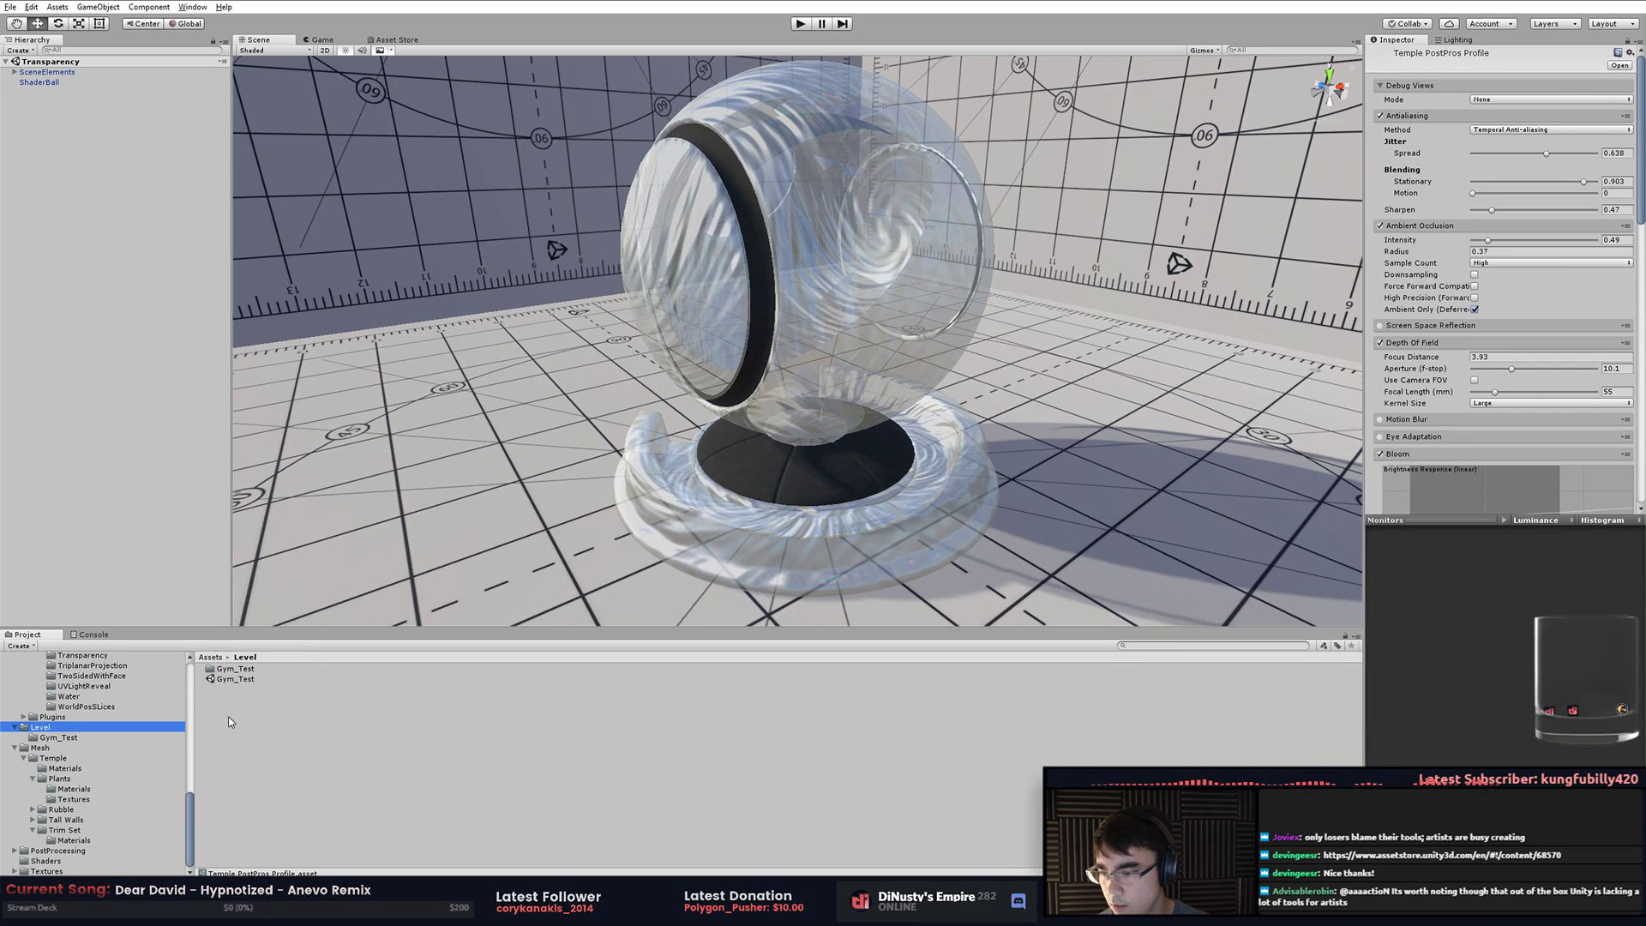
double_click(245, 677)
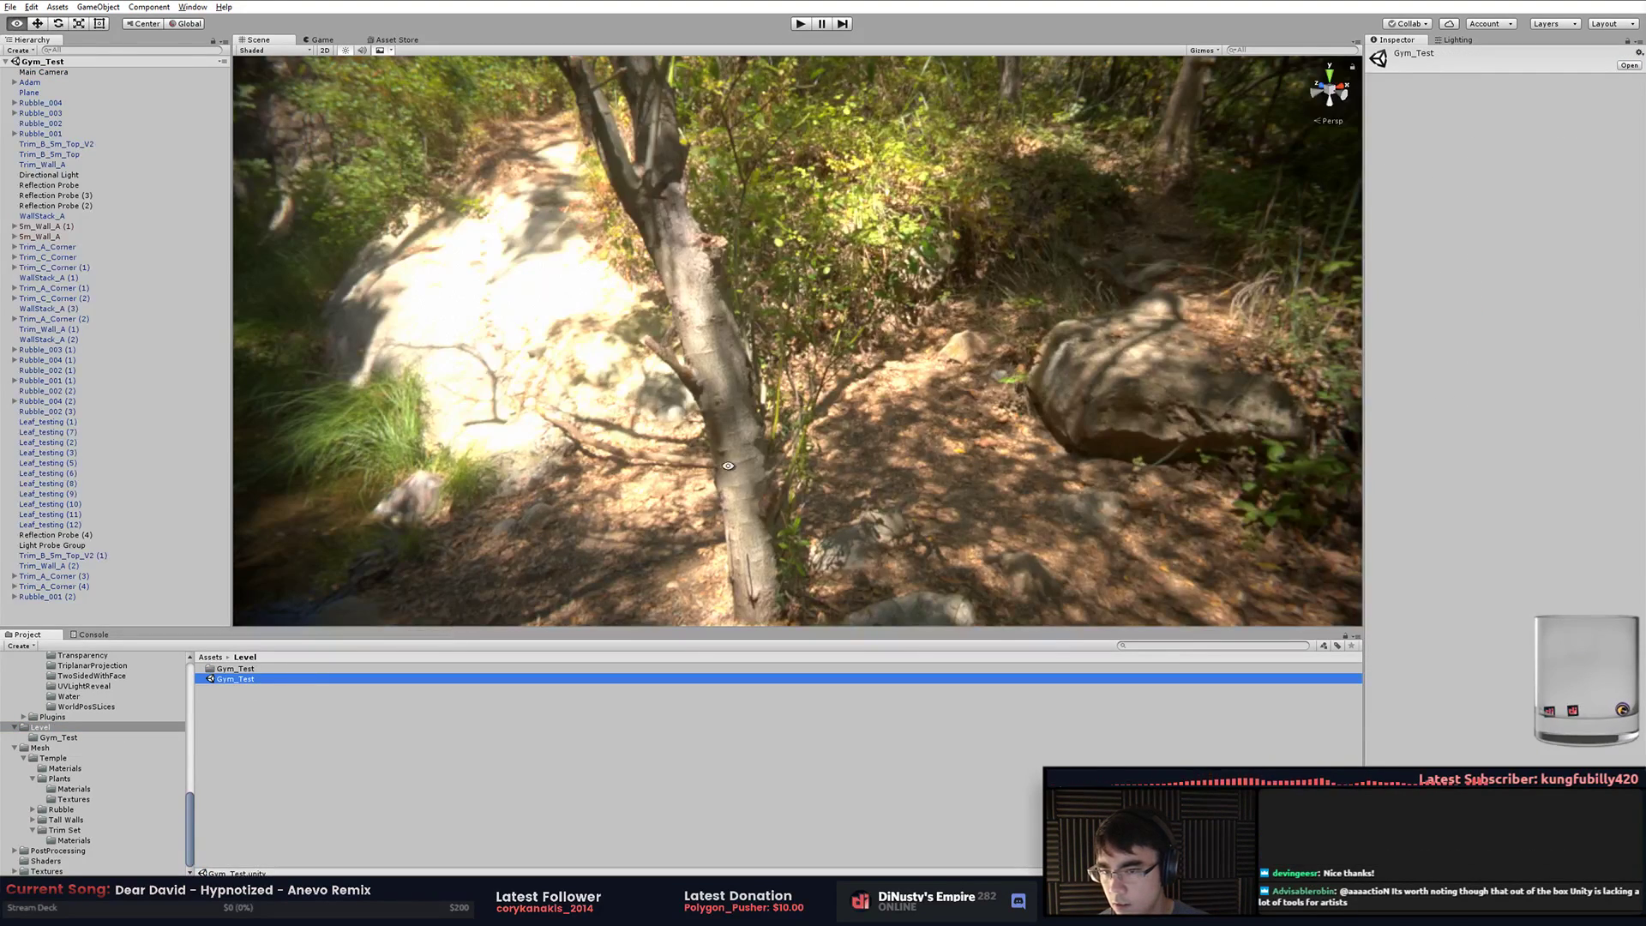
Examine the temple environment from the outer walls to the rubble in front of the robot figure
alt+drag(635, 478, 163, 467)
click(532, 338)
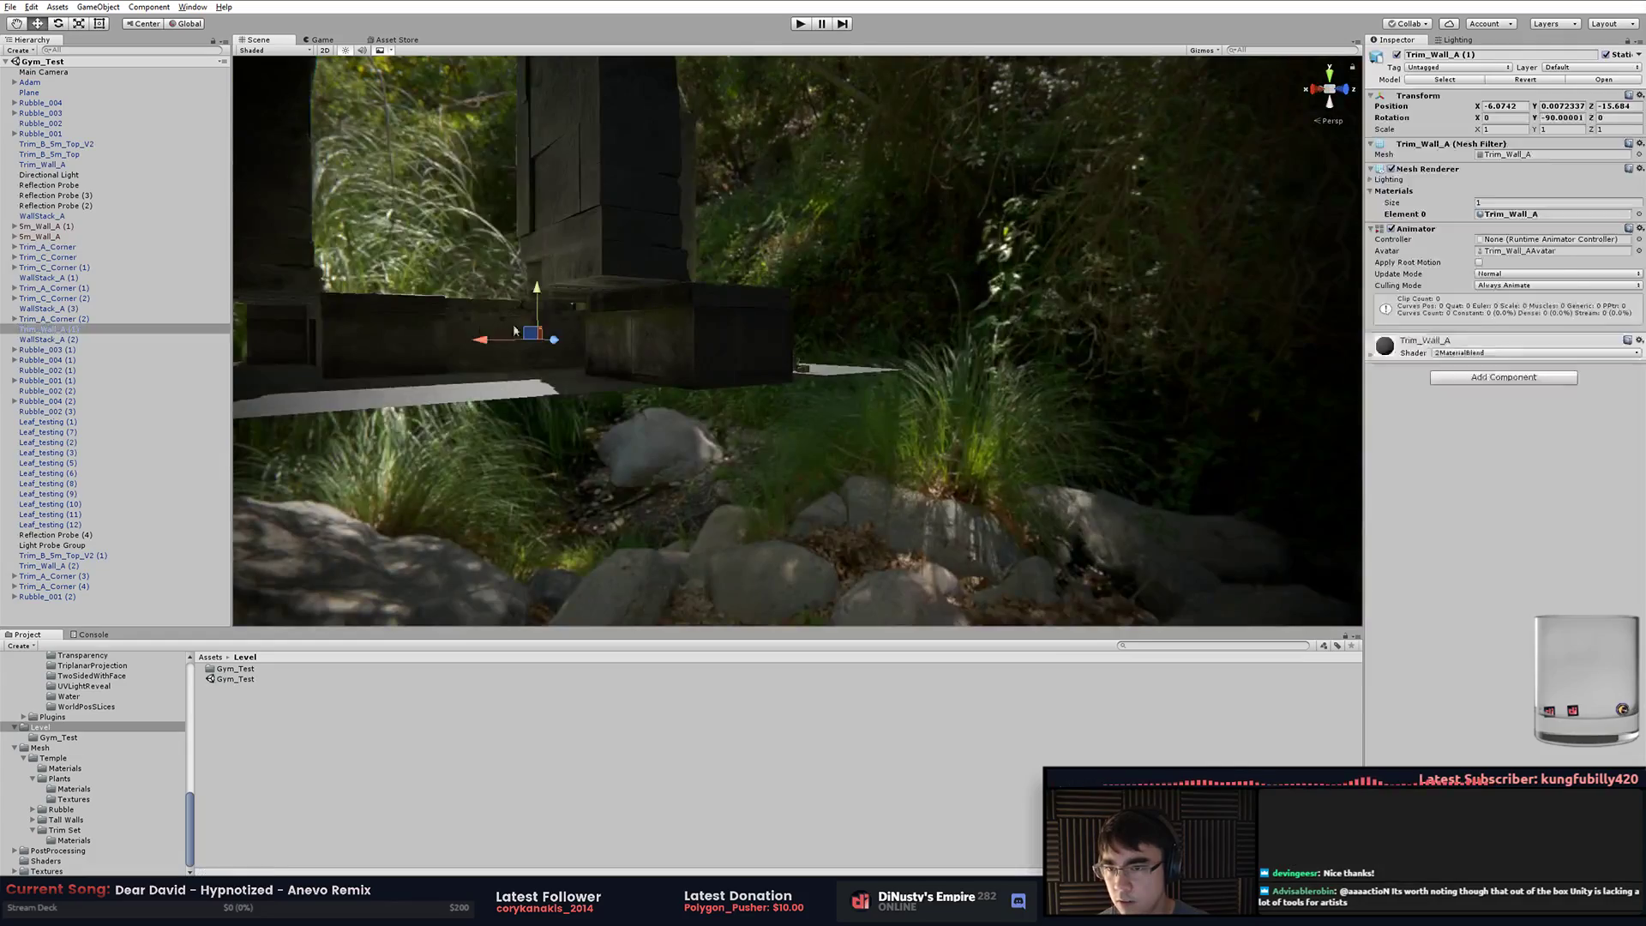
click(772, 342)
alt+drag(774, 343, 1243, 403)
key(f)
alt+middle_drag(1243, 403, 771, 373)
click(794, 296)
right_drag(794, 296, 954, 385)
alt+drag(954, 385, 1123, 378)
click(1188, 319)
alt+drag(1201, 260, 1234, 255)
click(1167, 235)
Apply the Transparency material from the Official examples to the Rubble_001 (1) stones and select the Rubble mesh
click(83, 707)
scroll(91, 701, up, 3)
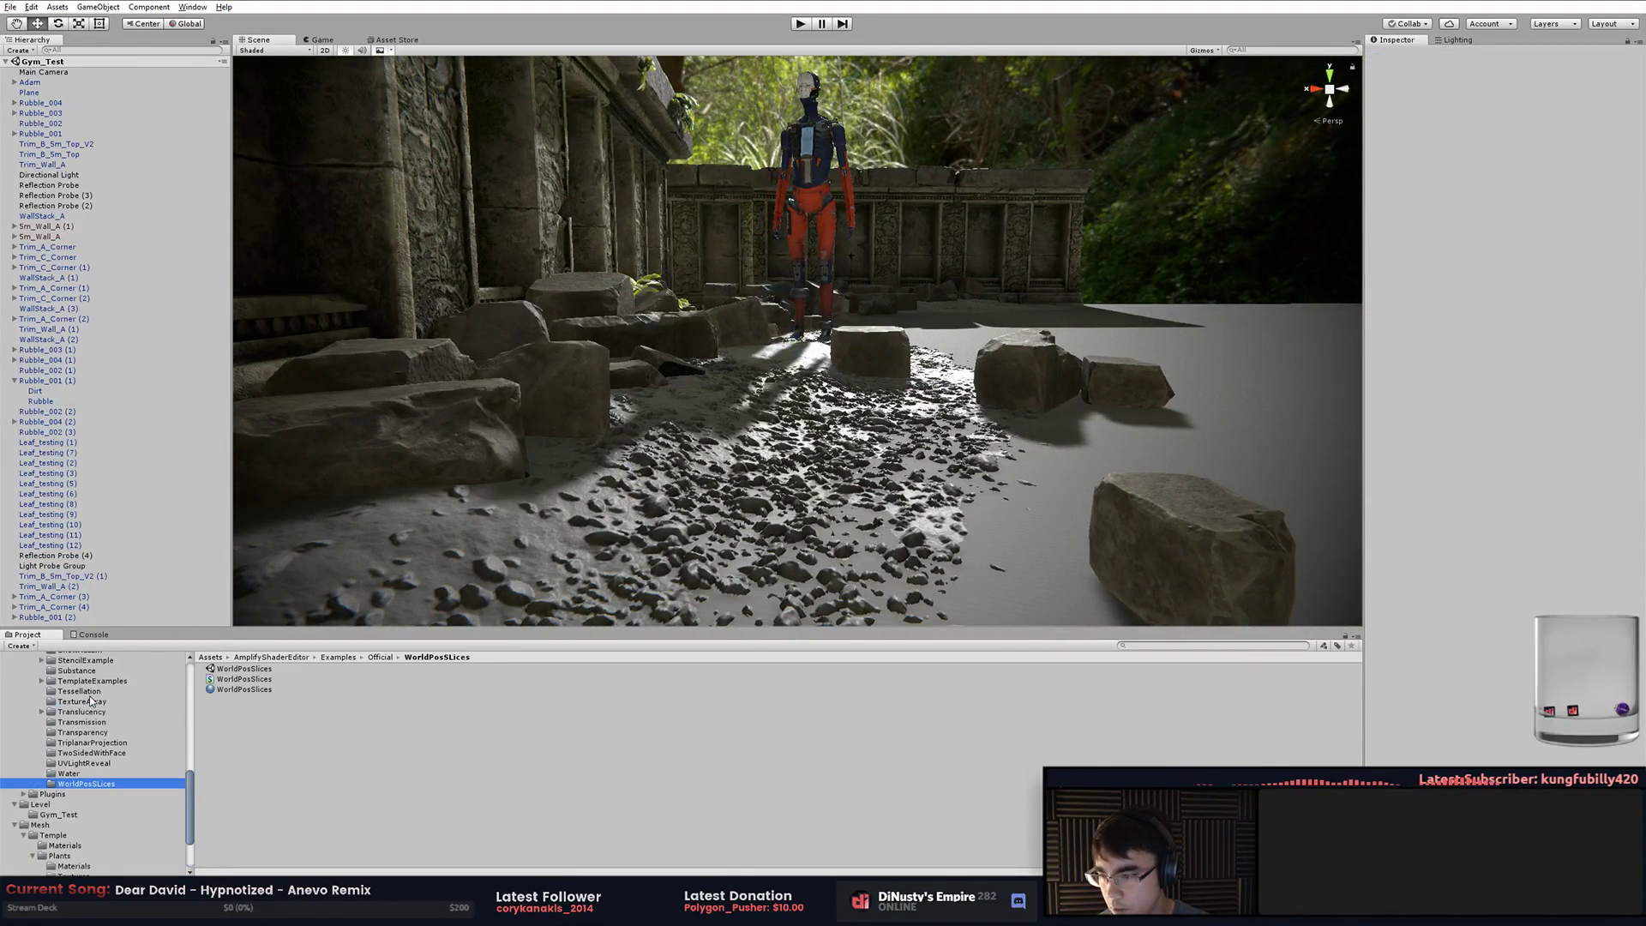
click(86, 721)
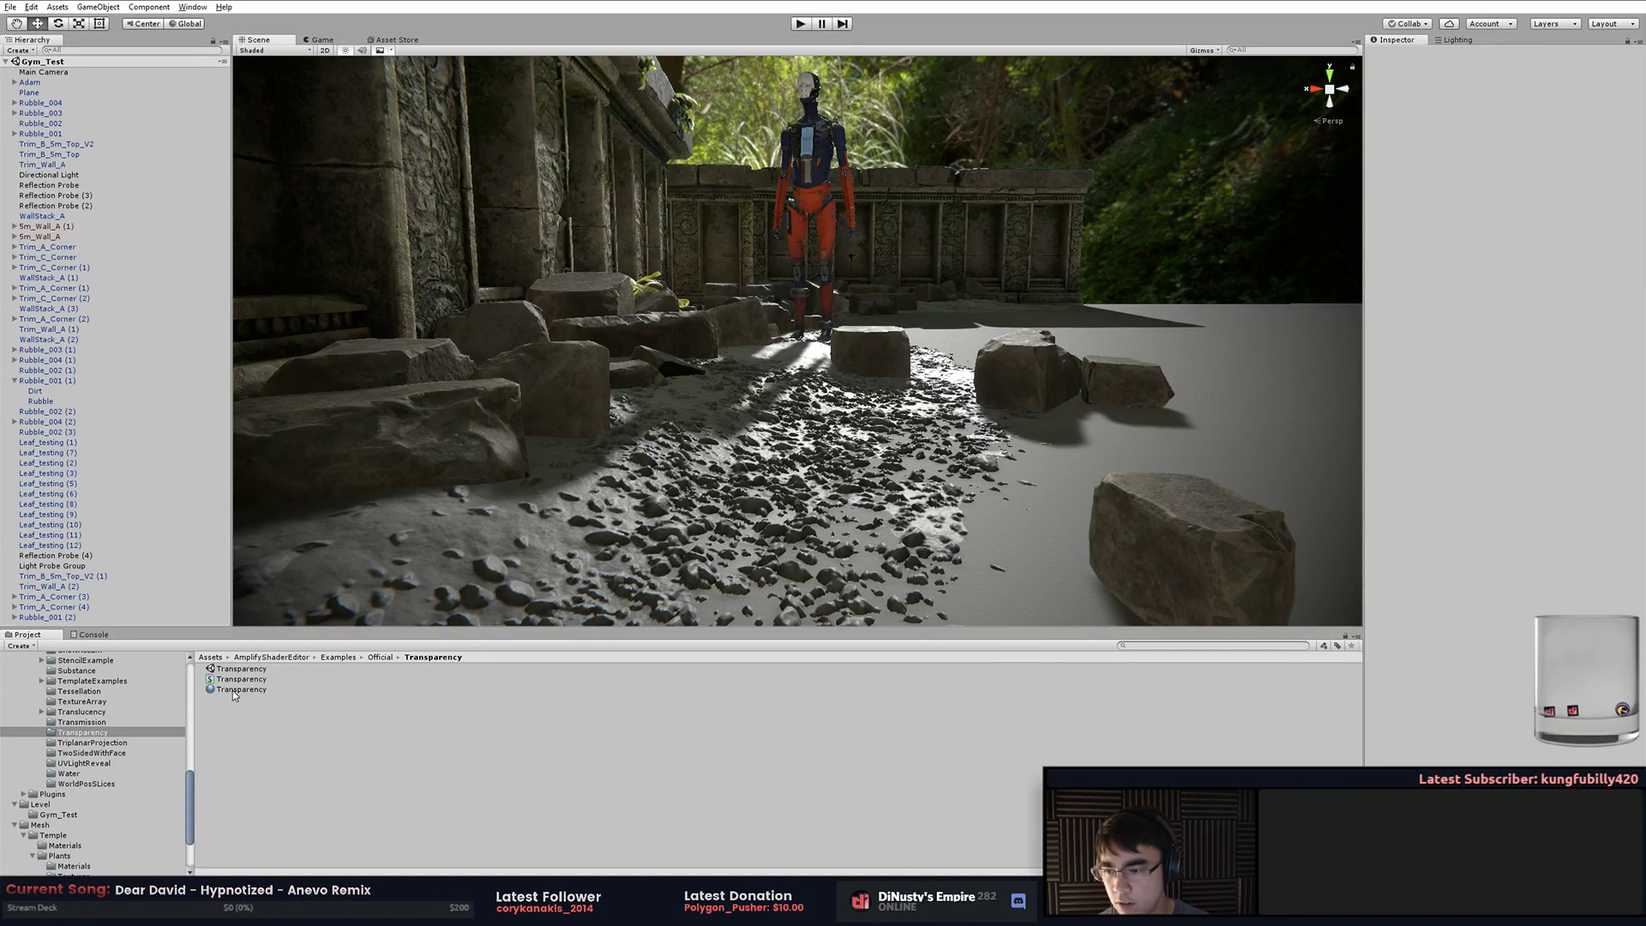
drag(233, 691, 549, 394)
right_drag(548, 394, 1001, 453)
click(794, 386)
click(793, 386)
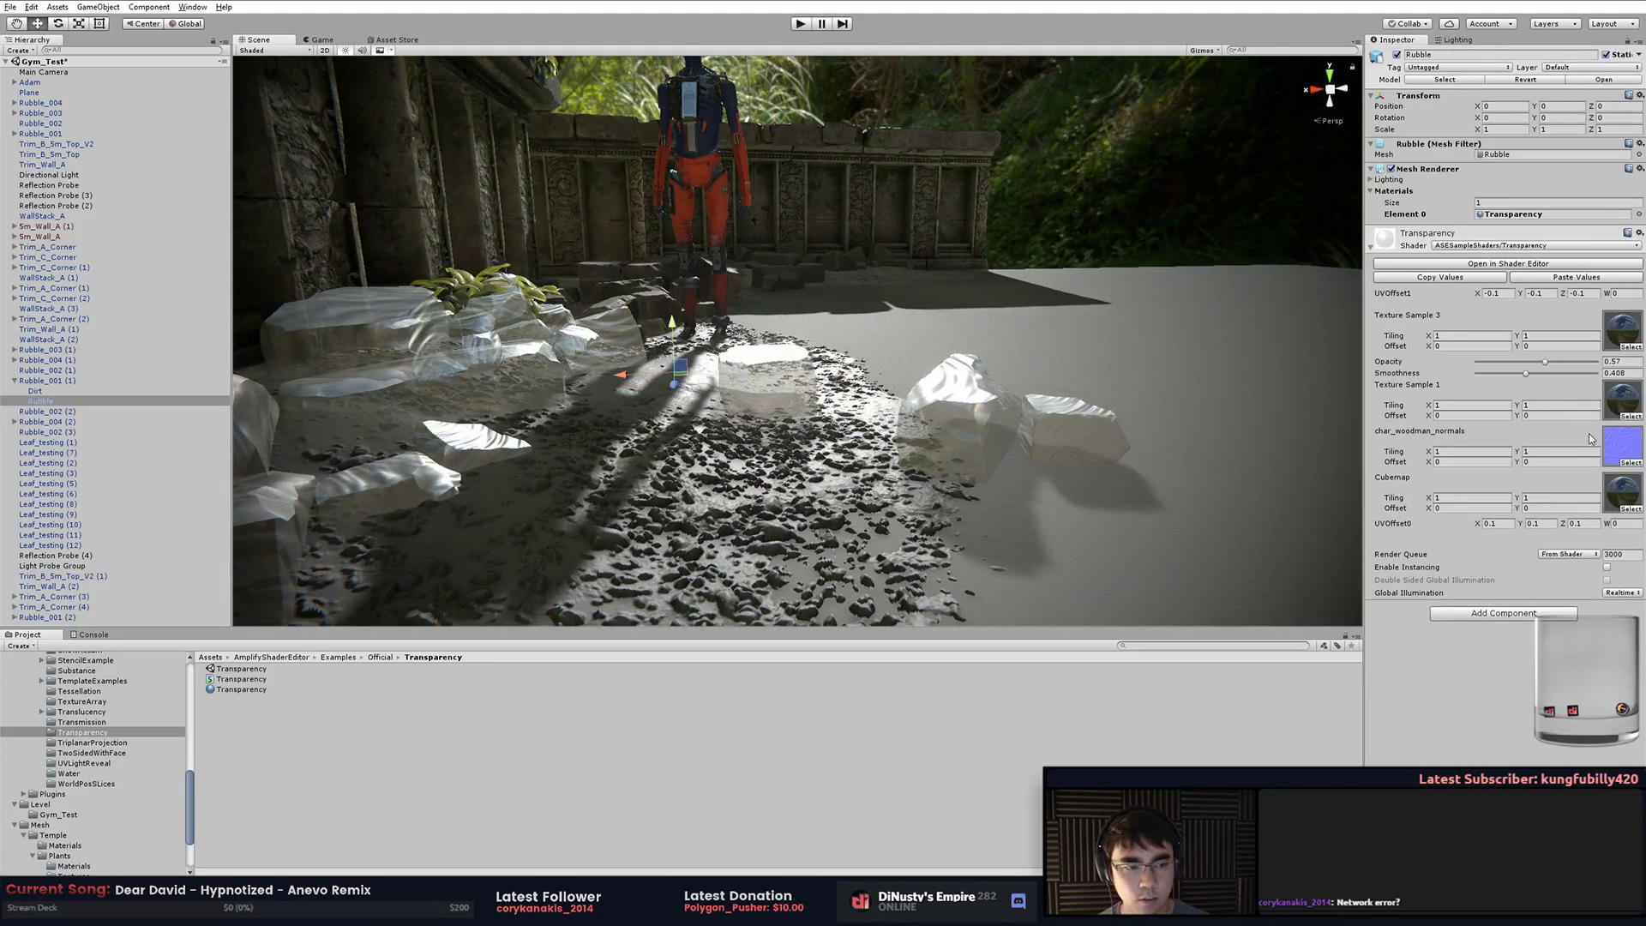
Search the textures for "rubb" and assign Rubble_N as the Transparency material's char_woodman_normals map
click(1630, 462)
text(rubb)
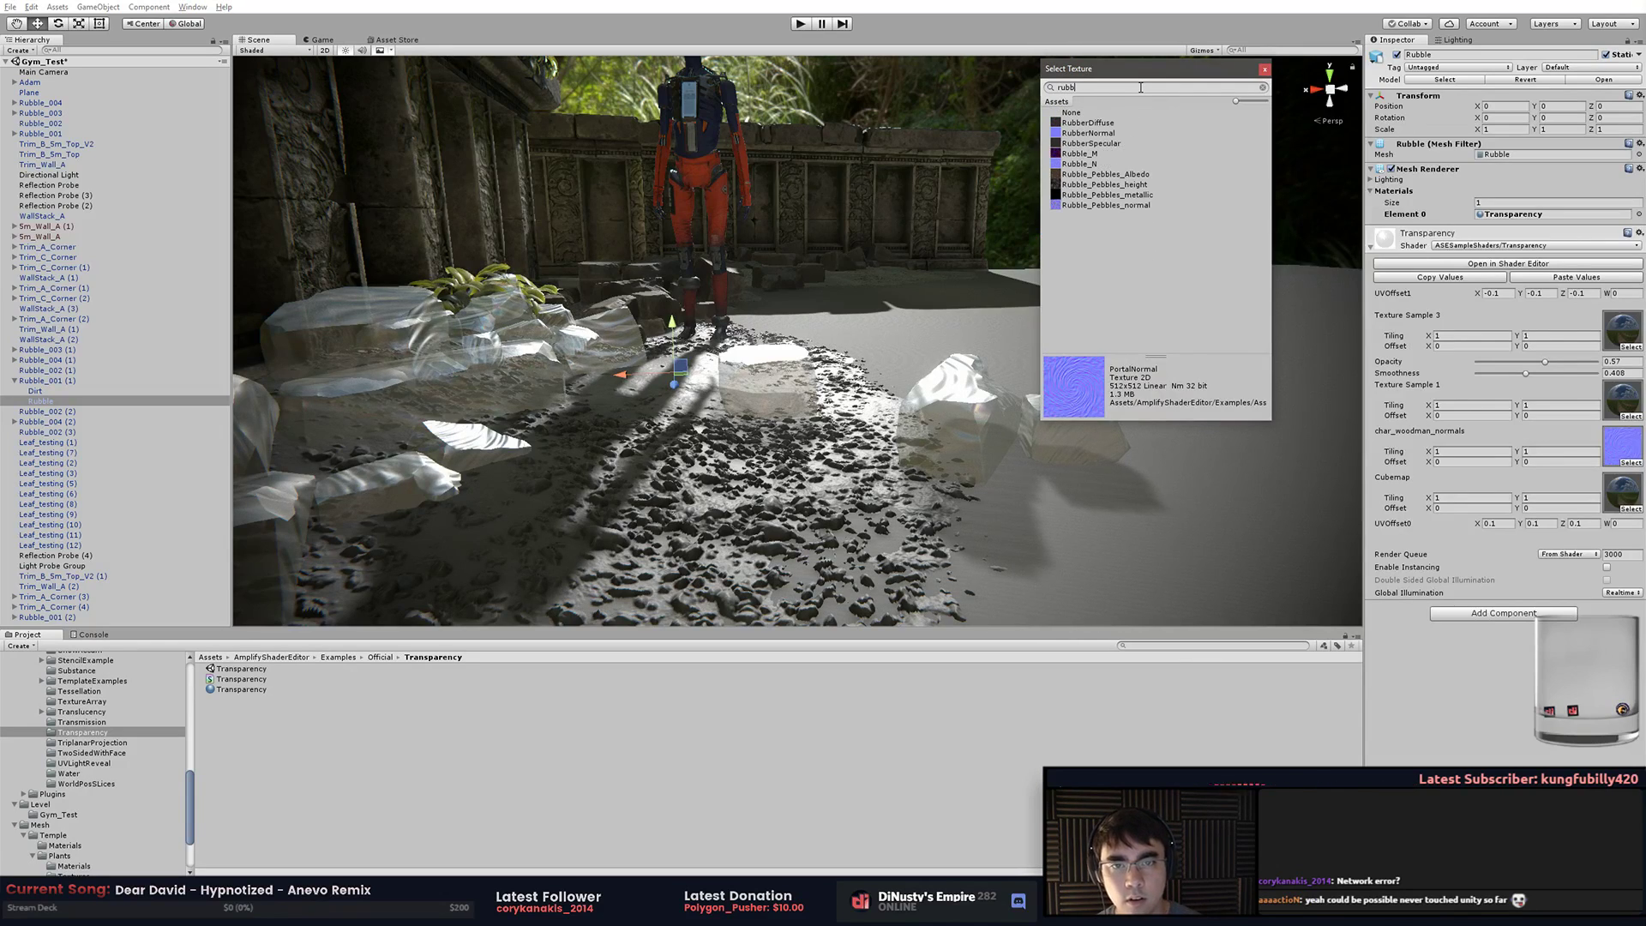
click(1114, 133)
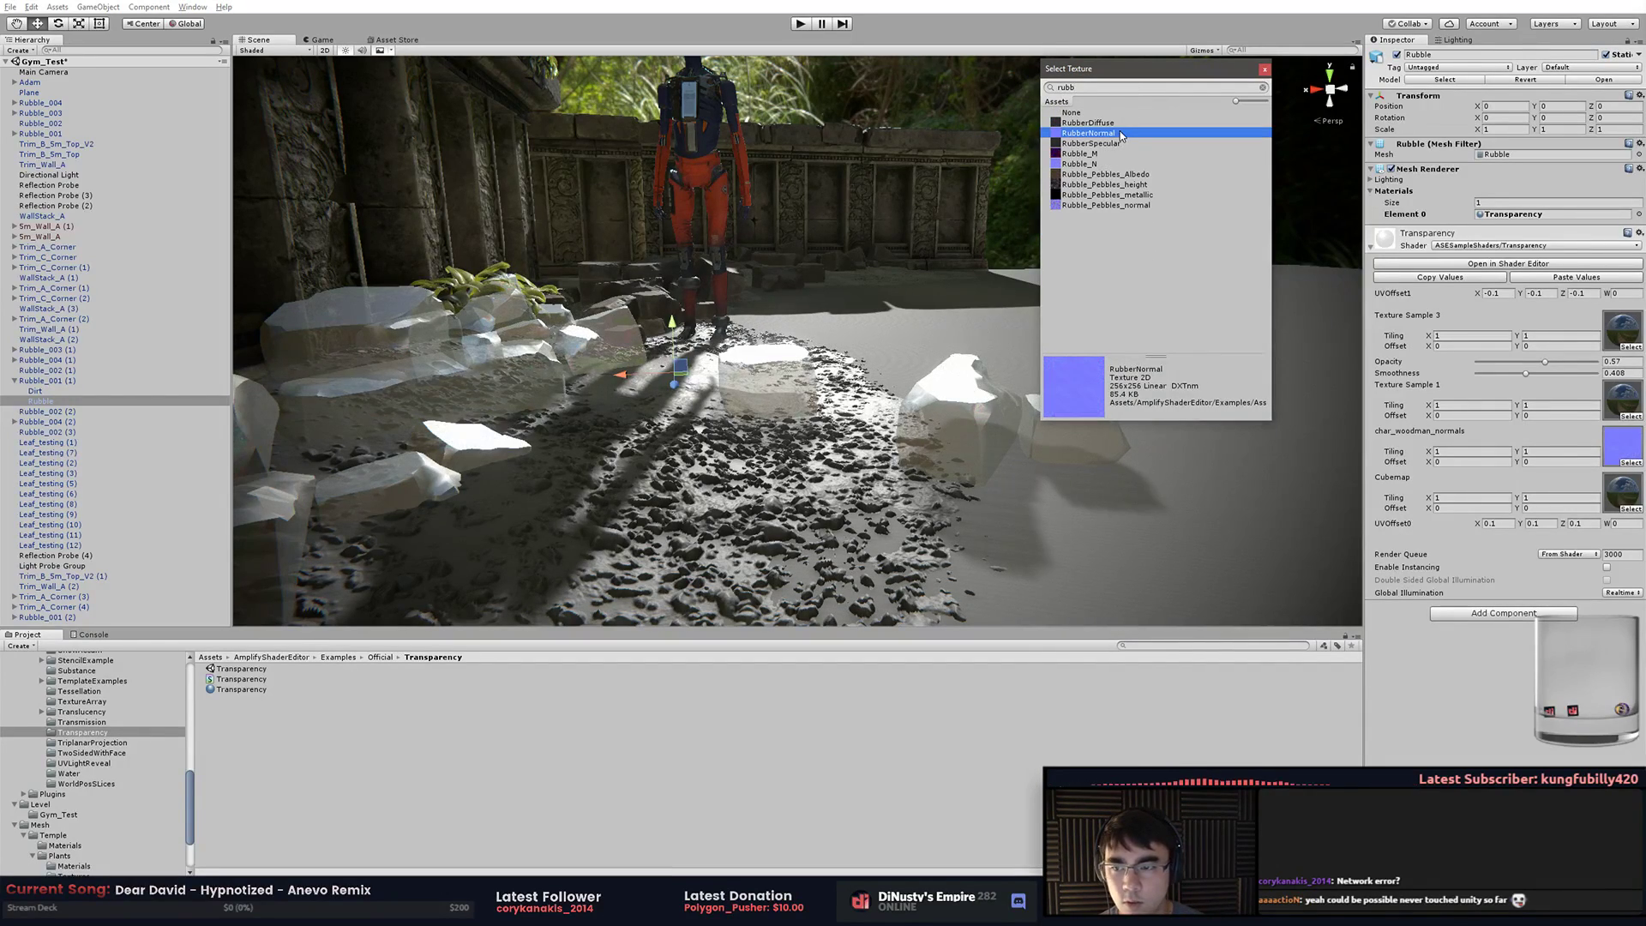
click(1106, 164)
click(1016, 377)
alt+drag(1016, 386, 916, 414)
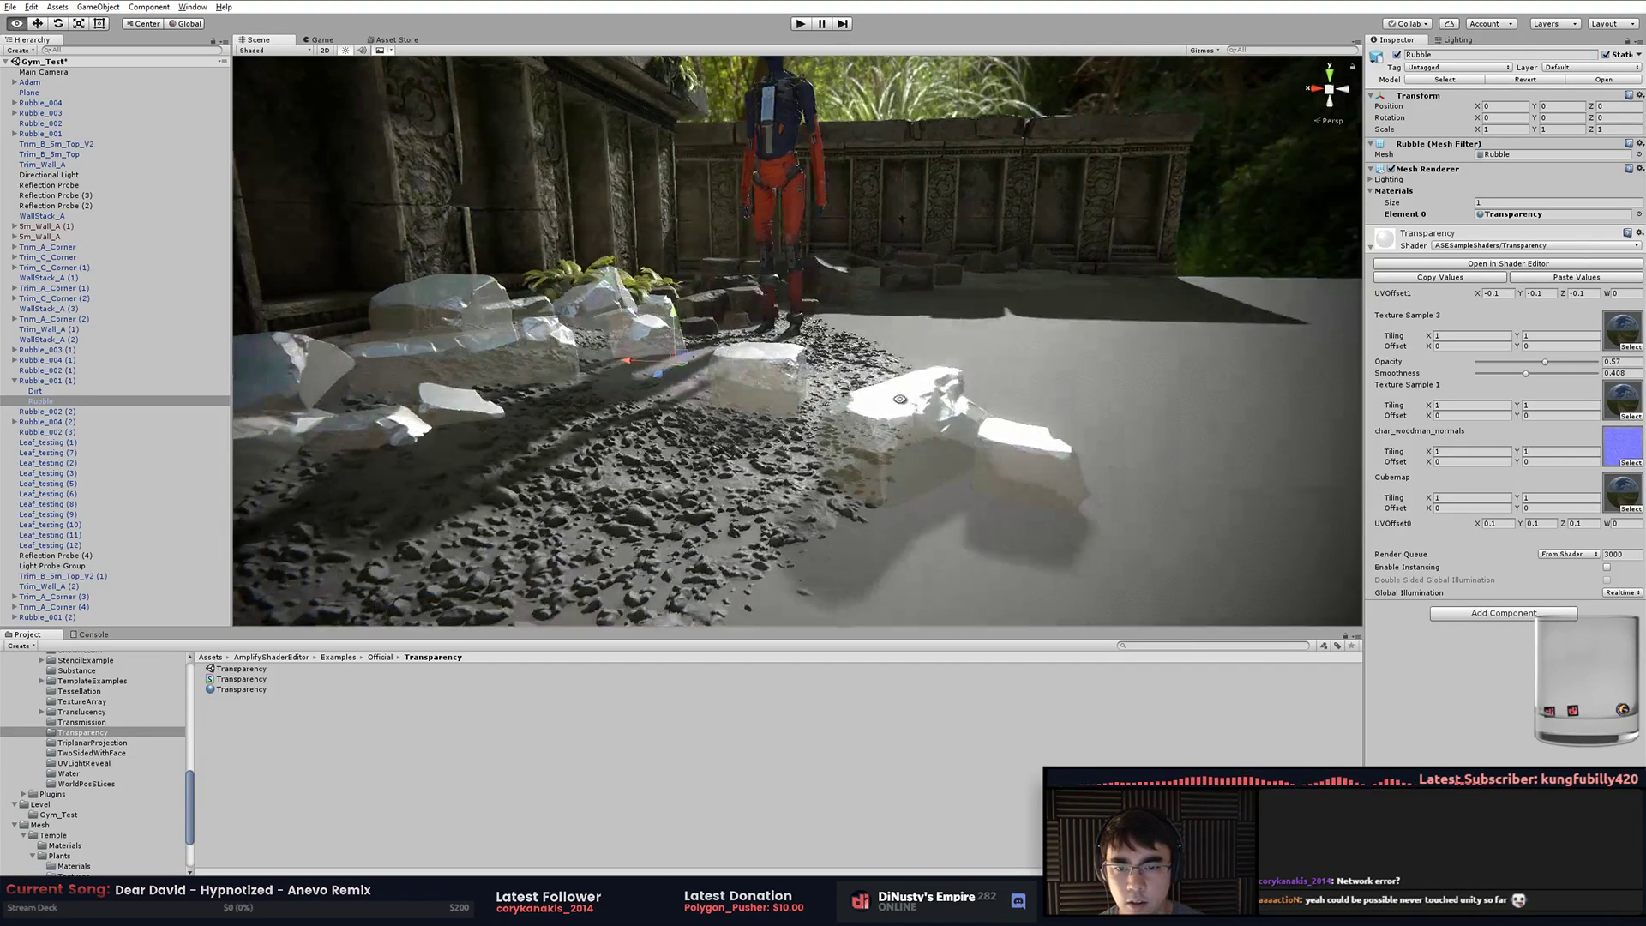
Set the rubble's Transparency material to opacity 0.704 and smoothness 0.629, and inspect the stones up close
right_drag(918, 413, 929, 440)
click(928, 440)
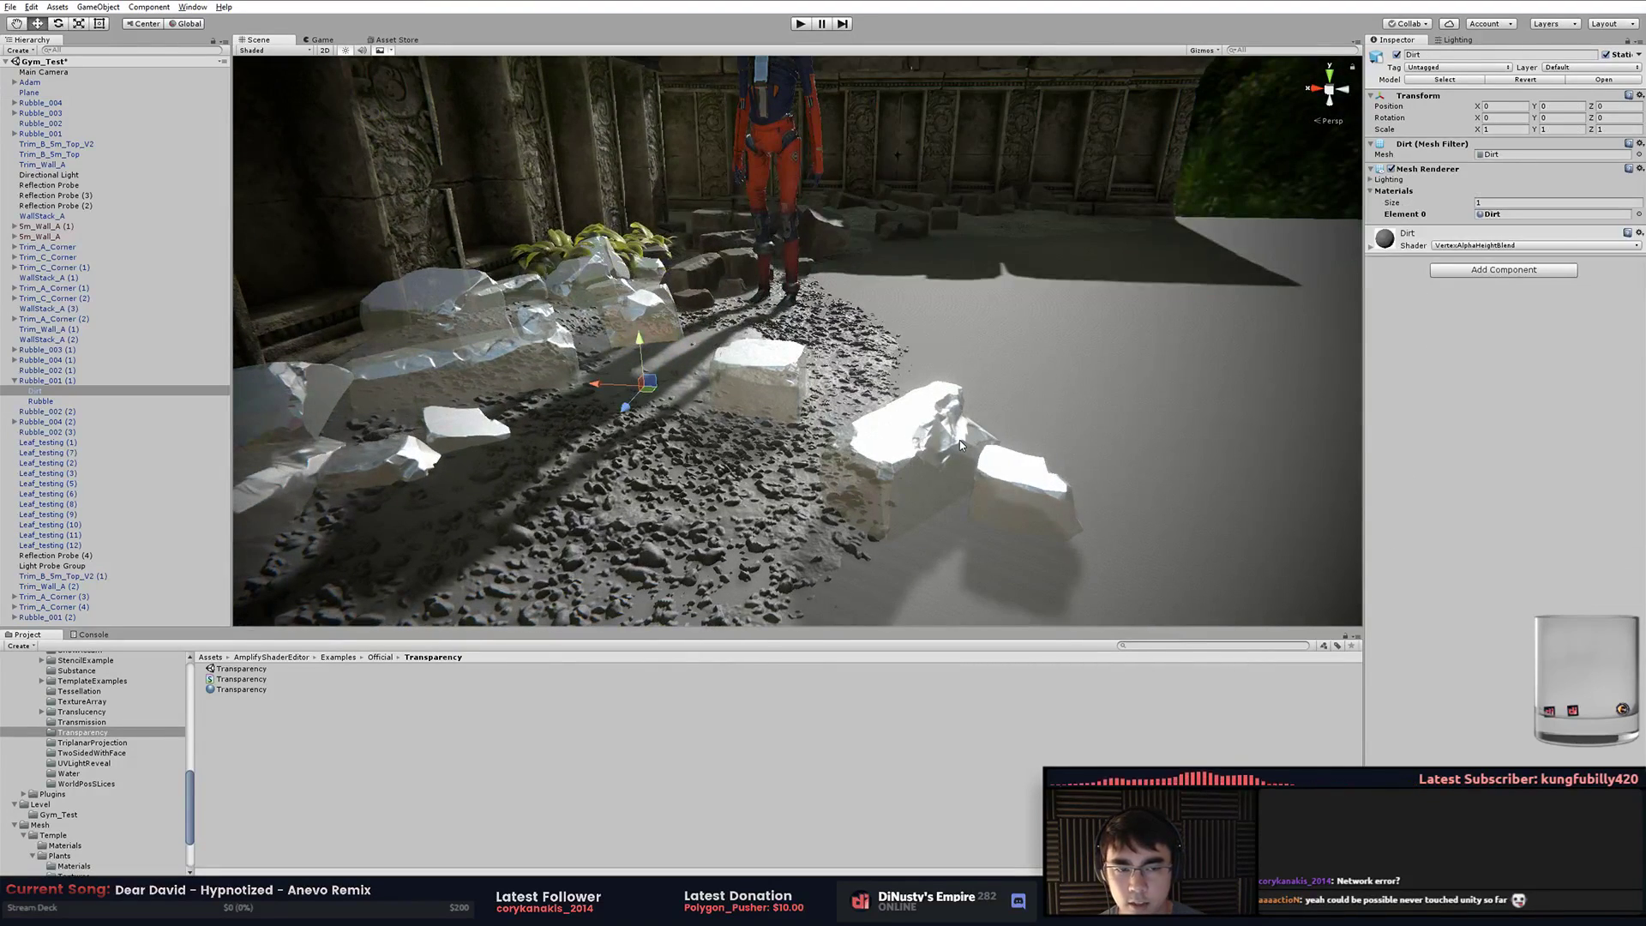
click(909, 426)
right_drag(1200, 306, 1123, 294)
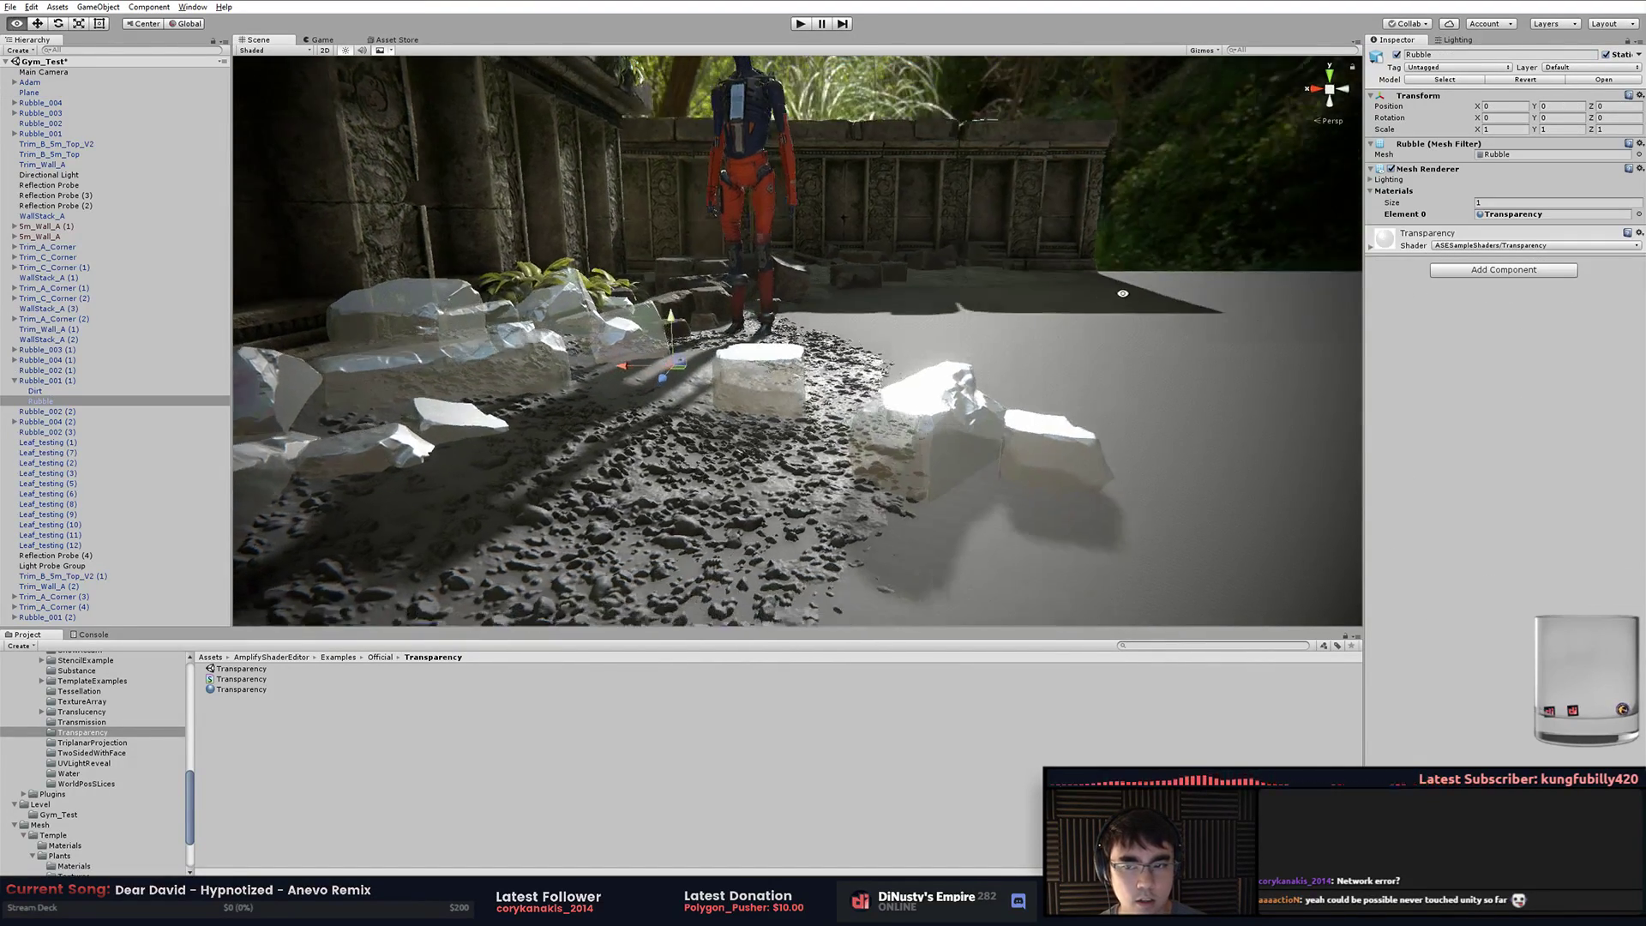
click(1438, 241)
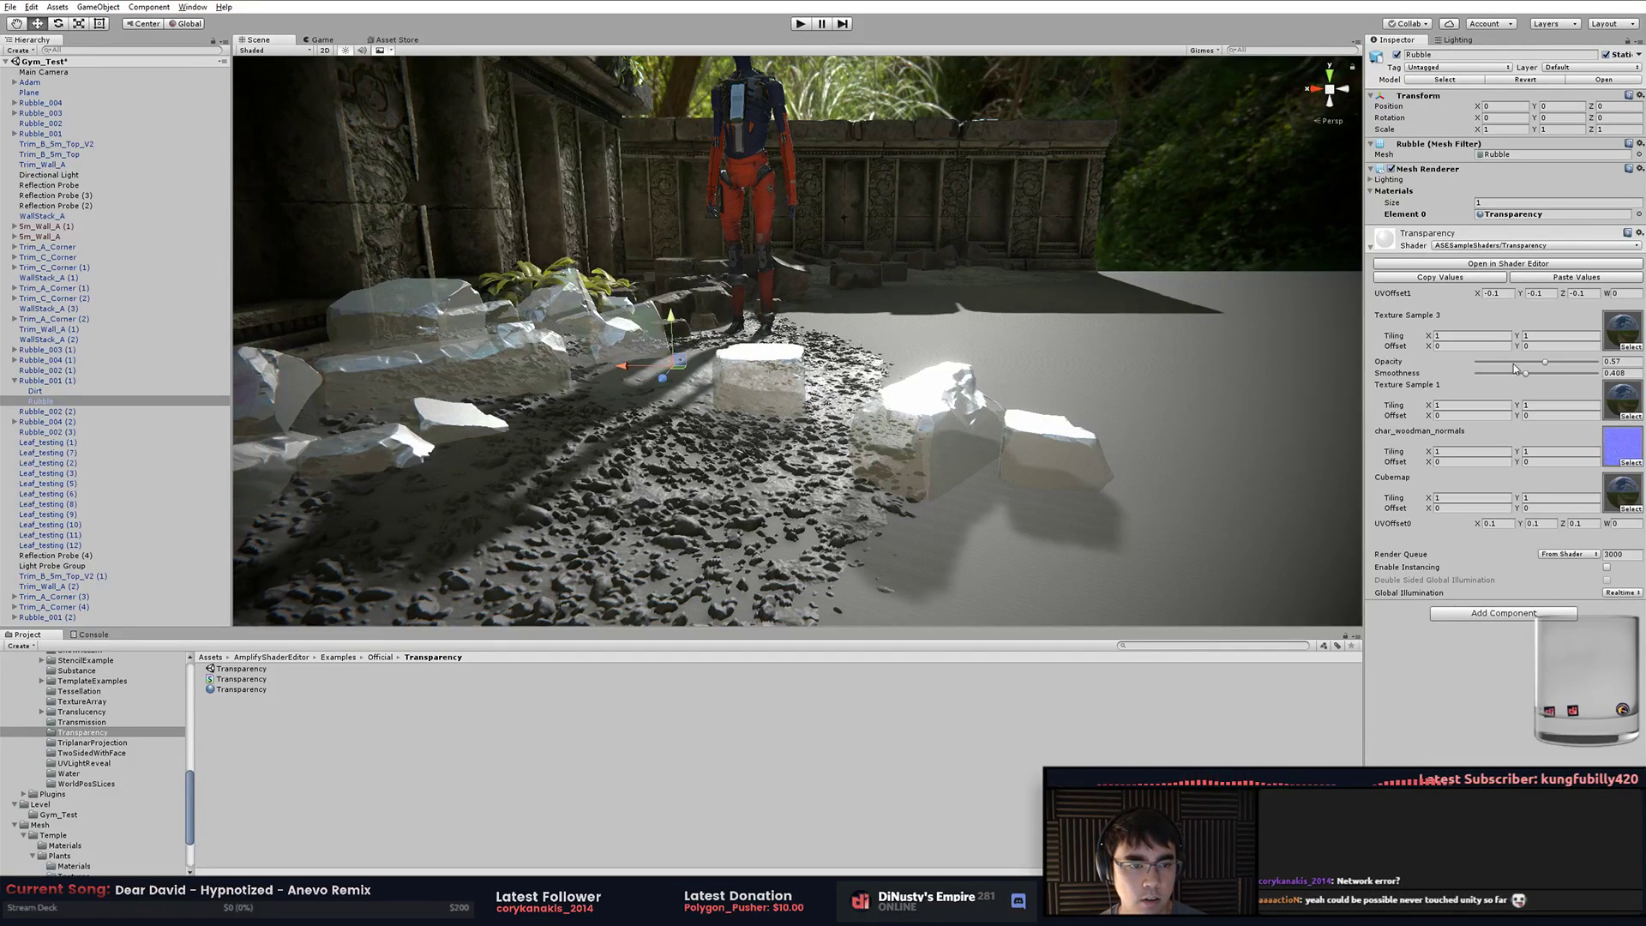
mouse_move(1548, 368)
mouse_down()
mouse_move(1524, 365)
mouse_move(1556, 365)
mouse_move(1531, 388)
mouse_move(1548, 391)
mouse_up()
alt+drag(1132, 347, 1226, 403)
right_drag(1225, 403, 1094, 332)
middle_drag(1094, 331, 1099, 356)
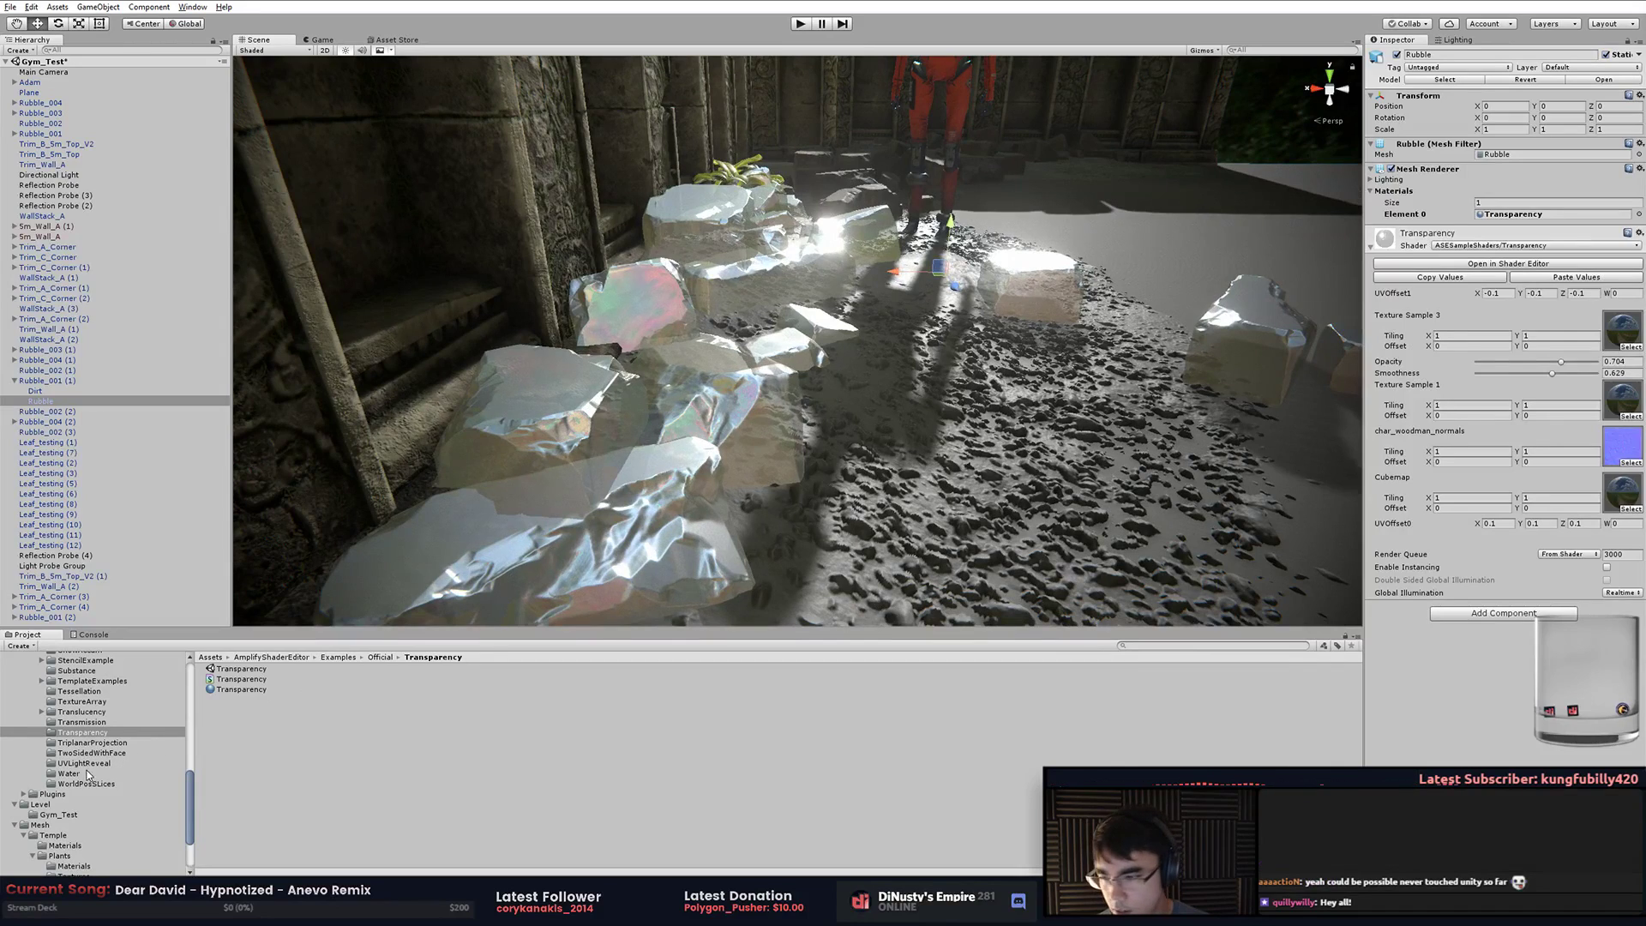
Browse the Official example folders from Transmission to ReflectRefractSoapBubble and apply the ReflectRefractSoapBubble material to the Rubble_001 (1) stones
click(96, 723)
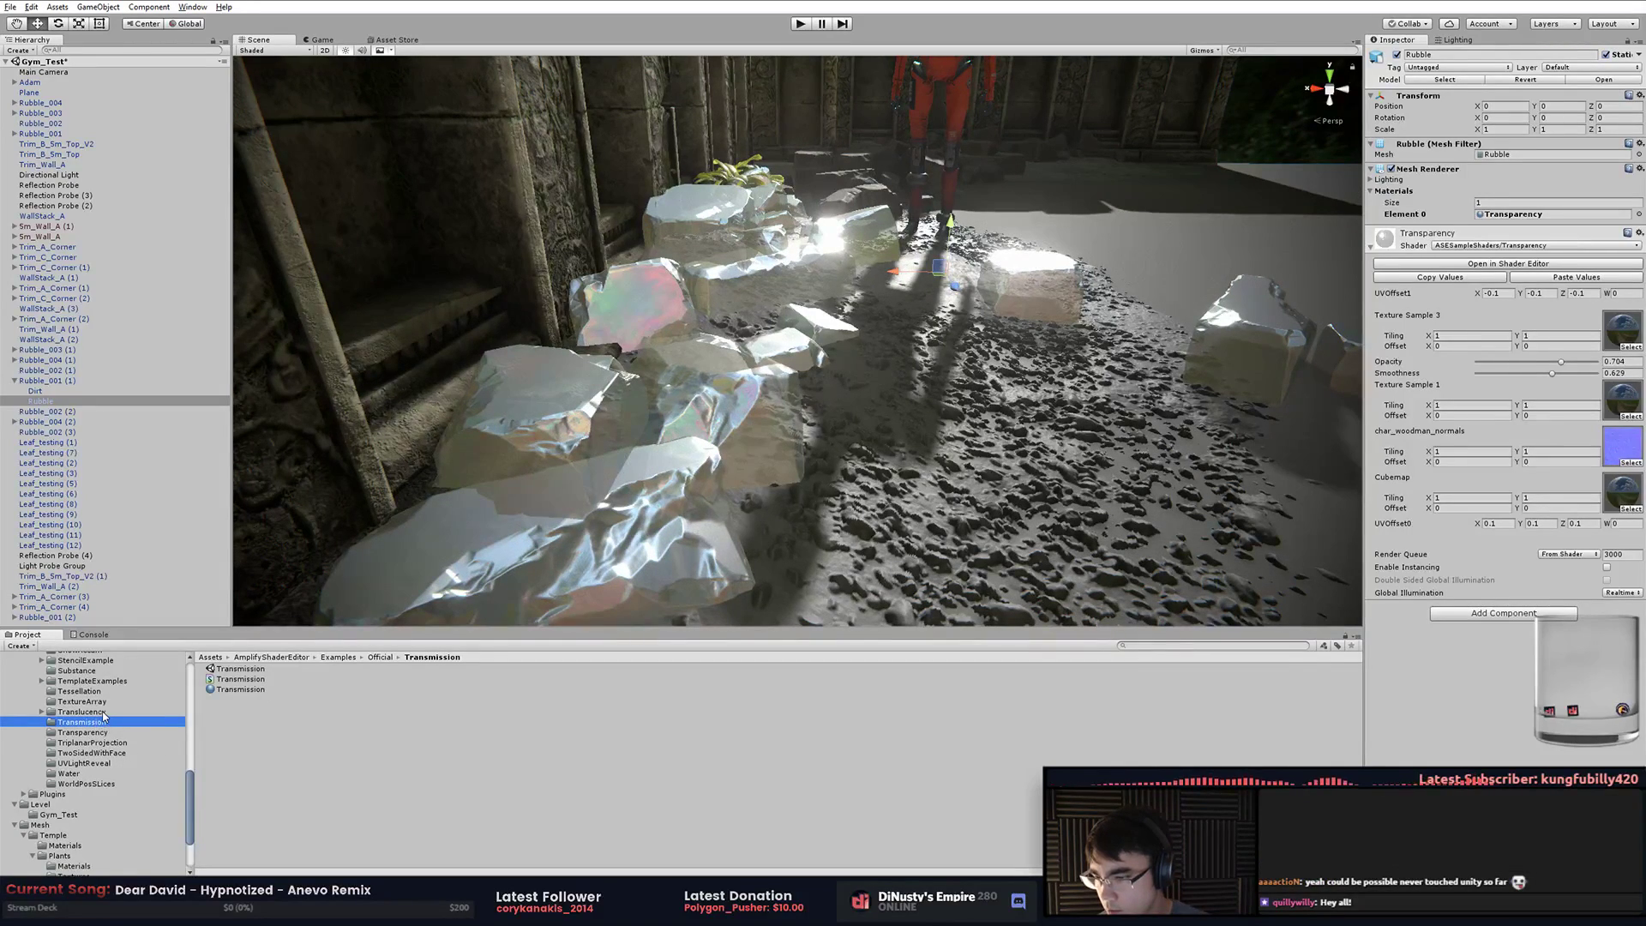
scroll(103, 716, up, 2)
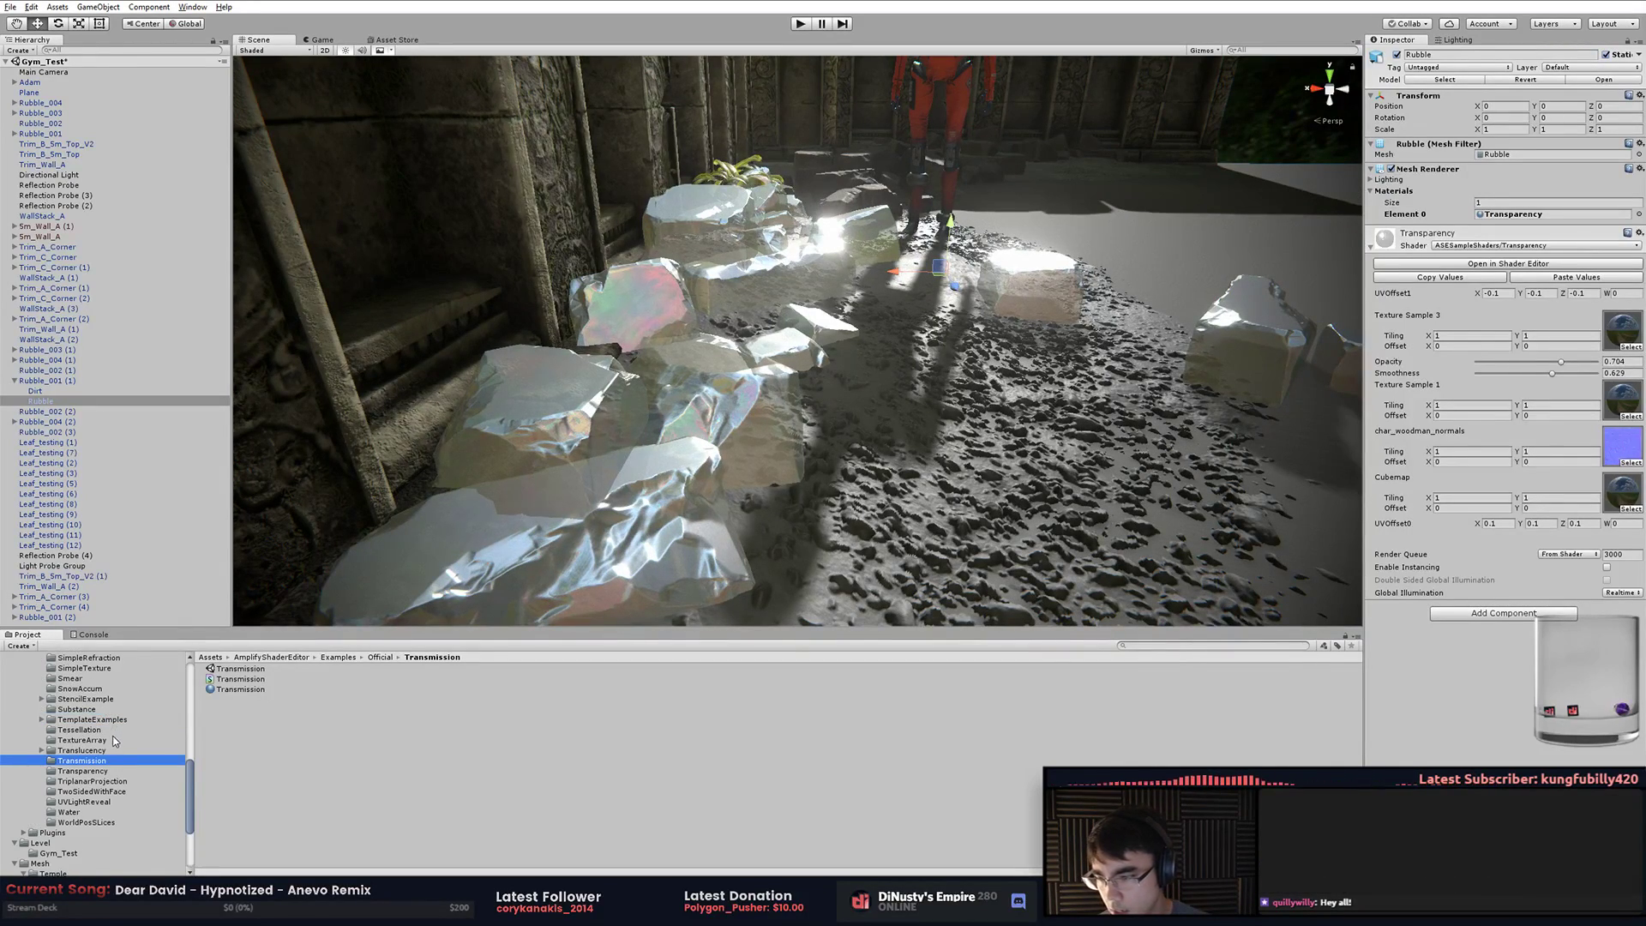
click(108, 750)
scroll(110, 742, up, 2)
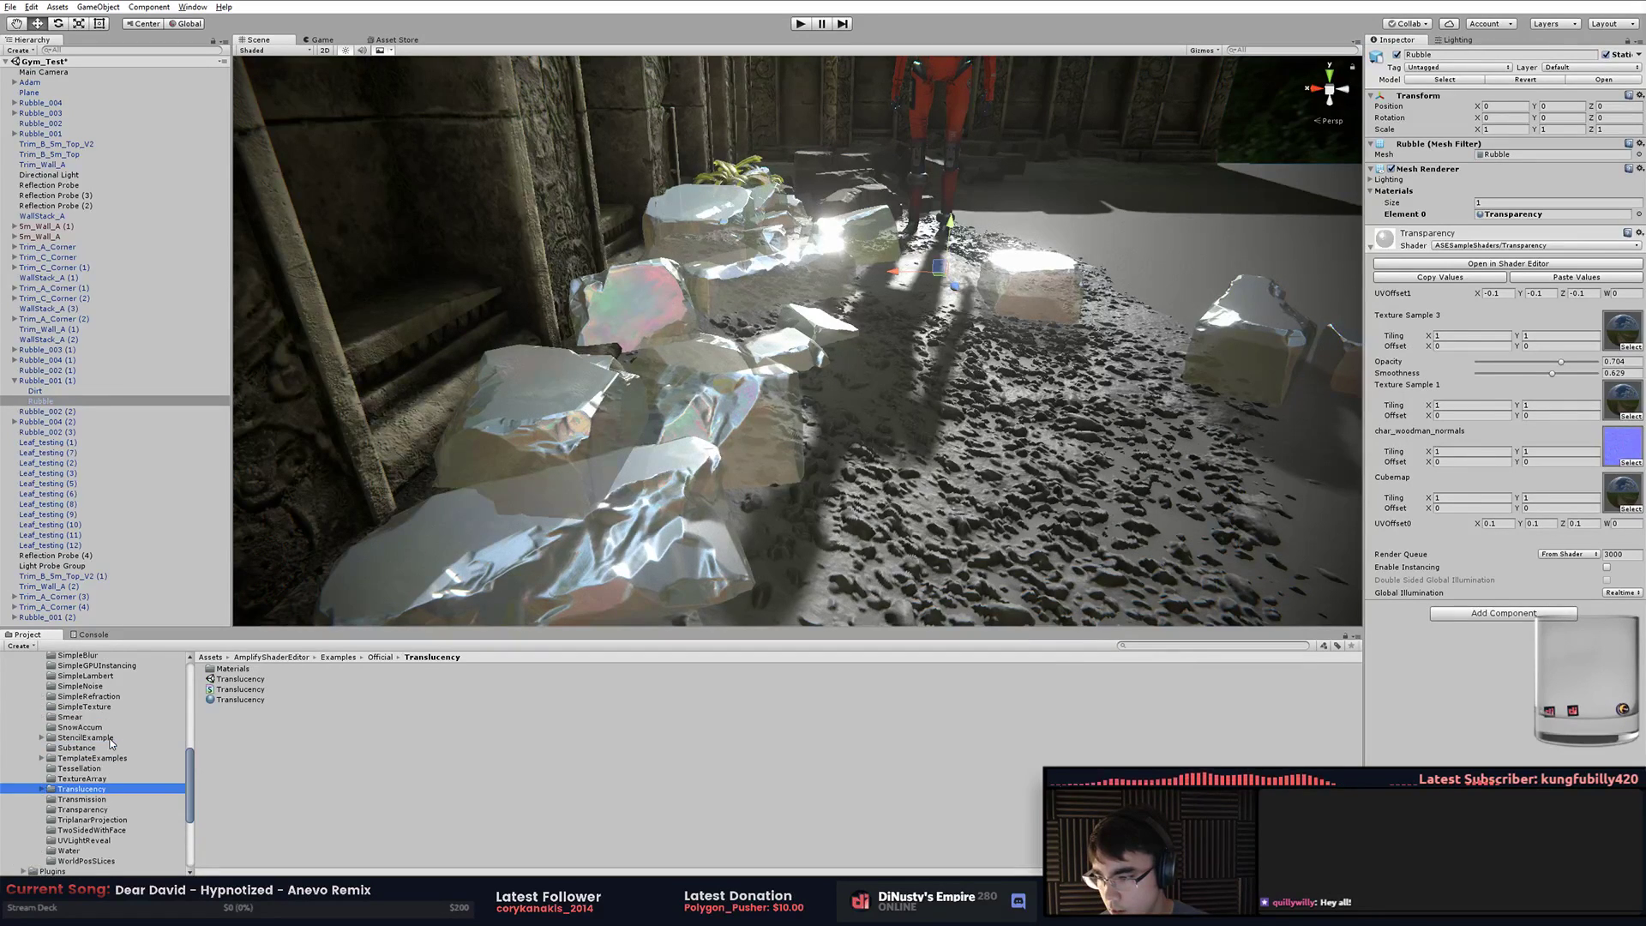
scroll(111, 728, up, 4)
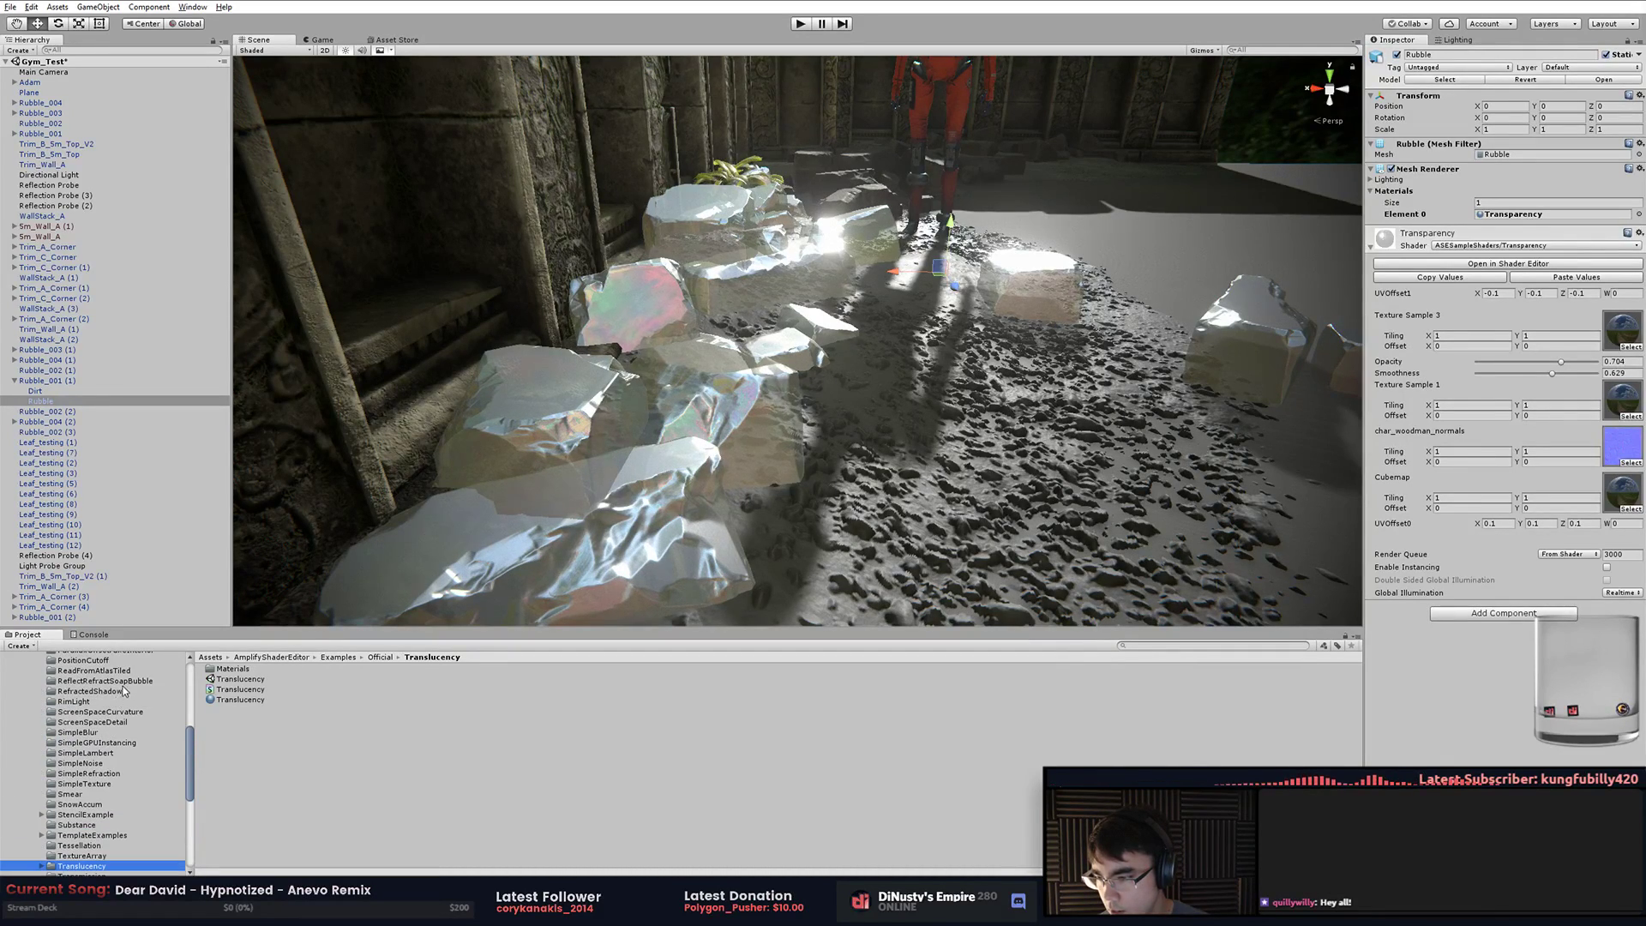
click(124, 691)
click(129, 702)
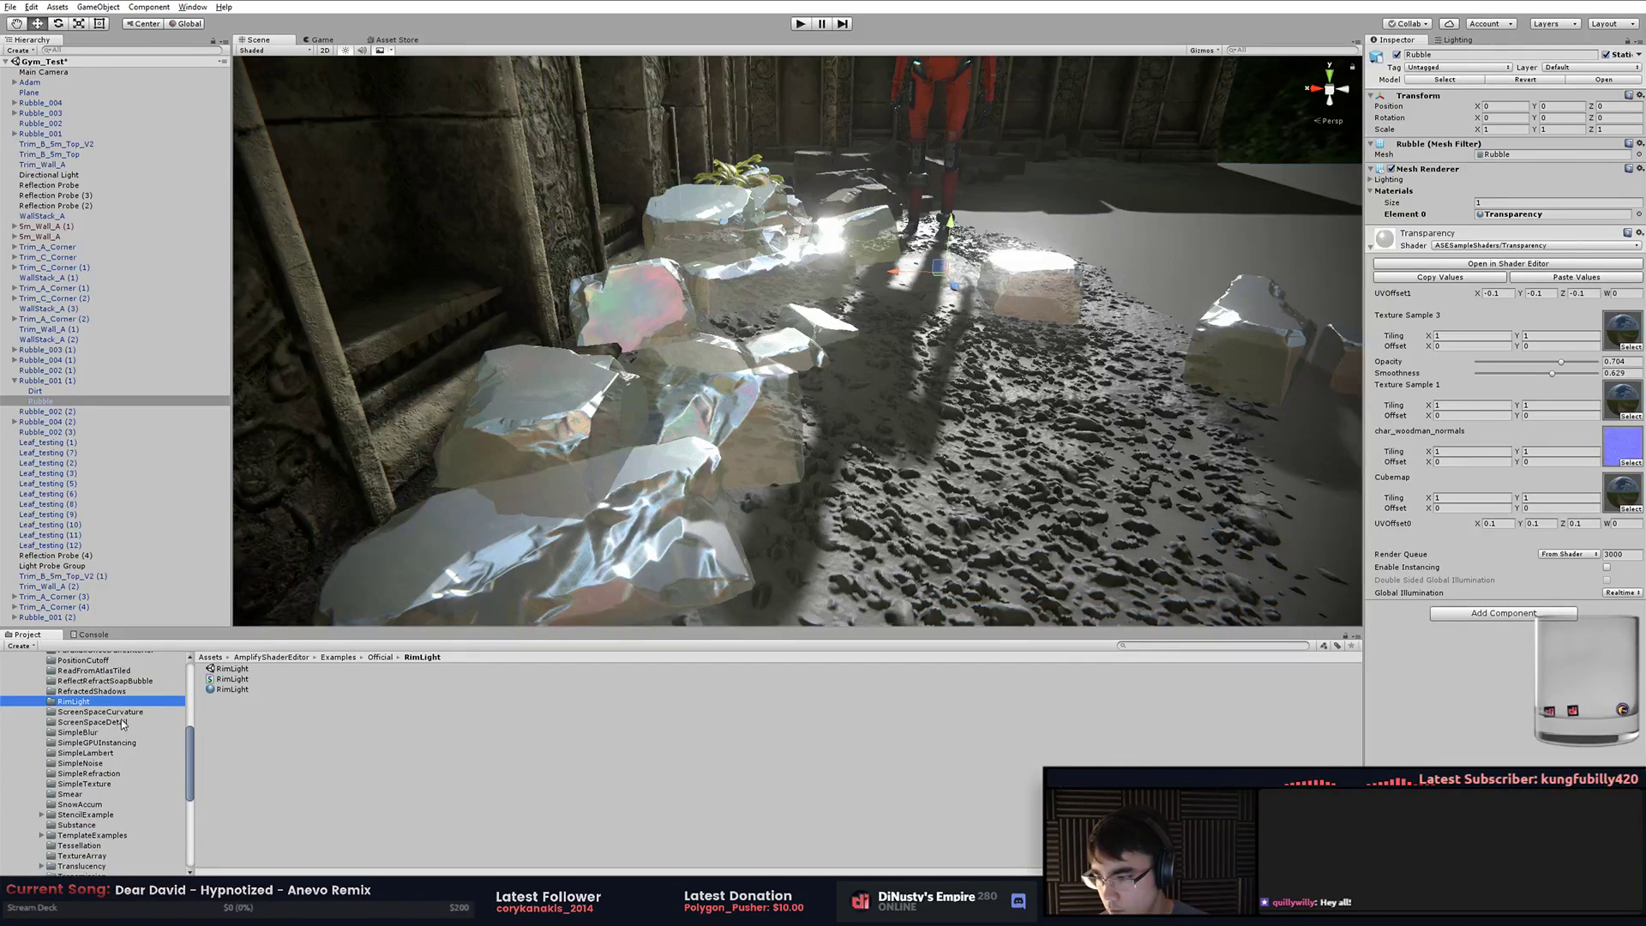
click(126, 691)
click(128, 681)
scroll(124, 703, up, 2)
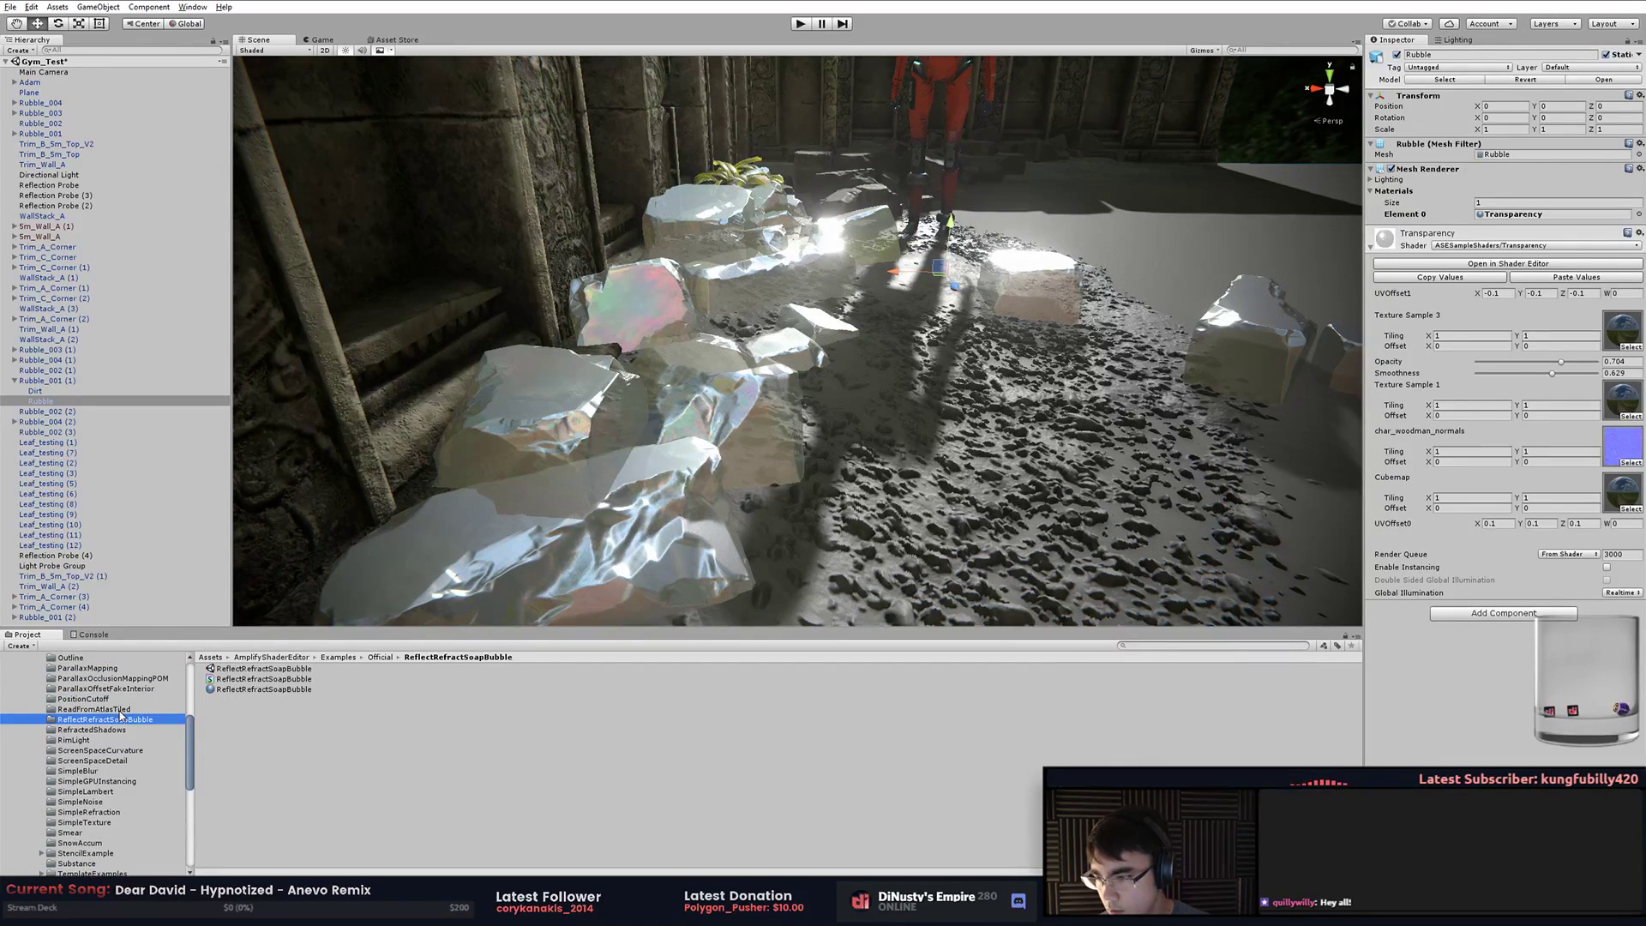
drag(230, 693, 663, 490)
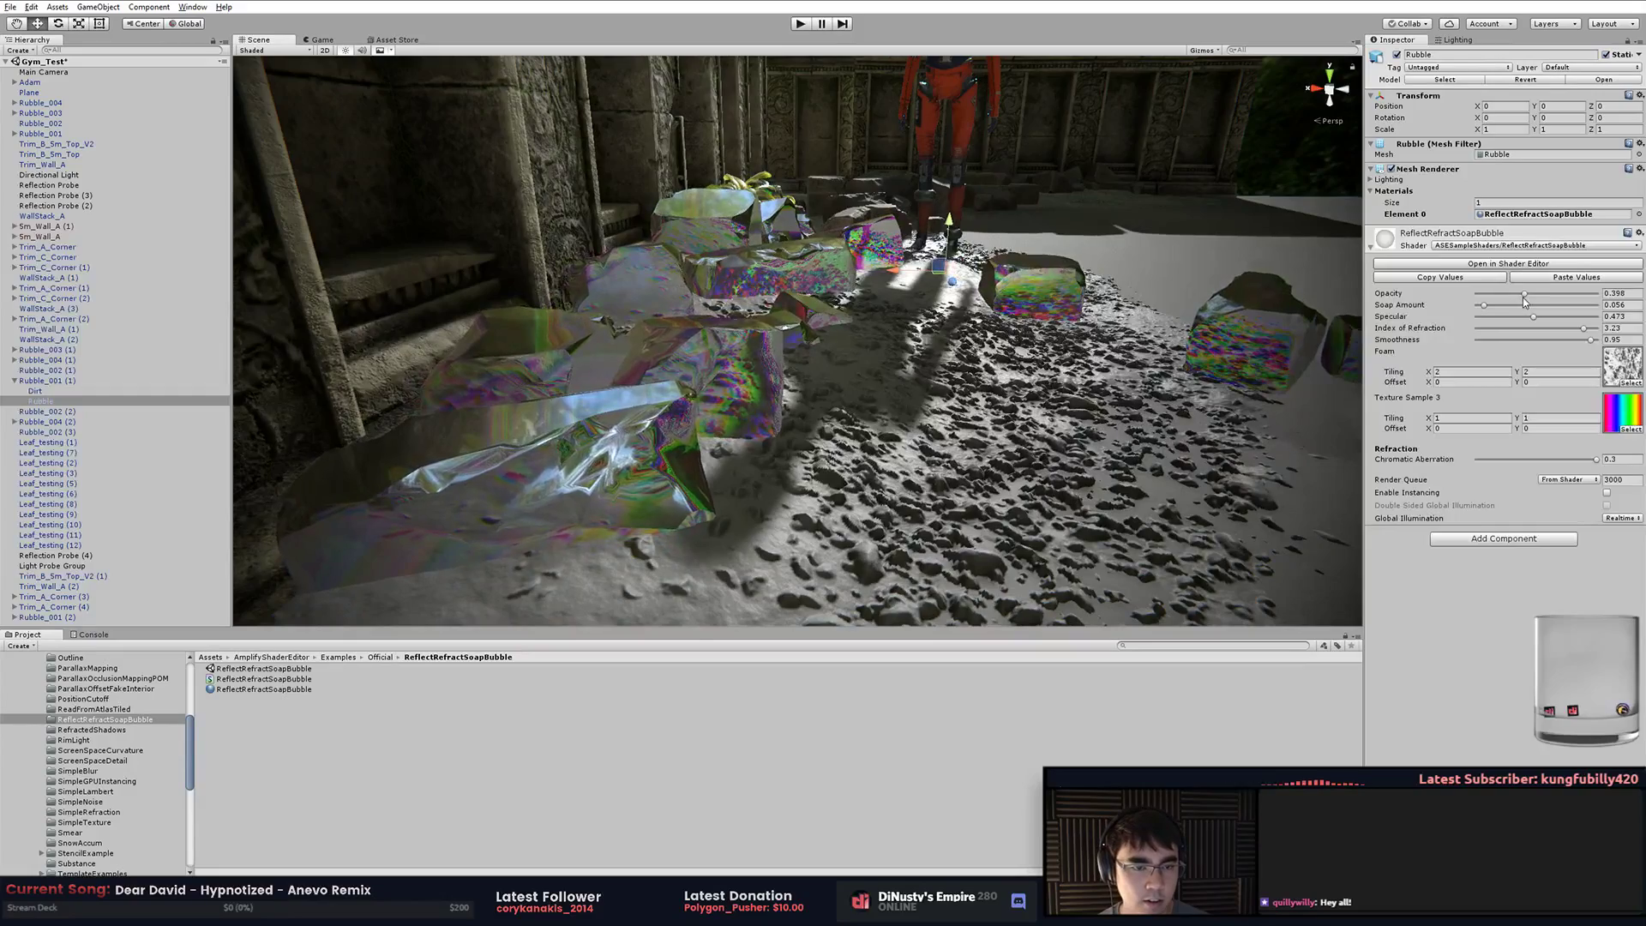
Set the ReflectRefractSoapBubble material's soap amount to 0 and inspect the refraction in the stones up close
drag(1484, 306, 1421, 314)
key(d)
key(w)
right_drag(1179, 411, 1175, 413)
alt+drag(1176, 414, 1025, 345)
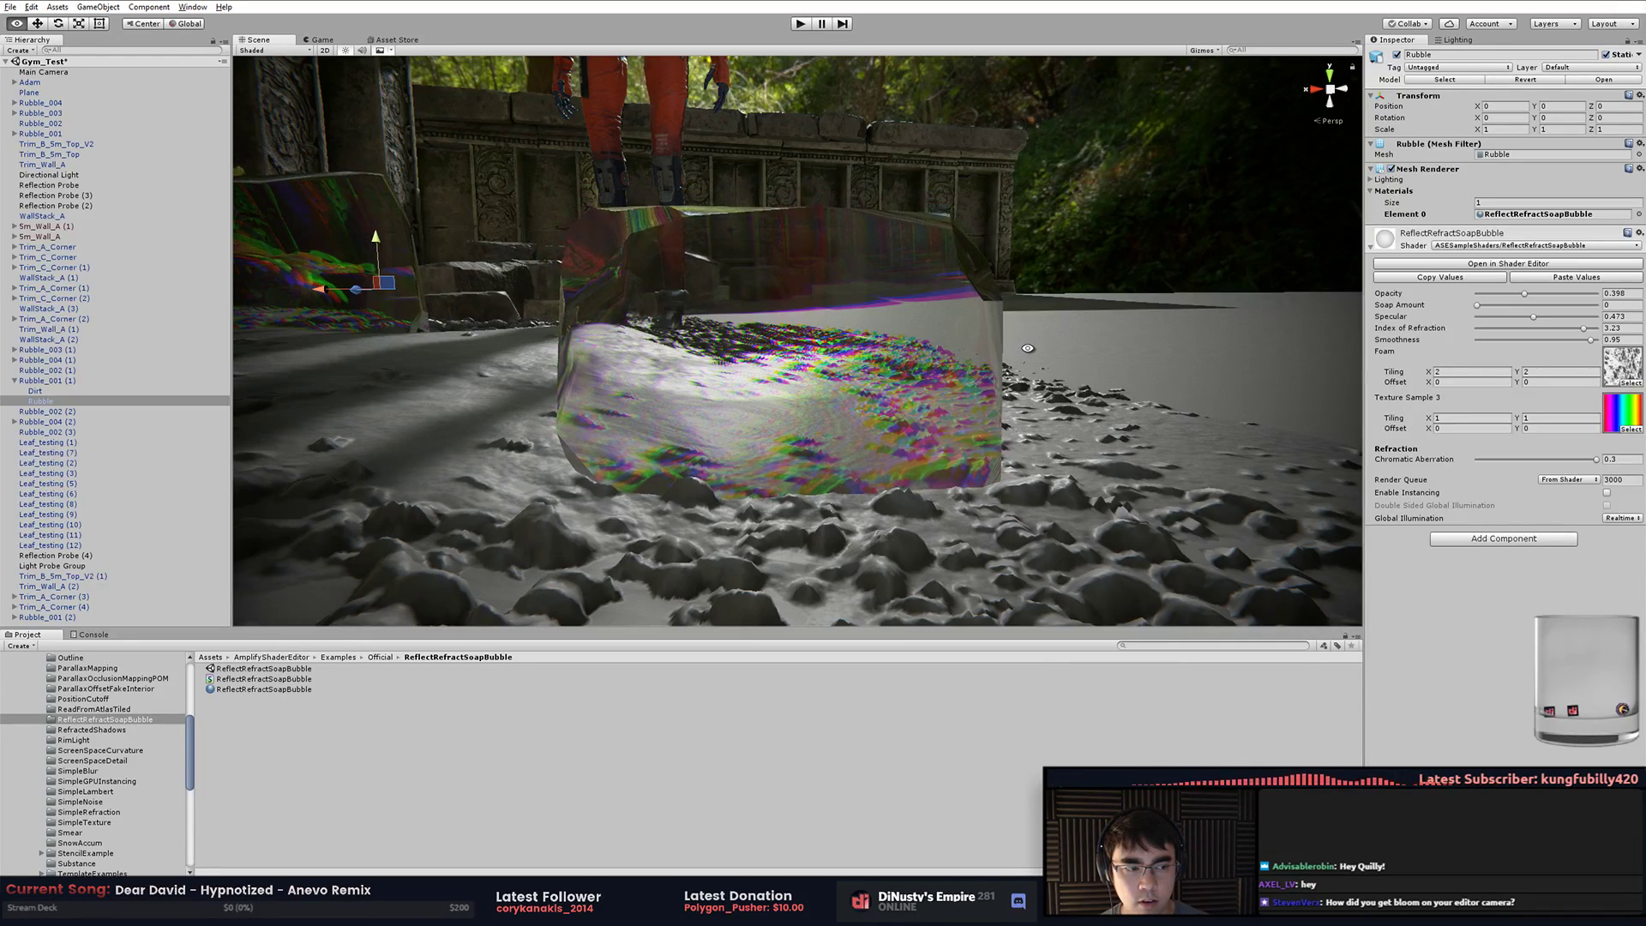
alt+drag(1028, 351, 1028, 359)
alt+right_drag(1025, 382, 763, 388)
alt+drag(763, 388, 733, 451)
alt+right_drag(733, 450, 1059, 478)
alt+drag(841, 485, 956, 425)
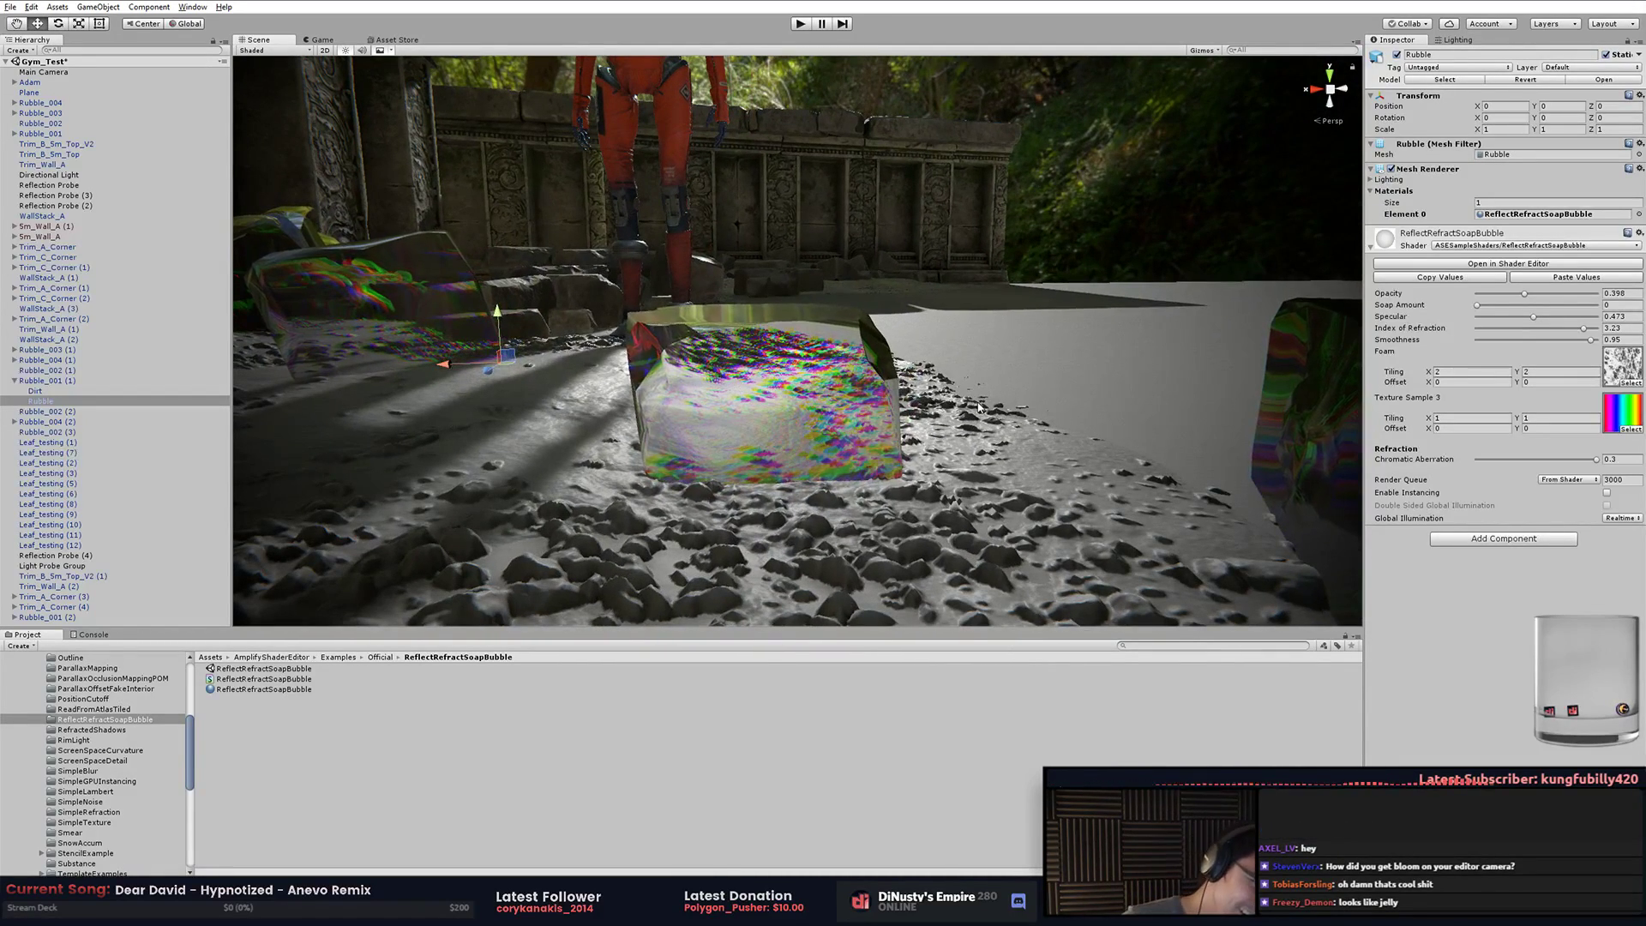
key(alt)
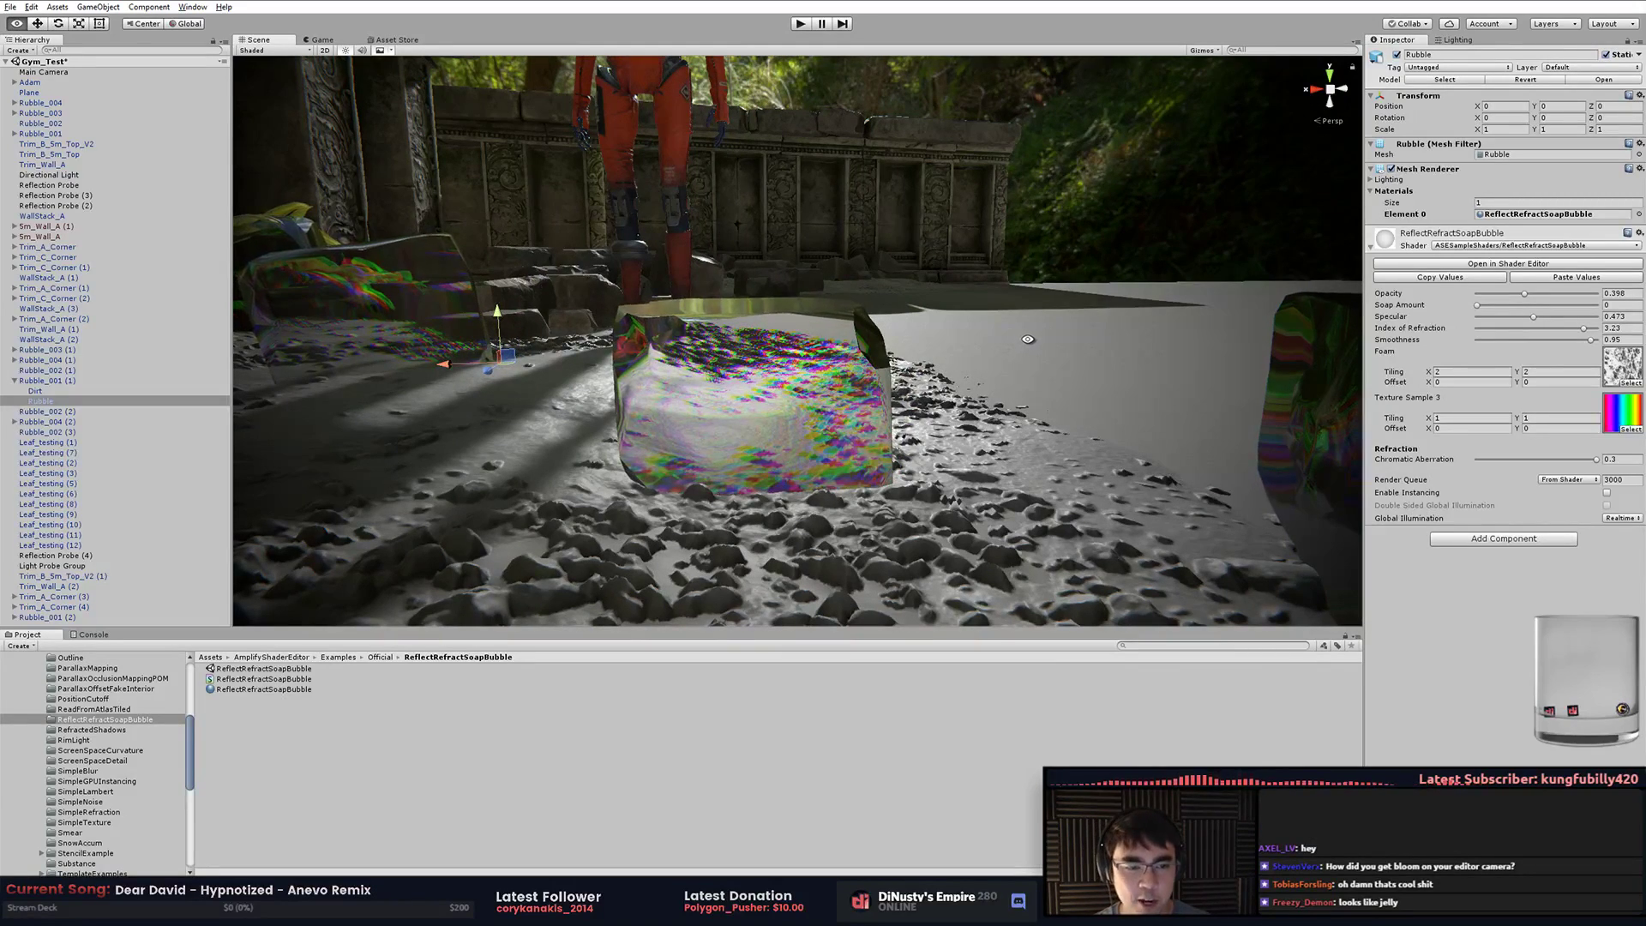
mouse_move(1028, 339)
alt+mouse_down()
mouse_move(1107, 397)
mouse_move(1044, 289)
mouse_move(1035, 346)
alt+mouse_up()
Locate the soap bubble material's Texture Sample 3 image in the project and set the material's opacity to 0.796
click(1611, 415)
click(886, 348)
click(885, 348)
drag(1524, 294, 1572, 302)
alt+drag(729, 257, 649, 385)
alt+drag(954, 429, 1168, 218)
click(1161, 219)
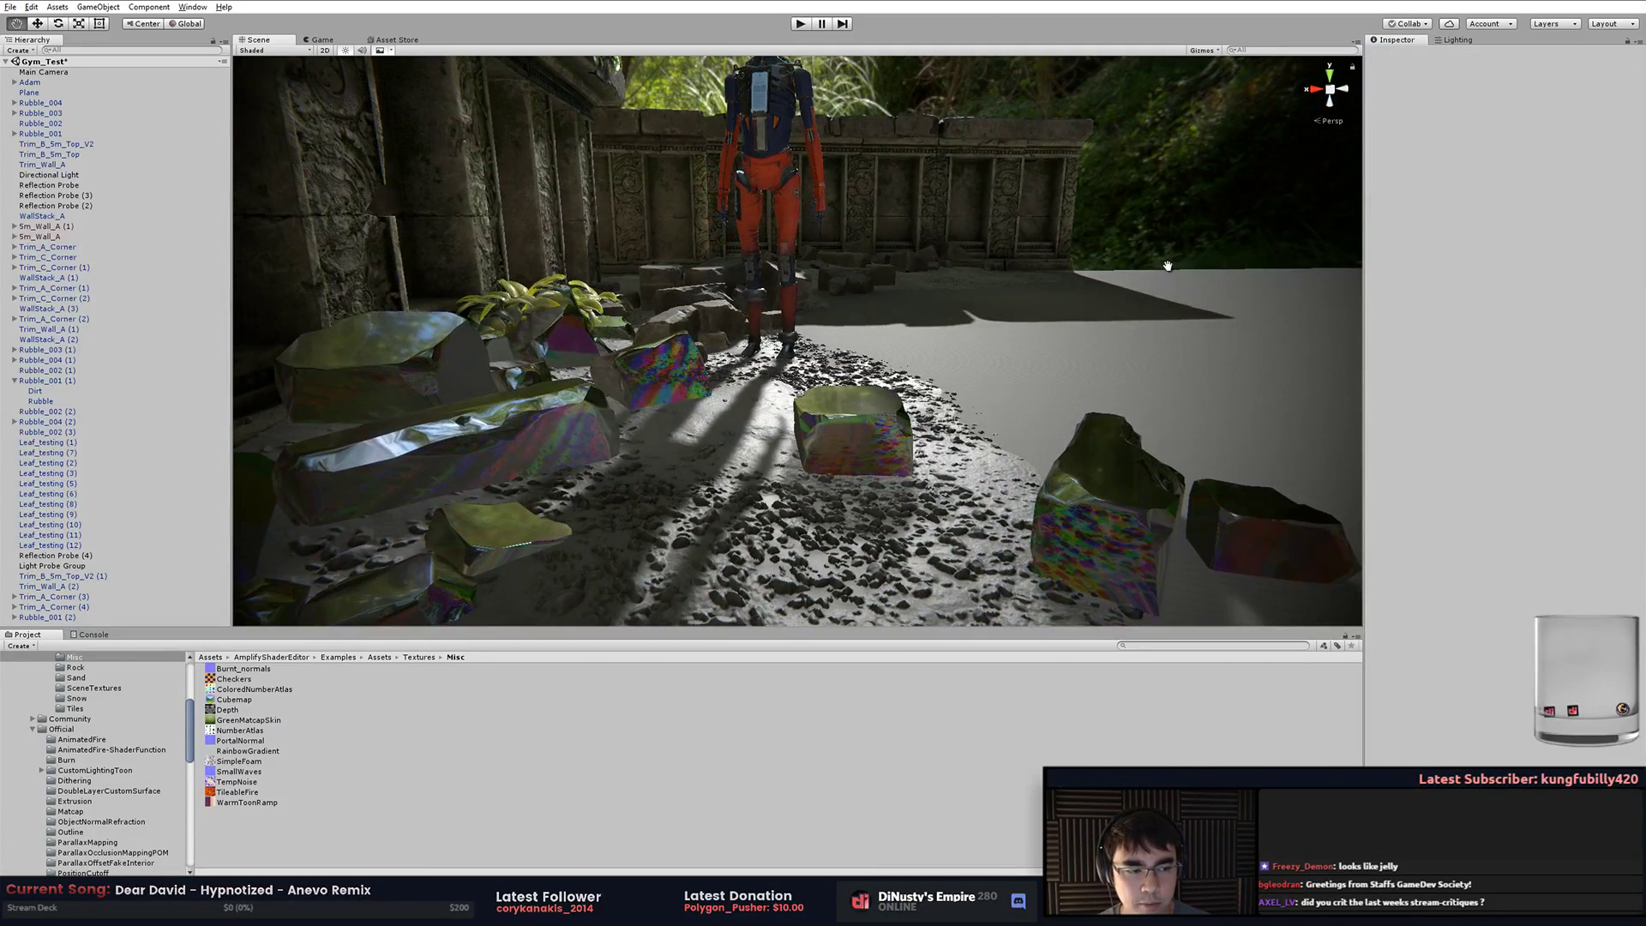
Examine the soap-bubble rubble around the robot figure, look into the Grass textures folder, and reselect the Rubble mesh
mouse_move(1153, 321)
alt+mouse_down()
mouse_move(1160, 280)
mouse_move(1157, 316)
alt+mouse_up()
click(1162, 318)
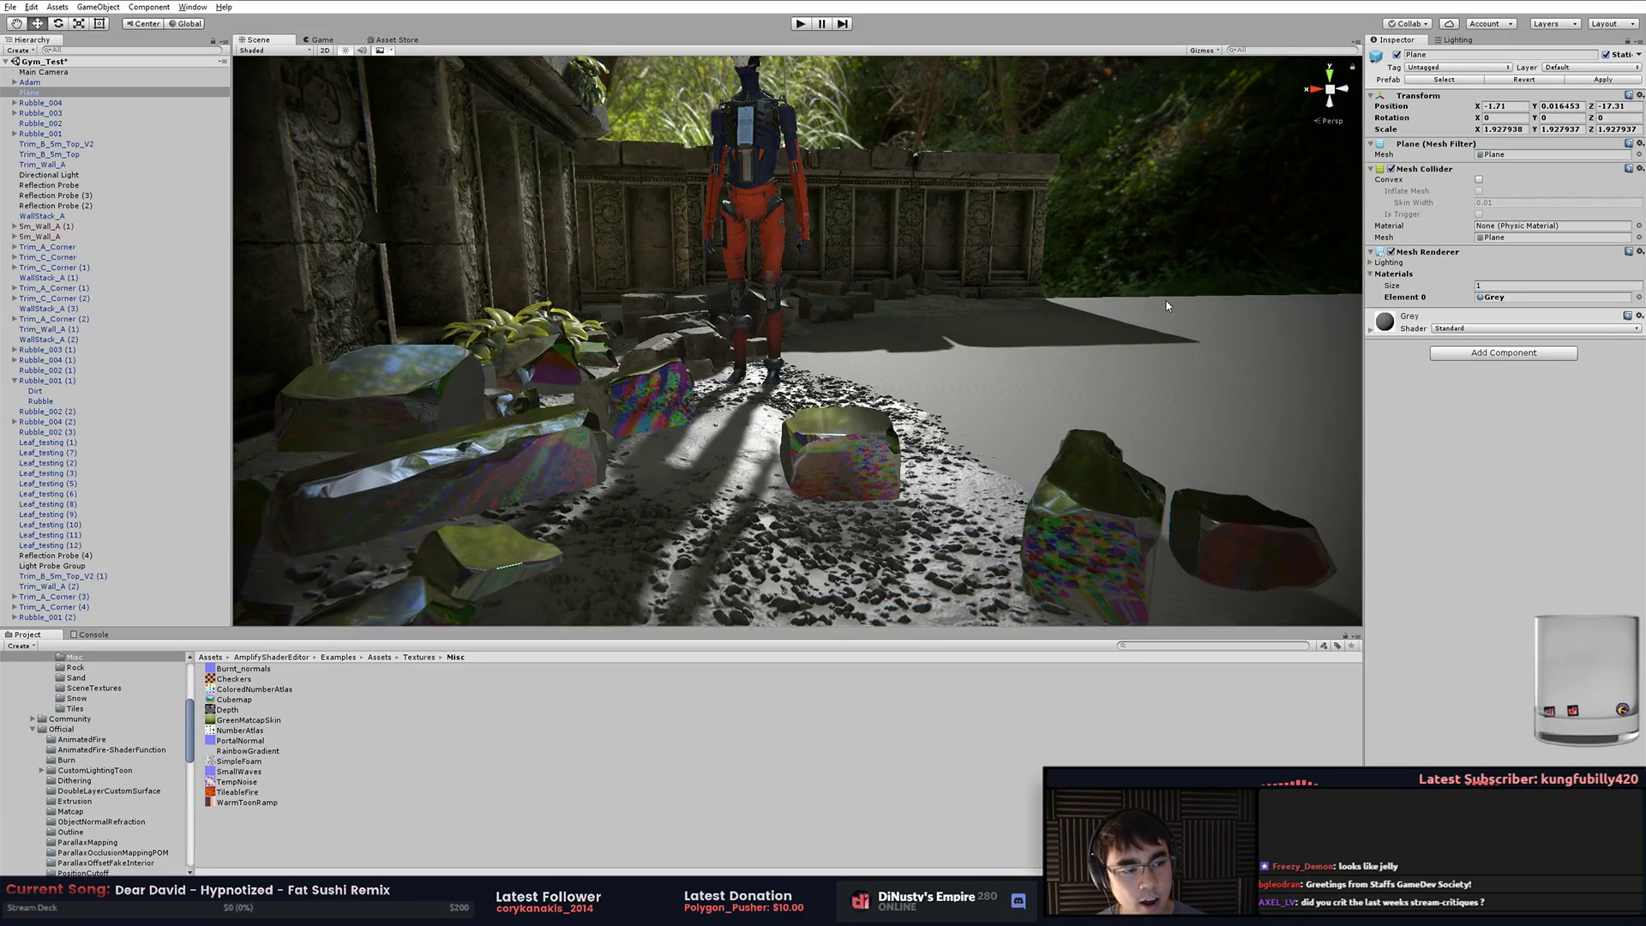
click(1119, 294)
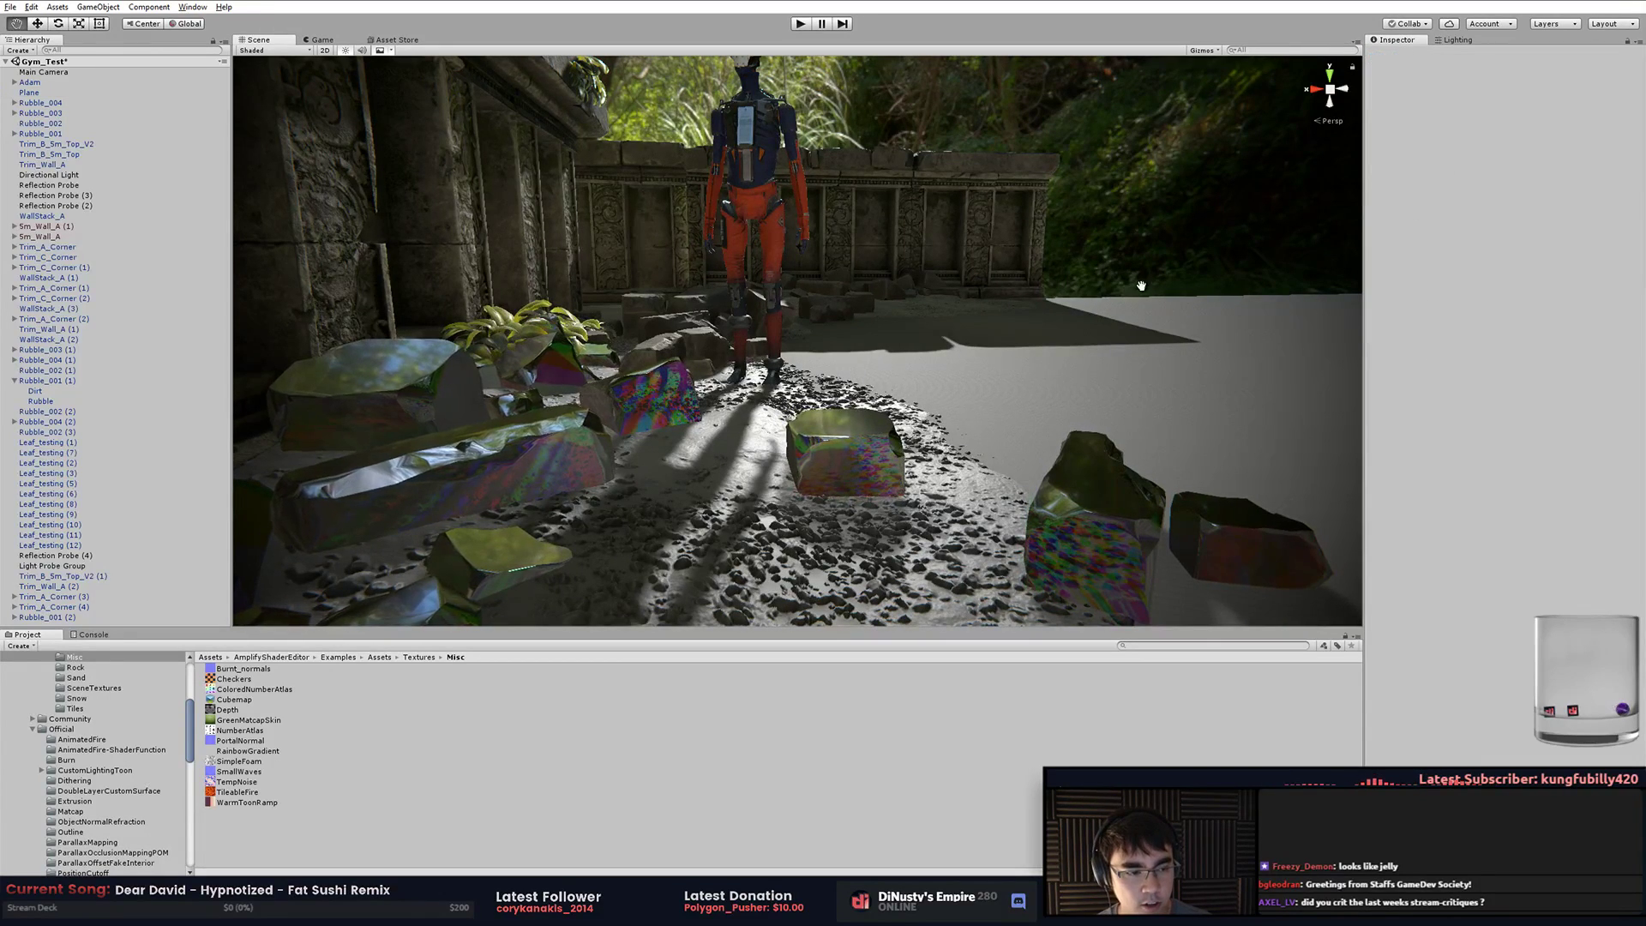
middle_drag(1141, 286, 1155, 287)
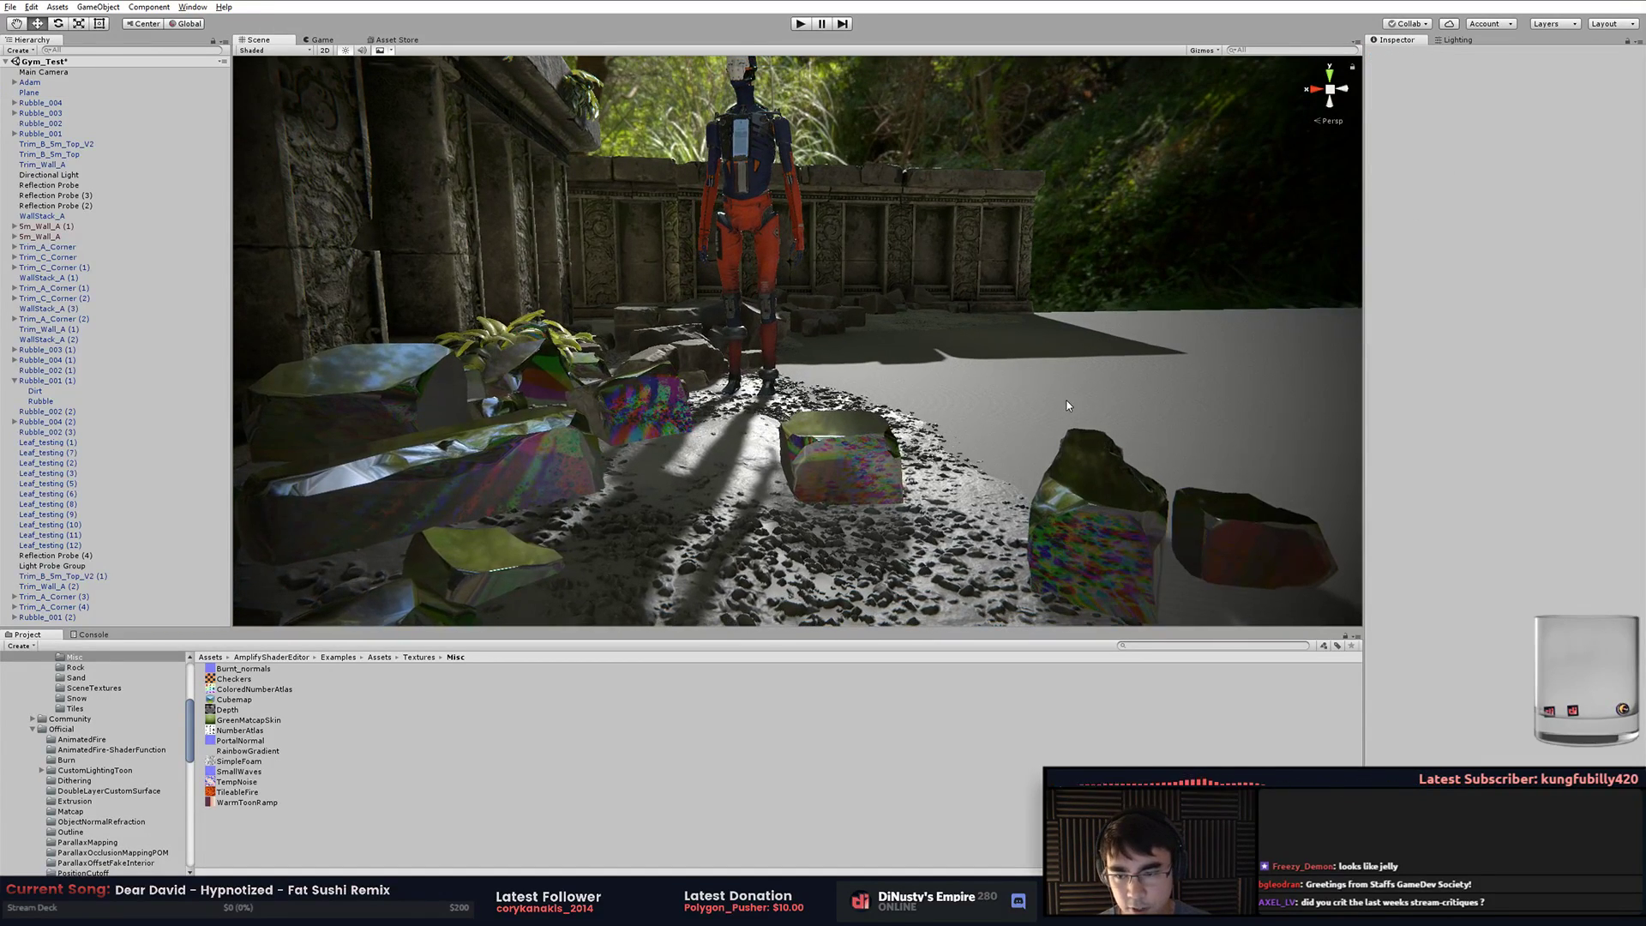
click(855, 454)
click(1051, 248)
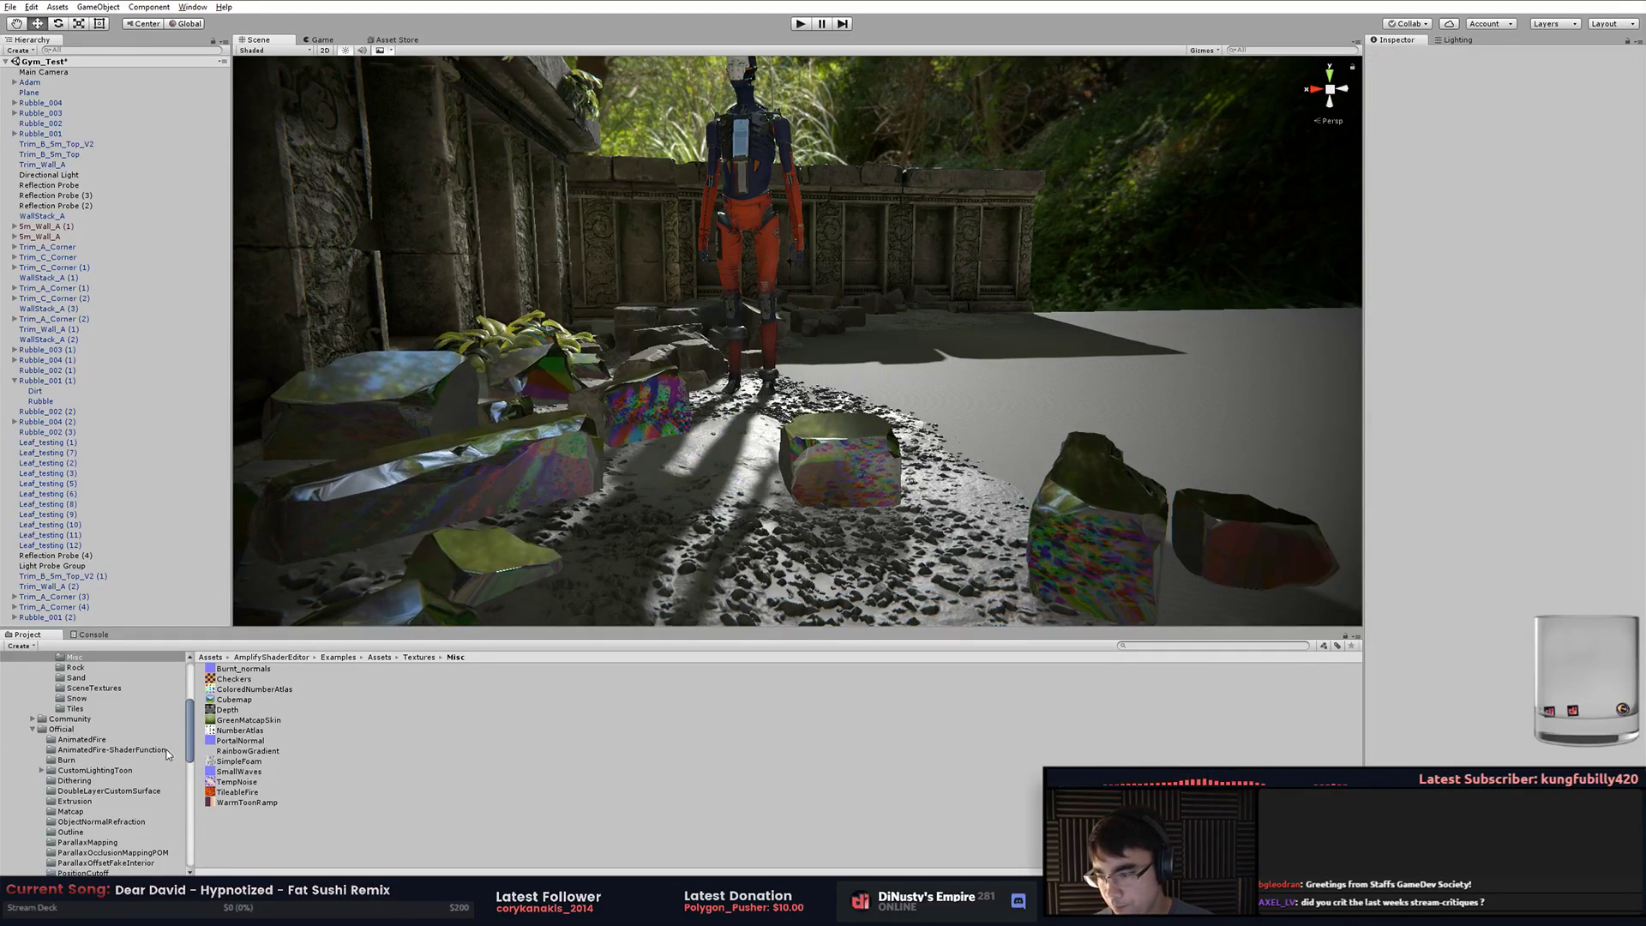
scroll(106, 733, up, 2)
scroll(105, 734, up, 3)
click(117, 727)
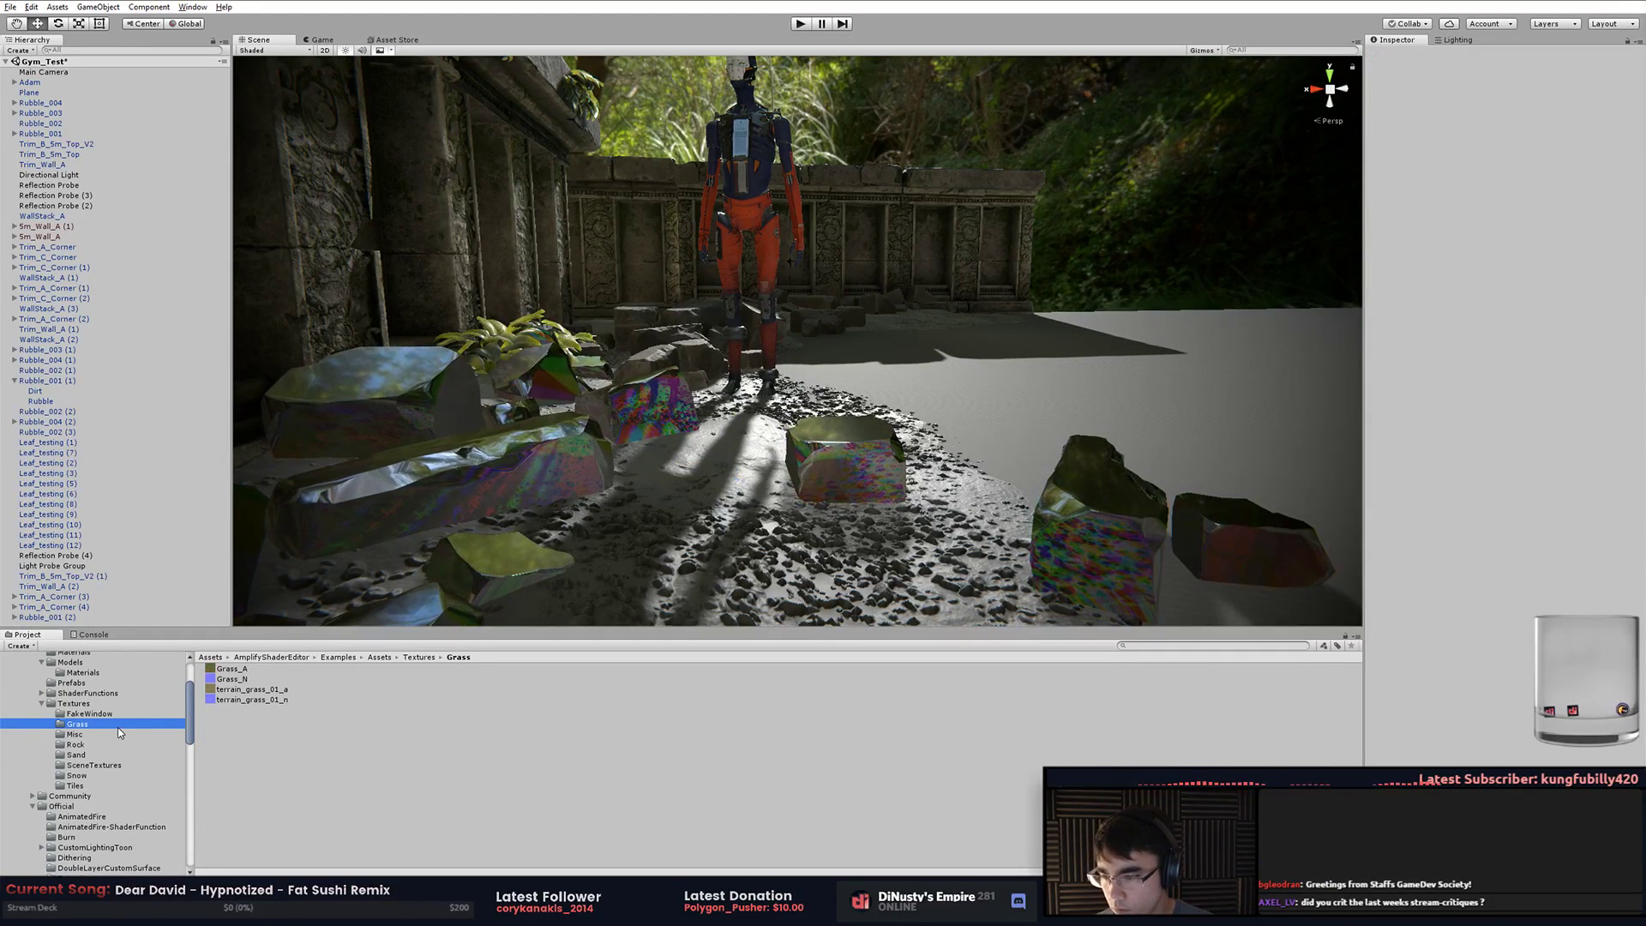
click(598, 449)
alt+drag(598, 450, 525, 450)
double_click(891, 420)
double_click(850, 446)
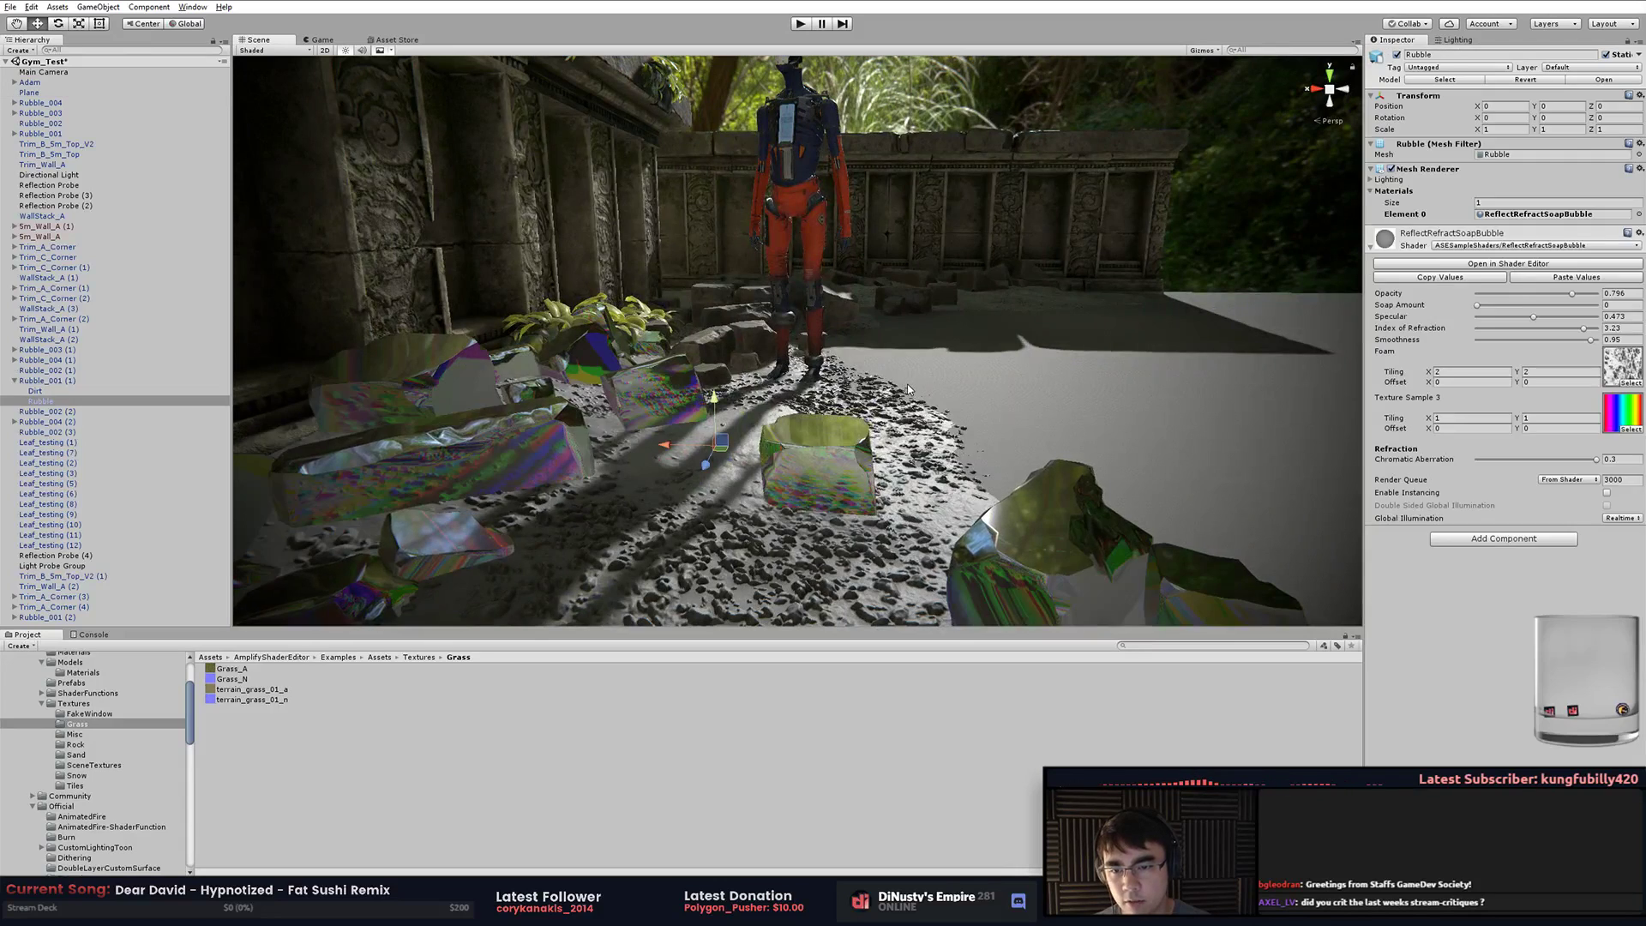
Undo the sample material changes on the rubble back to the original stone and review the temple scene
key(ctrl+z)
key(ctrl+z)
key(ctrl+z)
key(ctrl+z)
key(ctrl+z)
key(ctrl+z)
key(ctrl+z)
key(ctrl+z)
key(ctrl+z)
click(1238, 166)
alt+drag(1235, 173, 946, 420)
scroll(470, 433, up, 2)
scroll(786, 375, down, 5)
alt+drag(810, 480, 762, 449)
scroll(762, 450, up, 2)
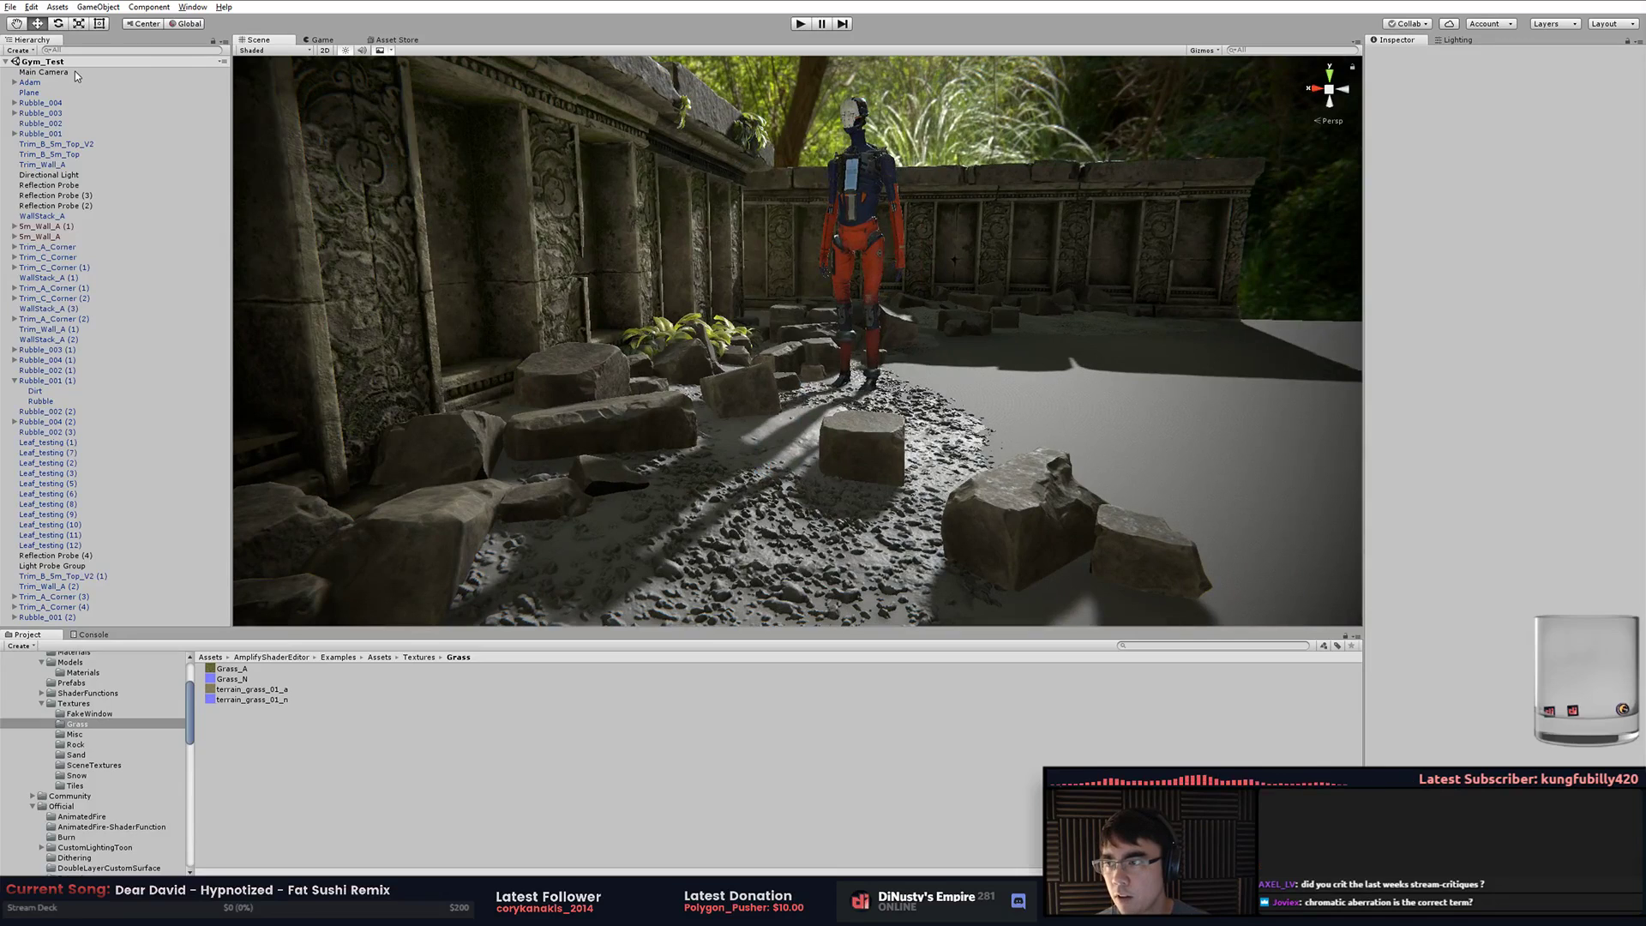
Collapse the expanded project folder tree and show the contents of the top-level Assets folder
scroll(129, 760, up, 3)
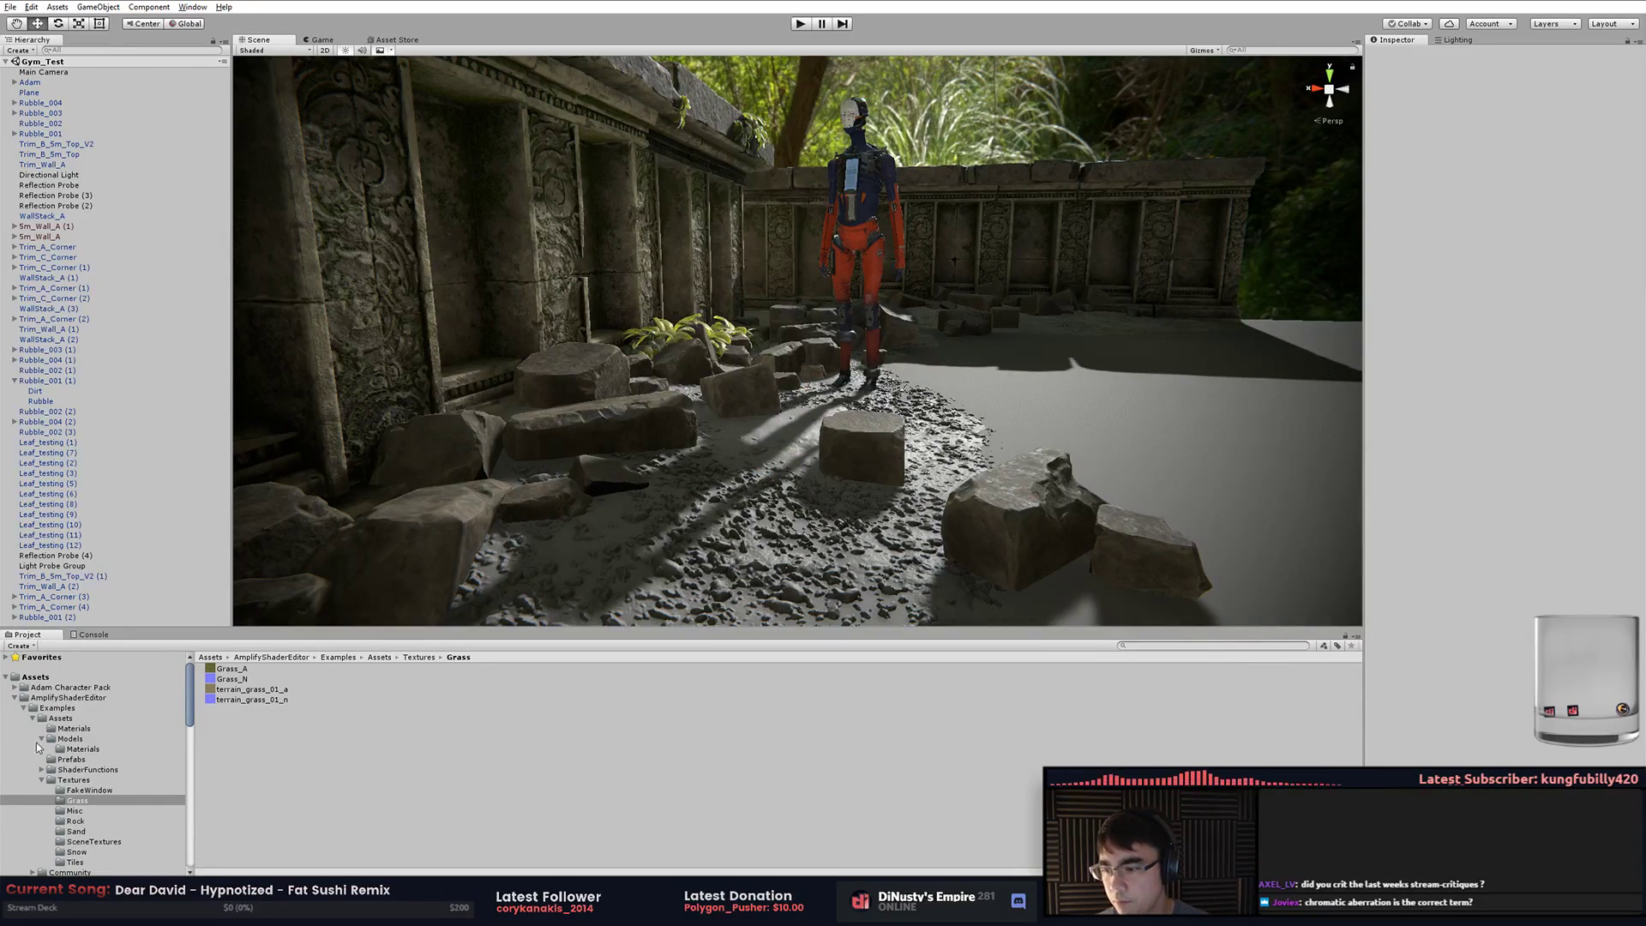
click(24, 709)
click(17, 707)
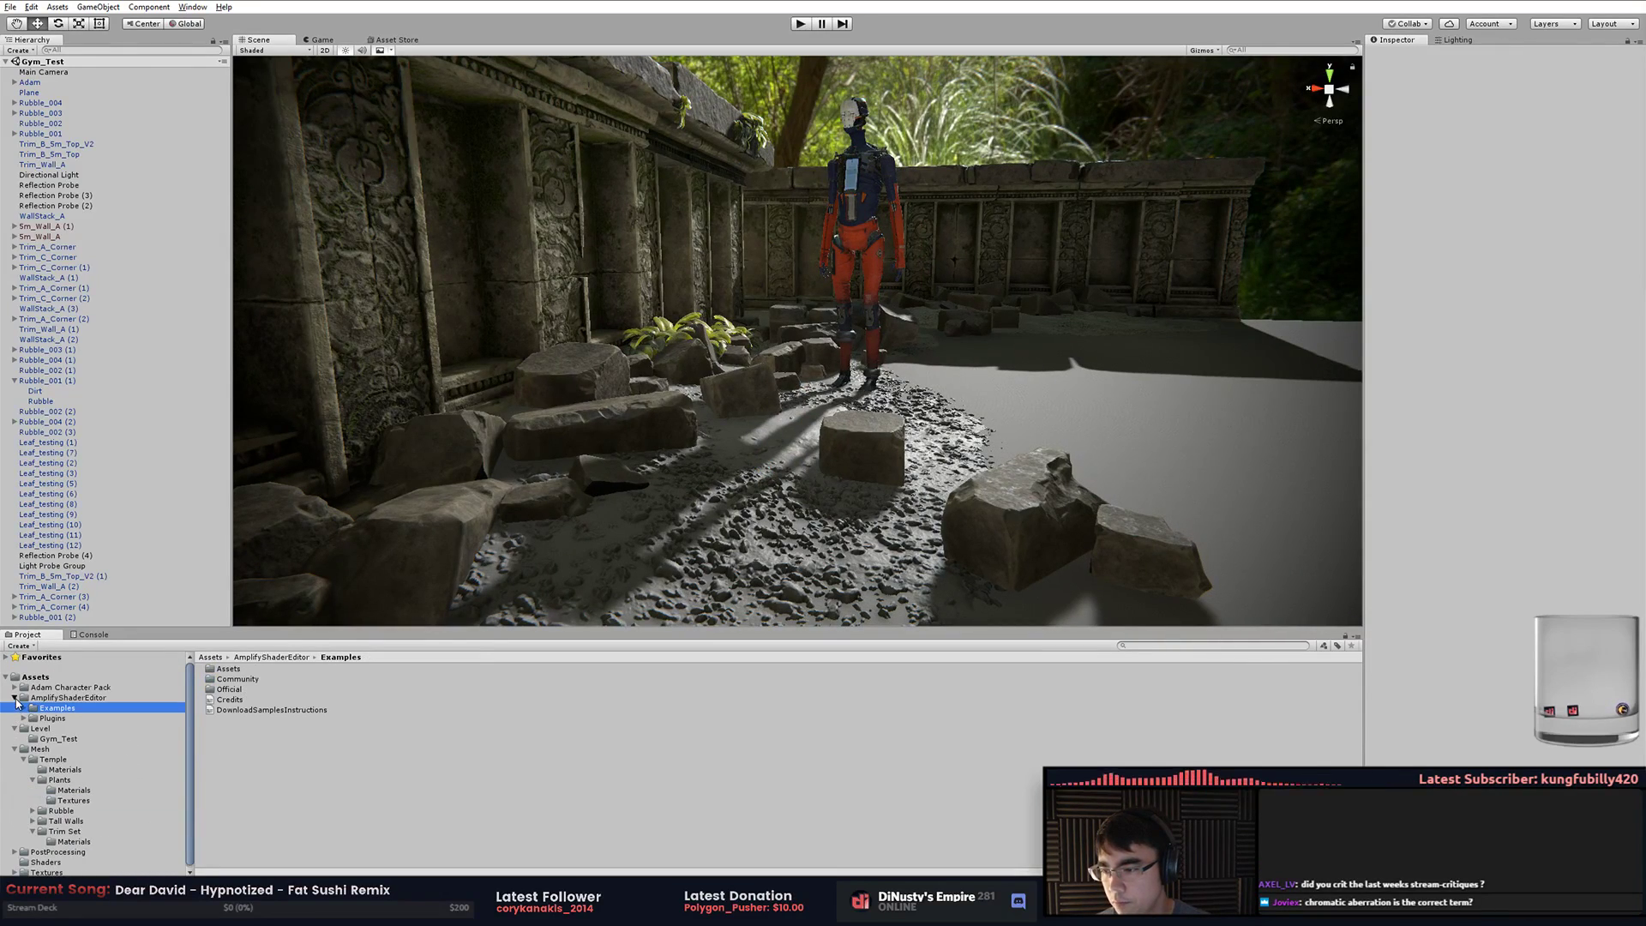
click(15, 697)
click(6, 677)
click(274, 689)
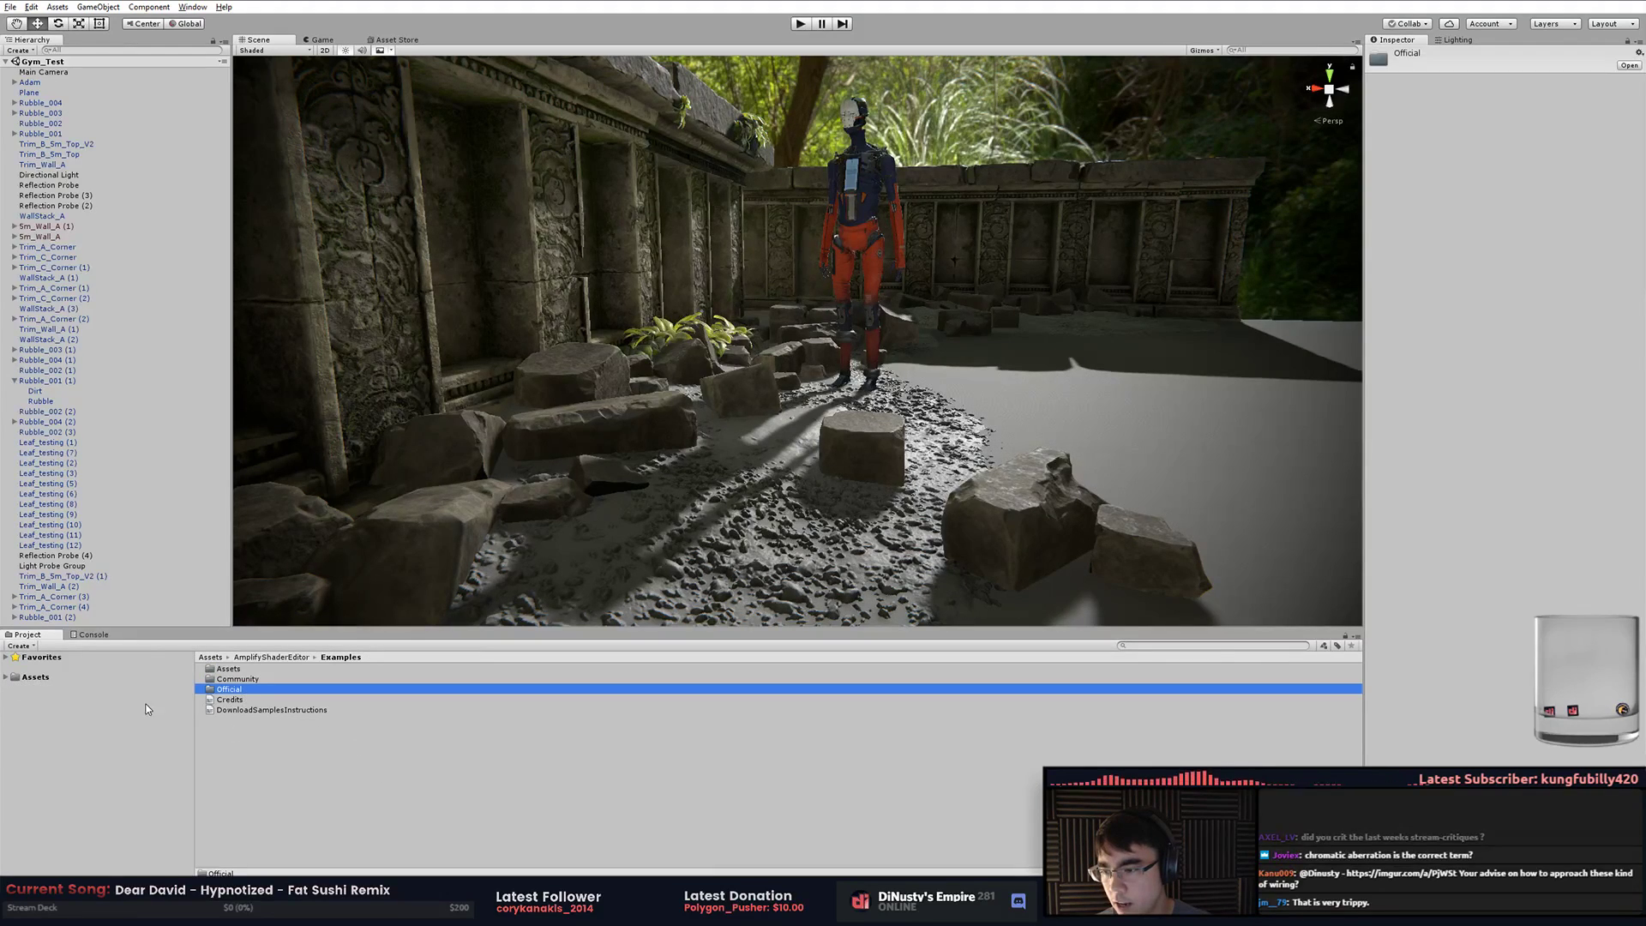
click(90, 679)
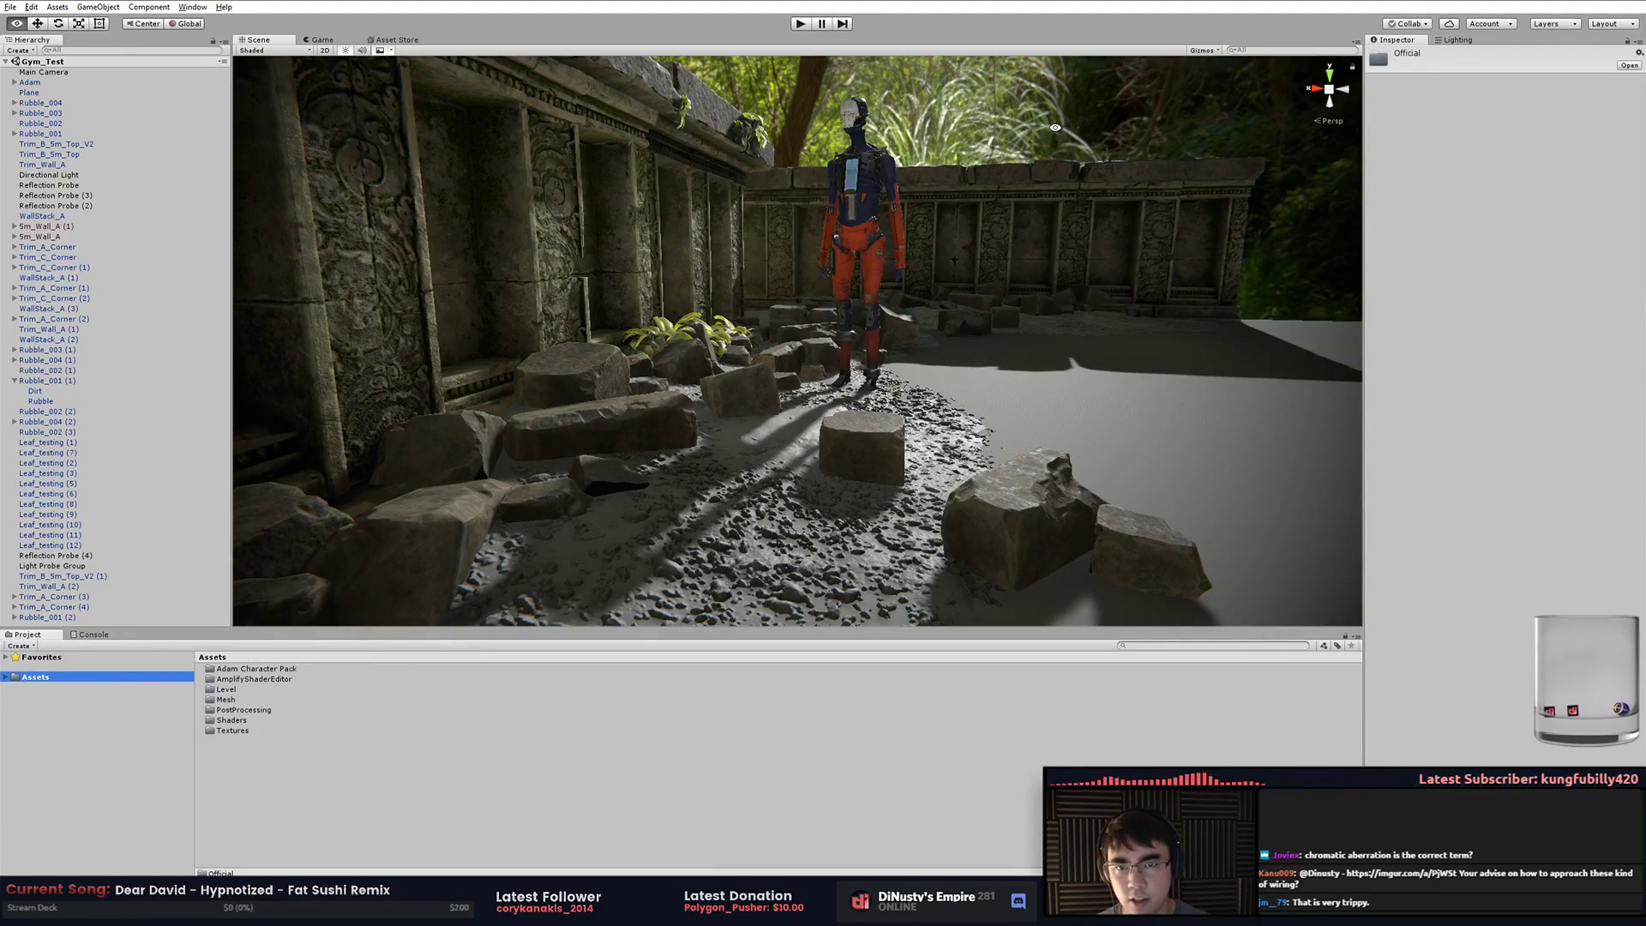
Open the scene's lighting settings and view the temple corner and windowed wall from above
click(1450, 42)
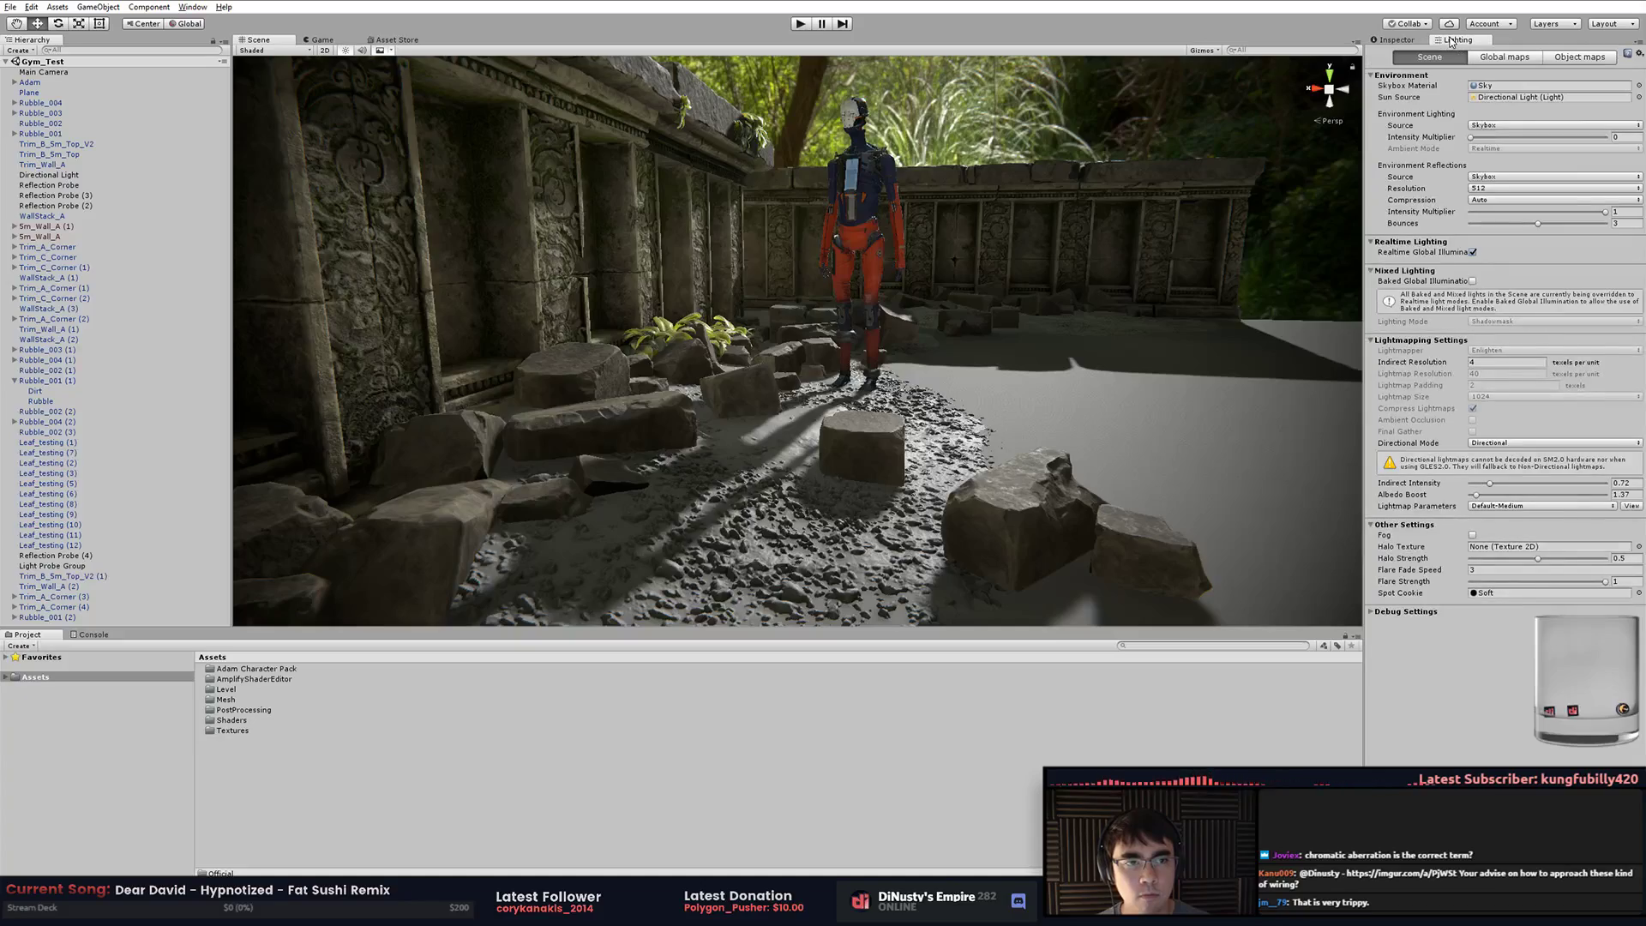
alt+drag(1114, 283, 875, 390)
scroll(866, 351, down, 5)
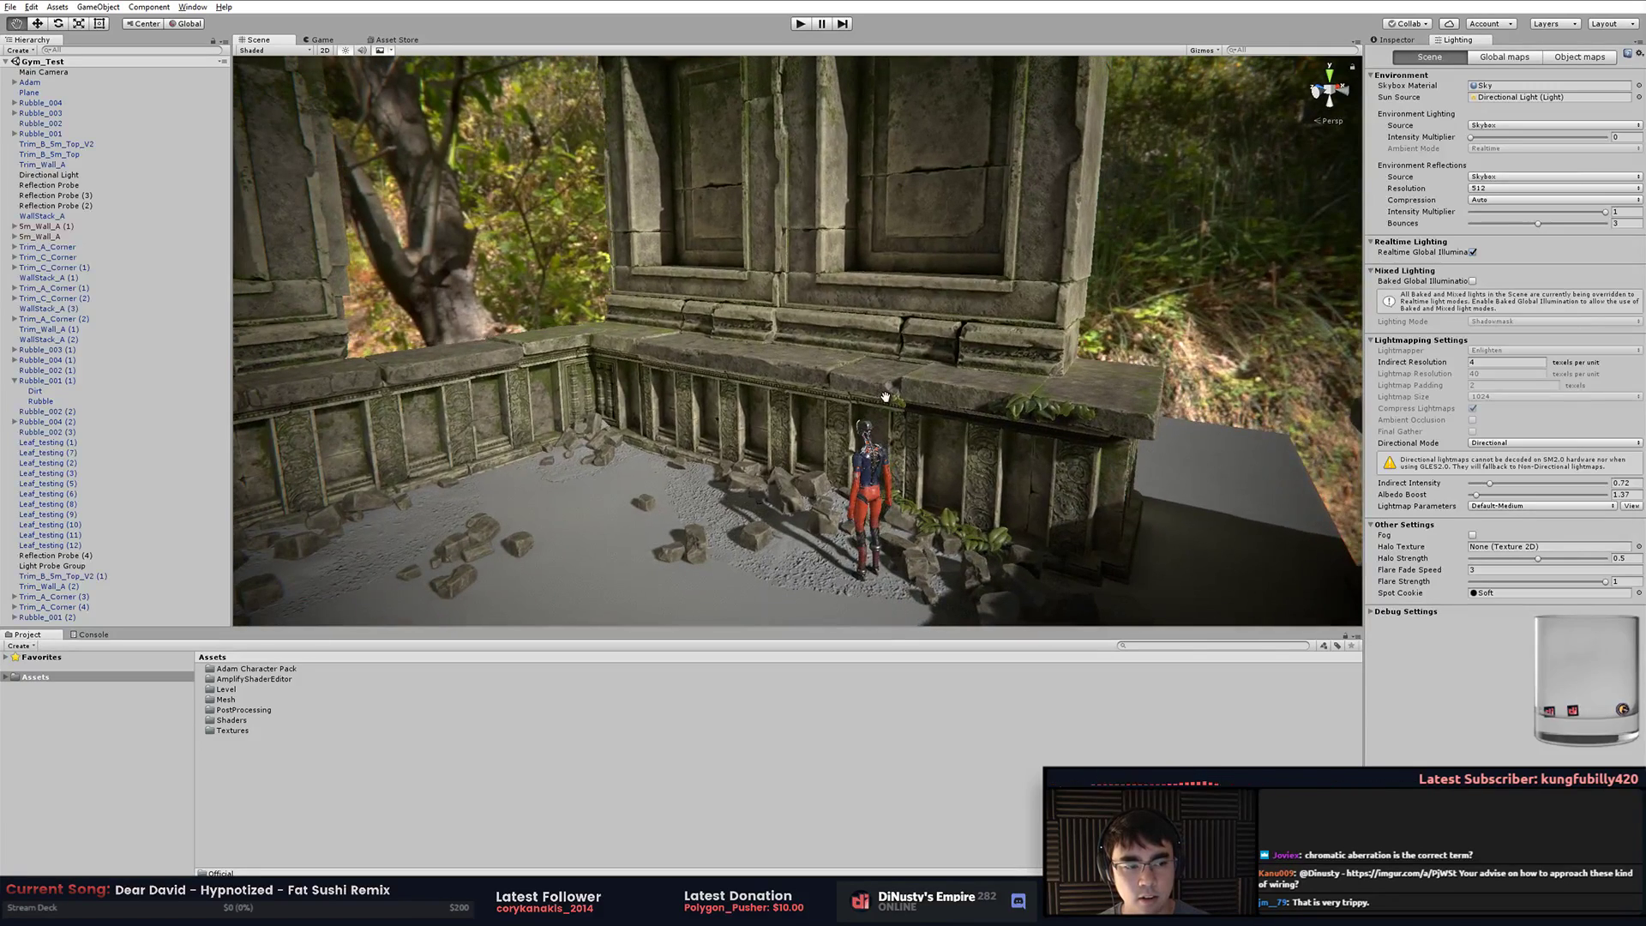
middle_drag(885, 396, 934, 371)
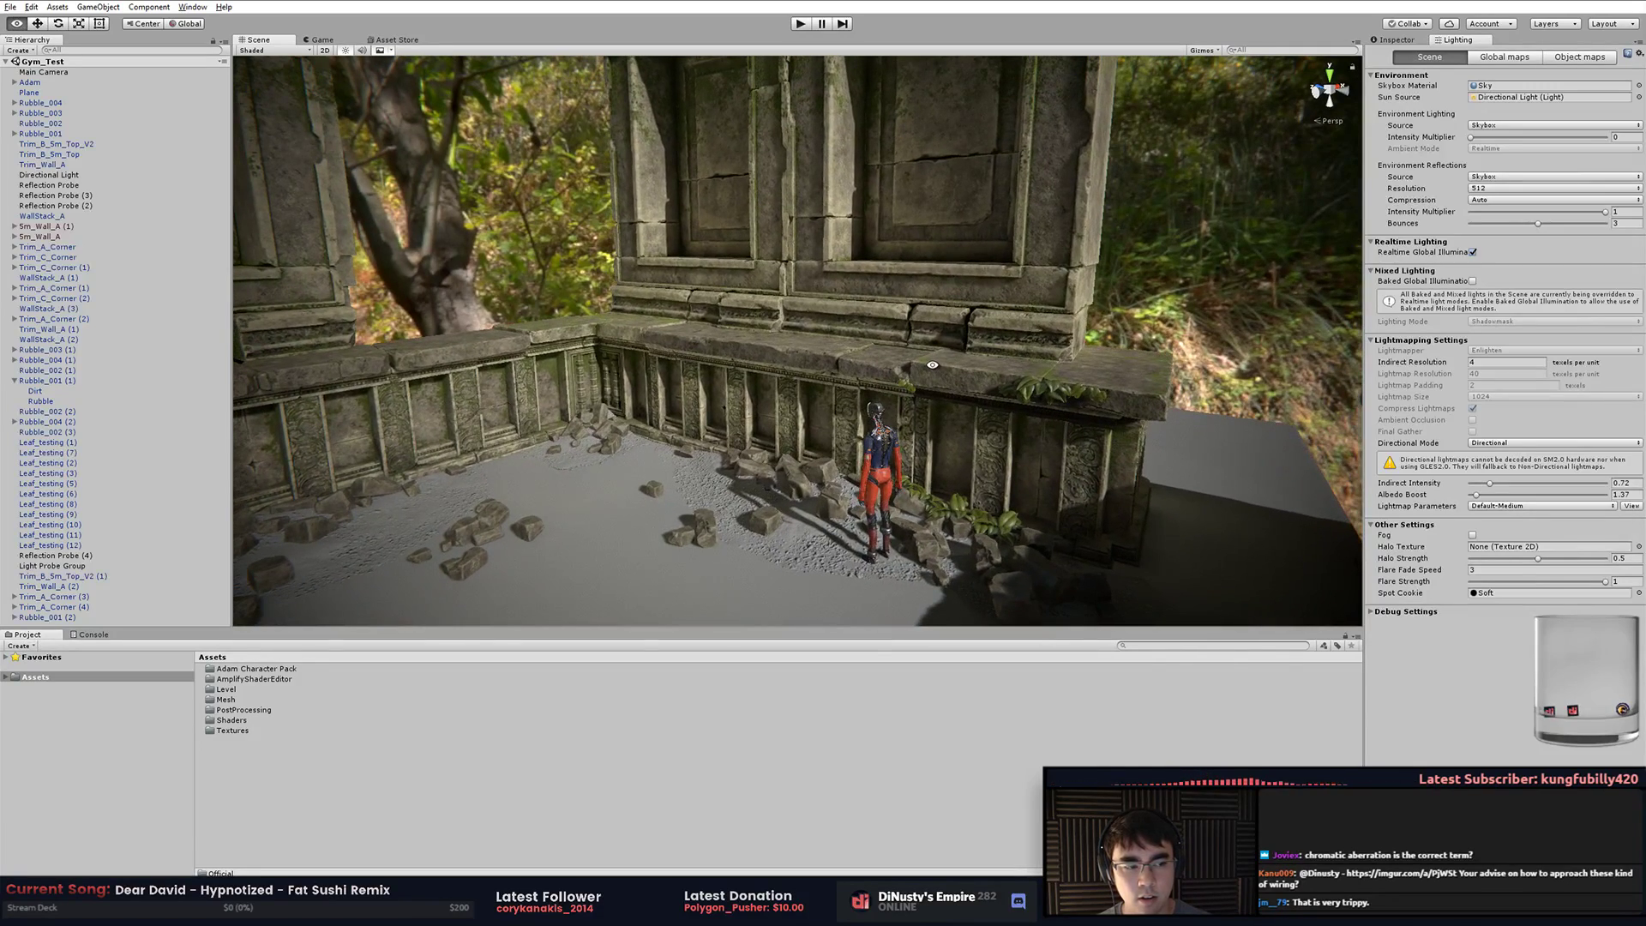
alt+drag(933, 365, 849, 433)
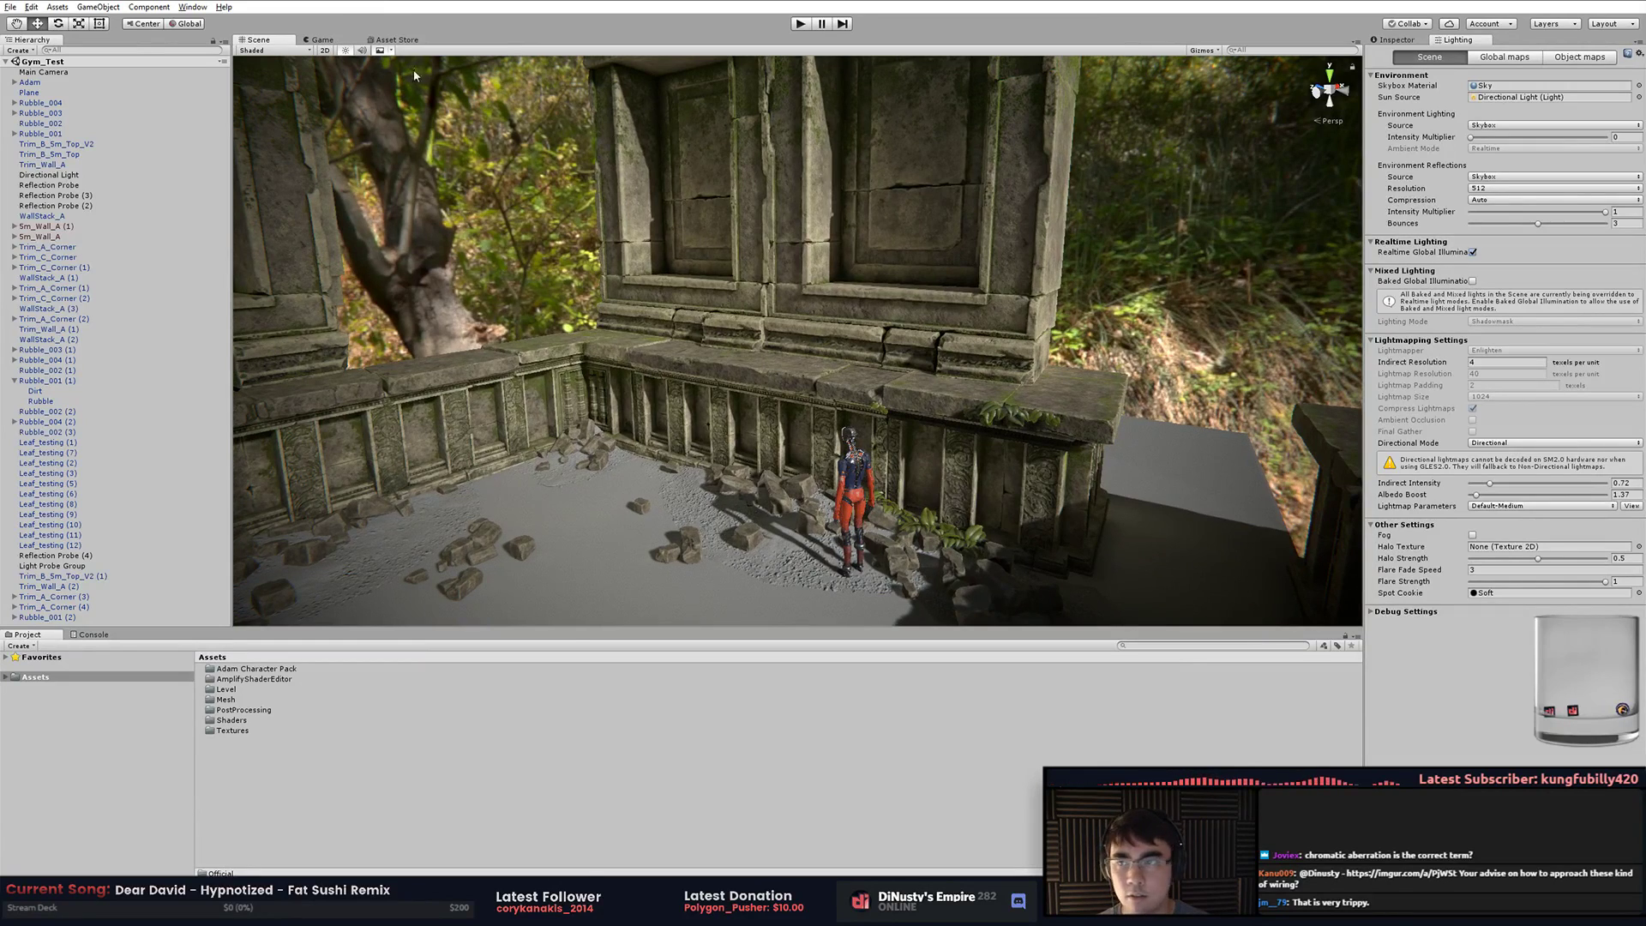
Switch the scene view to the Realtime GI Indirect mode and examine the bounced light across the whole temple
click(276, 50)
click(266, 284)
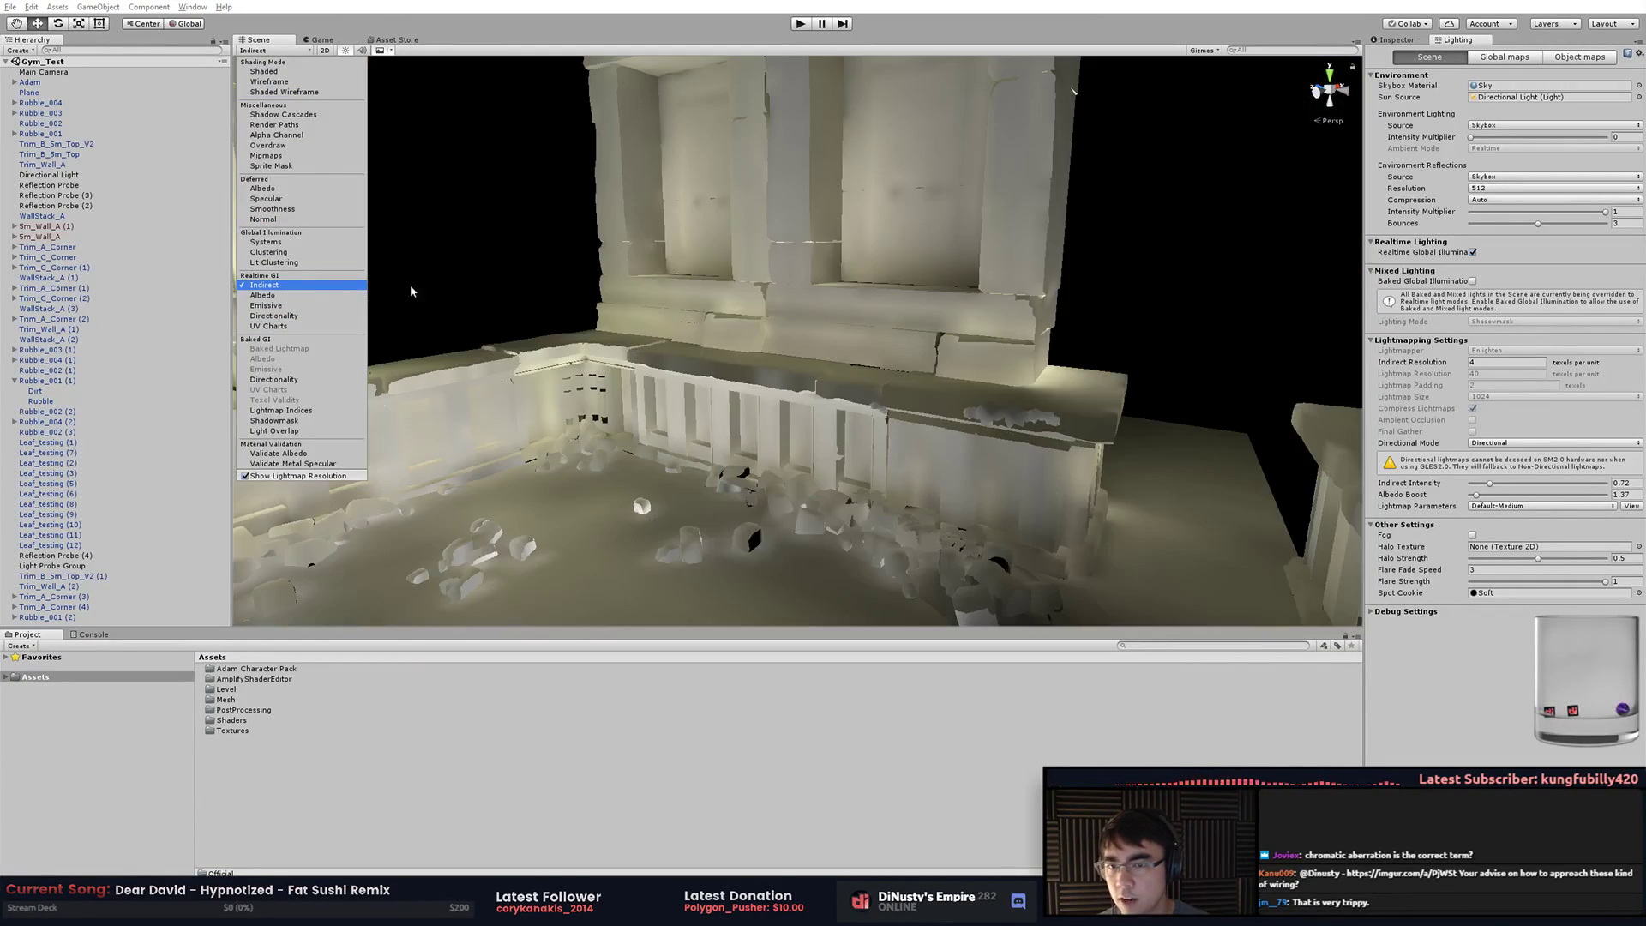
click(480, 297)
scroll(686, 352, down, 6)
mouse_move(677, 363)
alt+mouse_down()
mouse_move(800, 376)
mouse_move(761, 377)
alt+mouse_up()
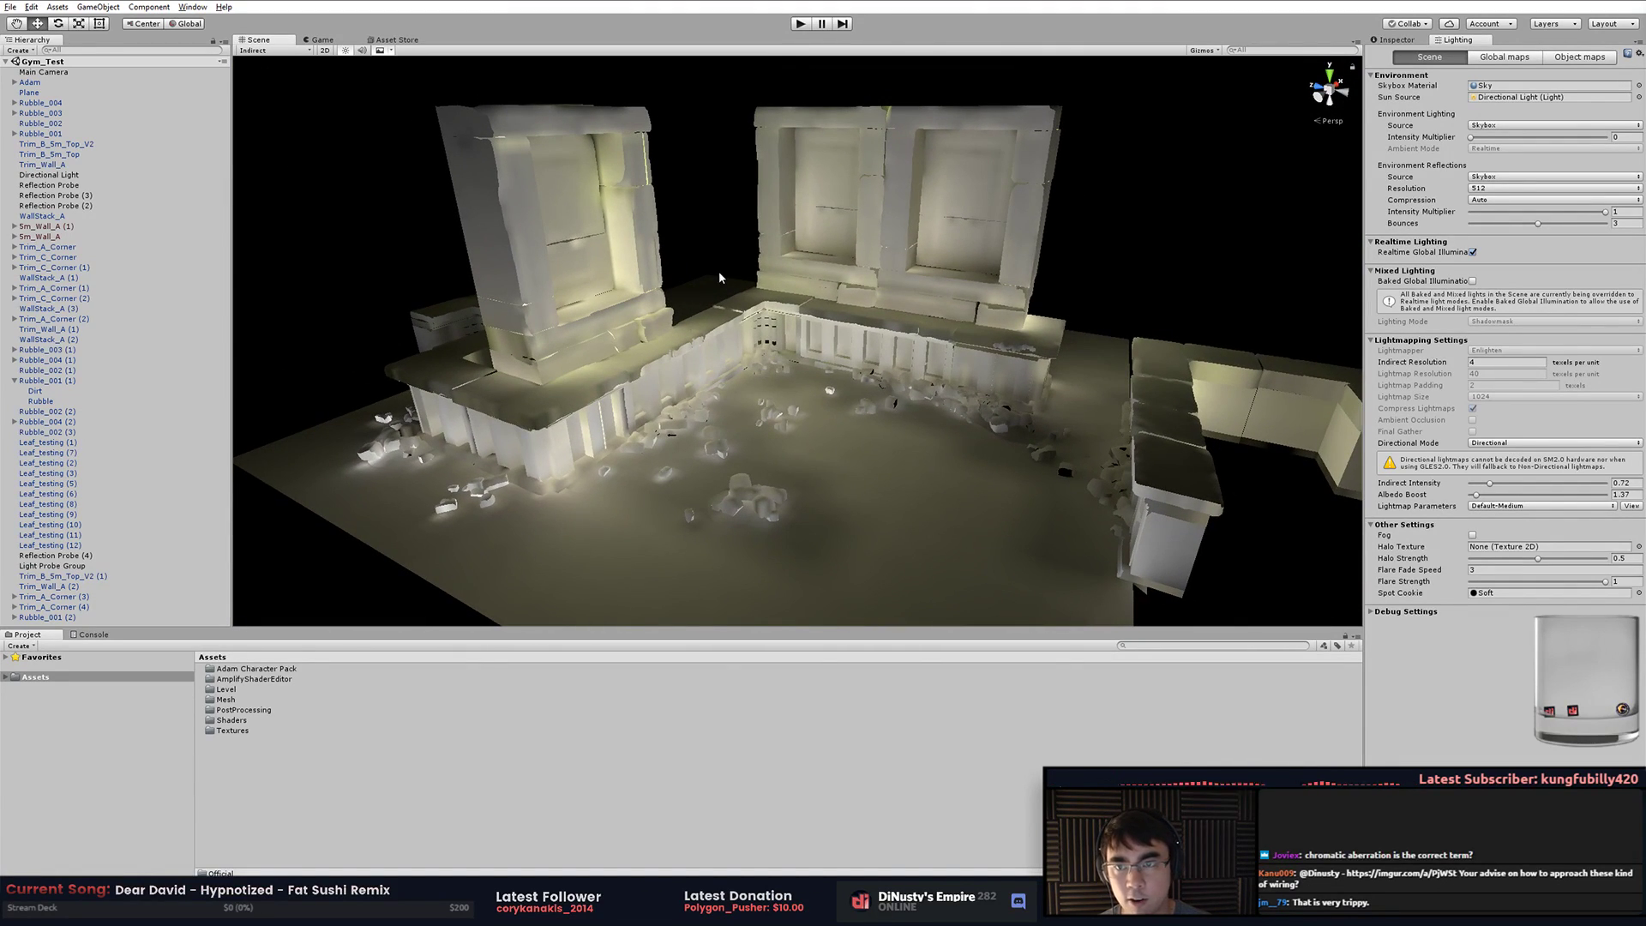
Enlarge the 3D gizmo icons and select the Light Probe Group near the rubble
click(1203, 50)
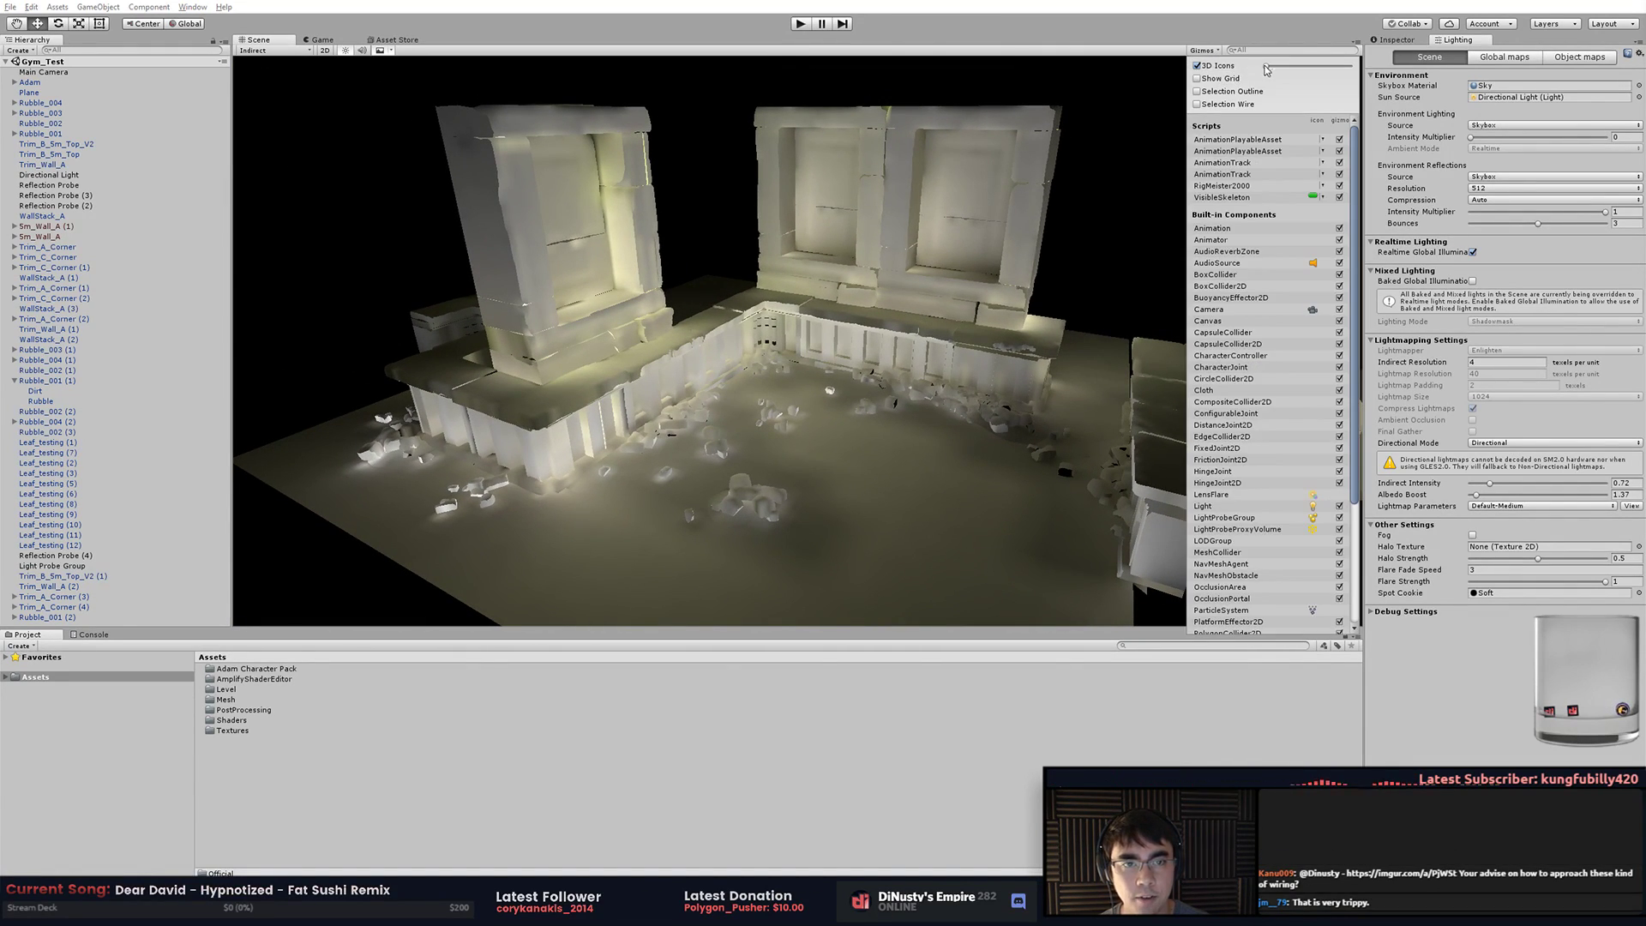
drag(1292, 69, 1306, 74)
click(894, 370)
click(896, 372)
alt+drag(896, 376, 836, 398)
alt+right_drag(835, 399, 883, 386)
alt+drag(883, 386, 1071, 385)
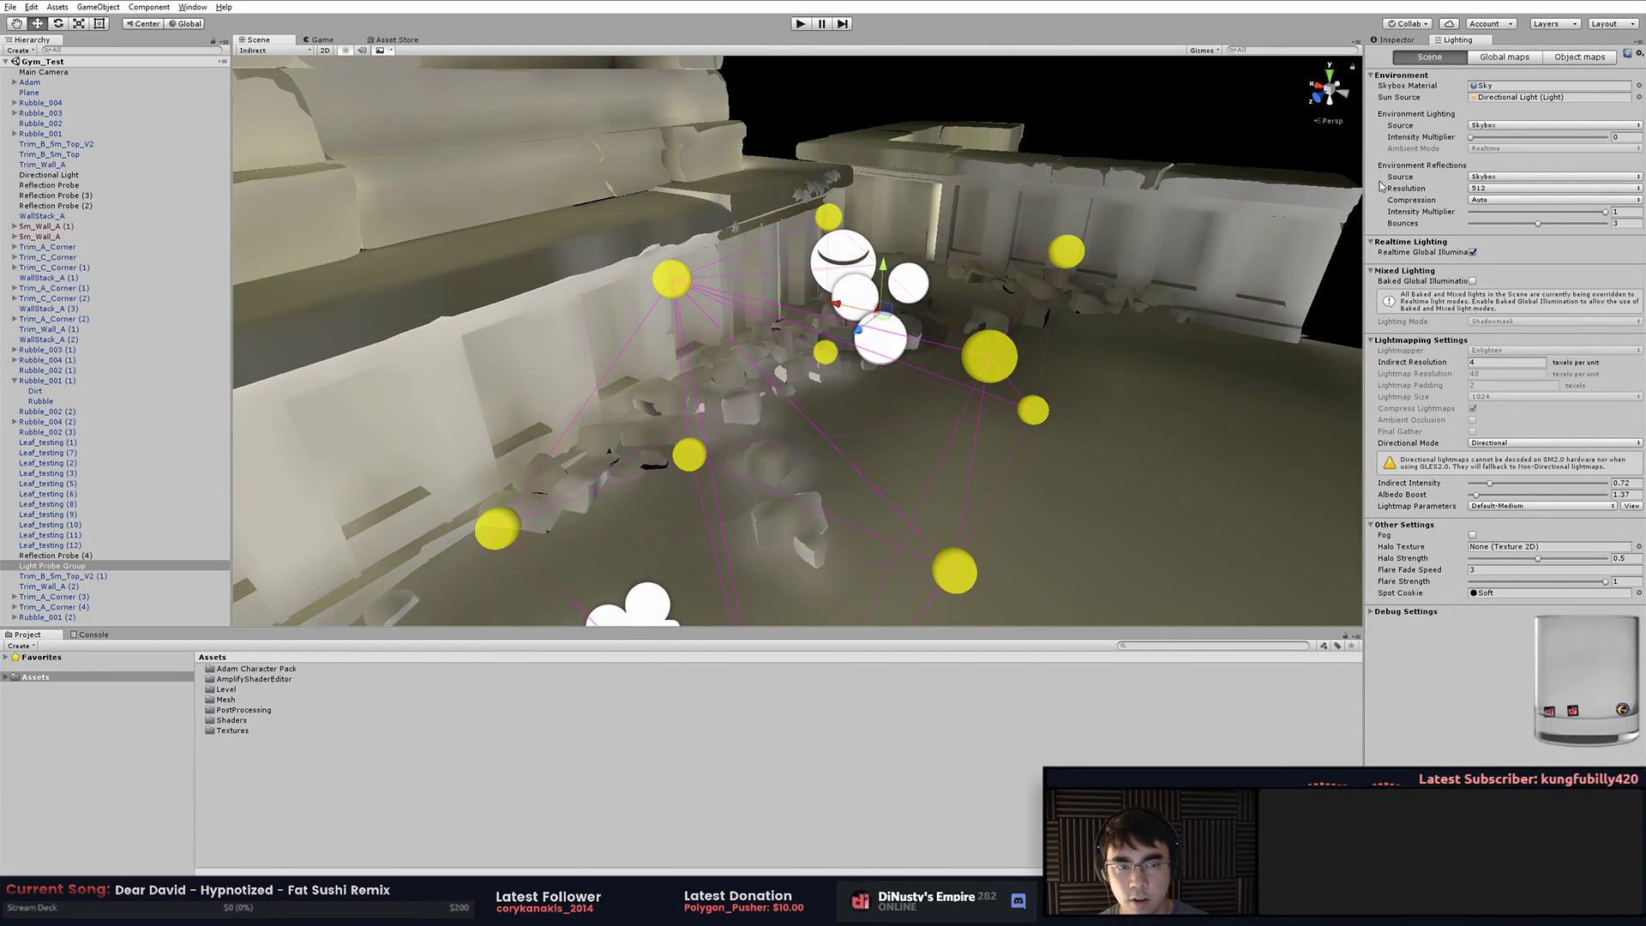
Display the Light Probe Group's component settings and reselect the group through the icons in the scene
click(1397, 39)
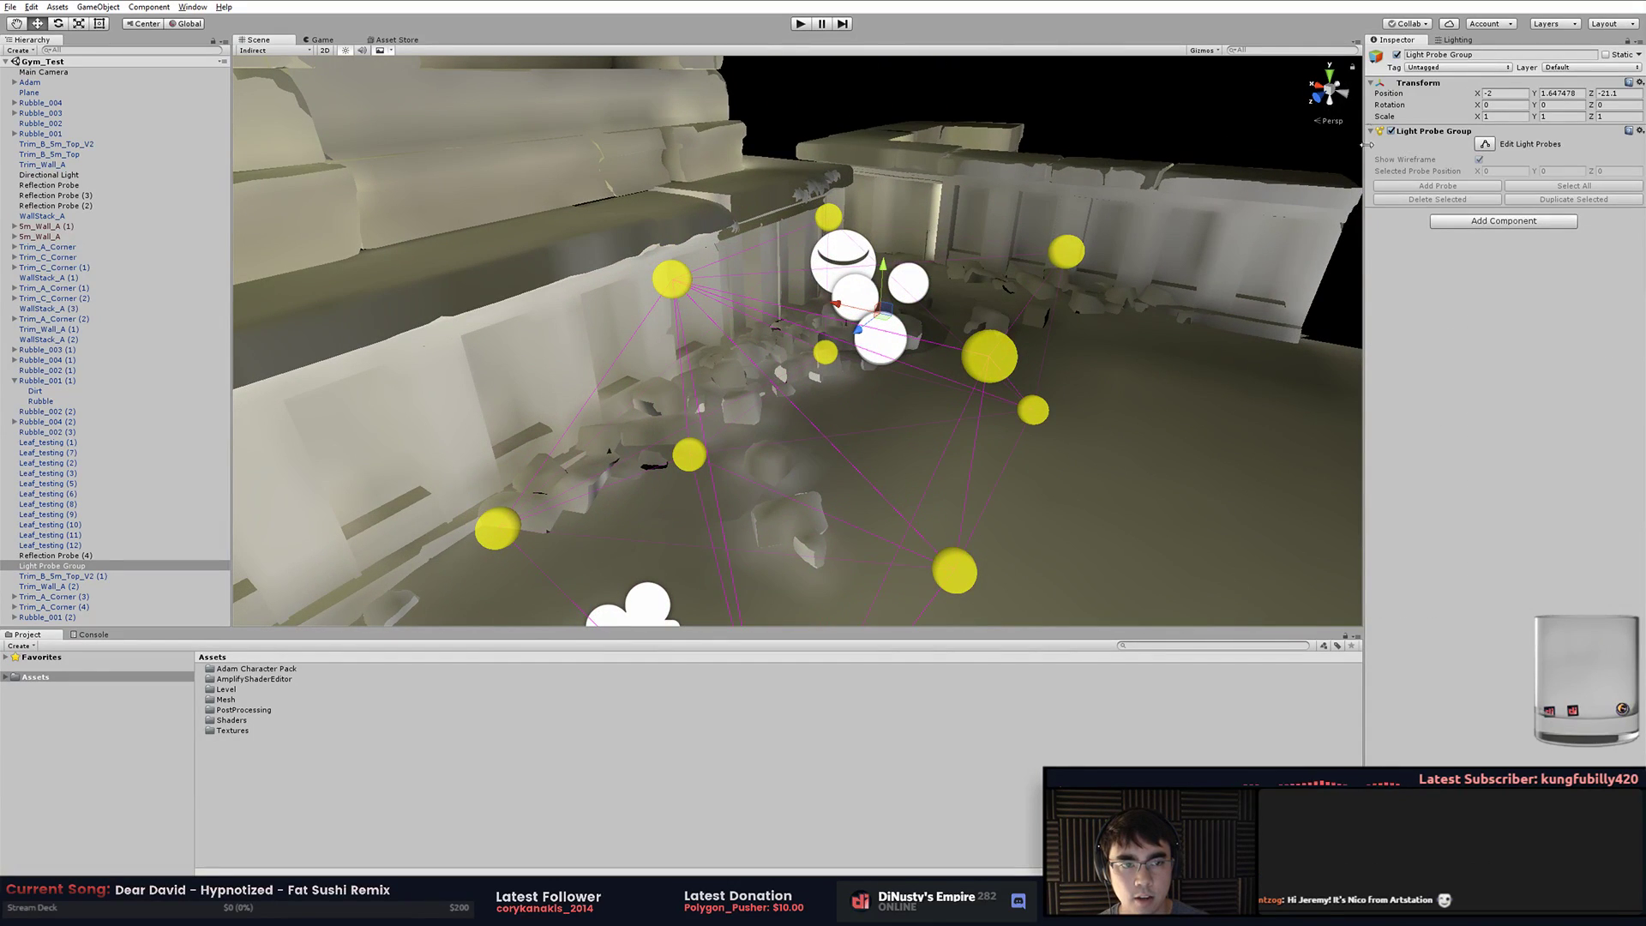
click(876, 329)
click(890, 341)
click(890, 341)
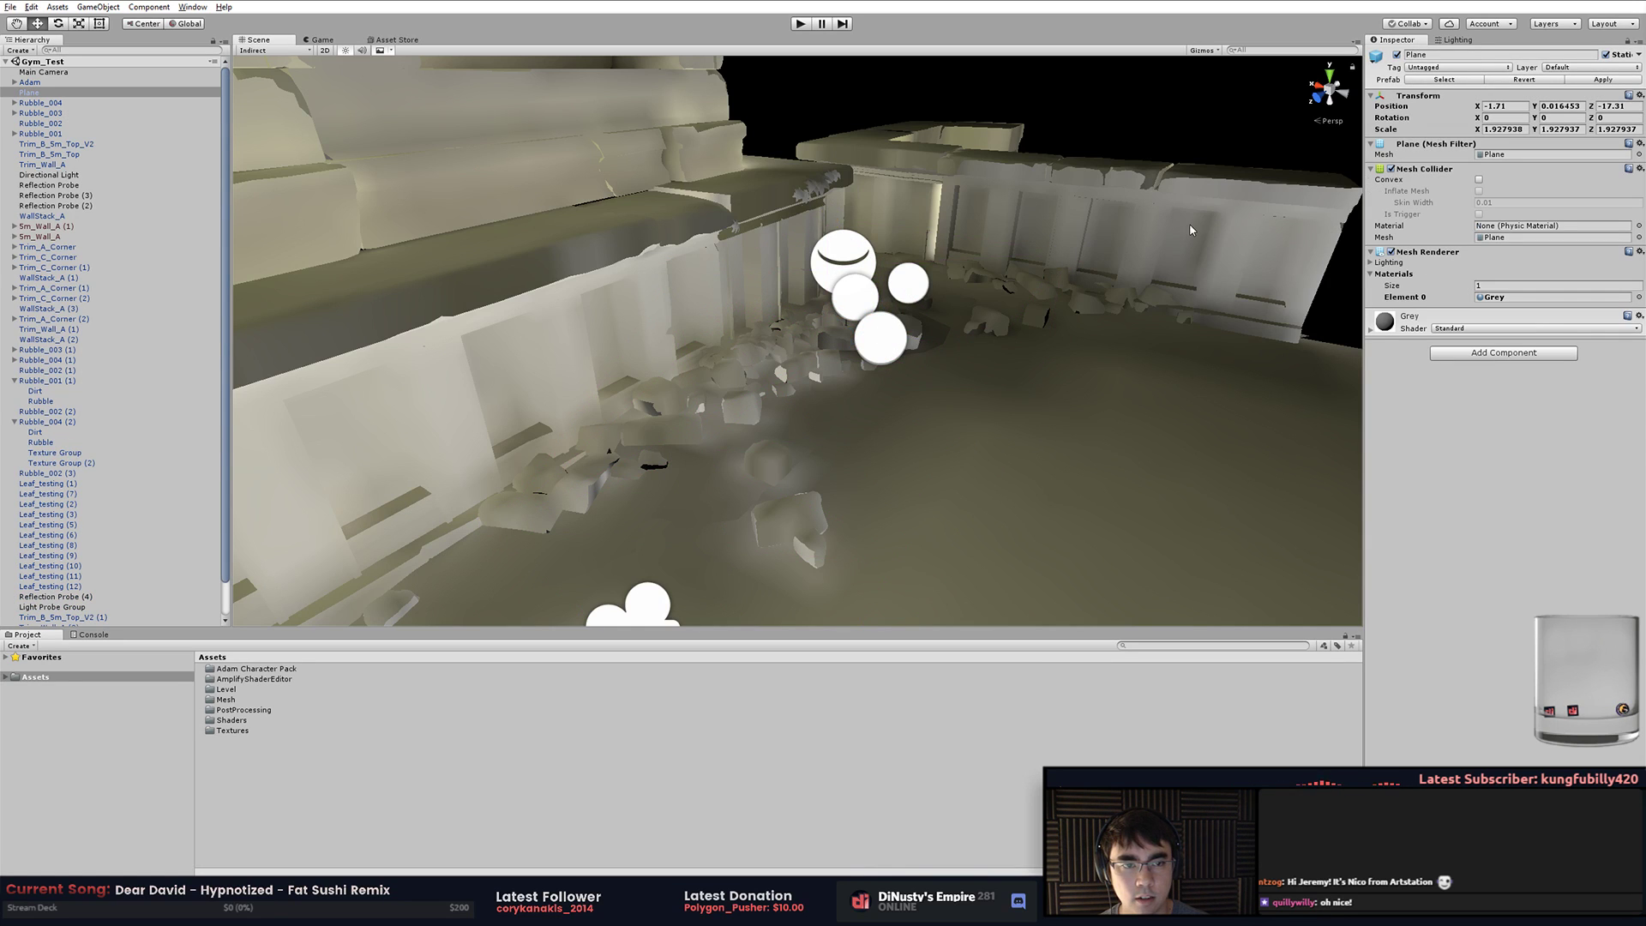
click(857, 262)
click(857, 262)
click(857, 261)
alt+drag(864, 306, 1267, 240)
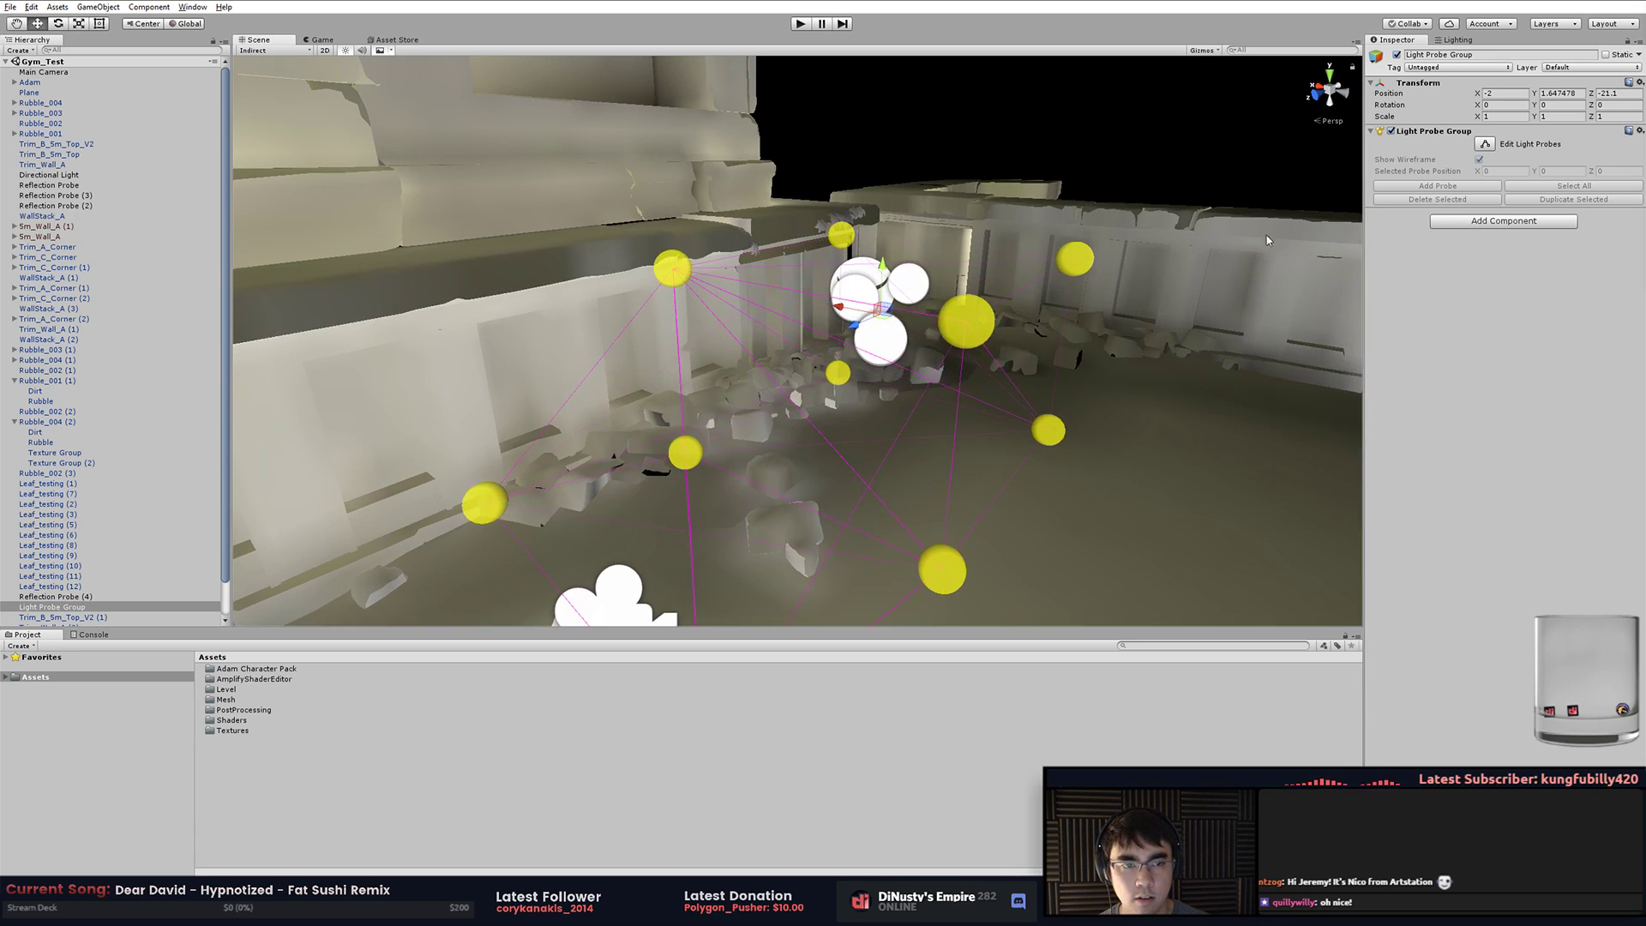
Enable light probe editing for the Light Probe Group and select a single probe above the rubble by the wall opening
click(1485, 144)
alt+drag(866, 347, 613, 319)
alt+right_drag(613, 319, 417, 294)
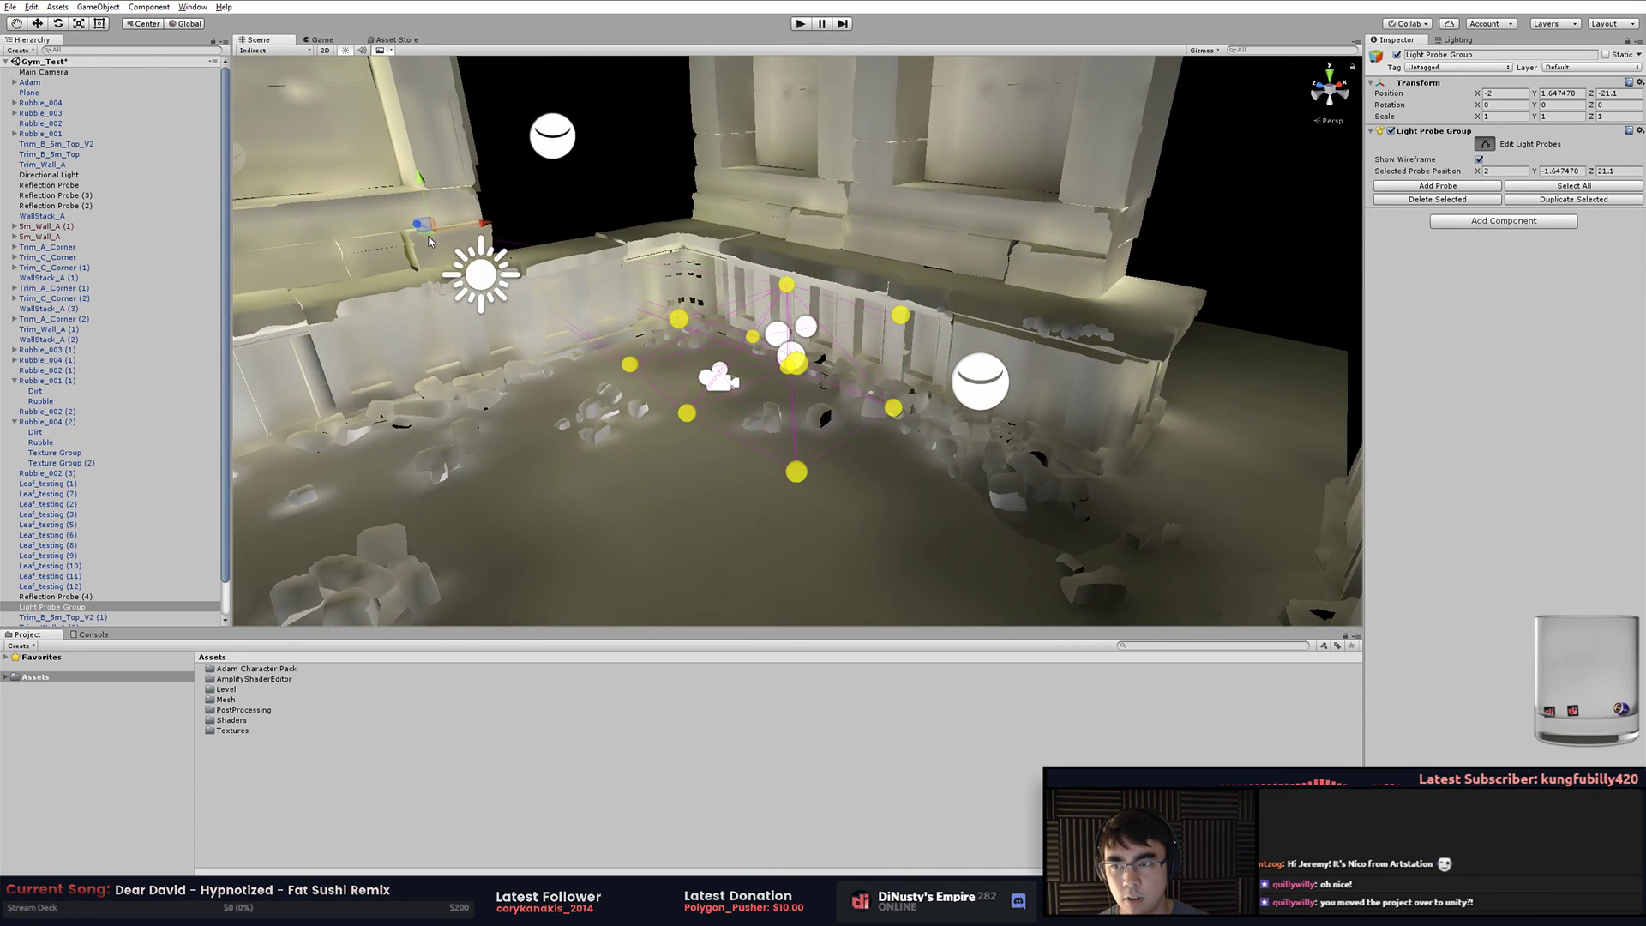
drag(632, 473, 1129, 473)
alt+middle_drag(1114, 502, 840, 471)
alt+drag(840, 472, 1029, 383)
drag(925, 298, 864, 361)
alt+drag(895, 364, 997, 350)
alt+middle_drag(970, 336, 895, 362)
alt+right_drag(895, 362, 1185, 434)
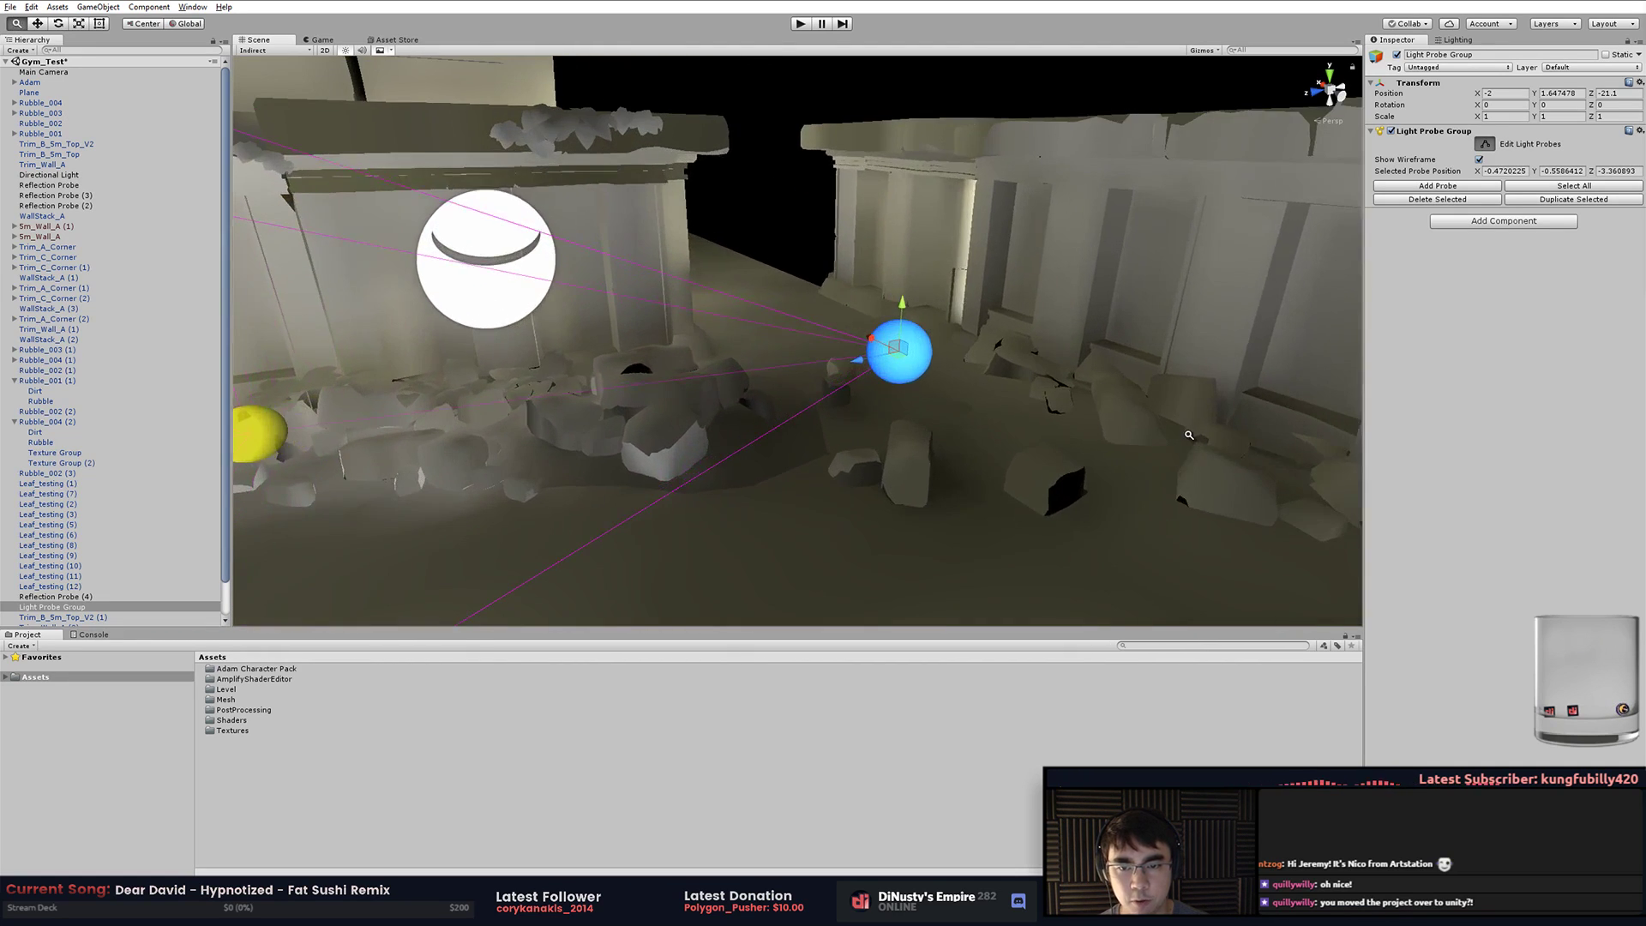
Turn off light probe editing for the Light Probe Group and clear the selection in the scene
alt+drag(1186, 433, 1088, 342)
click(816, 154)
alt+drag(816, 154, 840, 259)
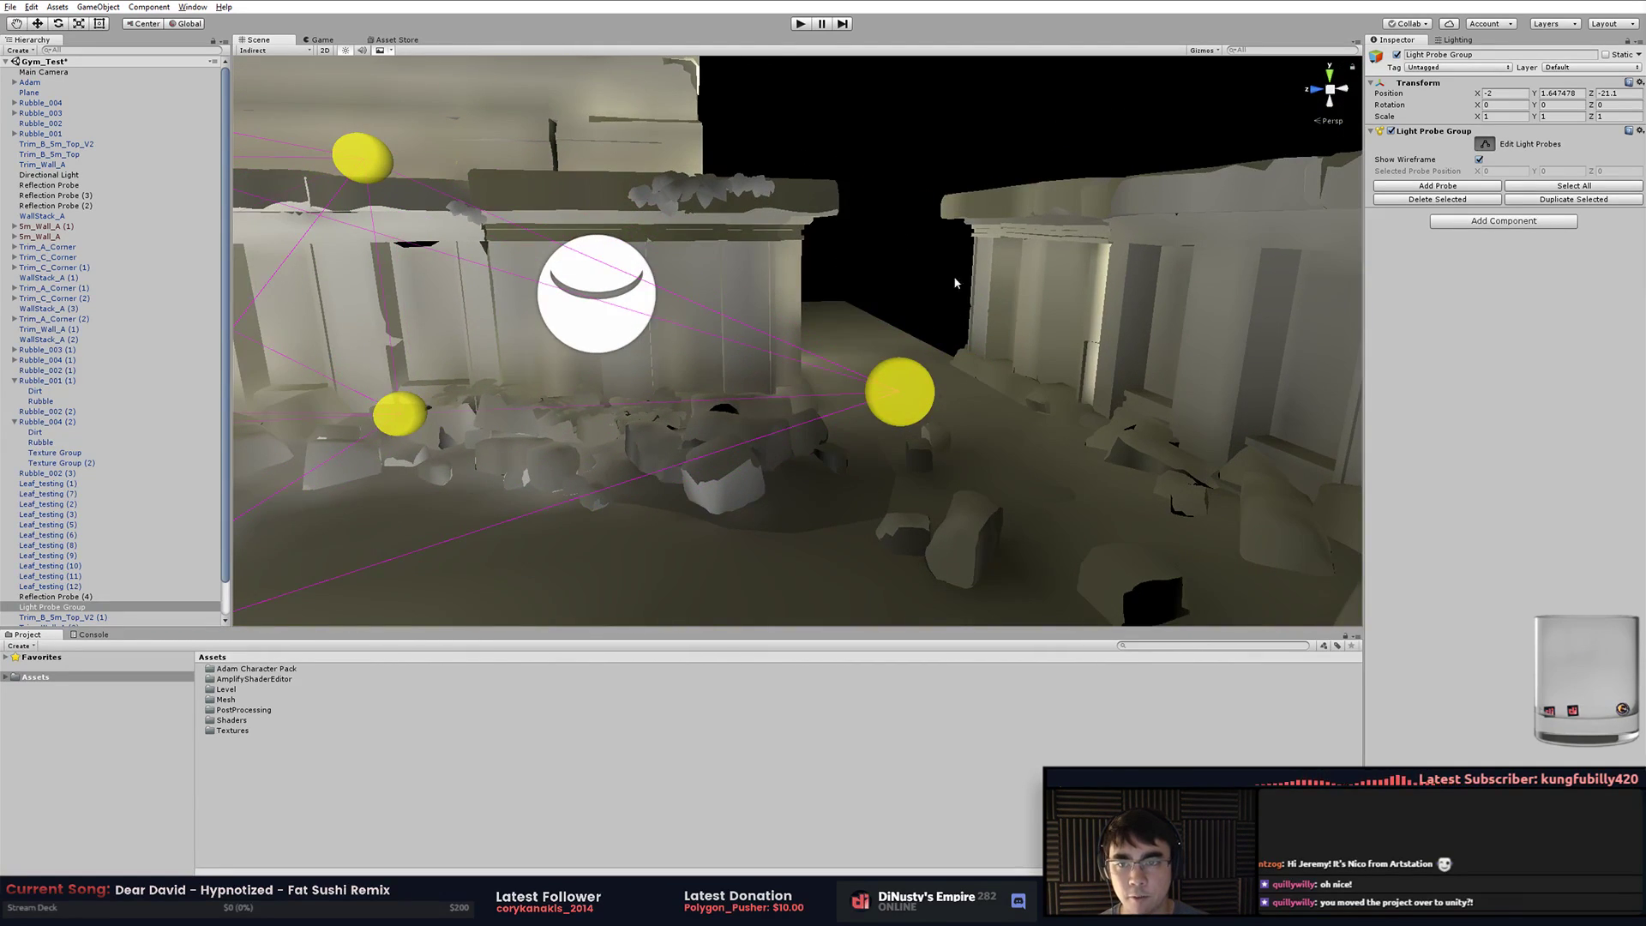
click(1488, 148)
click(957, 113)
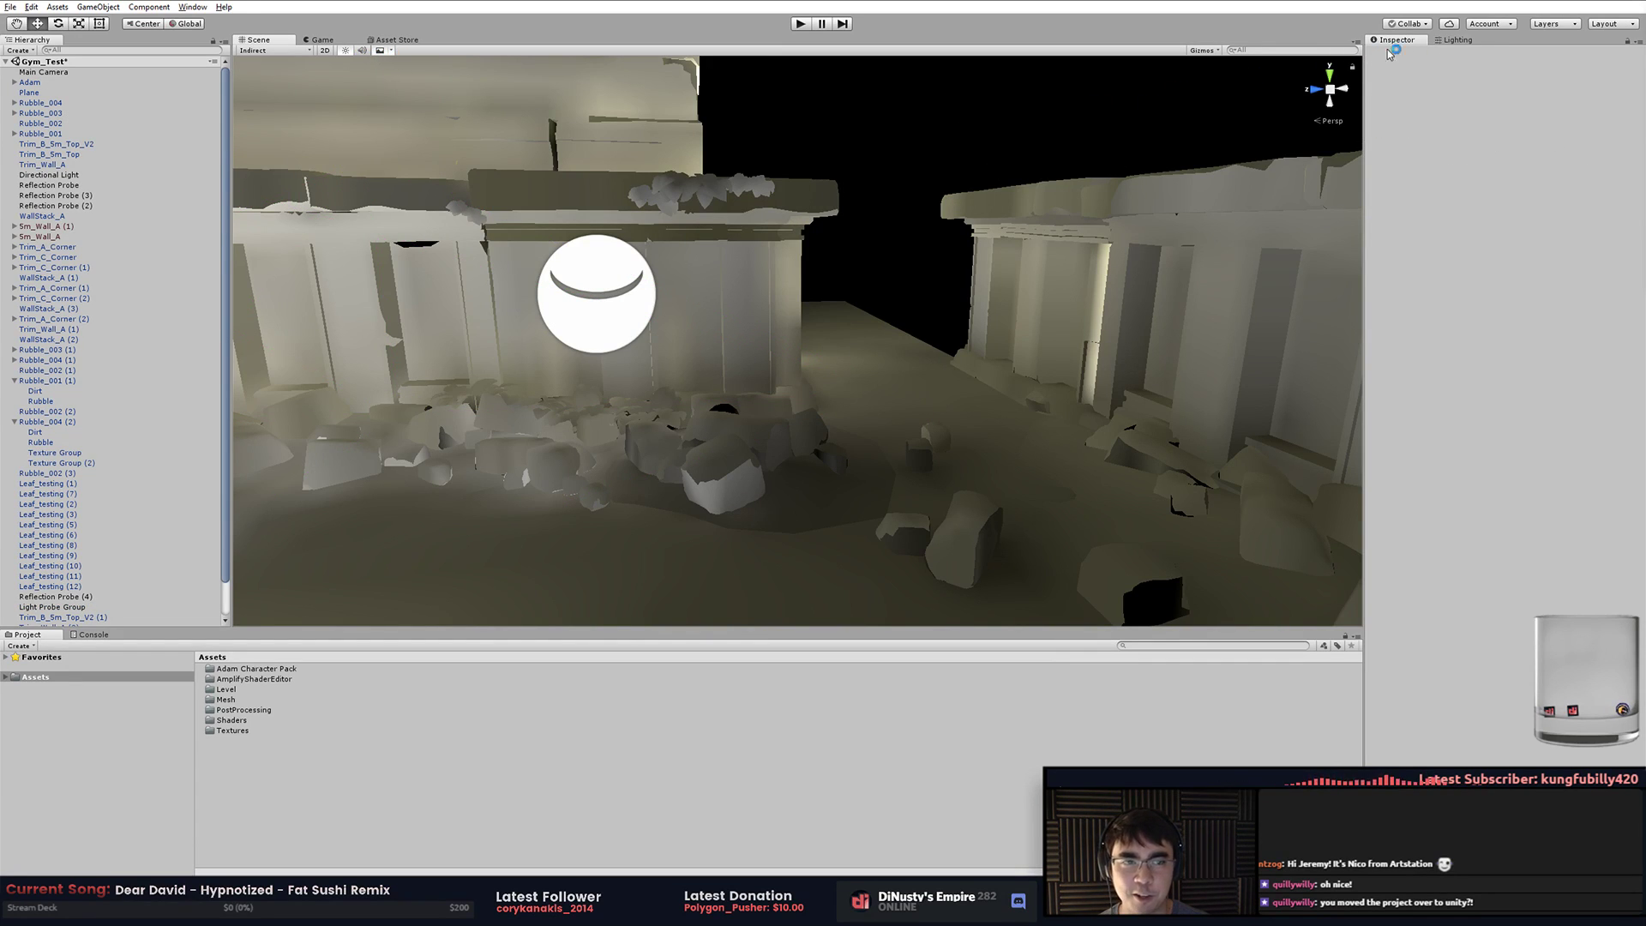
Return the scene view to the Shaded draw mode and look along the carved temple wall with the character
click(267, 50)
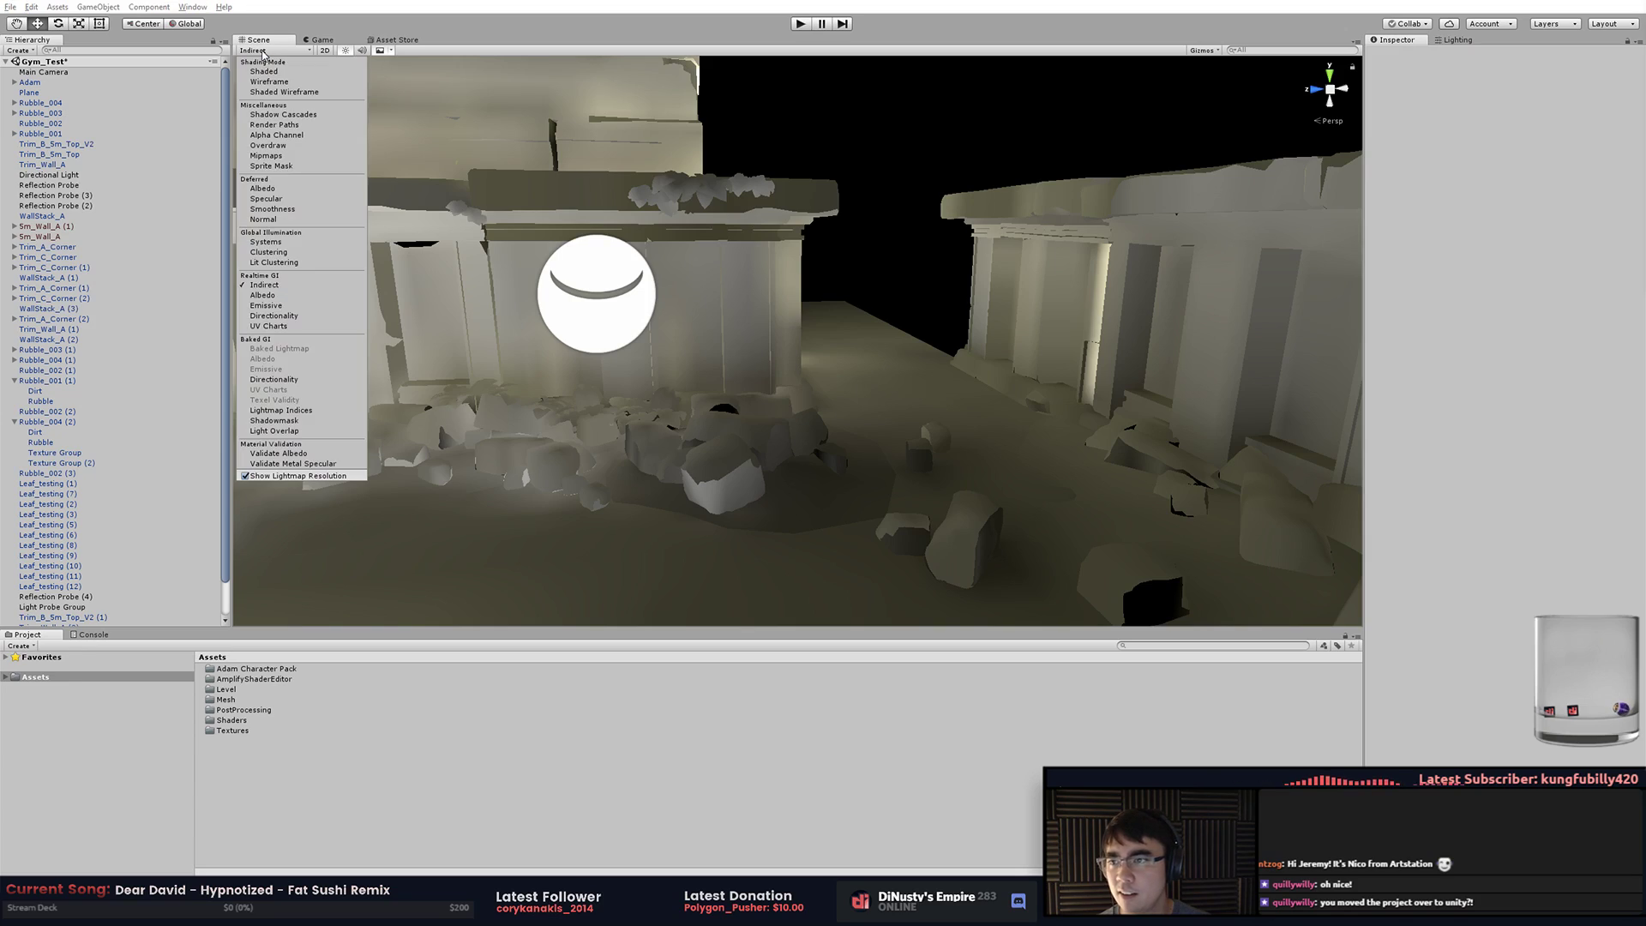
click(276, 76)
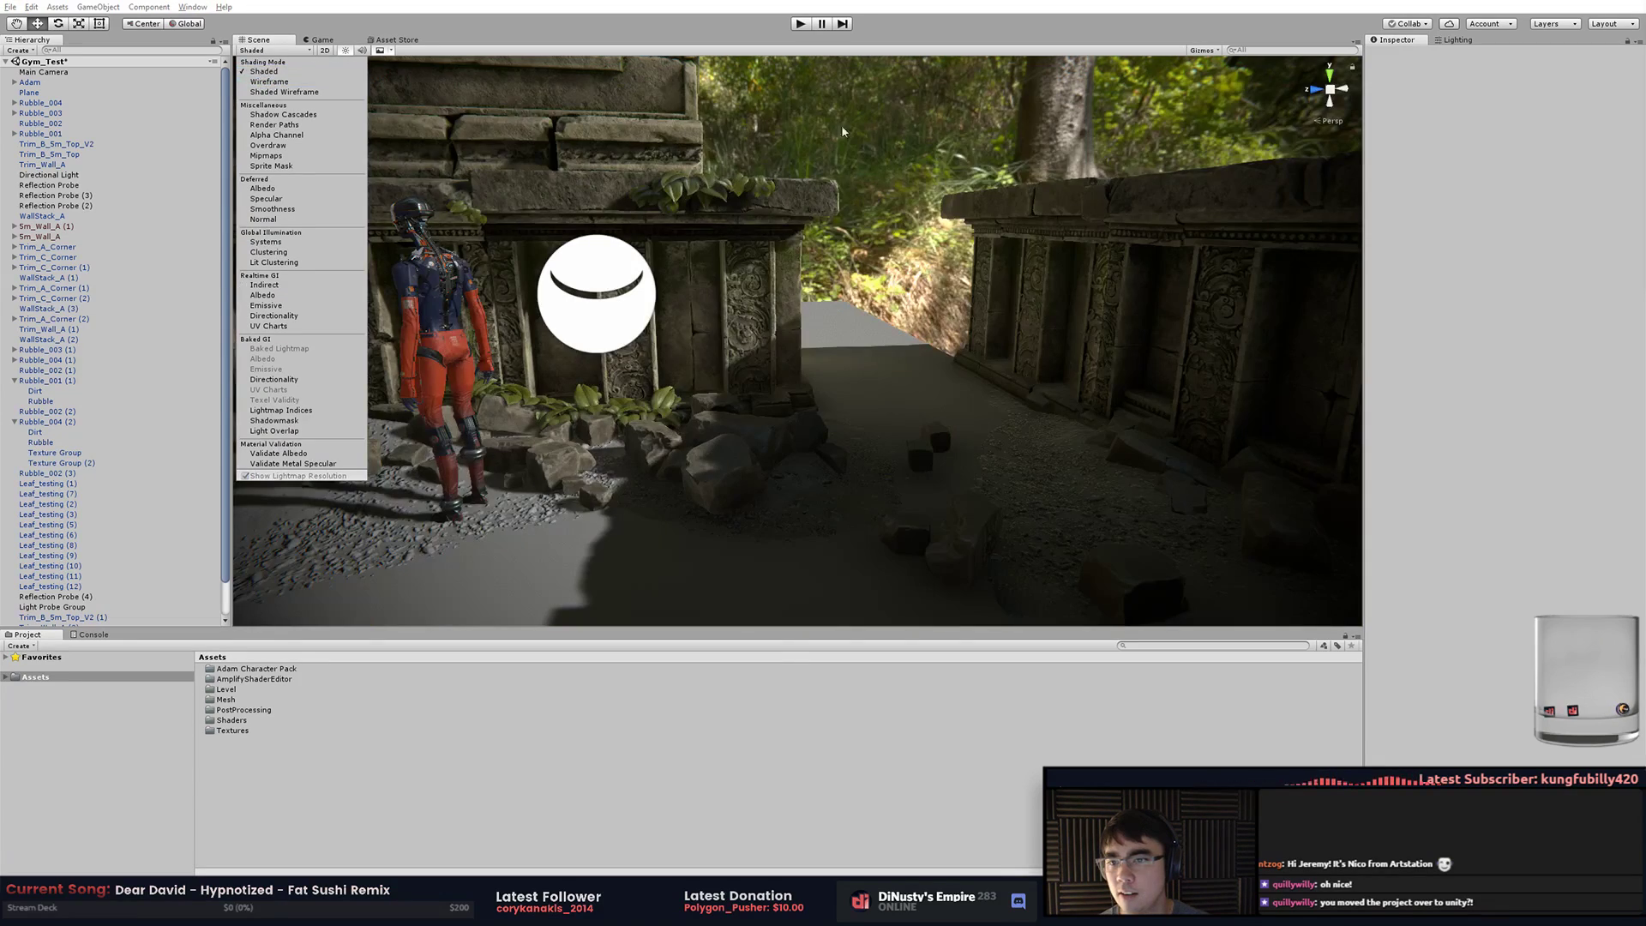
mouse_move(845, 130)
alt+mouse_down()
mouse_move(650, 239)
mouse_move(930, 161)
mouse_move(1063, 181)
mouse_move(1153, 154)
mouse_move(1103, 185)
alt+mouse_up()
click(987, 178)
click(922, 167)
Shrink the 3D gizmo icons to their minimum size so they no longer cover the scene
click(1216, 50)
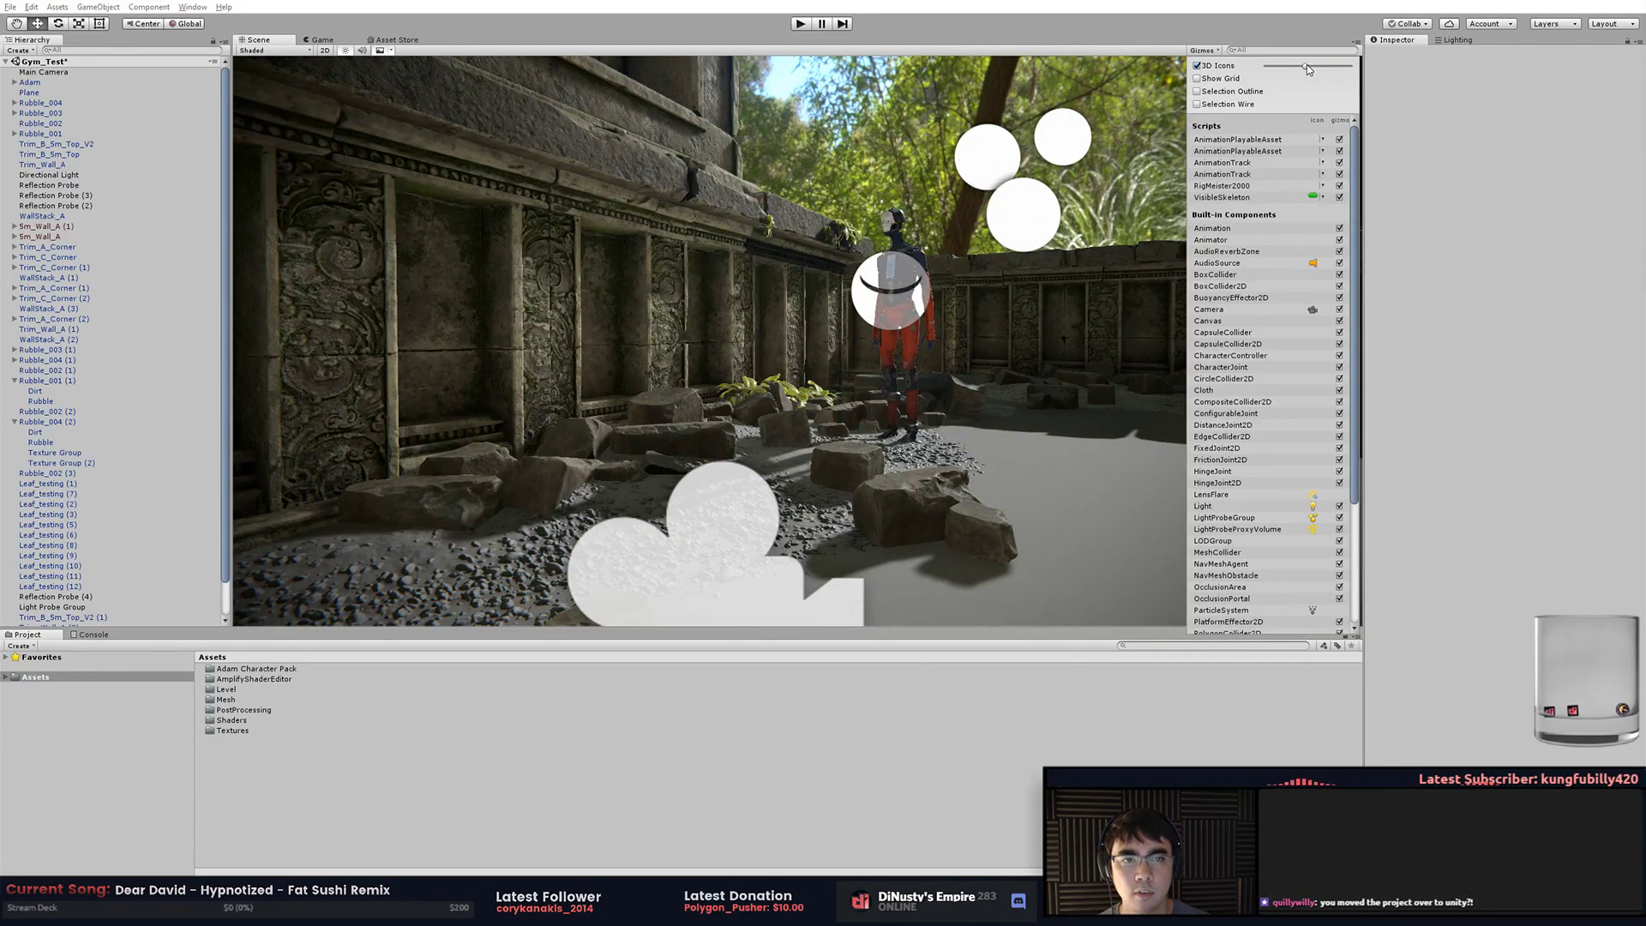
drag(1306, 69, 1255, 68)
key(Escape)
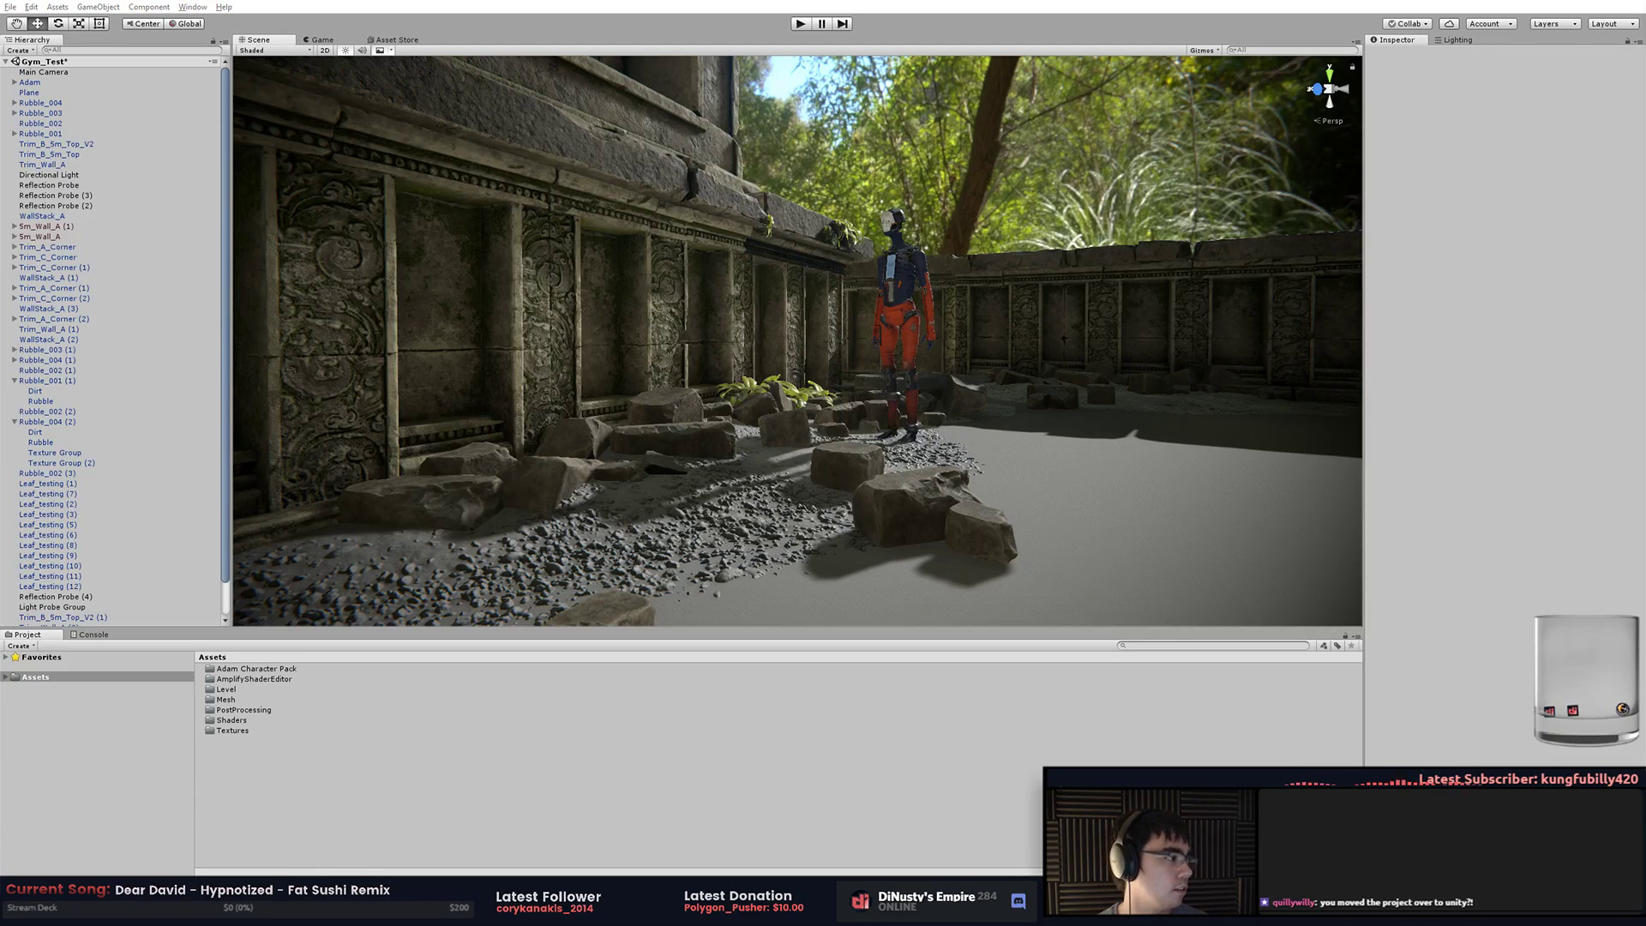